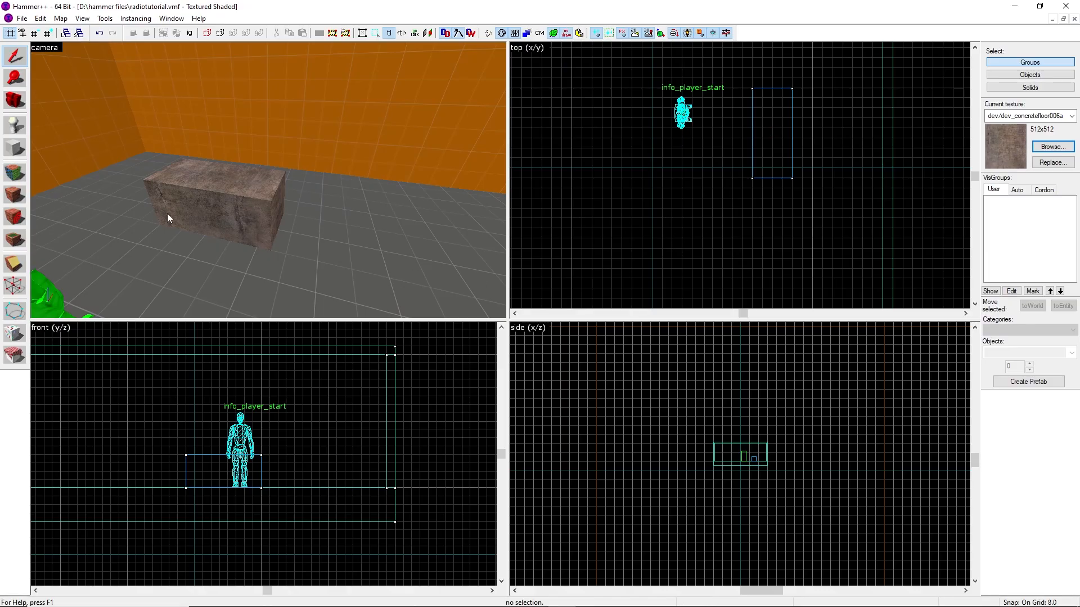
Place a point entity on the floor beside the box with the Entity tool
{"action": "left_click", "coordinate": [14, 124]}
{"action": "left_click", "coordinate": [248, 286]}
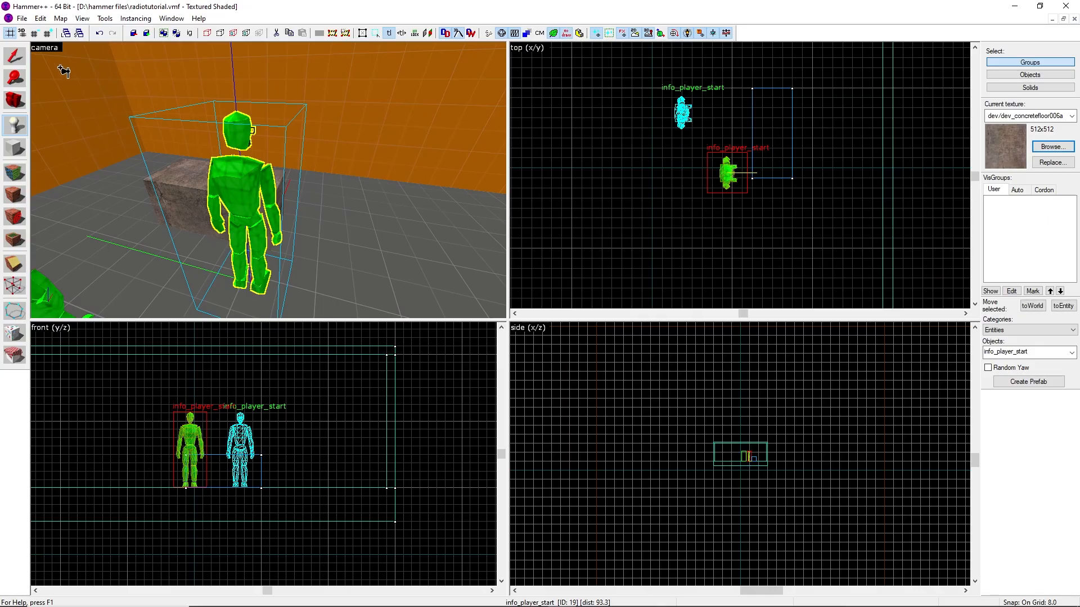
{"action": "left_click", "coordinate": [15, 56]}
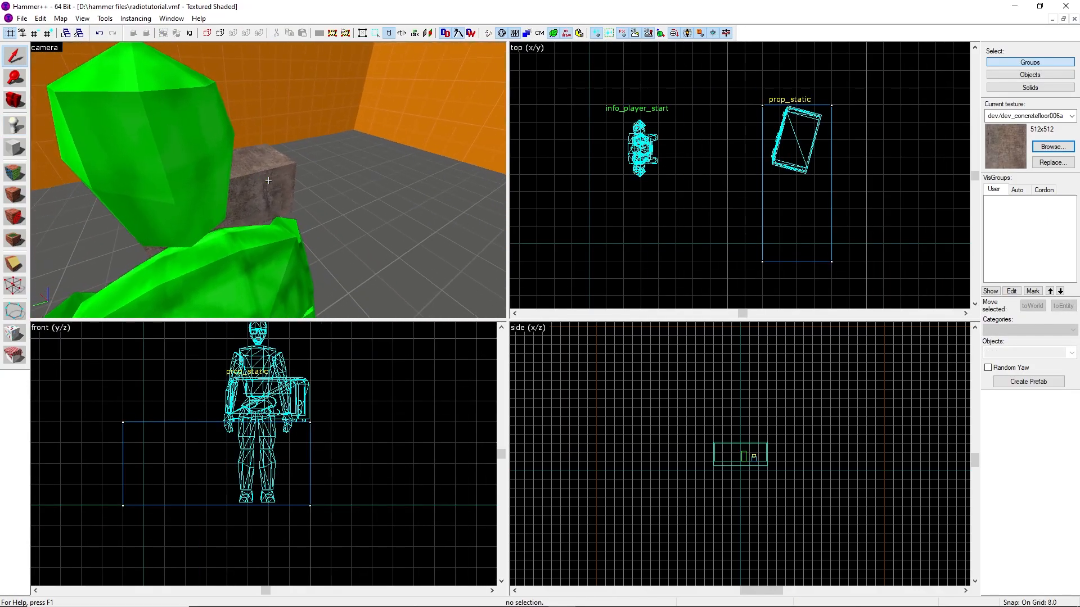
Open the radio prop's object properties to inspect its class and model
{"action": "key", "text": "a"}
{"action": "key", "text": "s"}
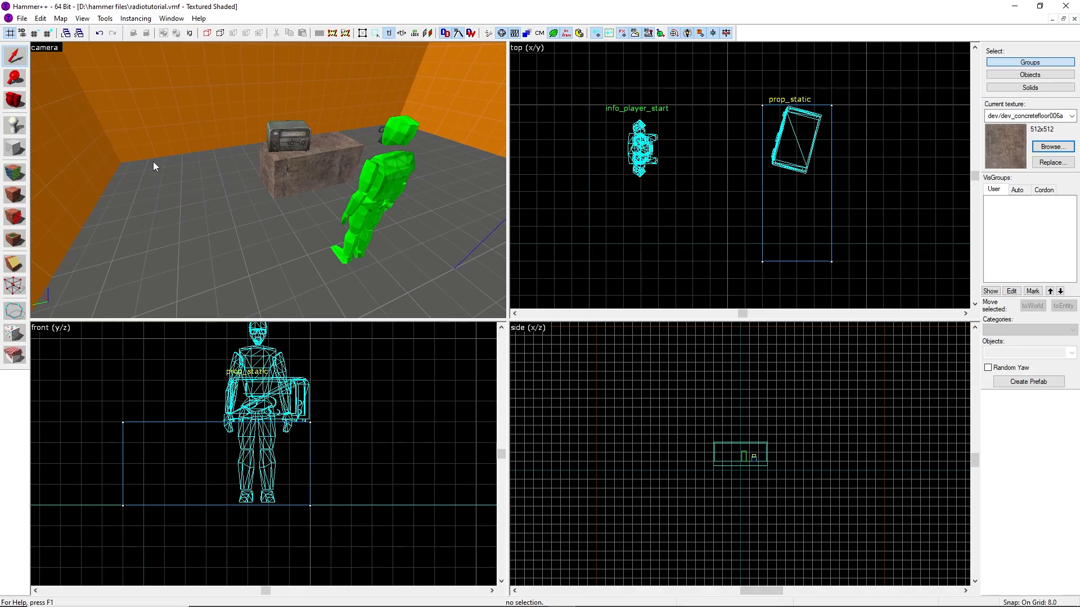
{"action": "key", "text": "z"}
{"action": "key", "text": "w"}
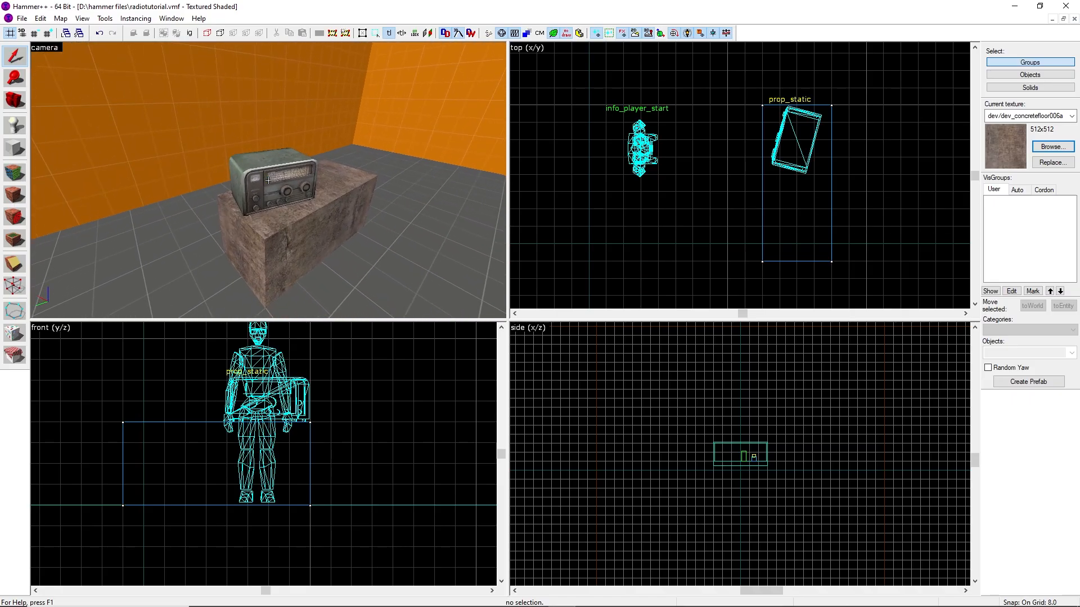
{"action": "key", "text": "z"}
{"action": "double_click", "coordinate": [271, 156]}
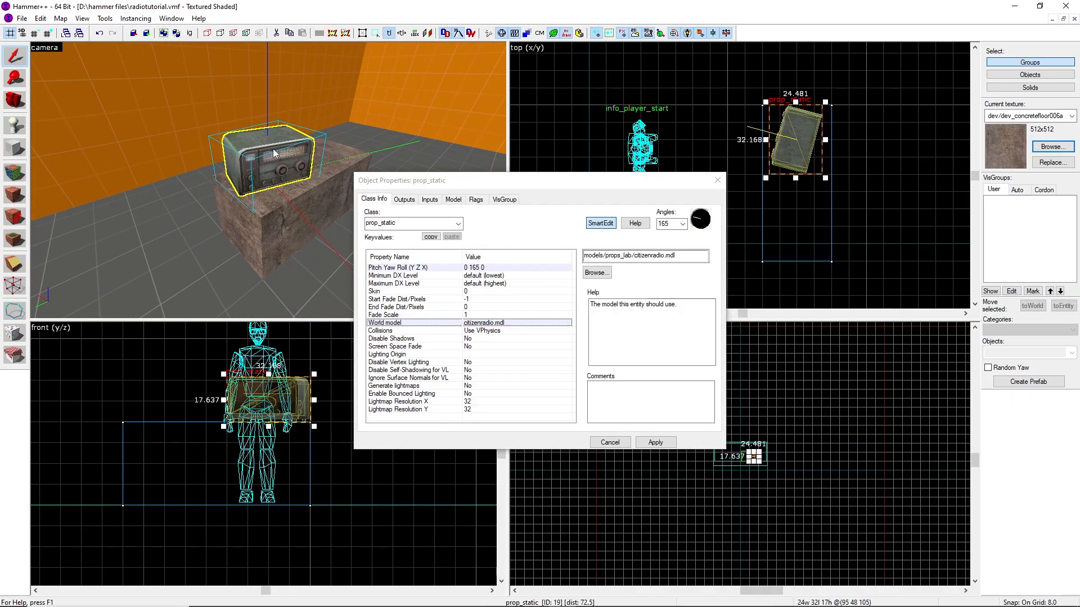
{"action": "left_click", "coordinate": [717, 180]}
{"action": "left_click", "coordinate": [700, 224]}
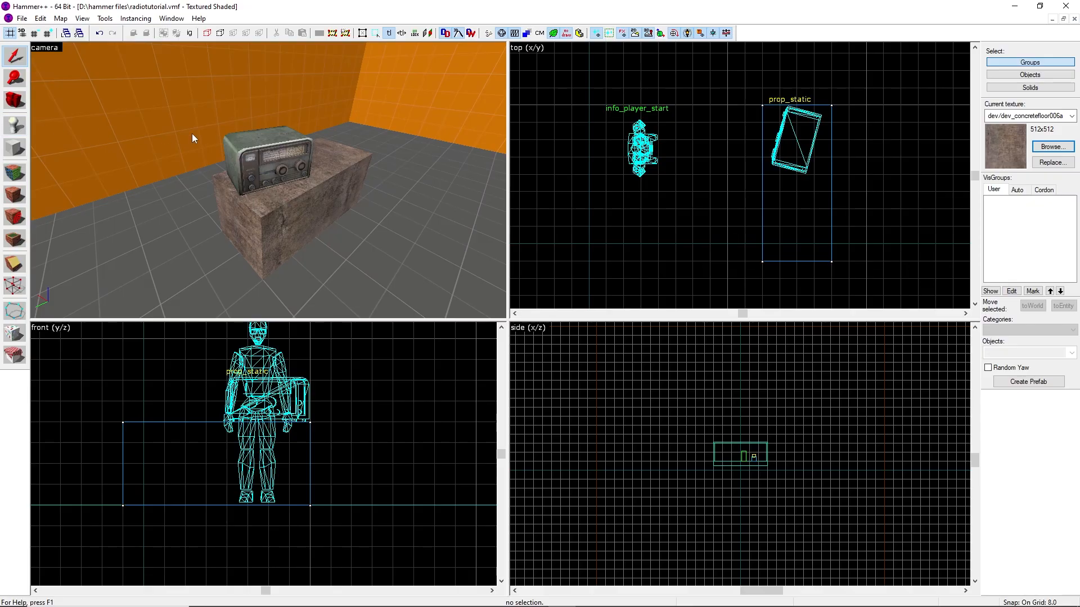
Change the radio prop's class to prop_dynamic_override and apply
{"action": "double_click", "coordinate": [269, 160]}
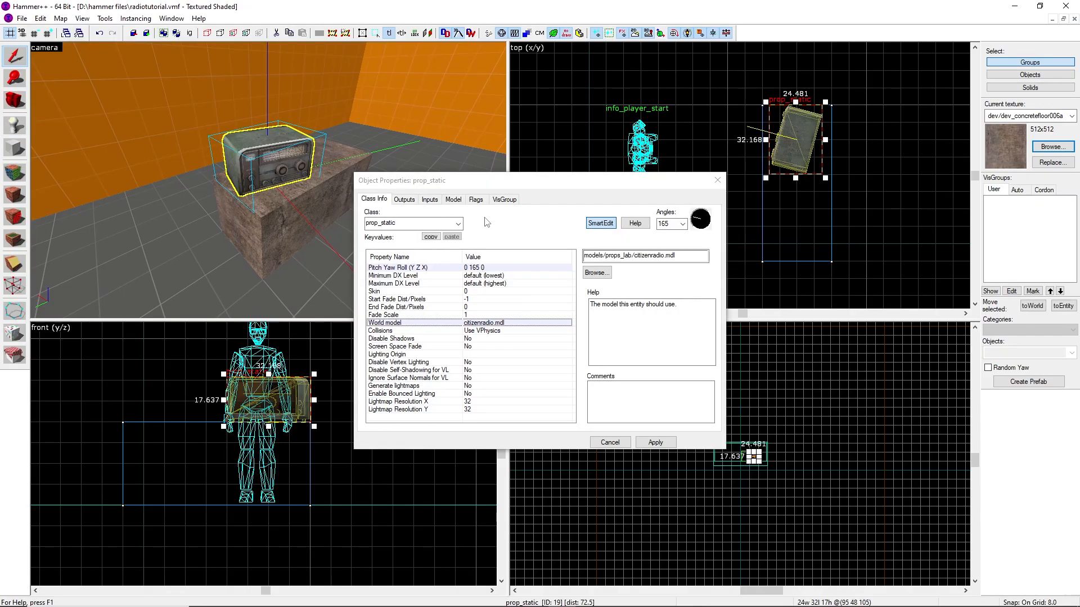
{"action": "left_click", "coordinate": [431, 225]}
{"action": "key", "text": "BackSpace"}
{"action": "key", "text": "BackSpace"}
{"action": "key", "text": "BackSpace"}
{"action": "key", "text": "BackSpace"}
{"action": "key", "text": "BackSpace"}
{"action": "key", "text": "BackSpace"}
{"action": "type", "text": "dy"}
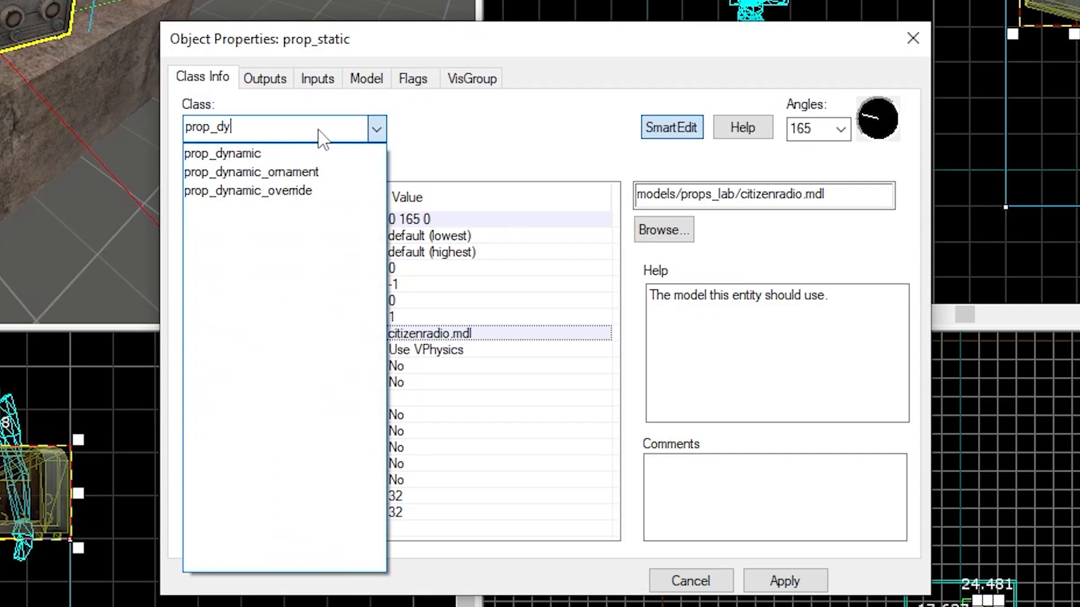
{"action": "type", "text": "n"}
{"action": "left_click", "coordinate": [247, 191]}
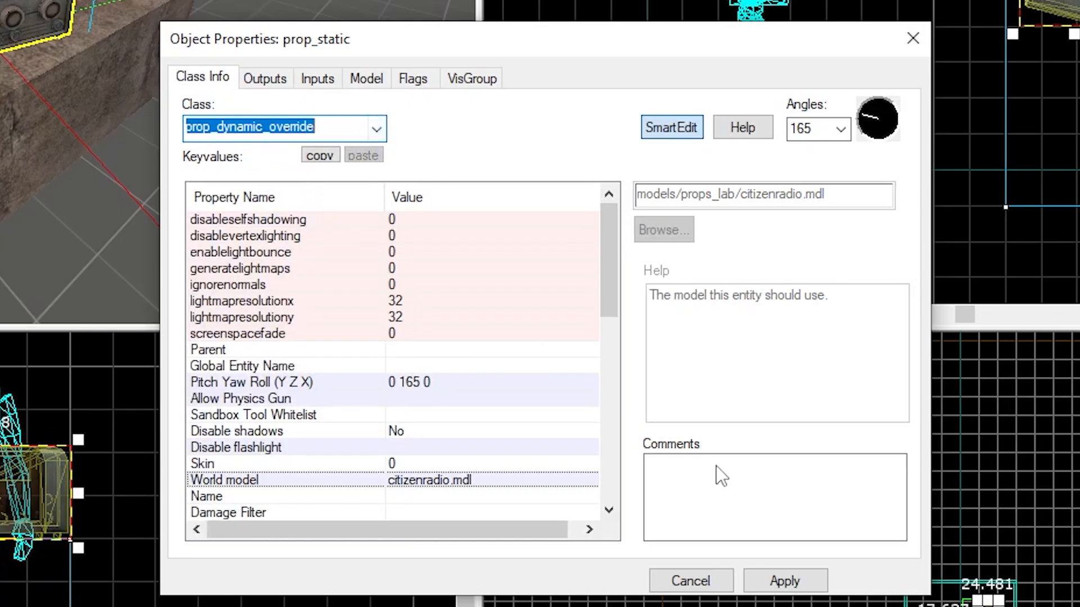
{"action": "left_click", "coordinate": [788, 582]}
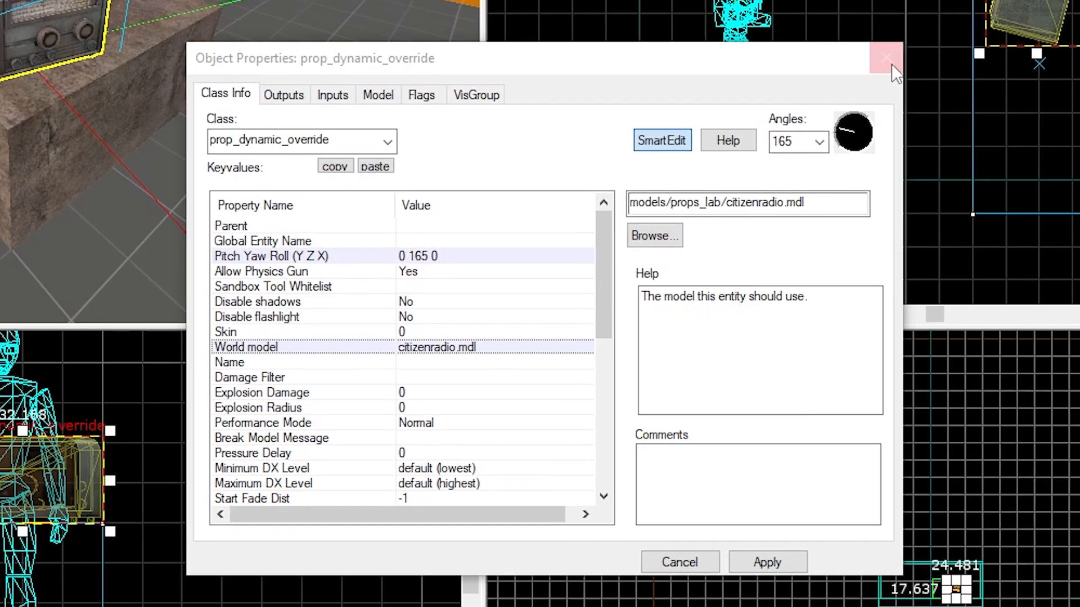
{"action": "left_click", "coordinate": [913, 38]}
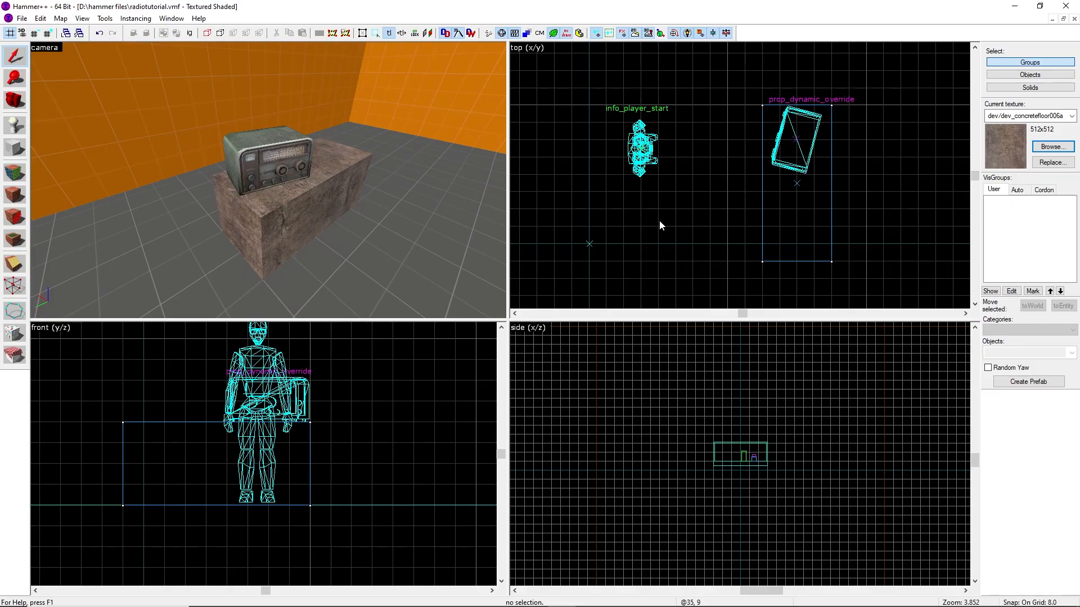
Paste an entity beside the radio and change its class to ambient_generic
{"action": "key", "text": "ctrl+v"}
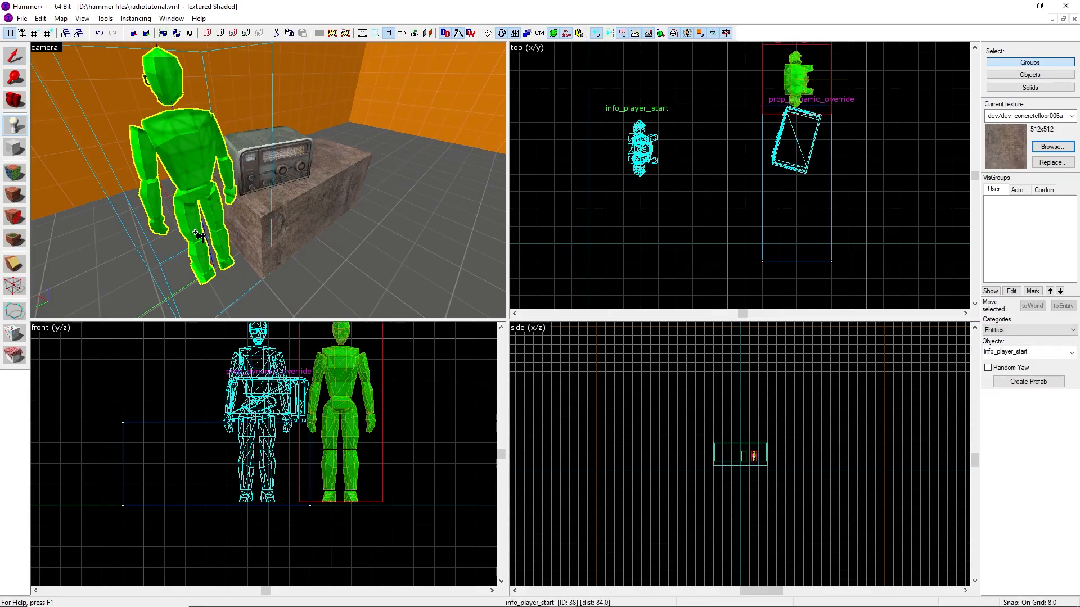
{"action": "double_click", "coordinate": [193, 177]}
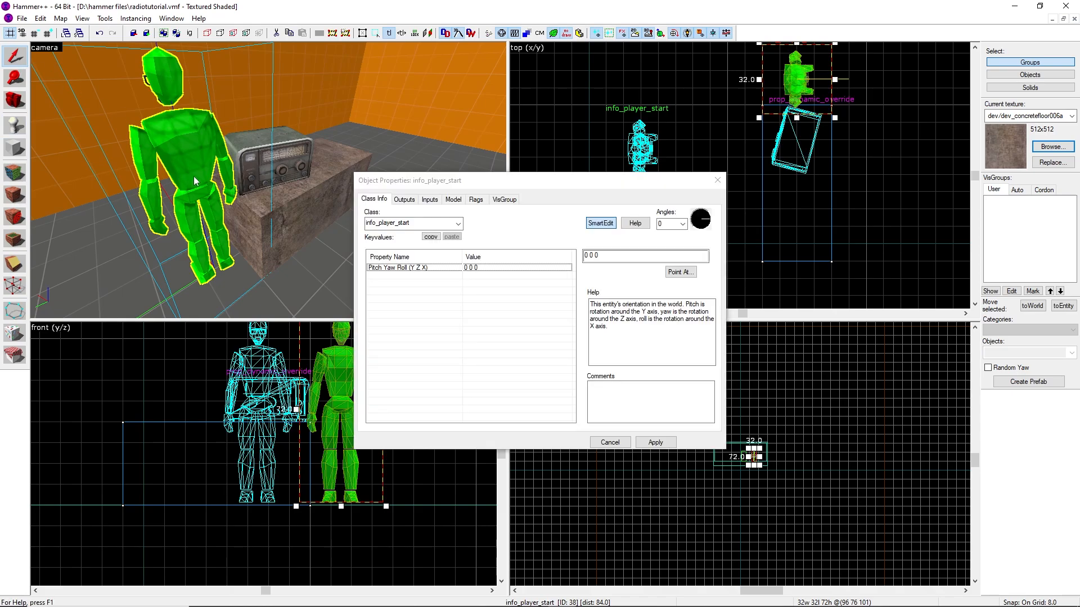
{"action": "left_click", "coordinate": [437, 223]}
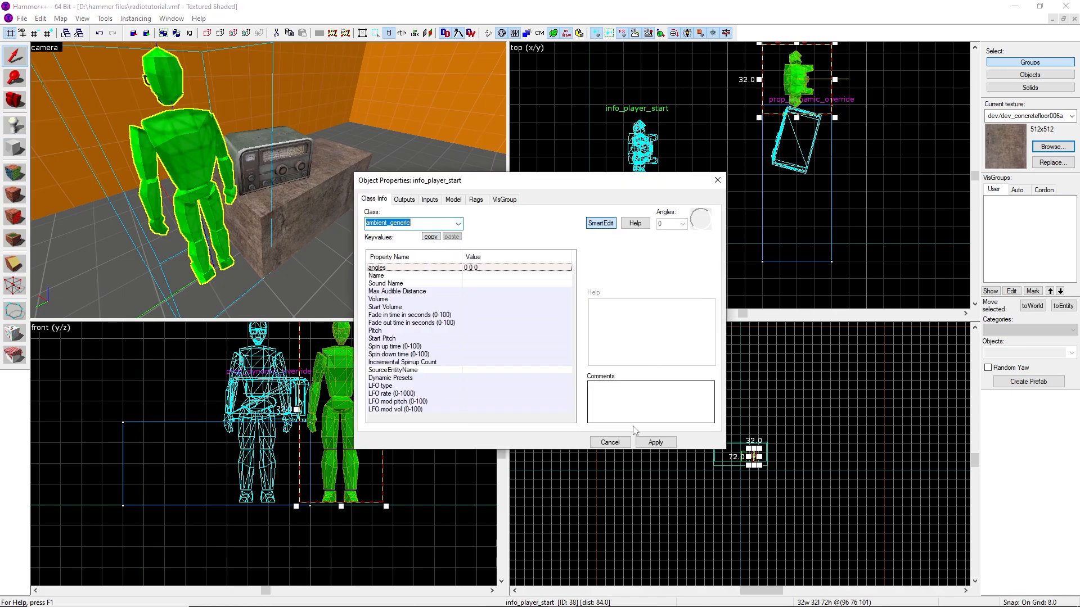
{"action": "left_click", "coordinate": [655, 442]}
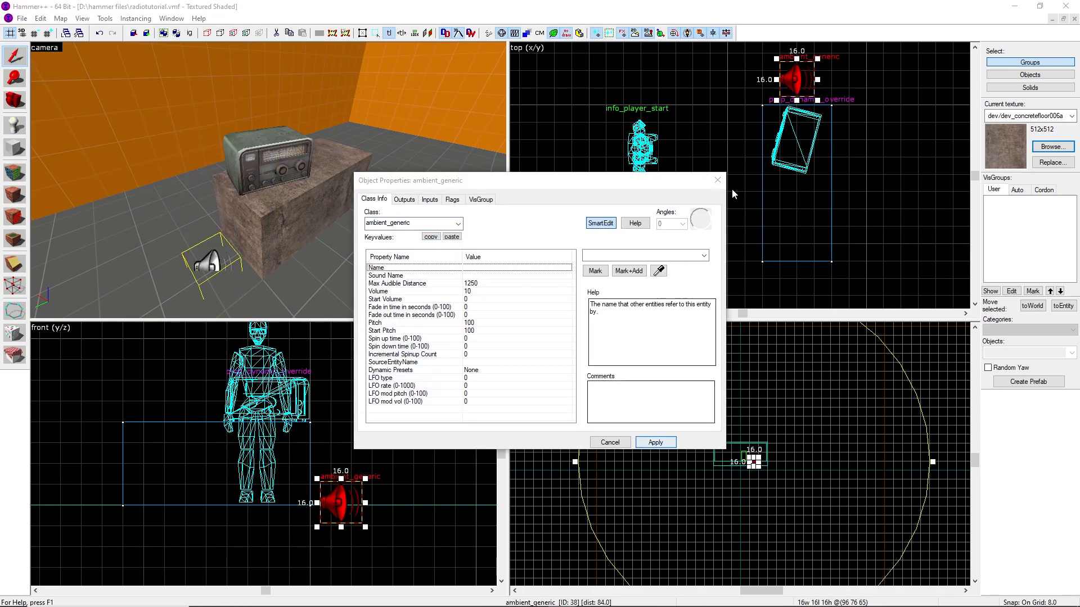
{"action": "left_click", "coordinate": [718, 180]}
Move the ambient_generic onto the radio in the top and front views
{"action": "scroll", "coordinate": [798, 91], "scroll_direction": "up", "scroll_amount": 3}
{"action": "left_click_drag", "start_coordinate": [797, 93], "coordinate": [791, 217]}
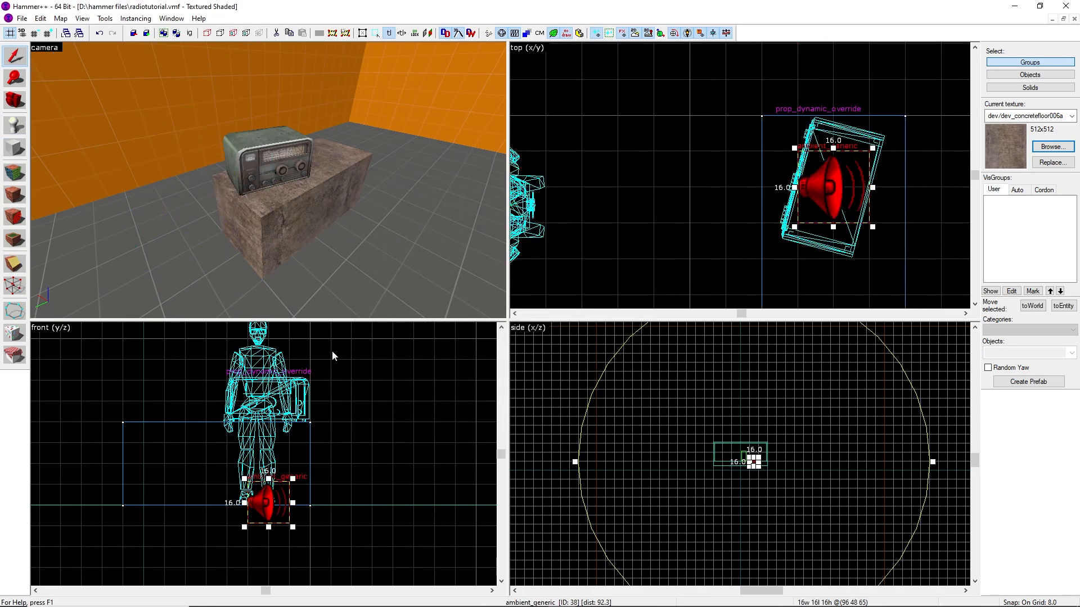
{"action": "left_click_drag", "start_coordinate": [259, 492], "coordinate": [262, 369]}
{"action": "key", "text": "Escape"}
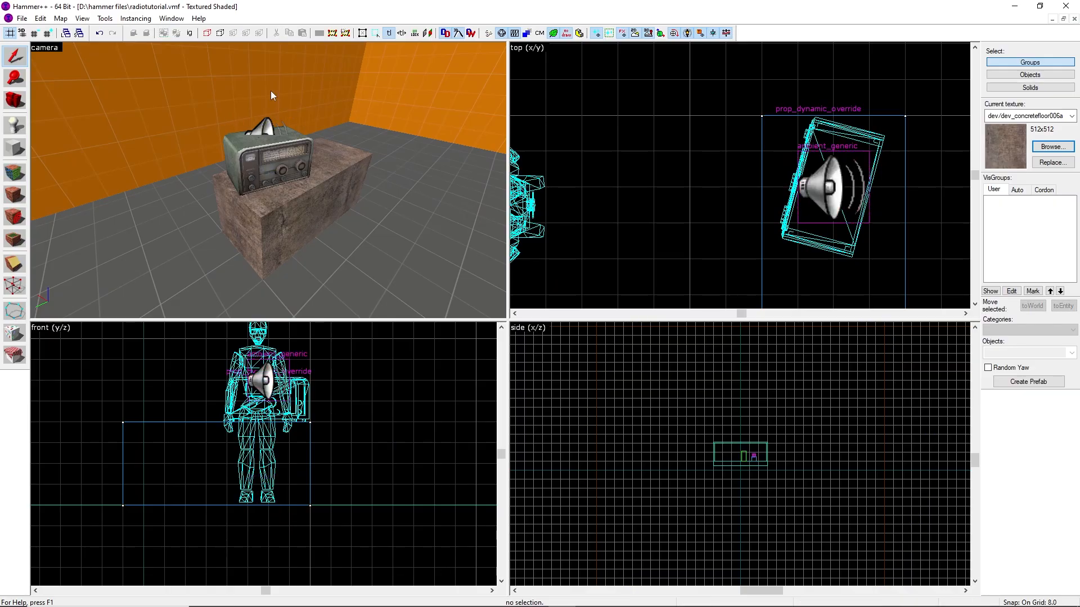
Uncheck the sound entity's Is NOT Looped flag and apply
{"action": "key", "text": "z"}
{"action": "key", "text": "w"}
{"action": "key", "text": "z"}
{"action": "double_click", "coordinate": [285, 187]}
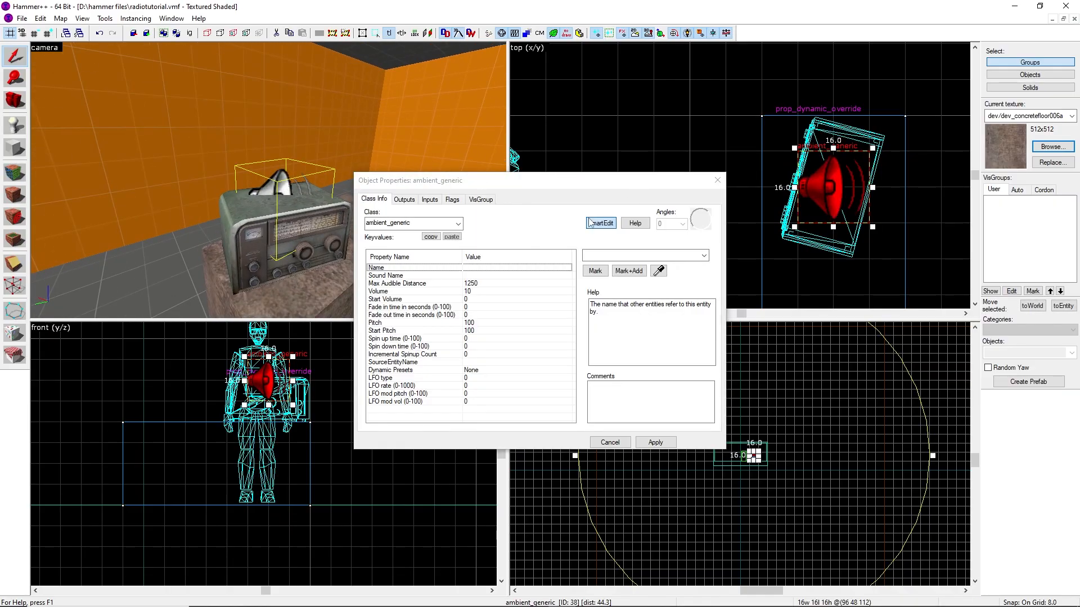
{"action": "left_click", "coordinate": [453, 200]}
{"action": "left_click", "coordinate": [374, 200]}
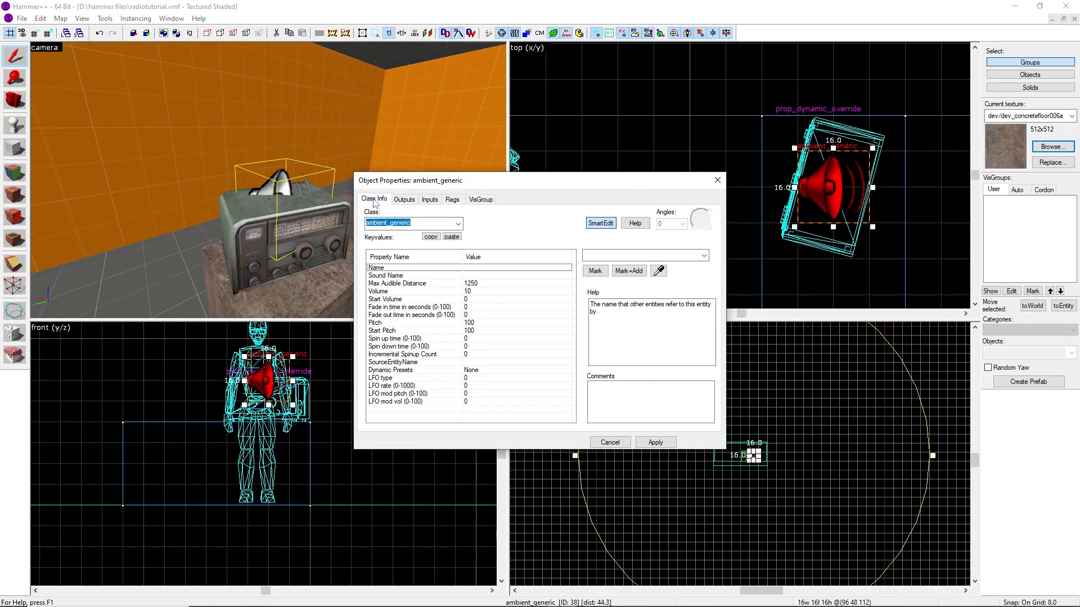
{"action": "left_click", "coordinate": [656, 443]}
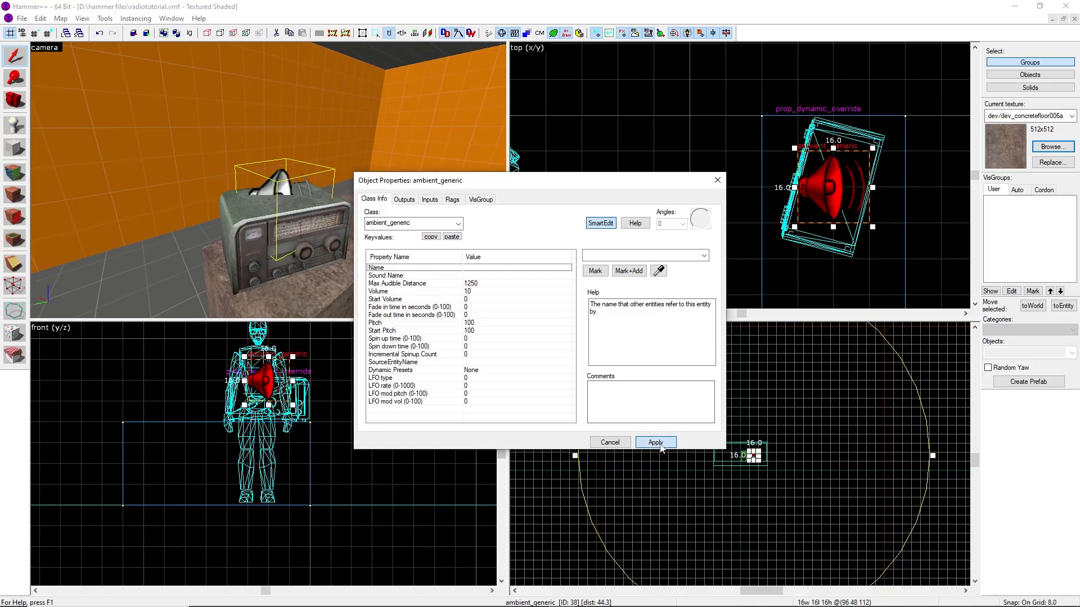
{"action": "left_click", "coordinate": [453, 200]}
{"action": "left_click", "coordinate": [371, 232]}
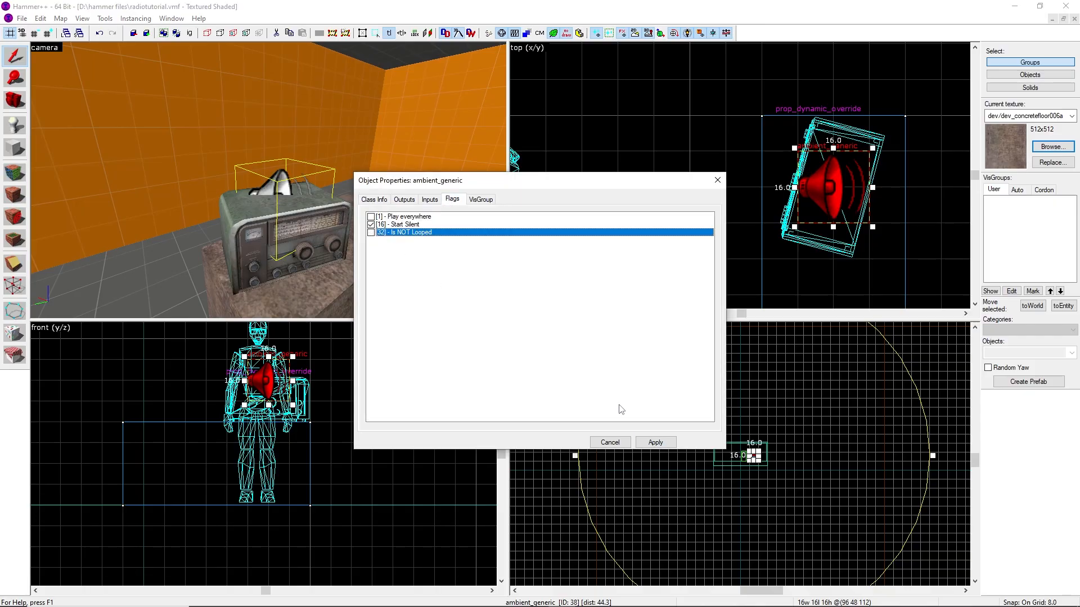
{"action": "left_click", "coordinate": [647, 442]}
Set the sound entity's Sound Name to tutorial/c418 - chirp.wav and close its properties
{"action": "left_click", "coordinate": [374, 200]}
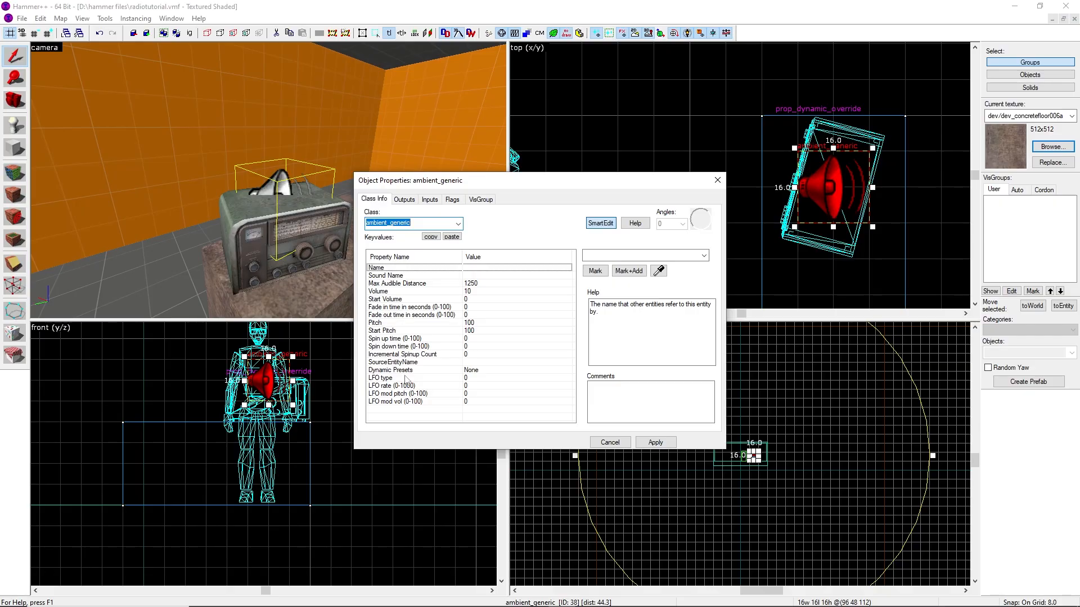
{"action": "left_click", "coordinate": [404, 276]}
{"action": "type", "text": "tutorial/c418 - chirp.wav"}
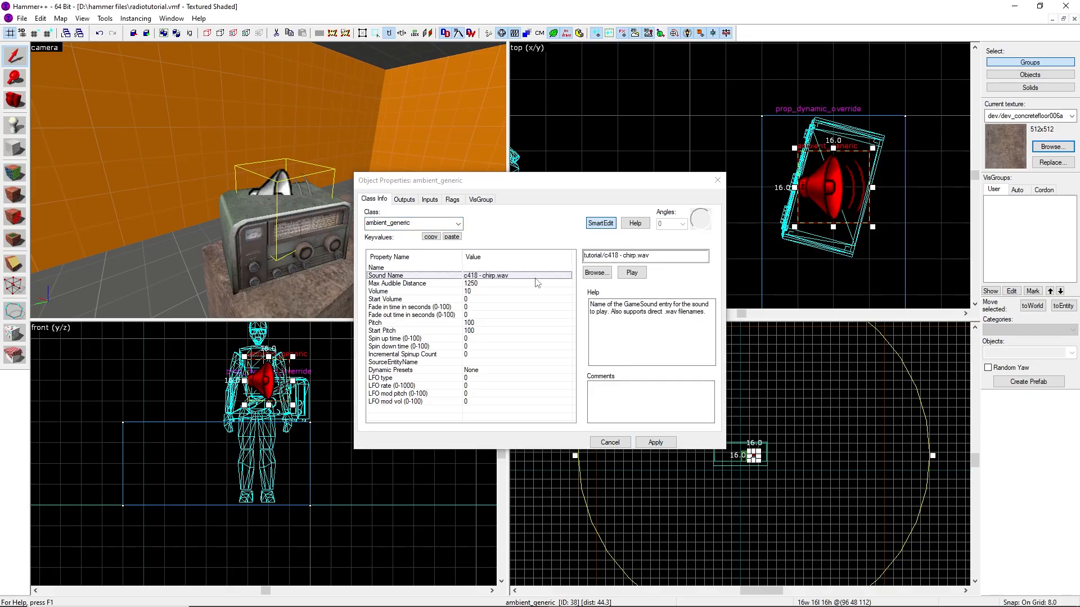
{"action": "left_click", "coordinate": [652, 256]}
{"action": "left_click_drag", "start_coordinate": [653, 256], "coordinate": [627, 256]}
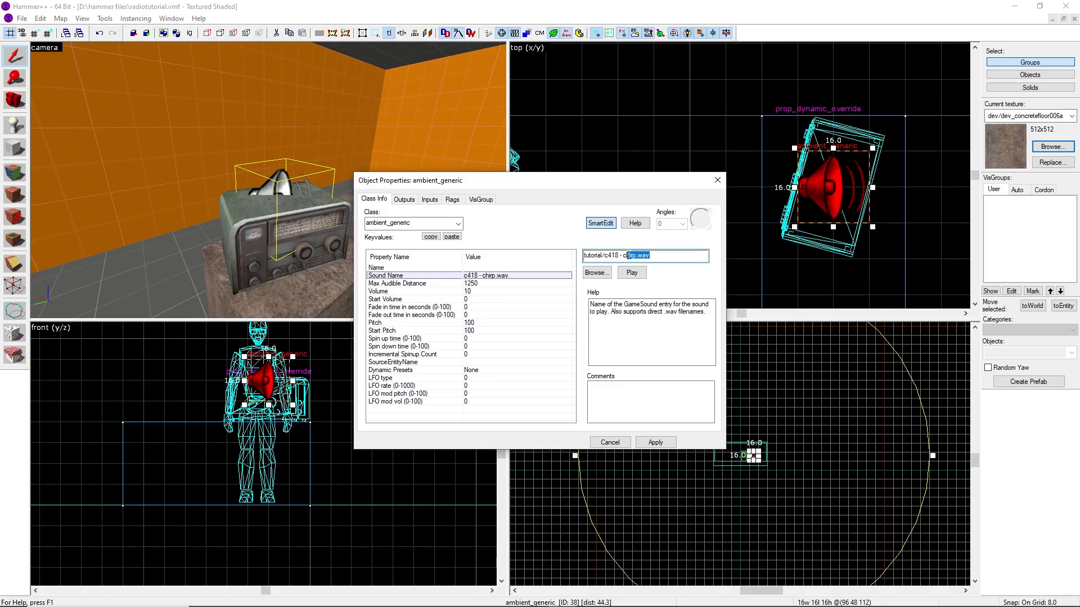
{"action": "left_click", "coordinate": [628, 255]}
{"action": "left_click", "coordinate": [568, 170]}
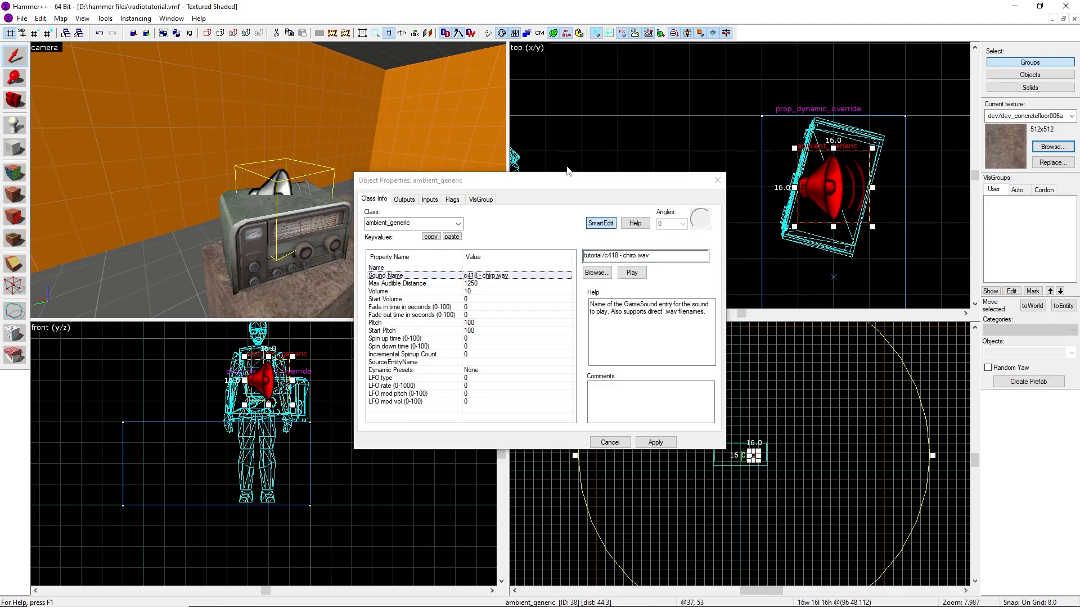
{"action": "left_click", "coordinate": [717, 180]}
{"action": "left_click", "coordinate": [684, 215]}
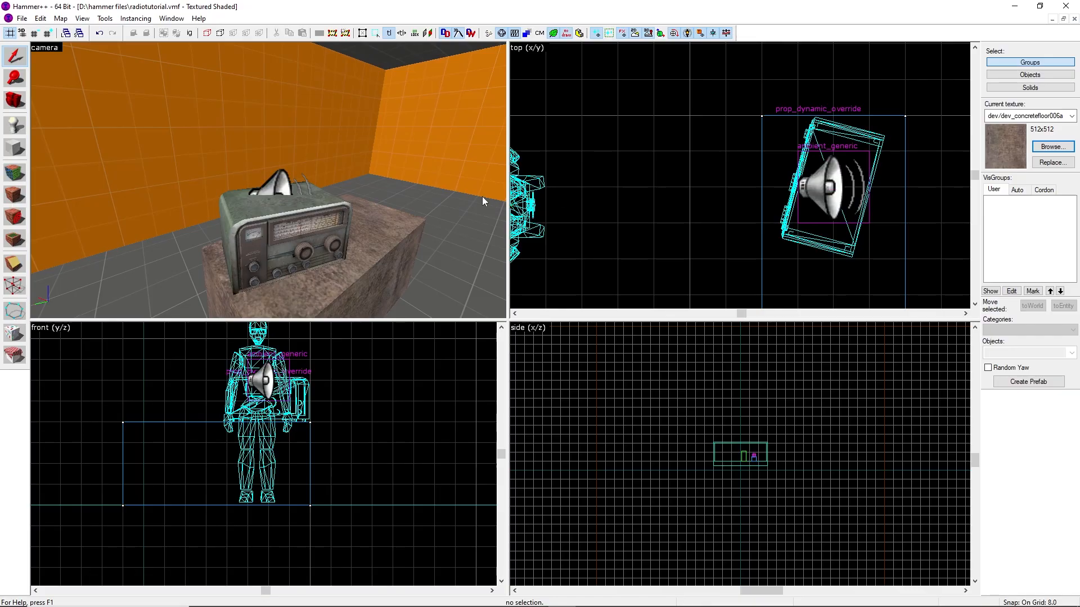
Uncheck the sound entity's Start Silent flag, apply, and close its properties
{"action": "double_click", "coordinate": [285, 188]}
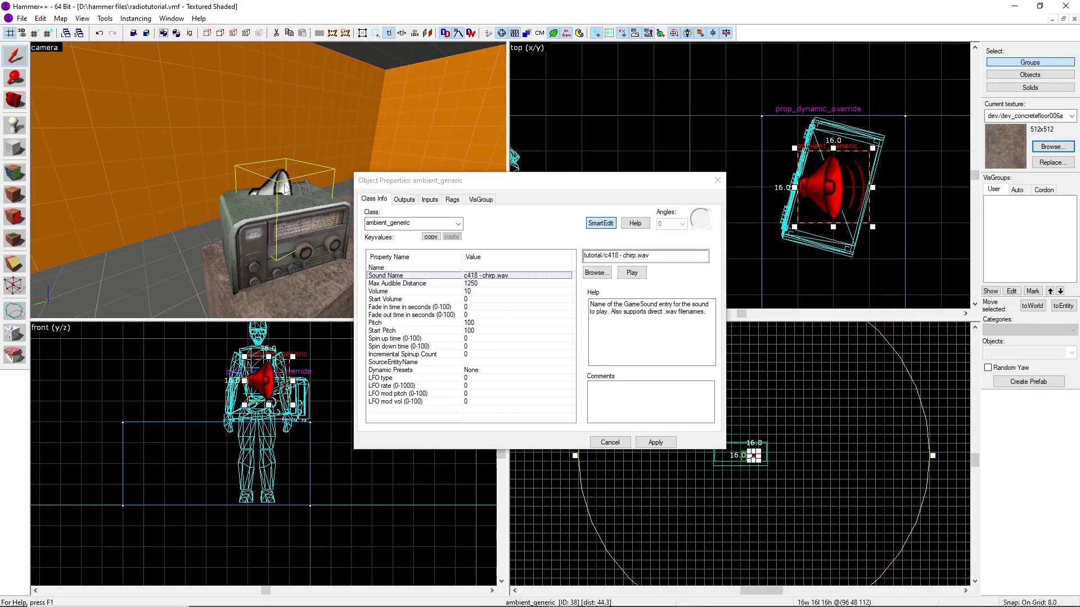
{"action": "left_click", "coordinate": [453, 201]}
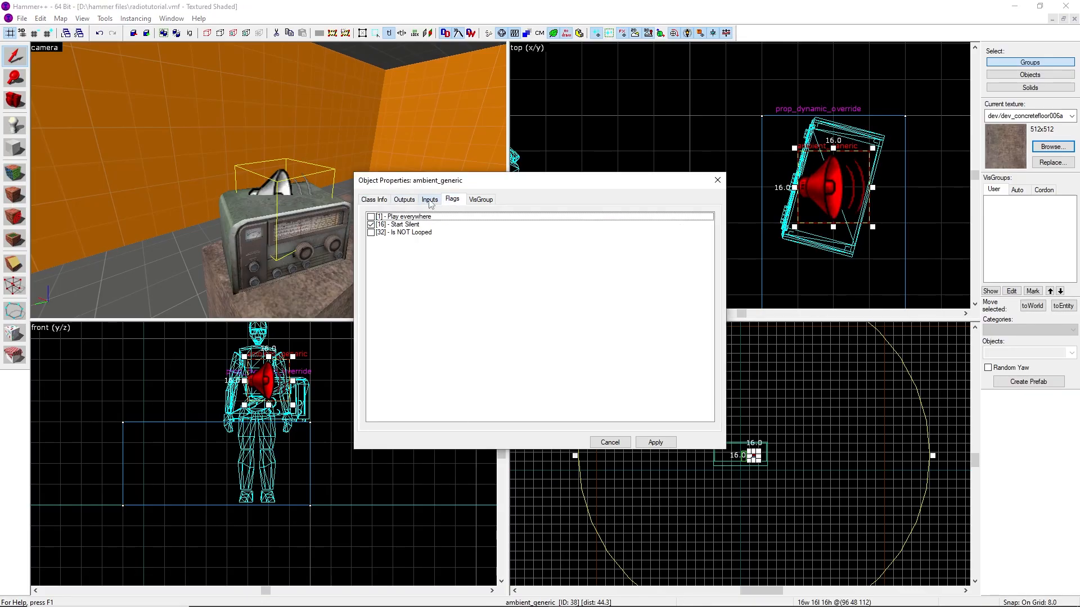
{"action": "left_click", "coordinate": [373, 225]}
{"action": "left_click", "coordinate": [655, 442]}
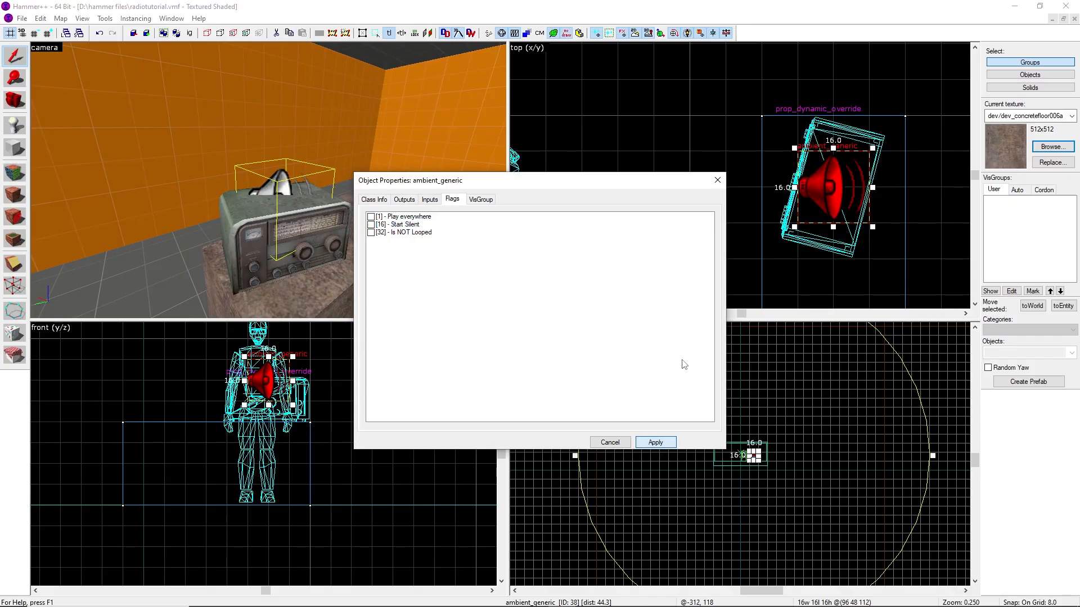
{"action": "left_click", "coordinate": [715, 183]}
{"action": "left_click", "coordinate": [709, 202]}
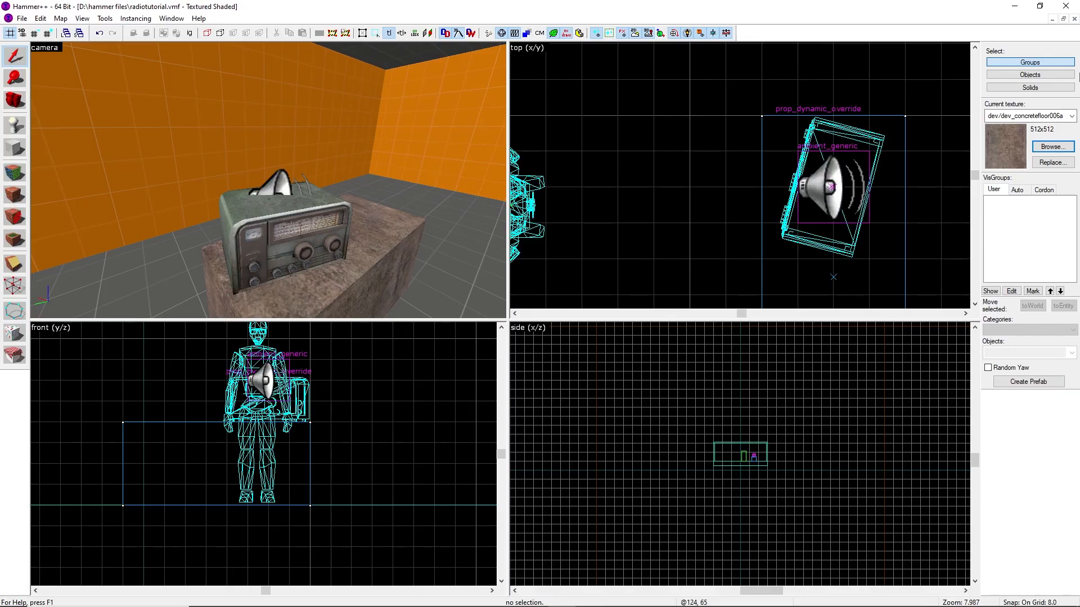
Pick the tools/toolstrigger texture by filtering the texture browser for trigger
{"action": "left_click", "coordinate": [1051, 146]}
{"action": "key", "text": "BackSpace"}
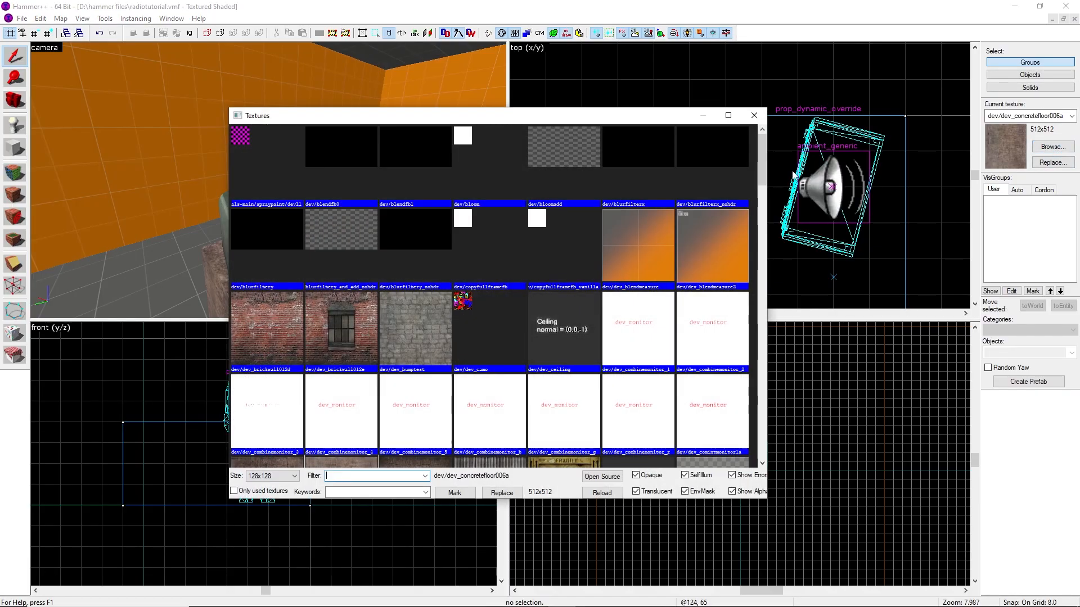
{"action": "type", "text": "trigger"}
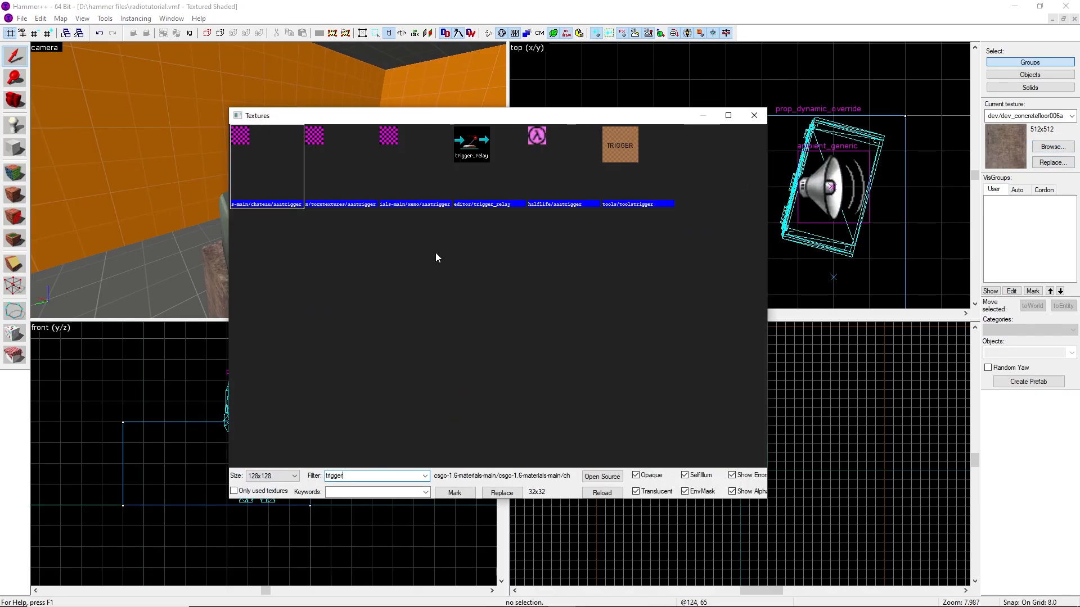
{"action": "double_click", "coordinate": [636, 166]}
Draw a block about 32 x 32 units over the radio with the Block tool
{"action": "left_click", "coordinate": [15, 148]}
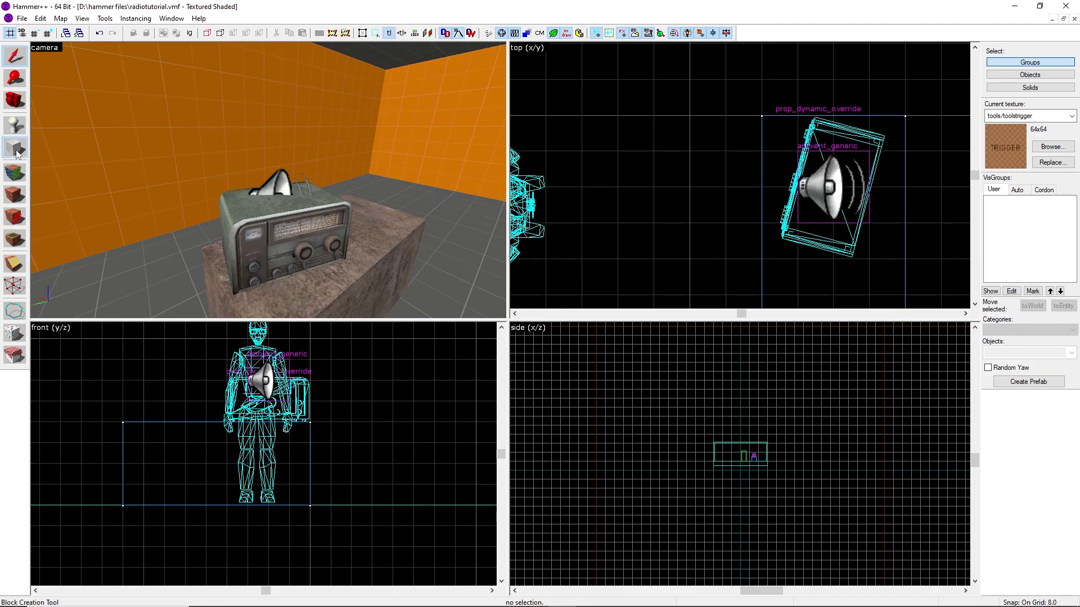
{"action": "scroll", "coordinate": [687, 131], "scroll_direction": "down", "scroll_amount": 4}
{"action": "scroll", "coordinate": [723, 126], "scroll_direction": "up", "scroll_amount": 3}
{"action": "left_click_drag", "start_coordinate": [712, 118], "coordinate": [823, 247]}
{"action": "key", "text": "Return"}
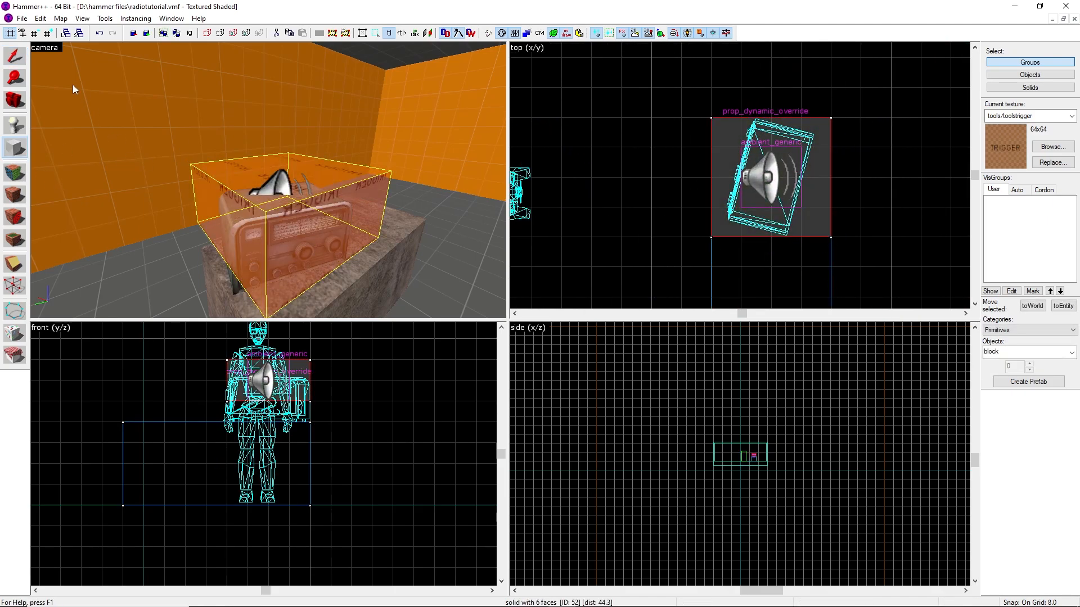
Lower the trigger block's top so it is 16 units tall and reduce the grid to 4
{"action": "left_click", "coordinate": [15, 55]}
{"action": "scroll", "coordinate": [188, 349], "scroll_direction": "up", "scroll_amount": 4}
{"action": "left_click_drag", "start_coordinate": [325, 399], "coordinate": [324, 426]}
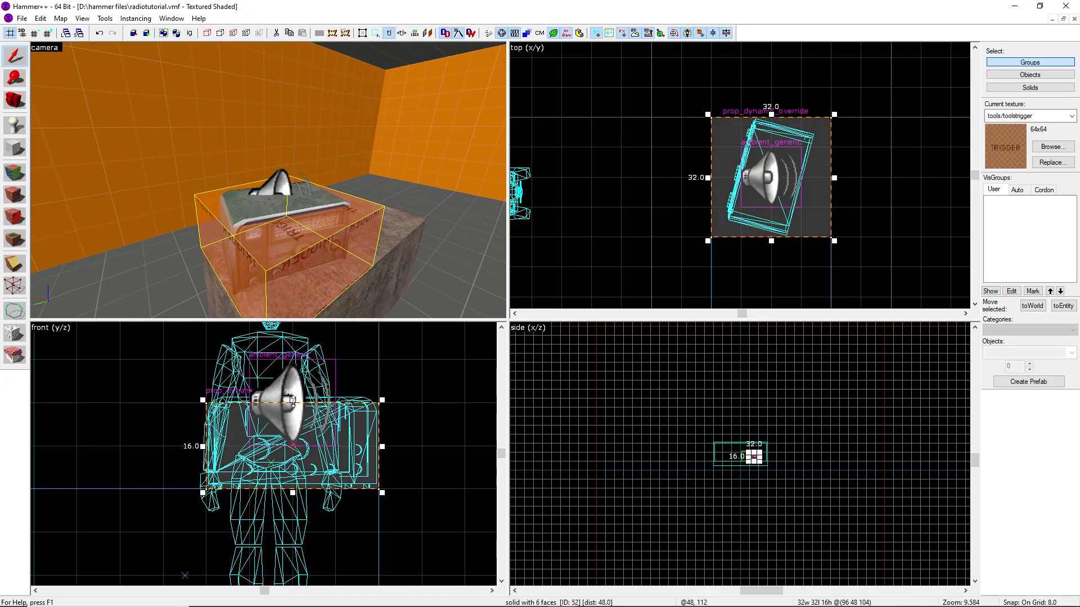
{"action": "key", "text": "bracketleft"}
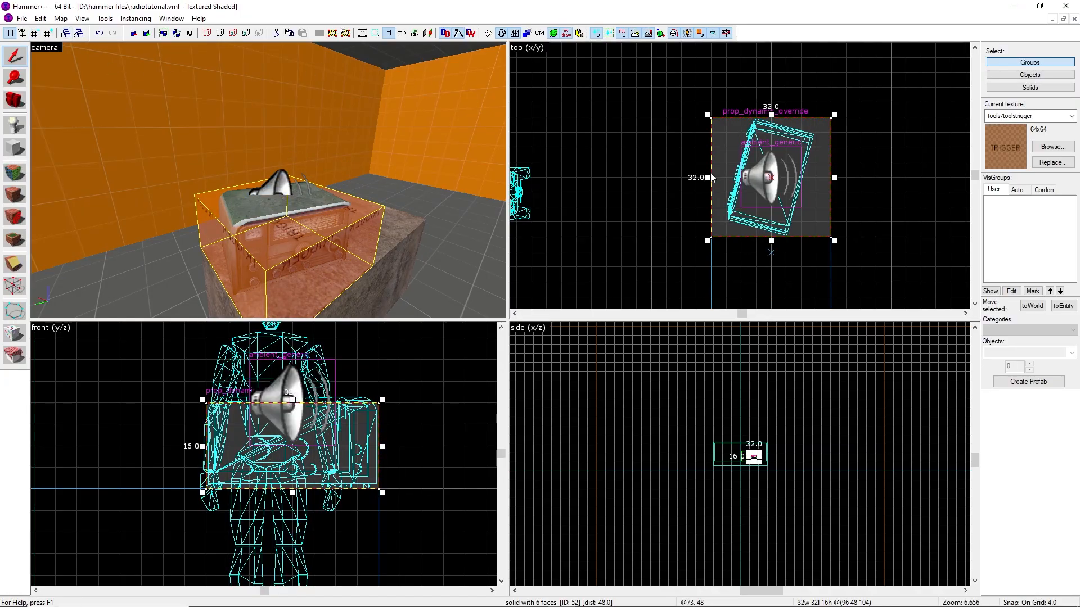
Narrow the trigger block to 24 units wide in the top view
{"action": "left_click_drag", "start_coordinate": [707, 178], "coordinate": [723, 178]}
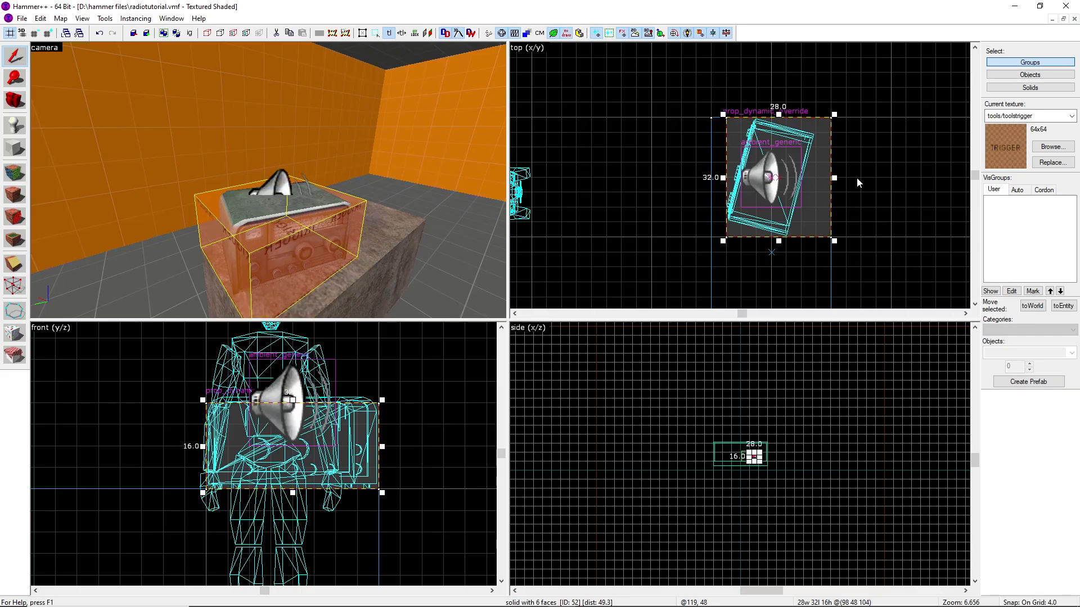
{"action": "left_click_drag", "start_coordinate": [834, 178], "coordinate": [819, 178]}
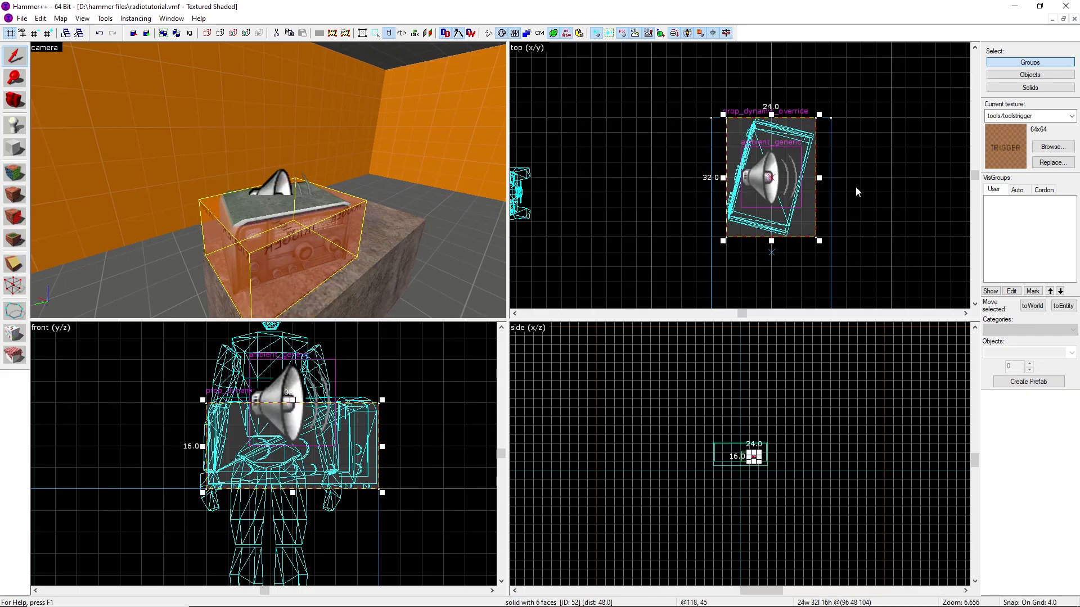
{"action": "key", "text": "alt+Return"}
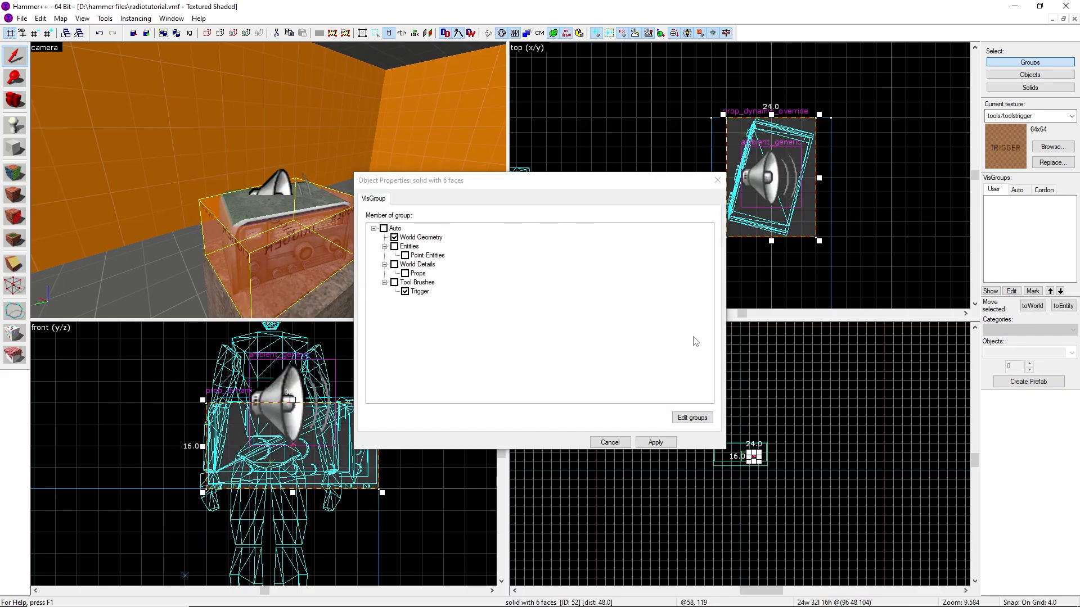
{"action": "left_click", "coordinate": [718, 181]}
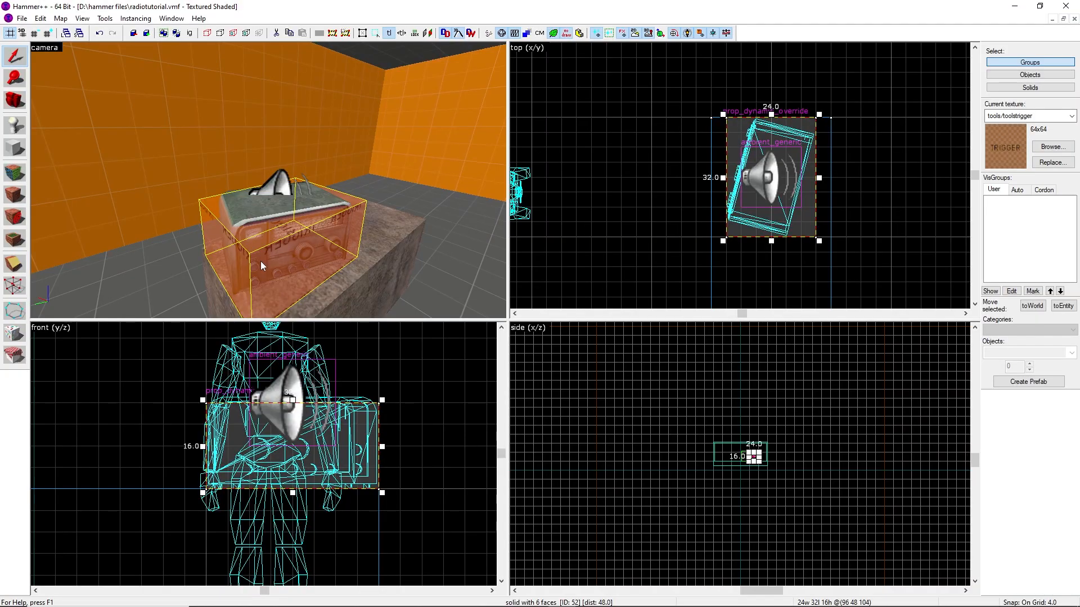
Tie the trigger block to an entity and change its class to func_button, applying the change
{"action": "key", "text": "ctrl+t"}
{"action": "left_click", "coordinate": [407, 225]}
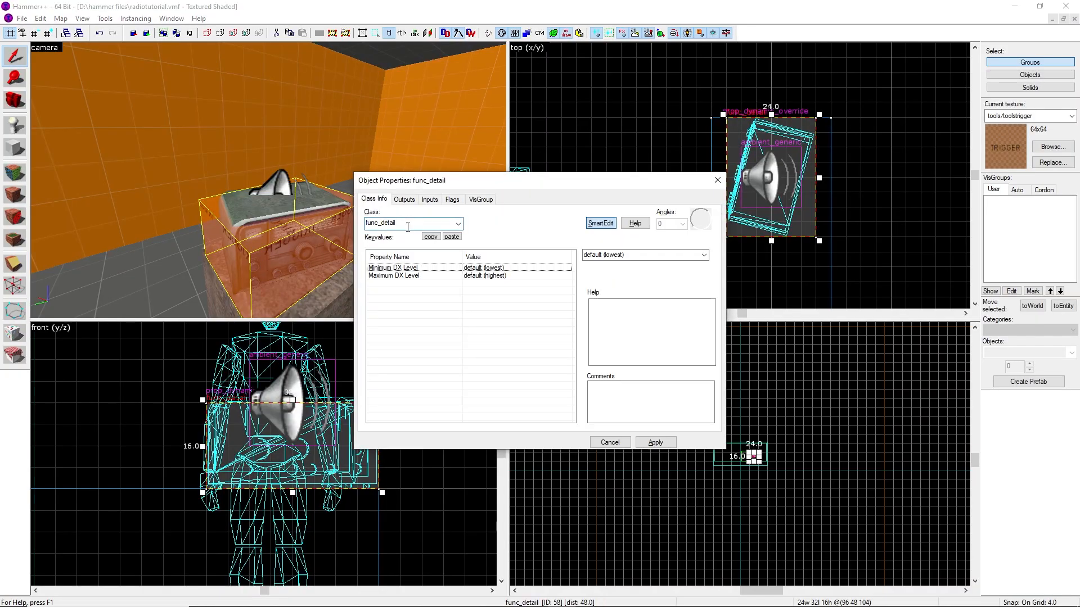
{"action": "key", "text": "BackSpace"}
{"action": "key", "text": "BackSpace"}
{"action": "key", "text": "BackSpace"}
{"action": "key", "text": "BackSpace"}
{"action": "key", "text": "BackSpace"}
{"action": "key", "text": "BackSpace"}
{"action": "key", "text": "BackSpace"}
{"action": "key", "text": "BackSpace"}
{"action": "key", "text": "BackSpace"}
{"action": "key", "text": "BackSpace"}
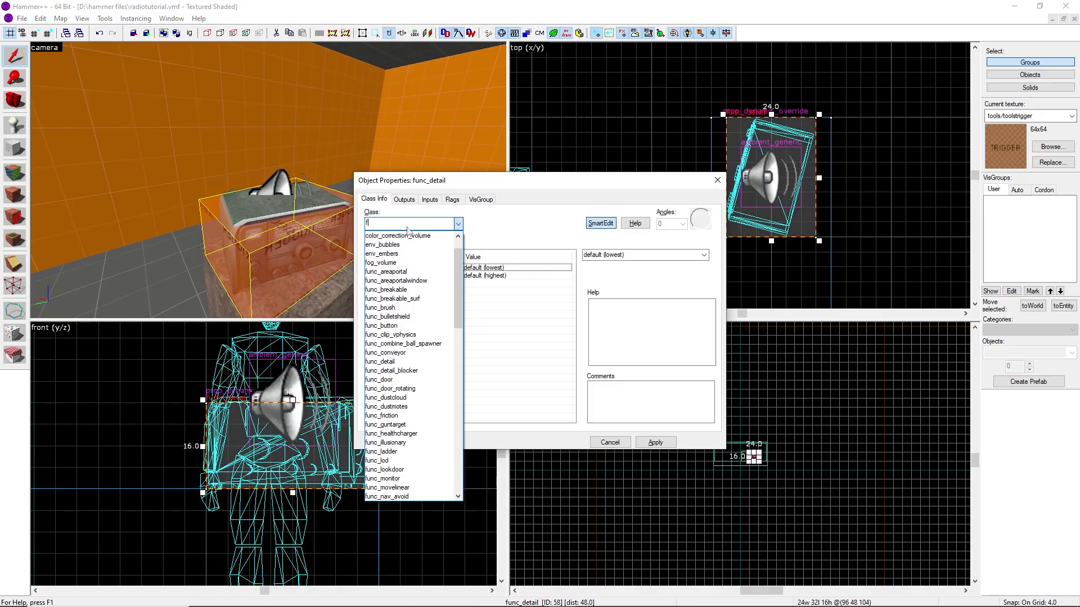
{"action": "type", "text": "unc_but"}
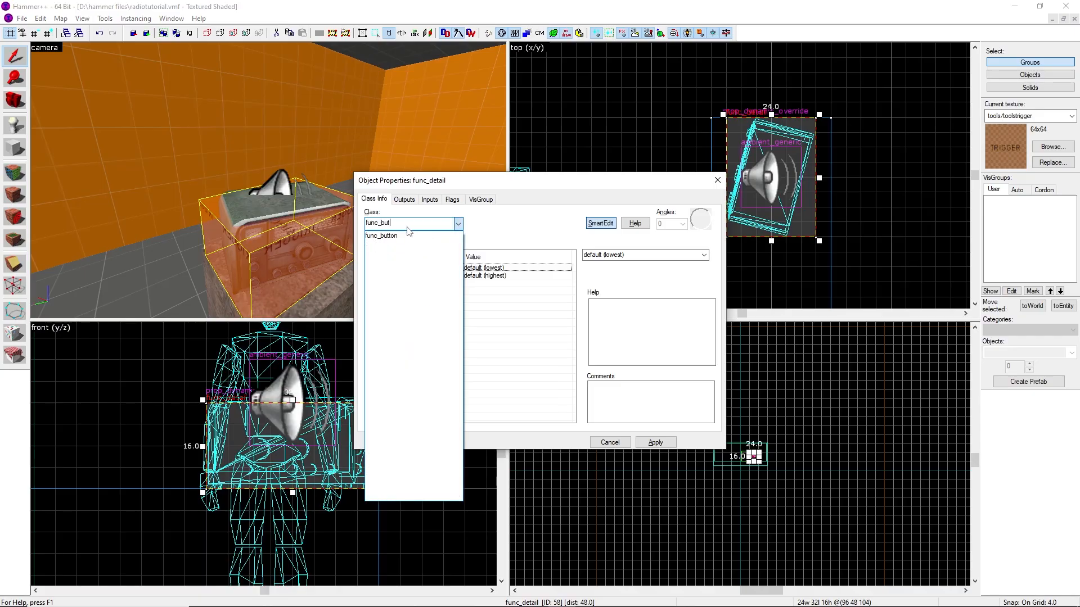
{"action": "type", "text": "t"}
{"action": "left_click", "coordinate": [408, 234]}
{"action": "left_click", "coordinate": [655, 441]}
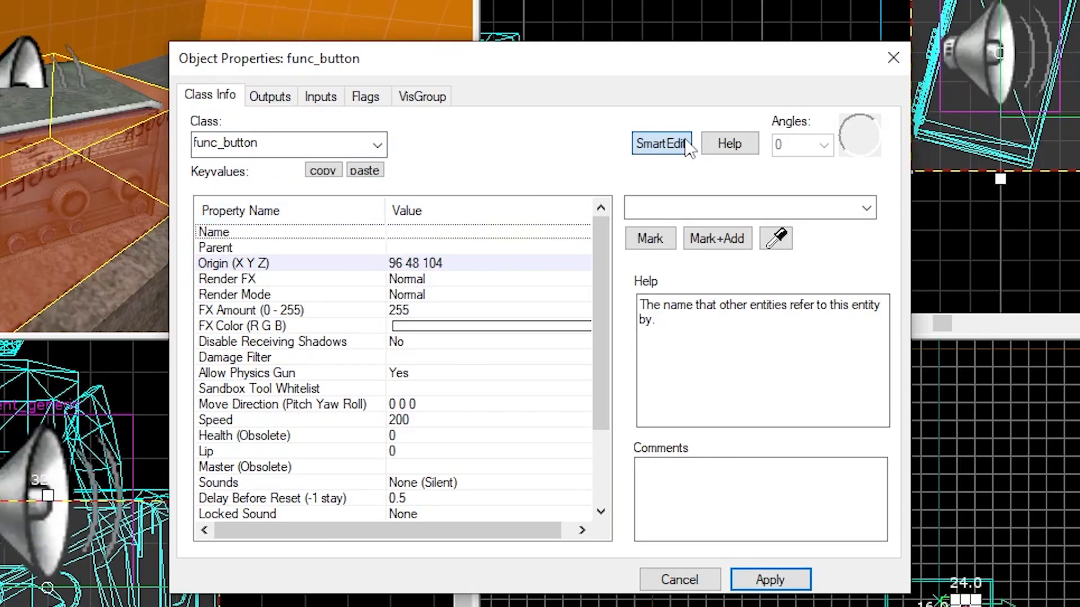
Enable the button's Don't move flag and apply
{"action": "left_click", "coordinate": [365, 96]}
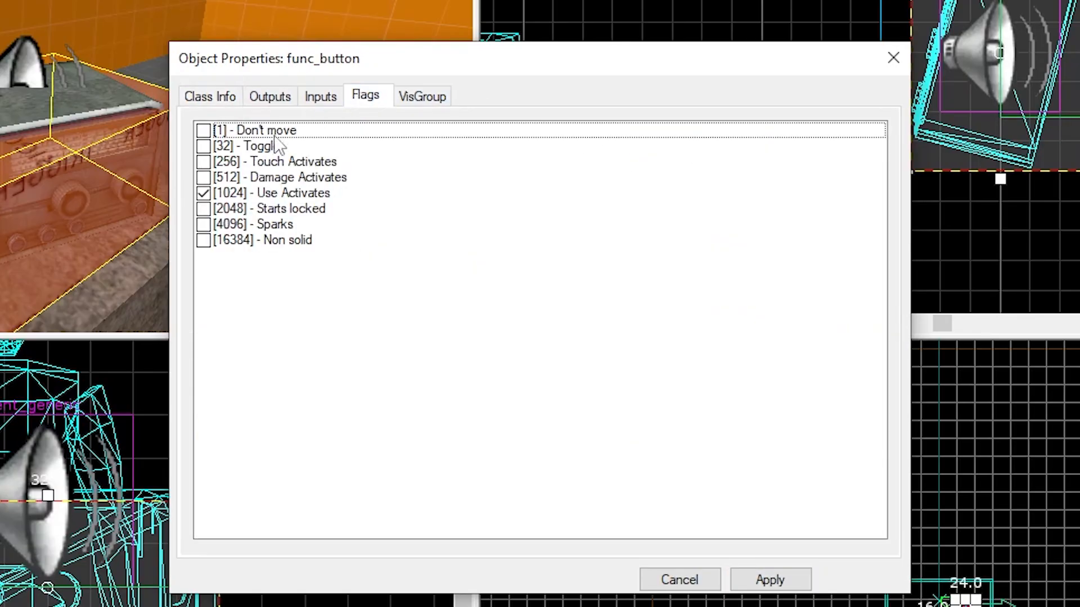
{"action": "left_click", "coordinate": [203, 130]}
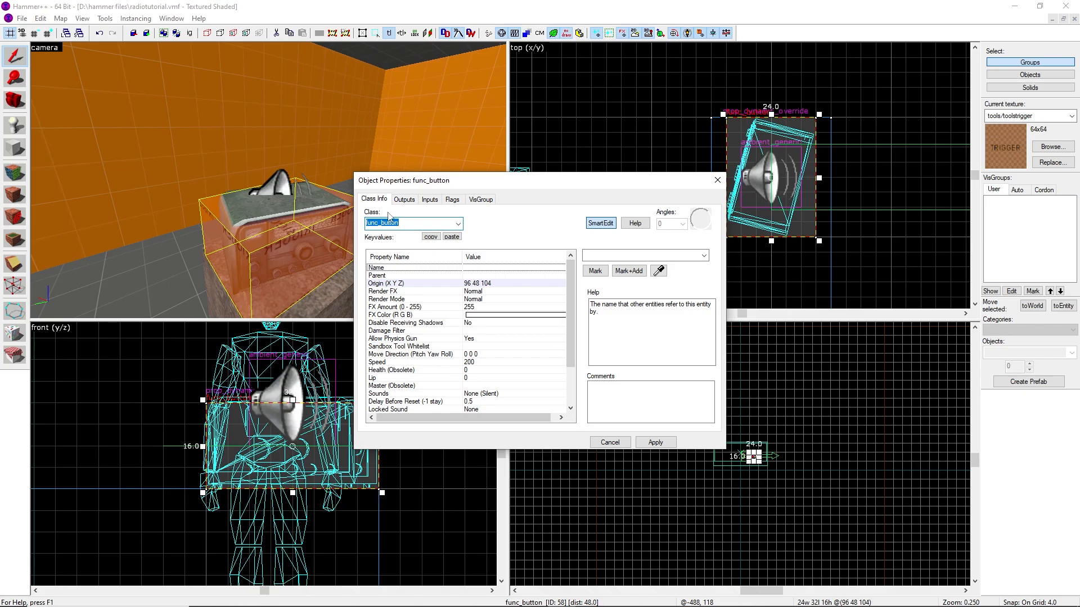
{"action": "left_click", "coordinate": [718, 180]}
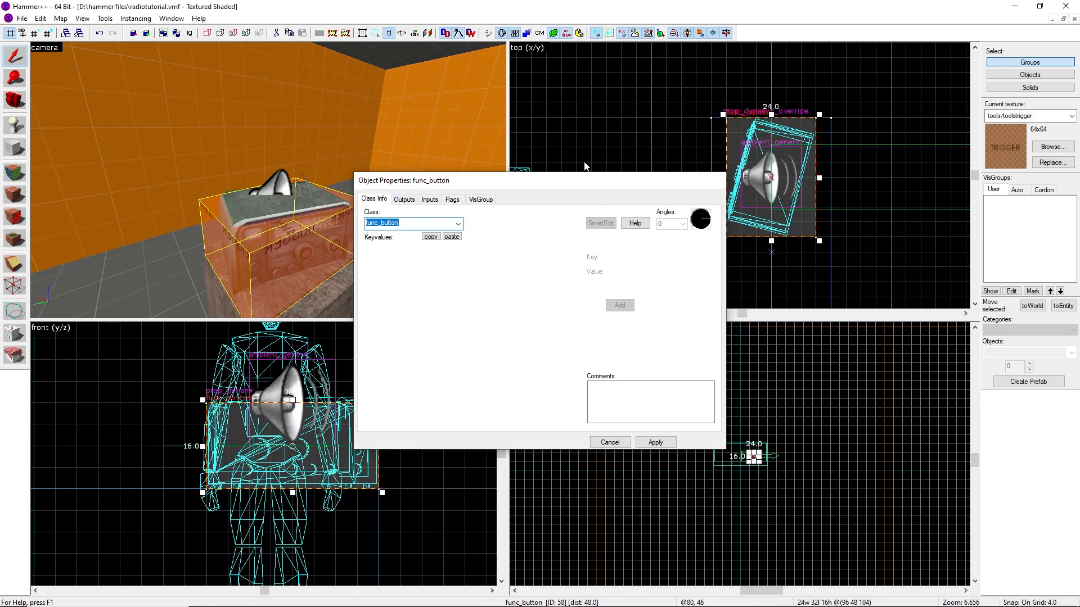
Select the ambient_generic and name it radio_music
{"action": "double_click", "coordinate": [280, 186]}
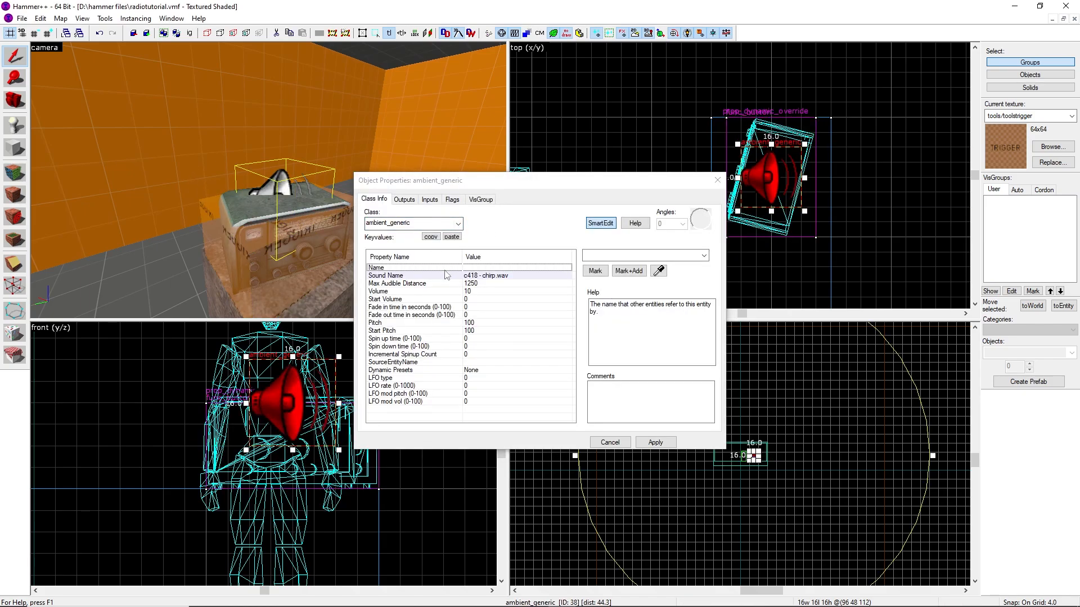
{"action": "left_click", "coordinate": [605, 258]}
{"action": "type", "text": "radio_music"}
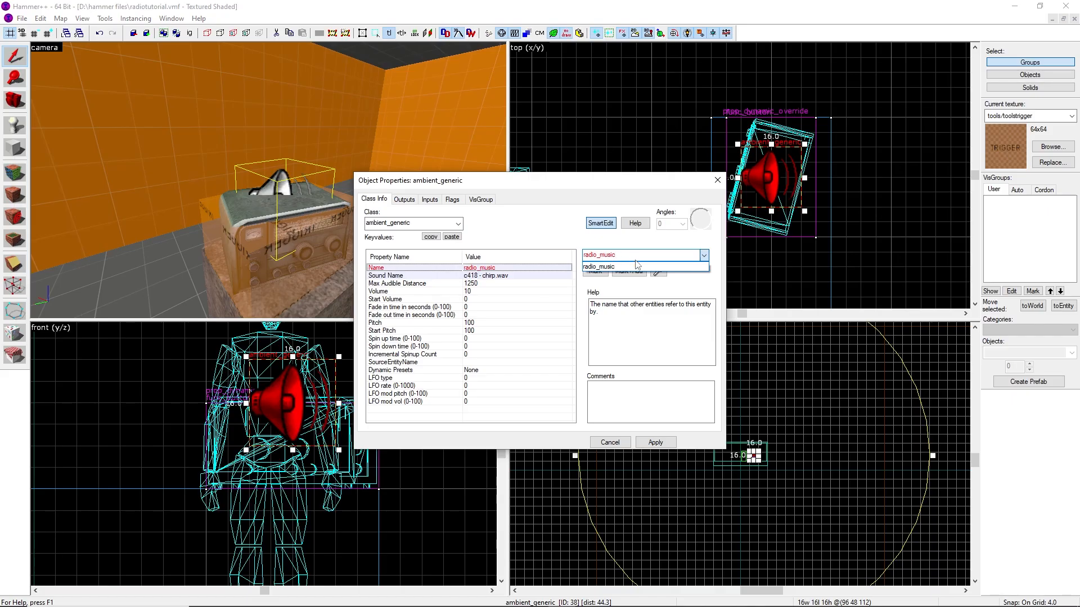
{"action": "left_click", "coordinate": [636, 264]}
{"action": "key", "text": "Return"}
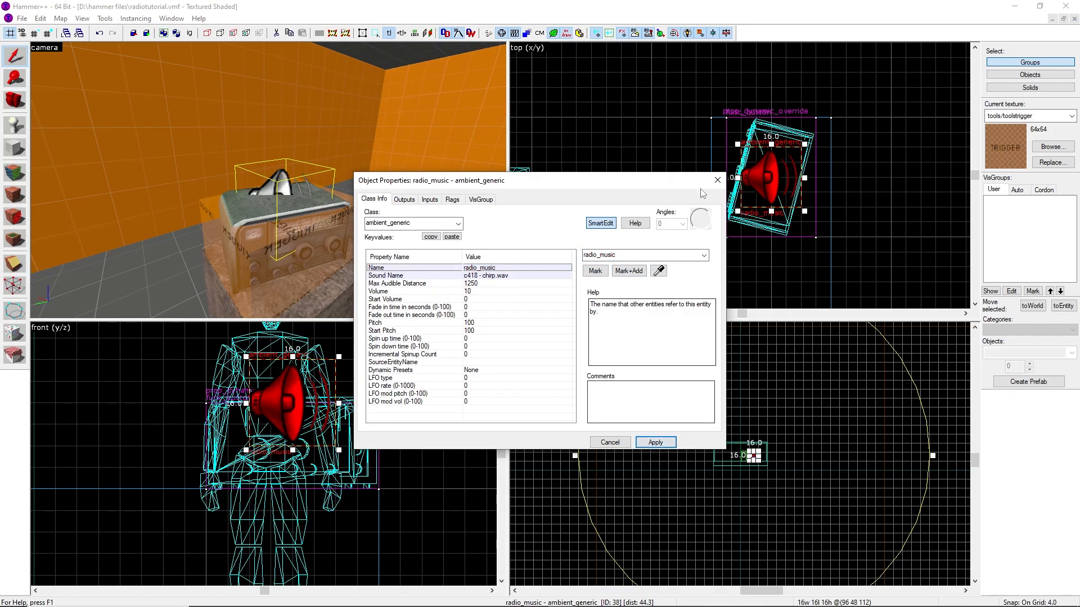
{"action": "left_click", "coordinate": [717, 181]}
Select the func_button brush again and name it radio_button, applying the change
{"action": "double_click", "coordinate": [339, 253]}
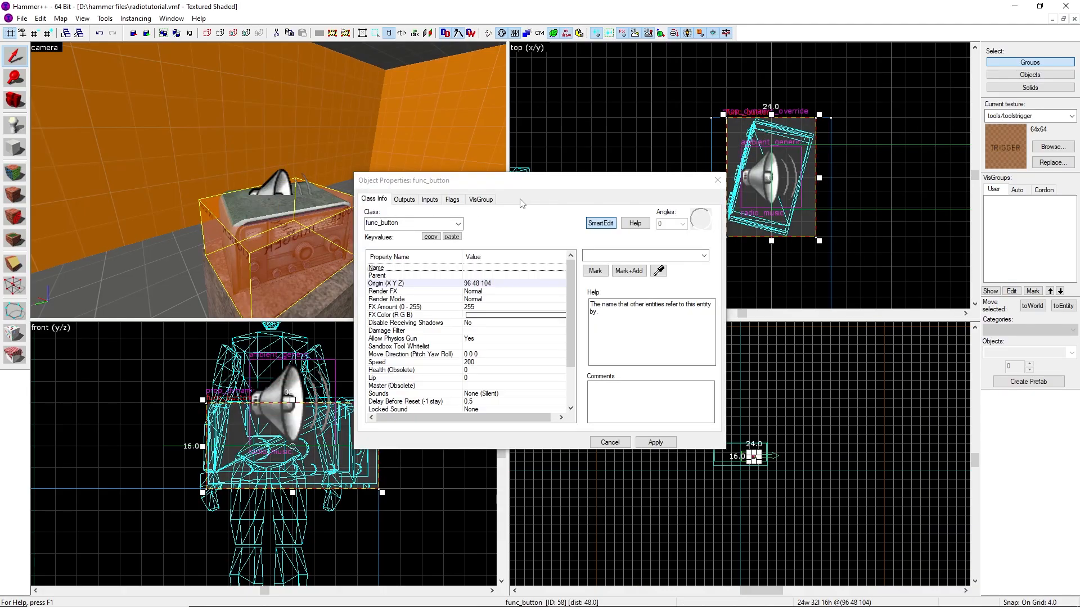
{"action": "left_click", "coordinate": [606, 257]}
{"action": "type", "text": "radio"}
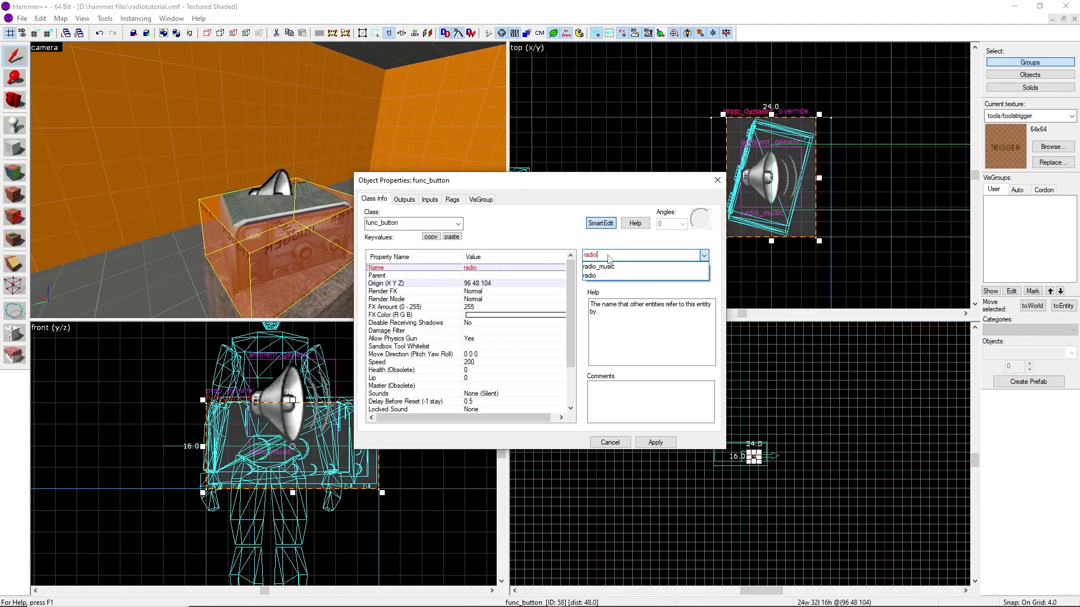
{"action": "type", "text": "_button"}
{"action": "left_click", "coordinate": [654, 442]}
Add a button output OnIn targeting radio_music with the StopSound input and apply
{"action": "left_click", "coordinate": [404, 199]}
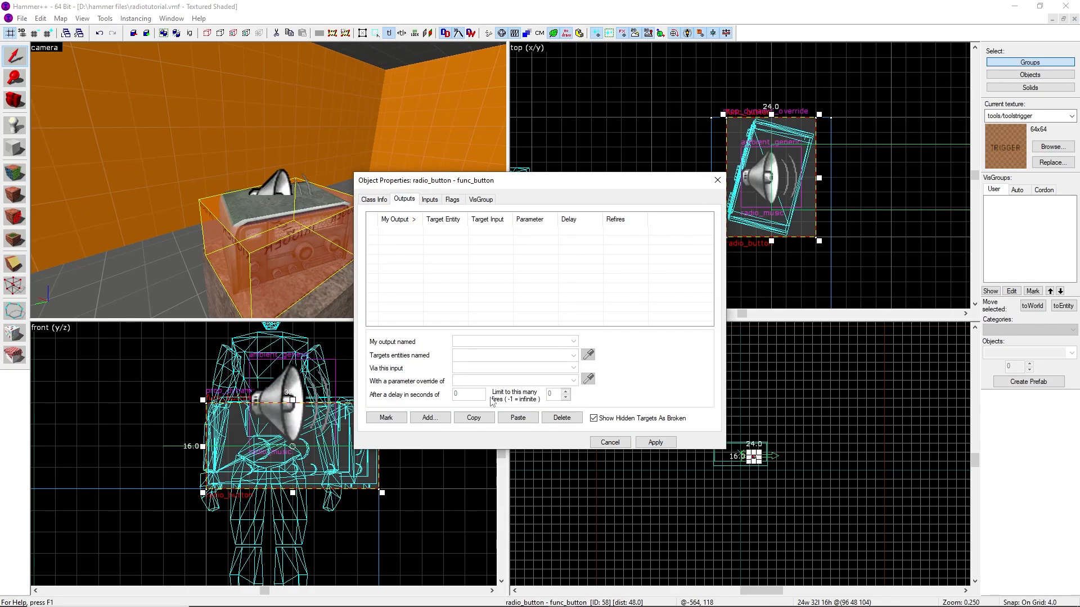
{"action": "left_click", "coordinate": [428, 418]}
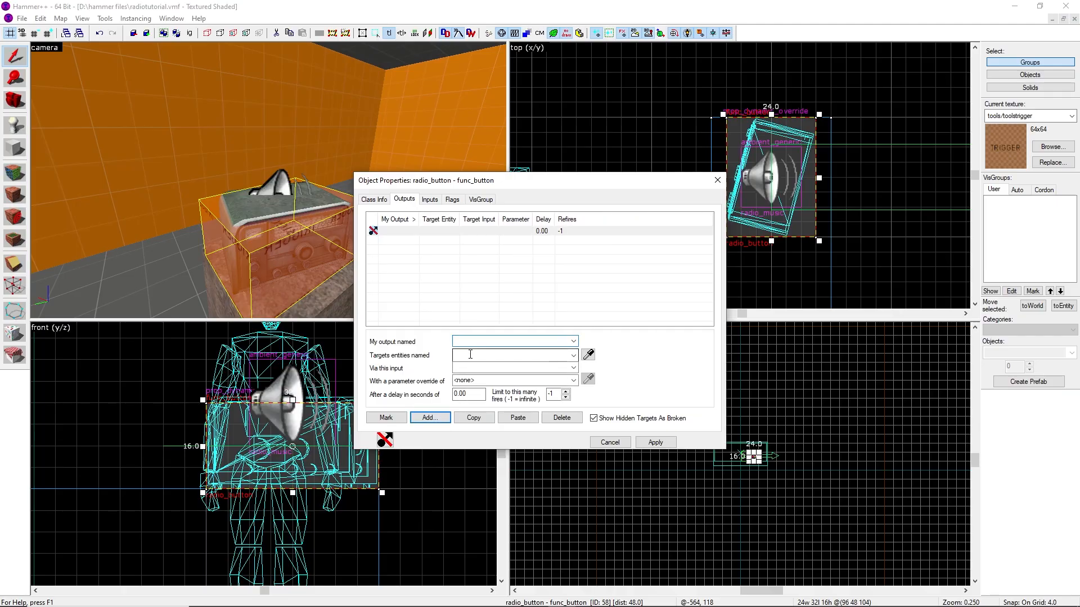
{"action": "type", "text": "OnIn"}
{"action": "key", "text": "Tab"}
{"action": "type", "text": "ra"}
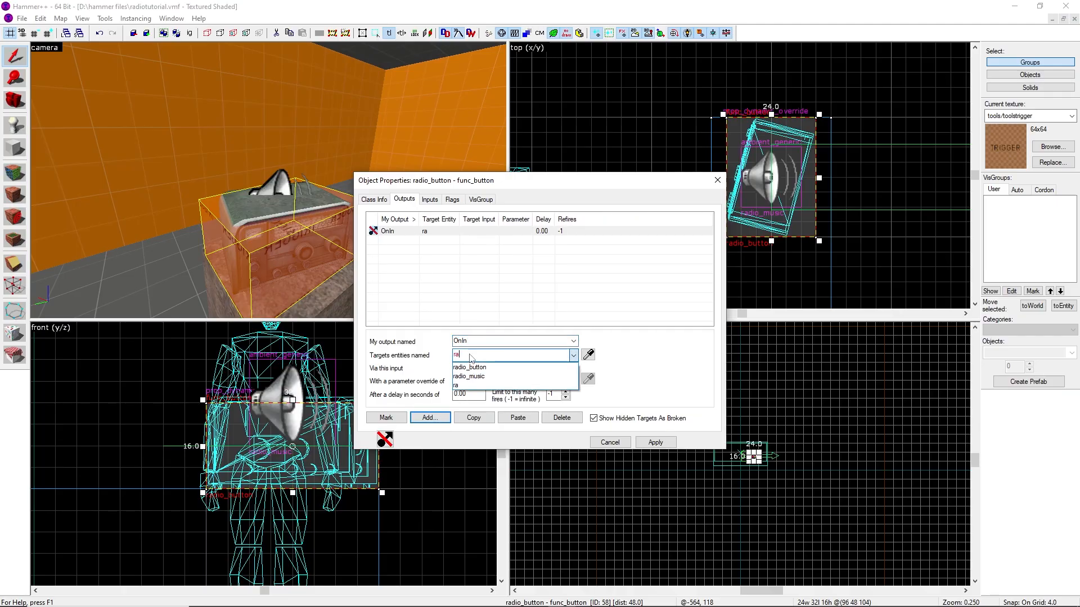
{"action": "type", "text": "dio"}
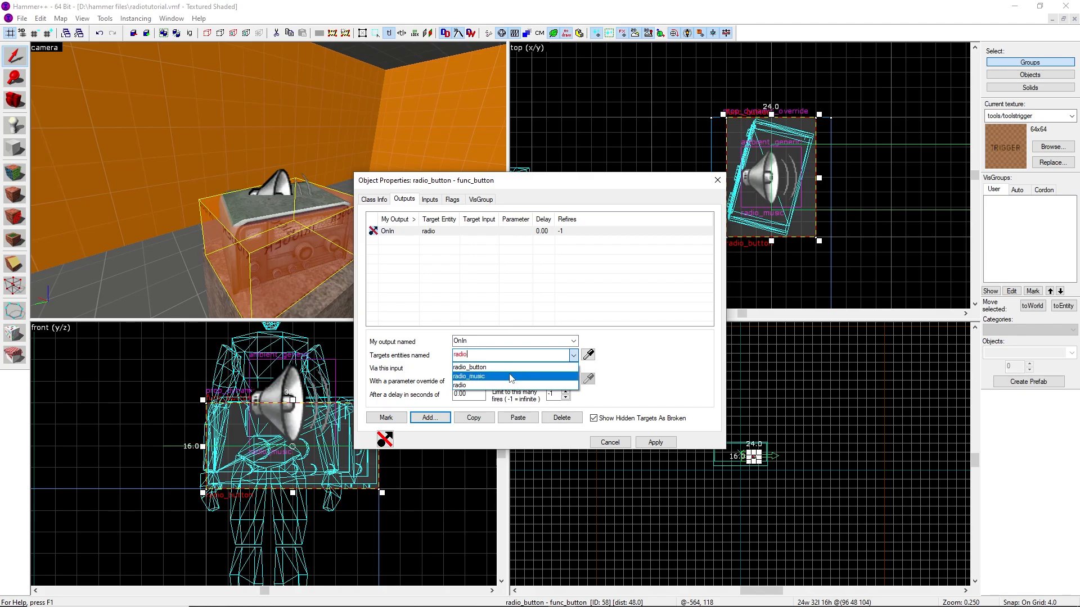
{"action": "left_click", "coordinate": [468, 376]}
{"action": "left_click", "coordinate": [490, 366]}
{"action": "type", "text": "StopSound"}
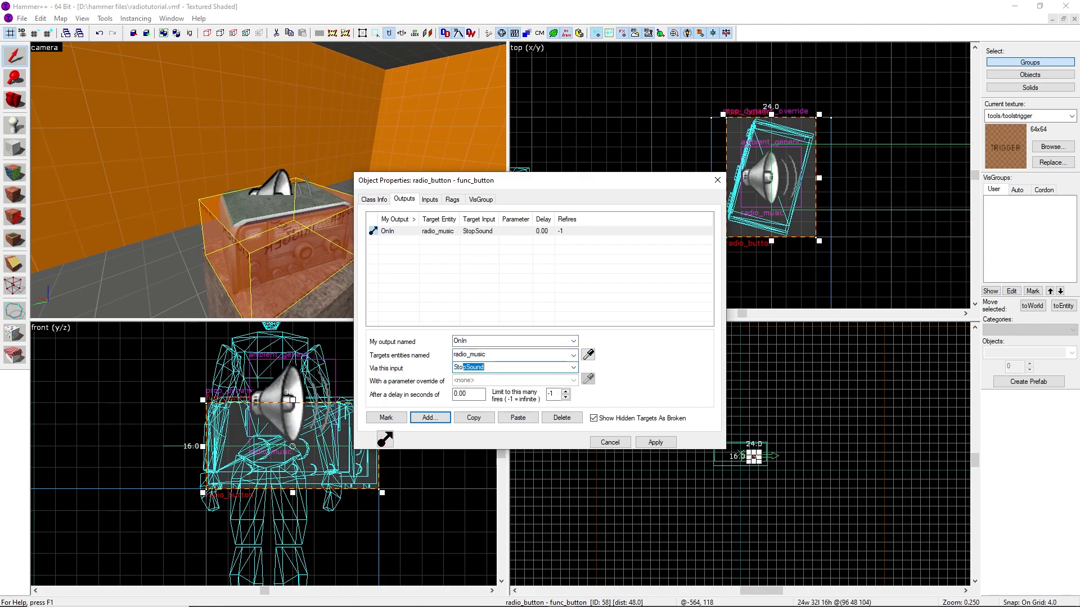
{"action": "key", "text": "Tab"}
{"action": "left_click", "coordinate": [655, 443]}
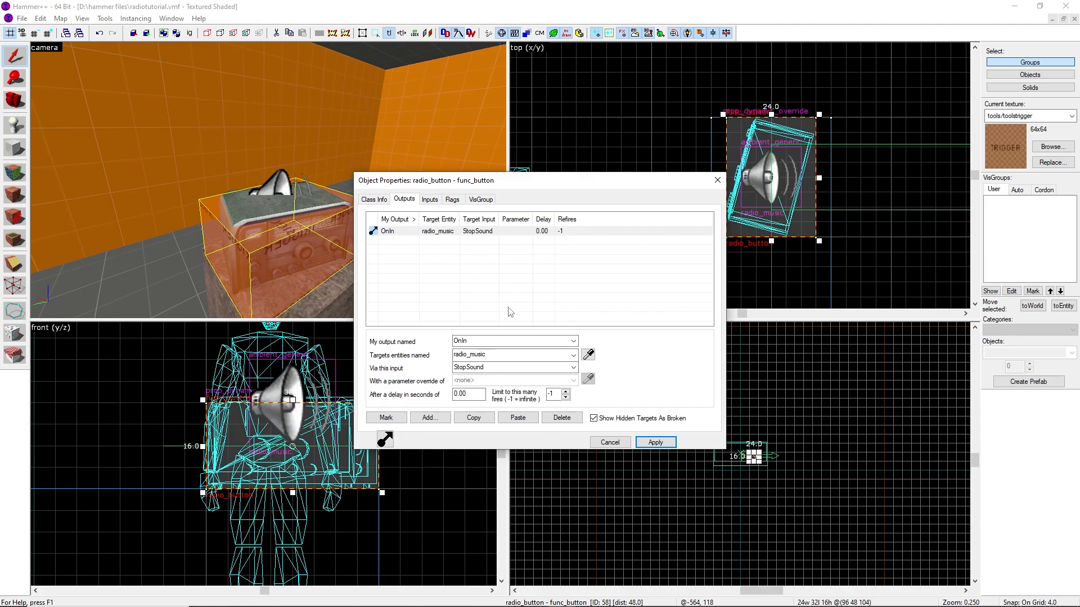
Set the button's Delay Before Reset to -1 and close its properties
{"action": "left_click", "coordinate": [374, 200]}
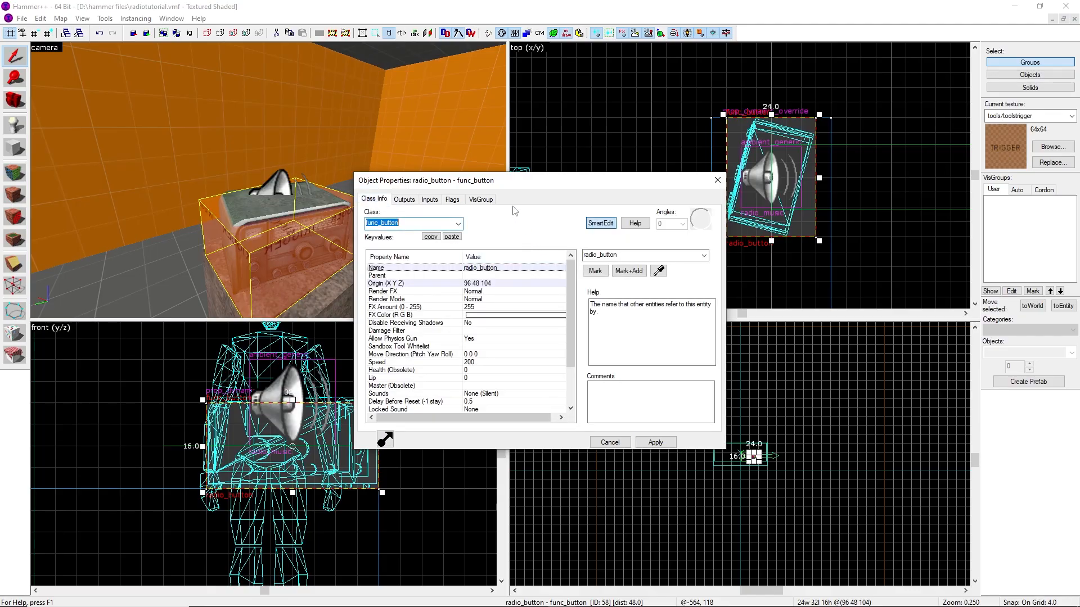
{"action": "scroll", "coordinate": [485, 298], "scroll_direction": "down", "scroll_amount": 2}
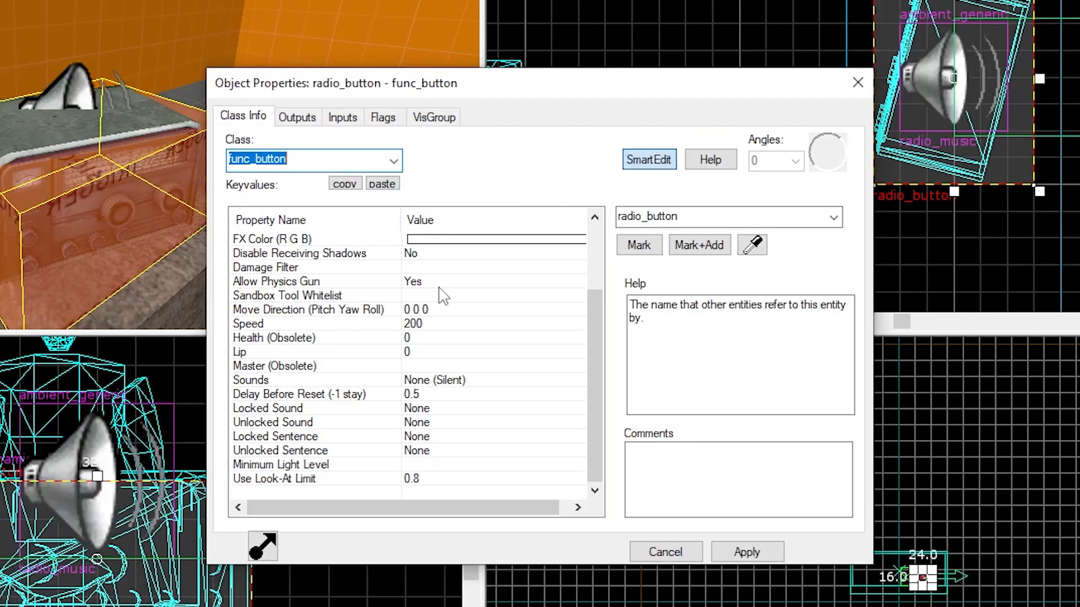
{"action": "scroll", "coordinate": [365, 387], "scroll_direction": "up", "scroll_amount": 1}
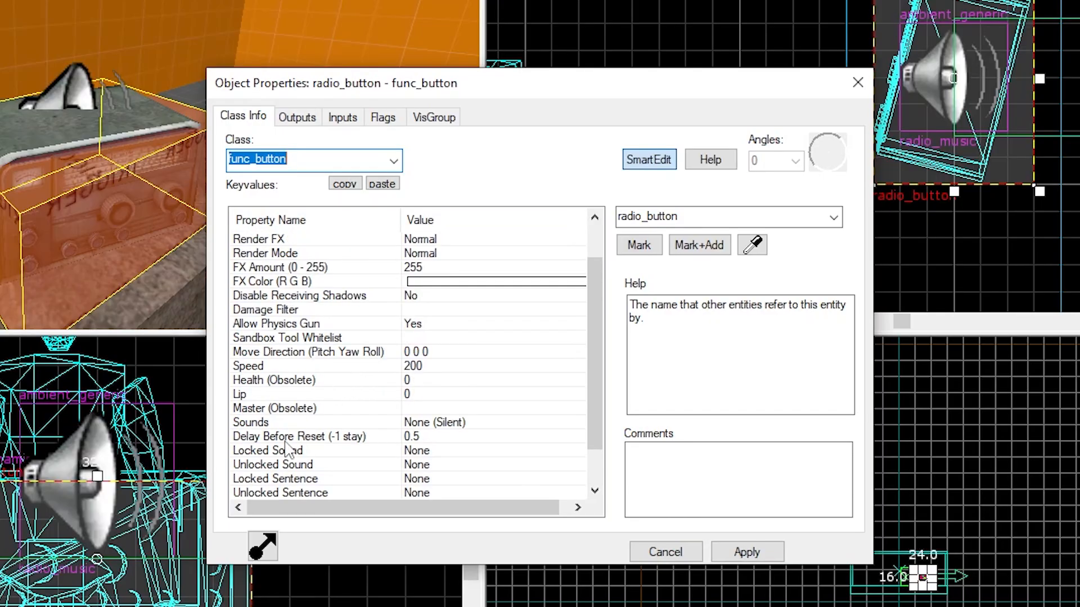
{"action": "left_click", "coordinate": [465, 439]}
{"action": "left_click", "coordinate": [691, 220]}
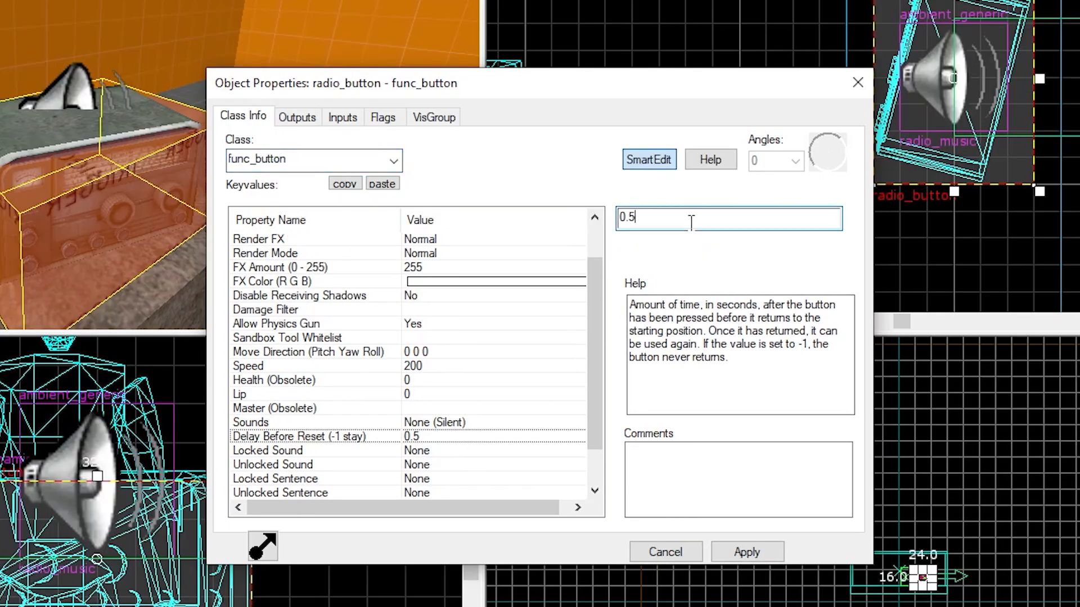
{"action": "key", "text": "BackSpace"}
{"action": "key", "text": "BackSpace"}
{"action": "key", "text": "BackSpace"}
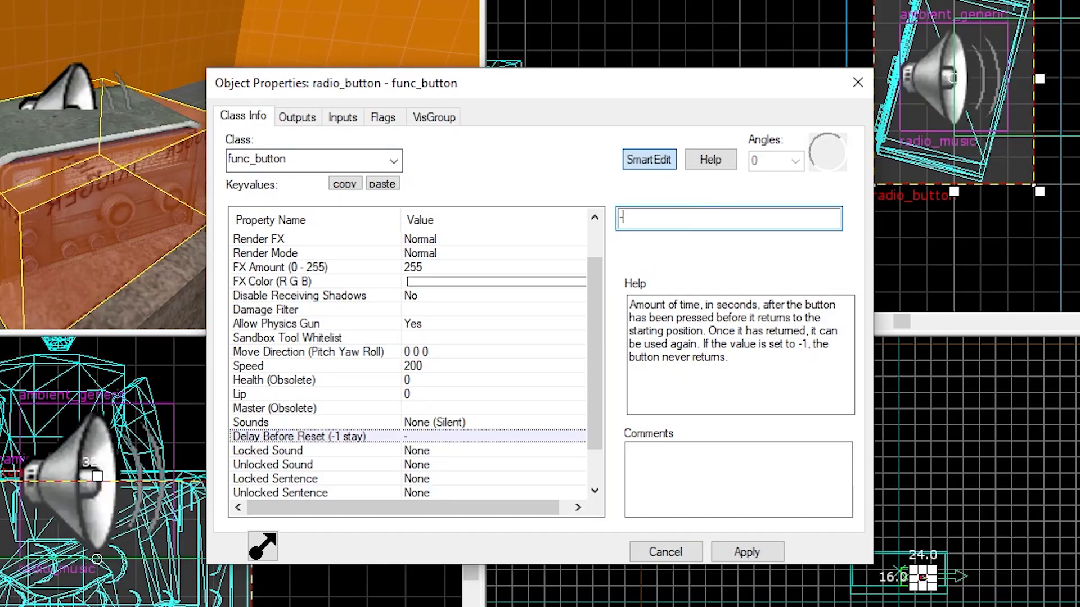
{"action": "scroll", "coordinate": [405, 366], "scroll_direction": "up", "scroll_amount": 1}
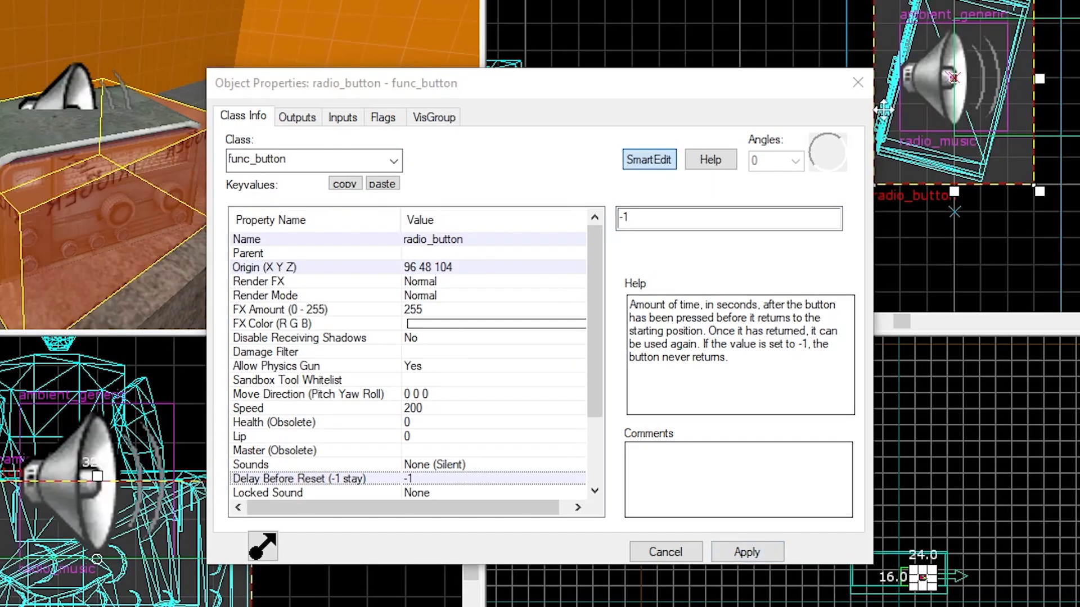
{"action": "left_click", "coordinate": [384, 117]}
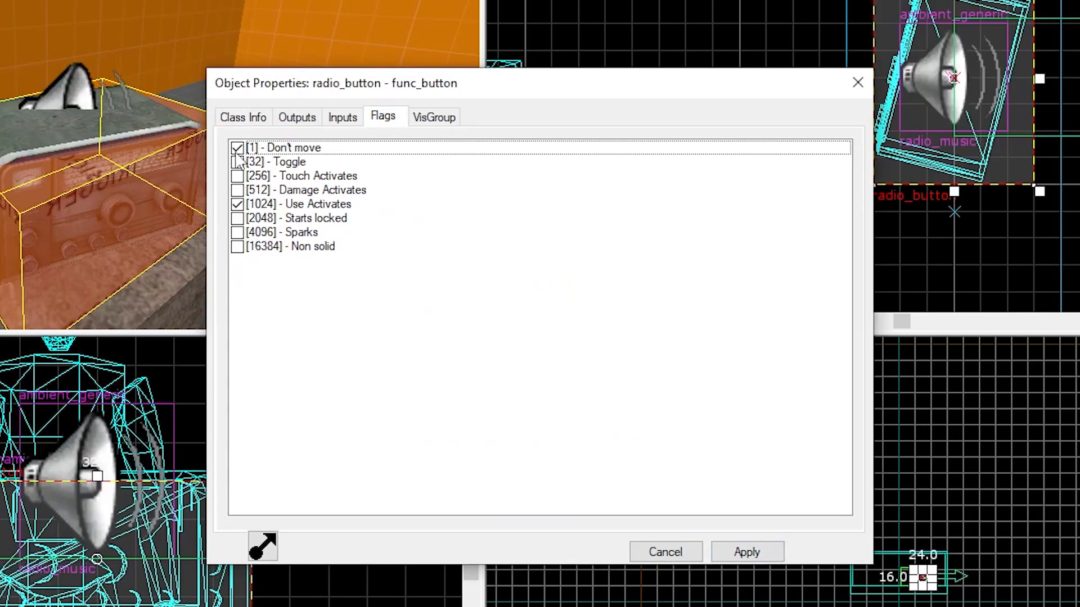
{"action": "left_click", "coordinate": [243, 117]}
{"action": "scroll", "coordinate": [406, 468], "scroll_direction": "down", "scroll_amount": 2}
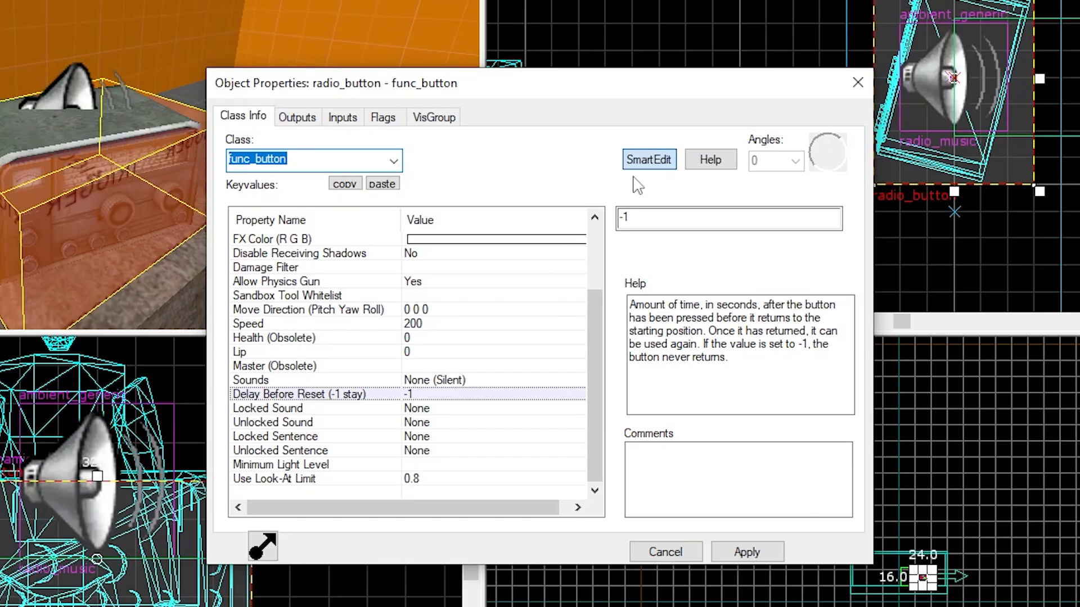
{"action": "left_click_drag", "start_coordinate": [495, 90], "coordinate": [472, 99]}
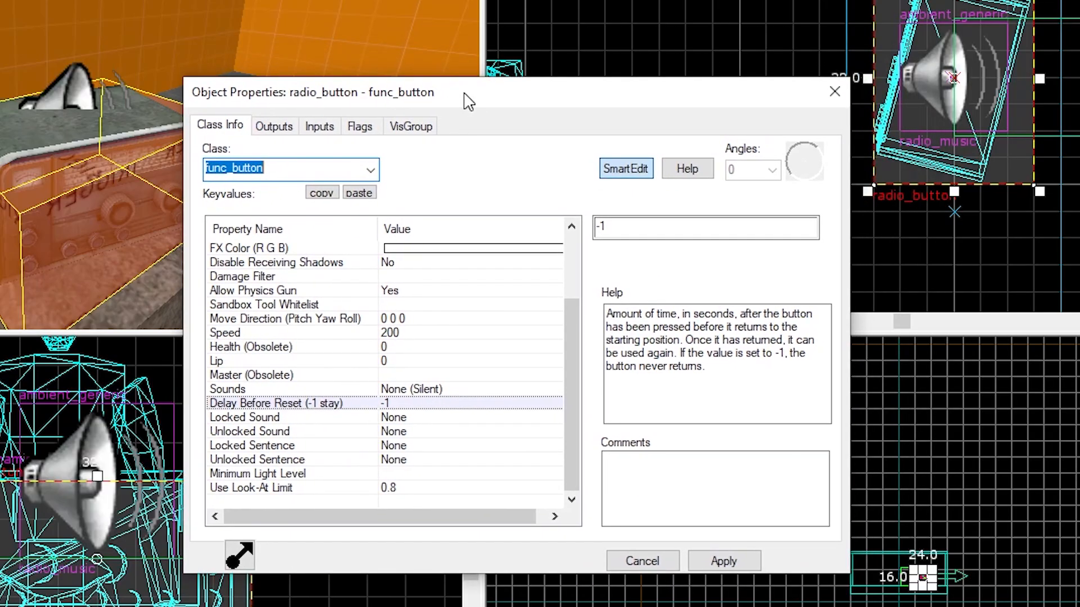
{"action": "left_click", "coordinate": [834, 92]}
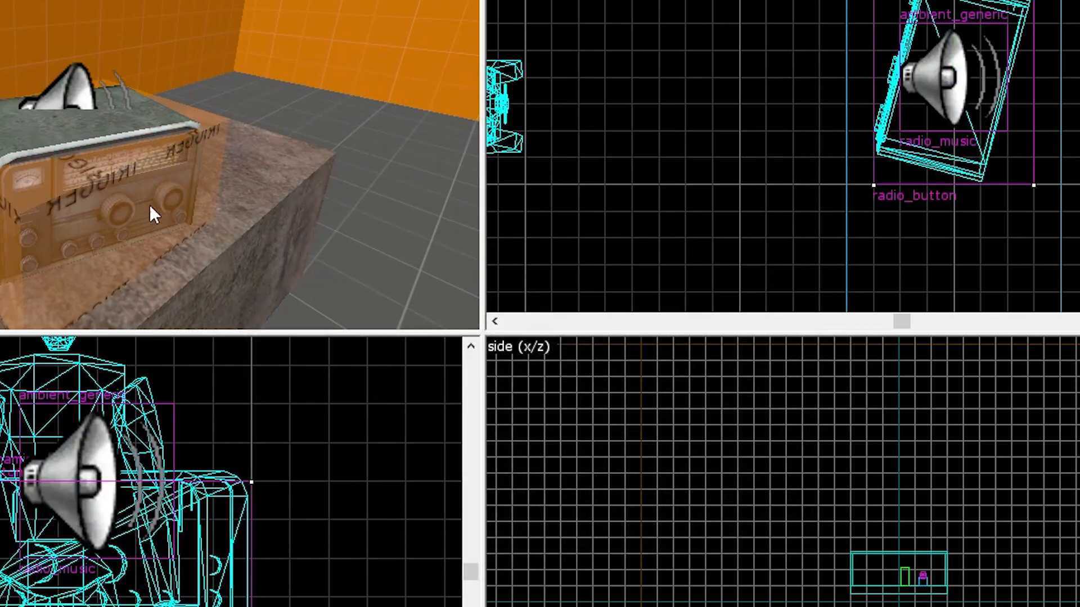
Open the radio_button's properties and add a second output OnOut targeting radio_music
{"action": "left_click", "coordinate": [118, 206]}
{"action": "key", "text": "alt+Return"}
{"action": "left_click", "coordinate": [274, 125]}
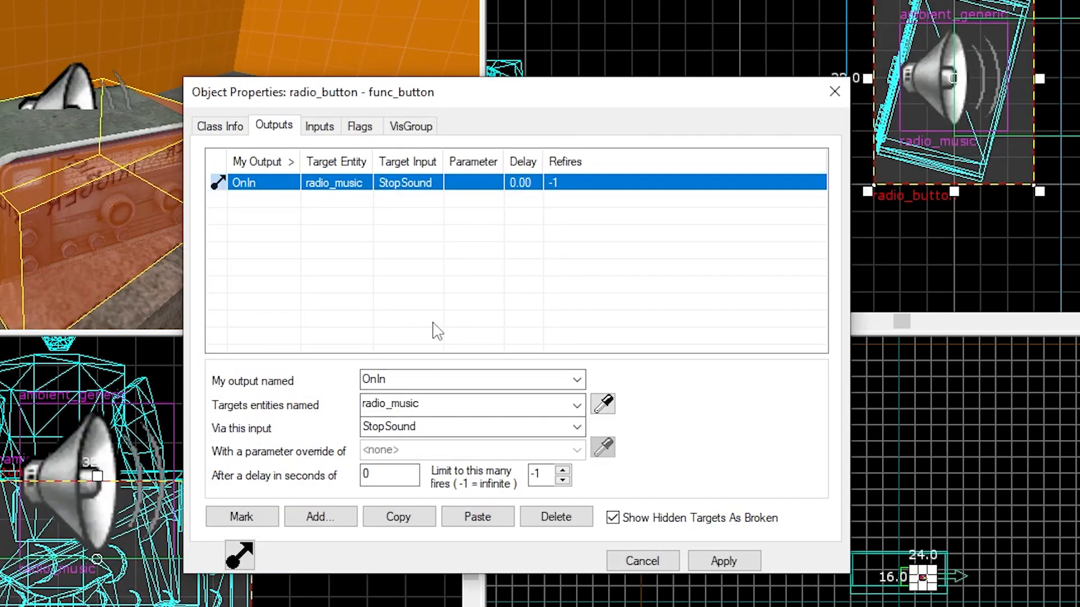
{"action": "left_click", "coordinate": [327, 518]}
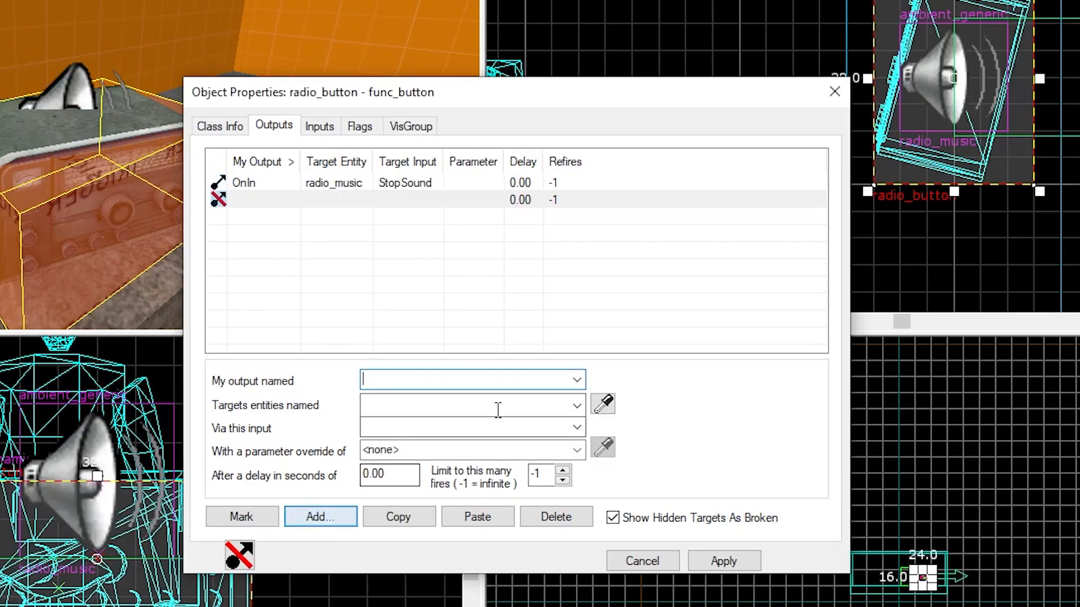
{"action": "type", "text": "OnOut"}
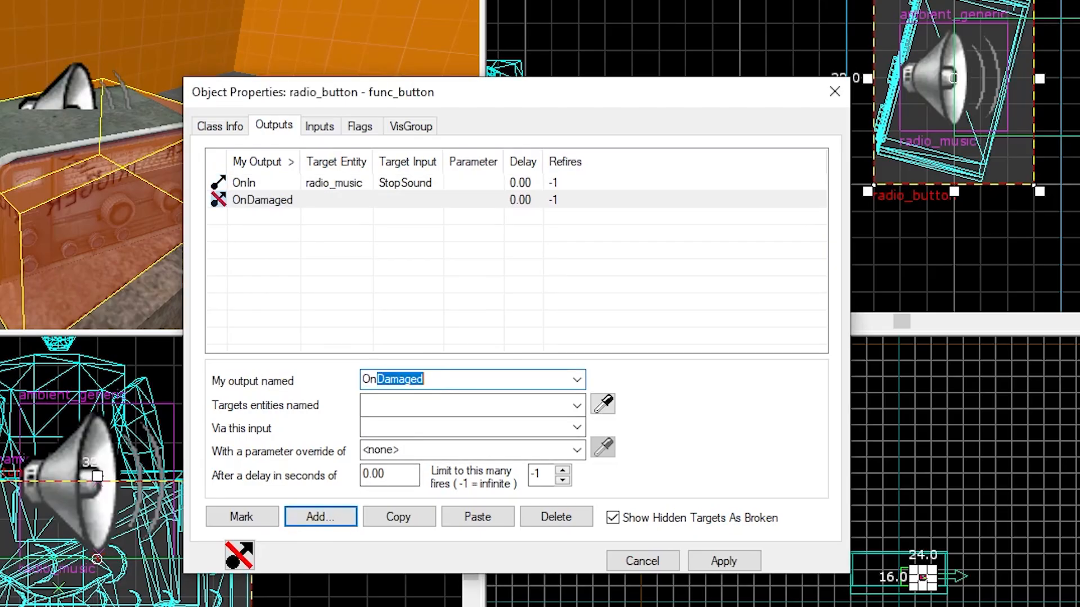
{"action": "key", "text": "Tab"}
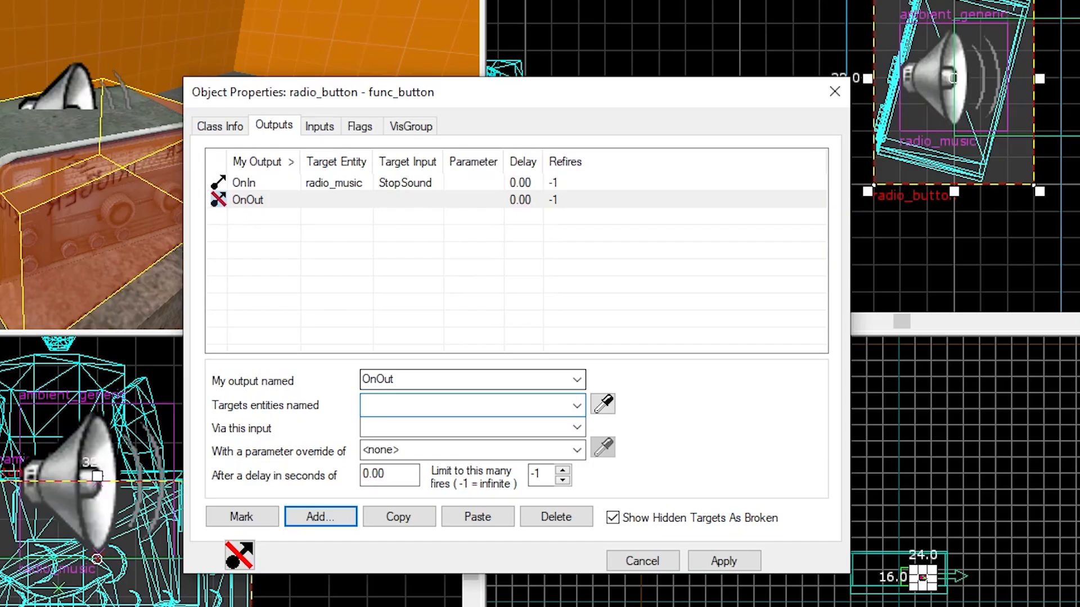
{"action": "type", "text": "radi"}
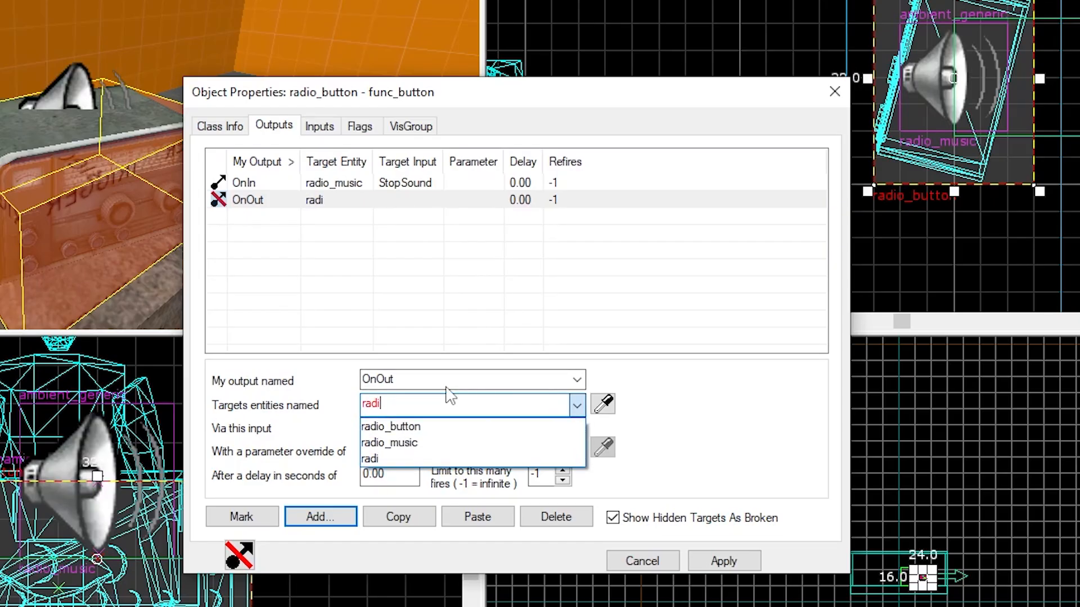
{"action": "left_click", "coordinate": [447, 443]}
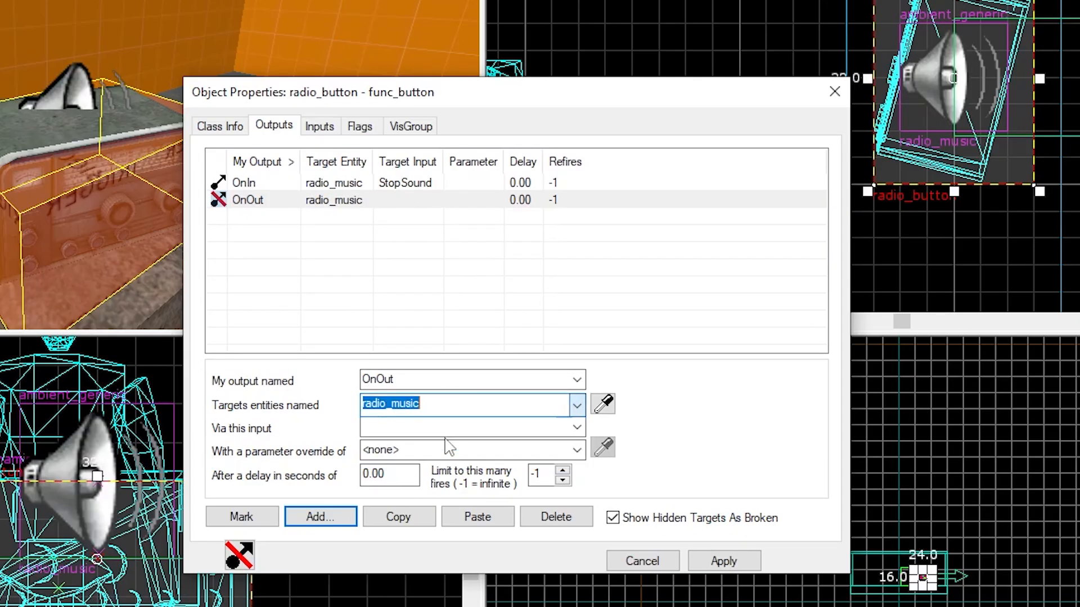
Set the OnOut output's input to PlaySound, apply, and close the properties
{"action": "left_click", "coordinate": [414, 425]}
{"action": "type", "text": "st"}
{"action": "key", "text": "Tab"}
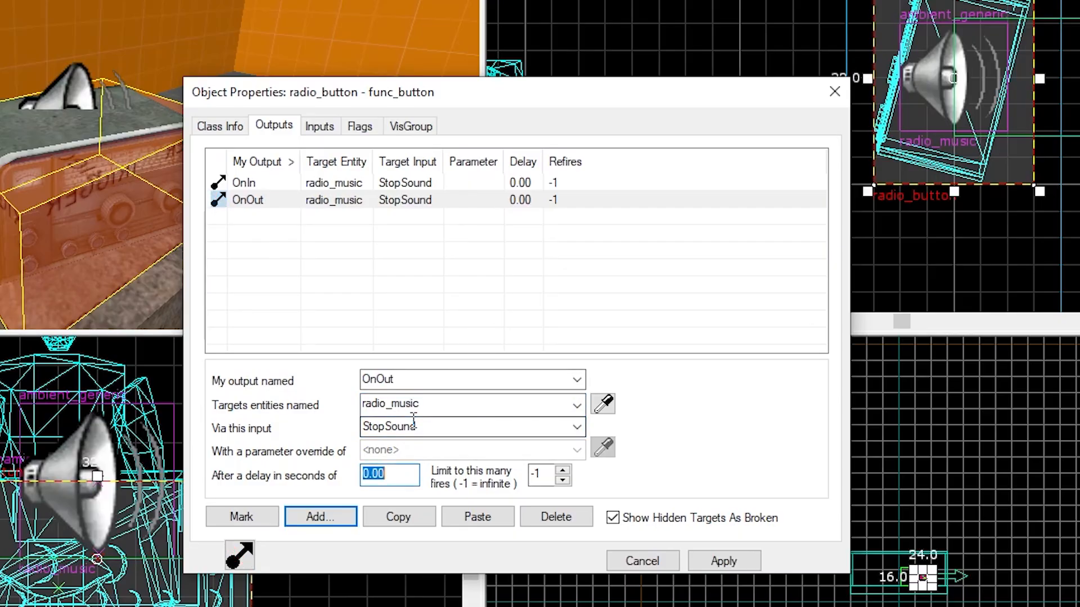
{"action": "double_click", "coordinate": [413, 421]}
{"action": "key", "text": "BackSpace"}
{"action": "type", "text": "Sta"}
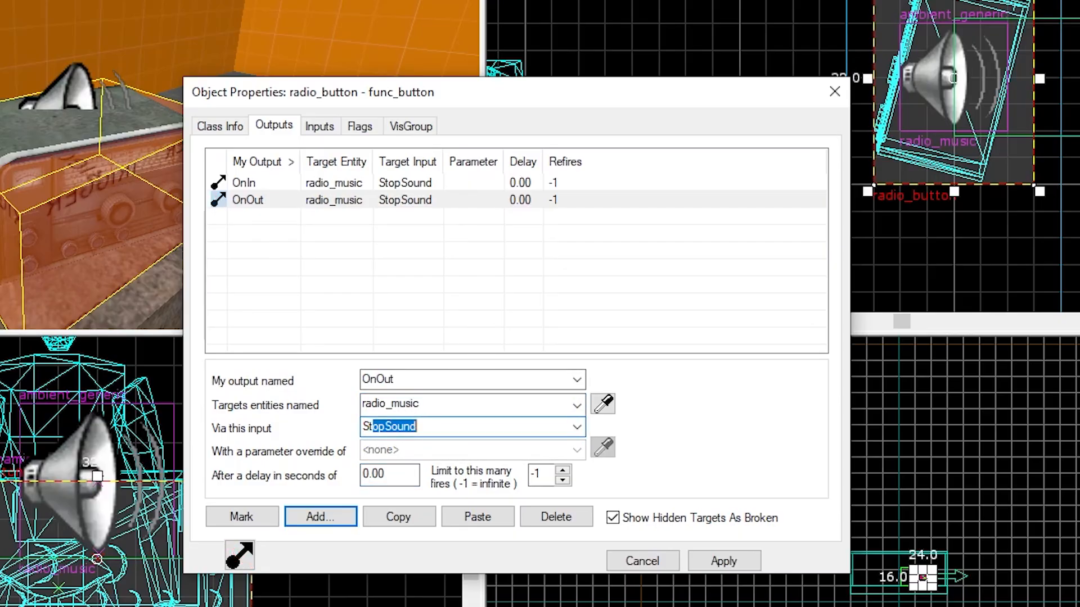
{"action": "key", "text": "BackSpace"}
{"action": "key", "text": "BackSpace"}
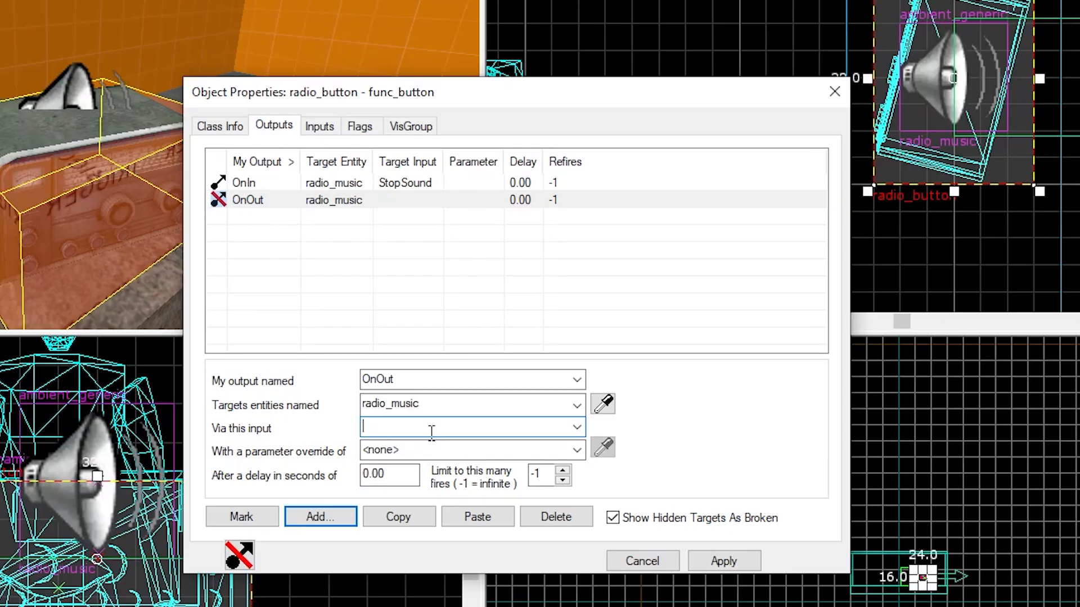
{"action": "type", "text": "Pl"}
{"action": "key", "text": "Tab"}
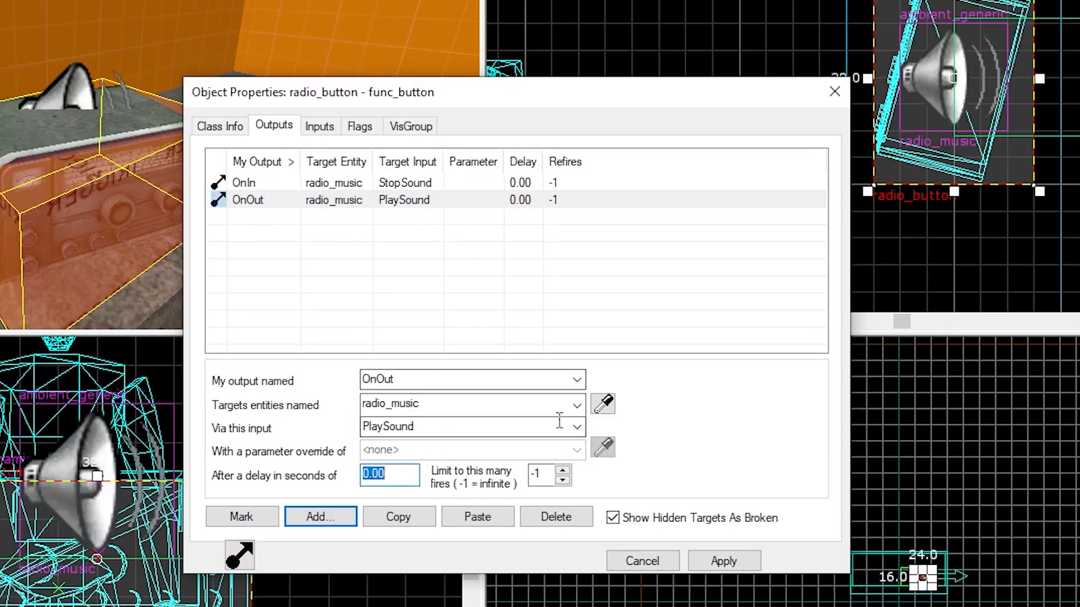
{"action": "left_click", "coordinate": [720, 562]}
{"action": "left_click", "coordinate": [835, 91]}
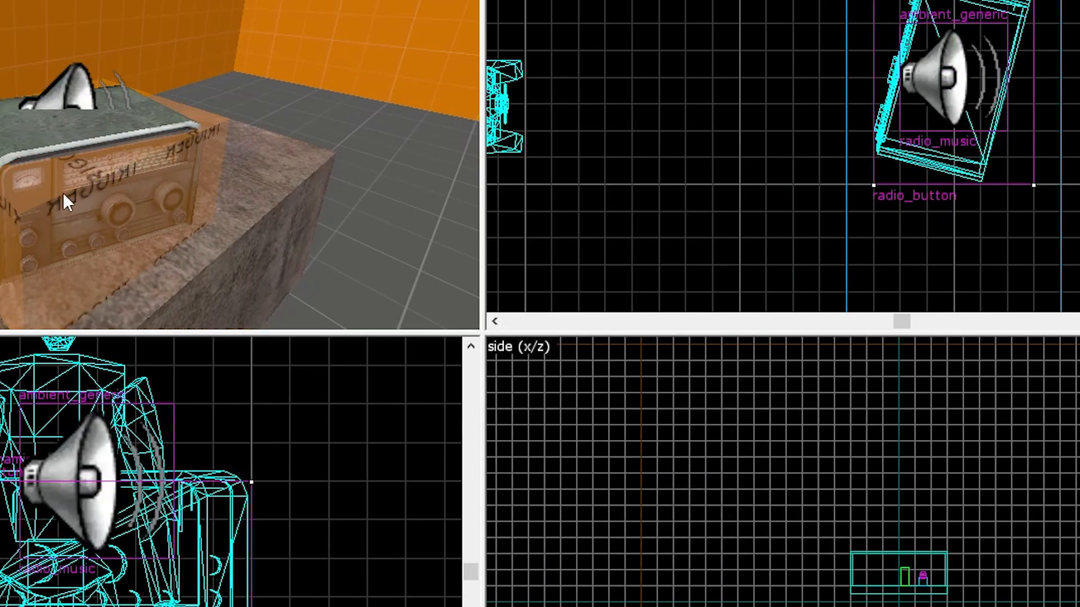
Set the button's Render Mode to Dont Render, apply, and close the properties
{"action": "double_click", "coordinate": [63, 208]}
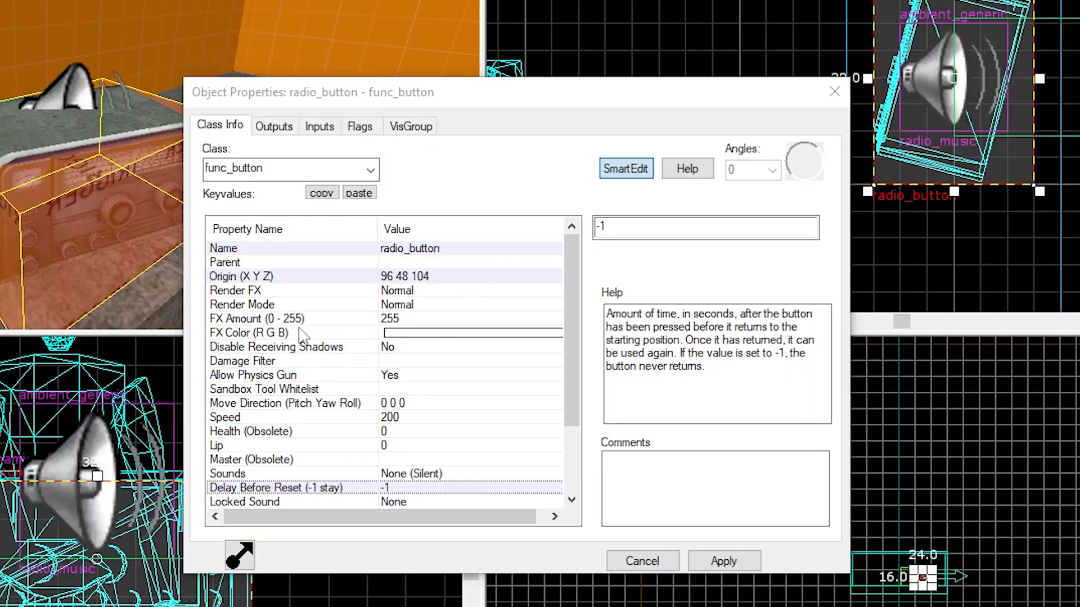
{"action": "left_click", "coordinate": [331, 306]}
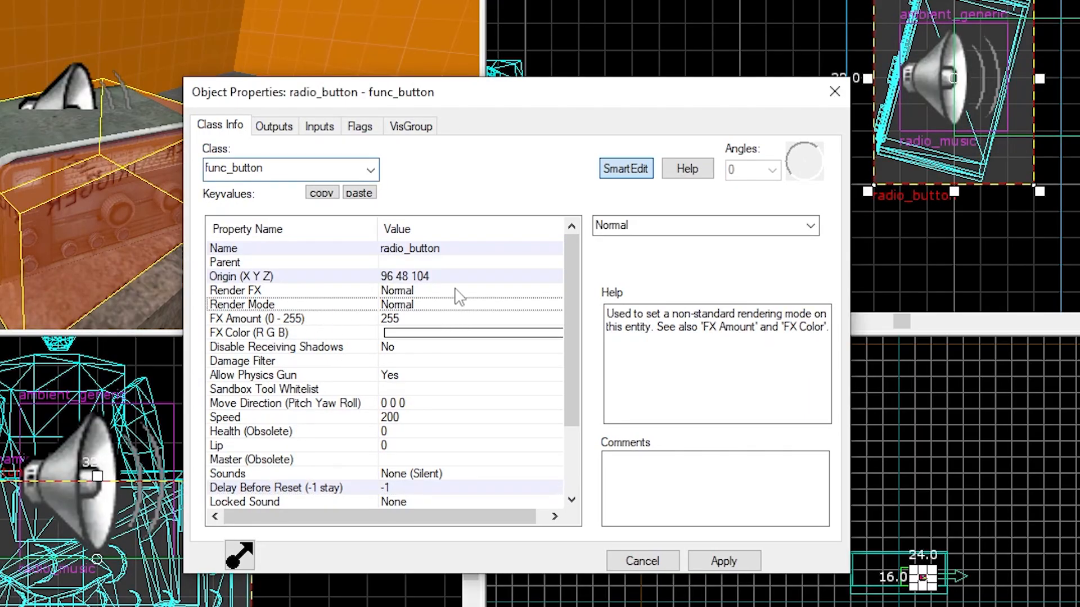
{"action": "left_click", "coordinate": [811, 226]}
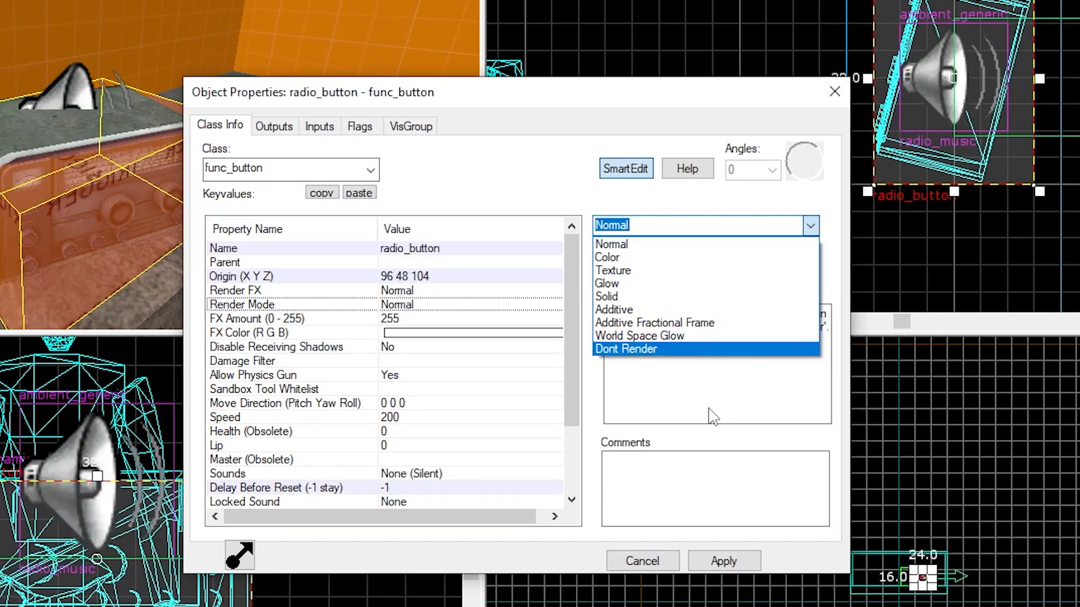
{"action": "left_click", "coordinate": [664, 349]}
{"action": "left_click", "coordinate": [728, 560]}
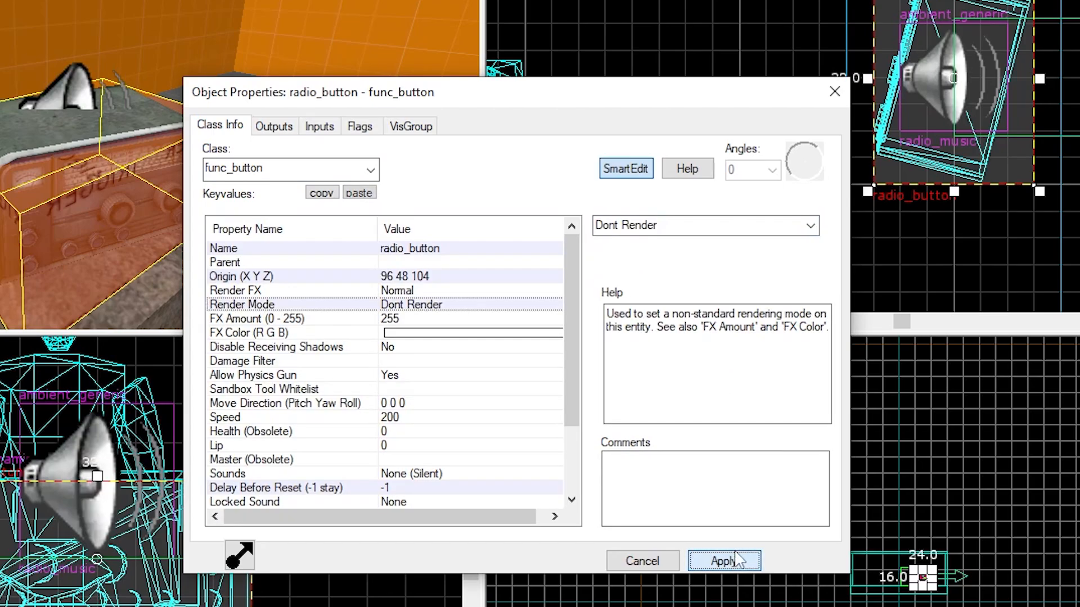
{"action": "left_click", "coordinate": [822, 88]}
Compile and run the map with Normal BSP and Fast VIS and RAD
{"action": "left_click", "coordinate": [693, 3]}
{"action": "key", "text": "z"}
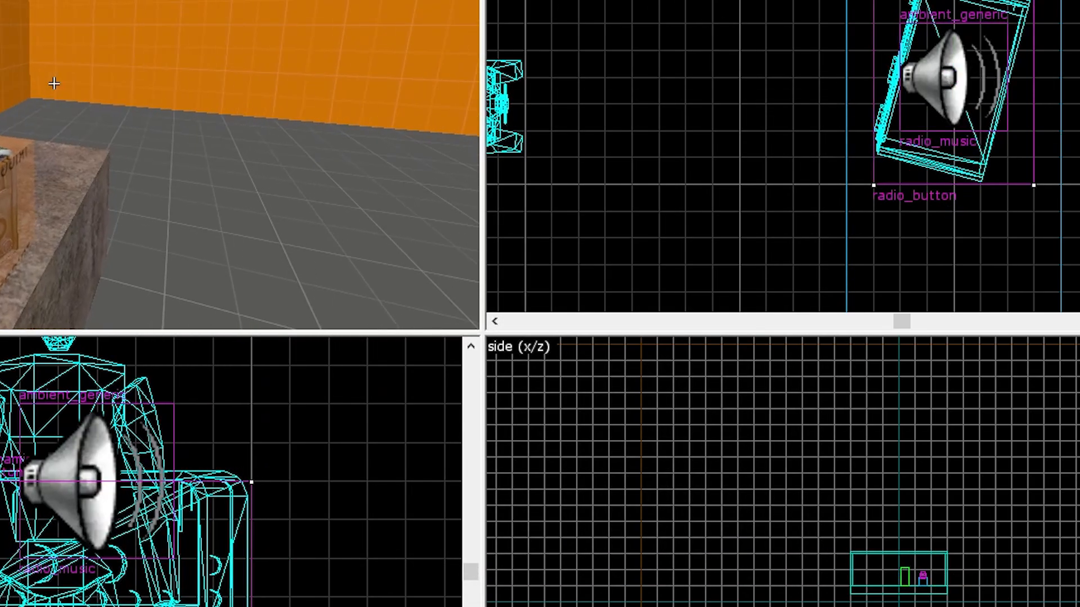
{"action": "key", "text": "w"}
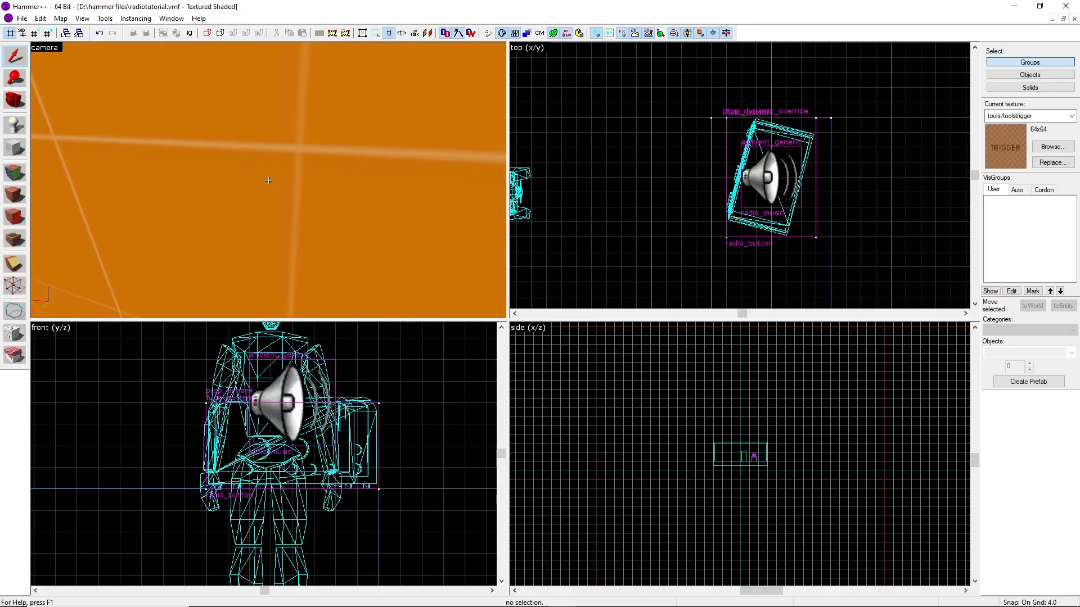
{"action": "key", "text": "w"}
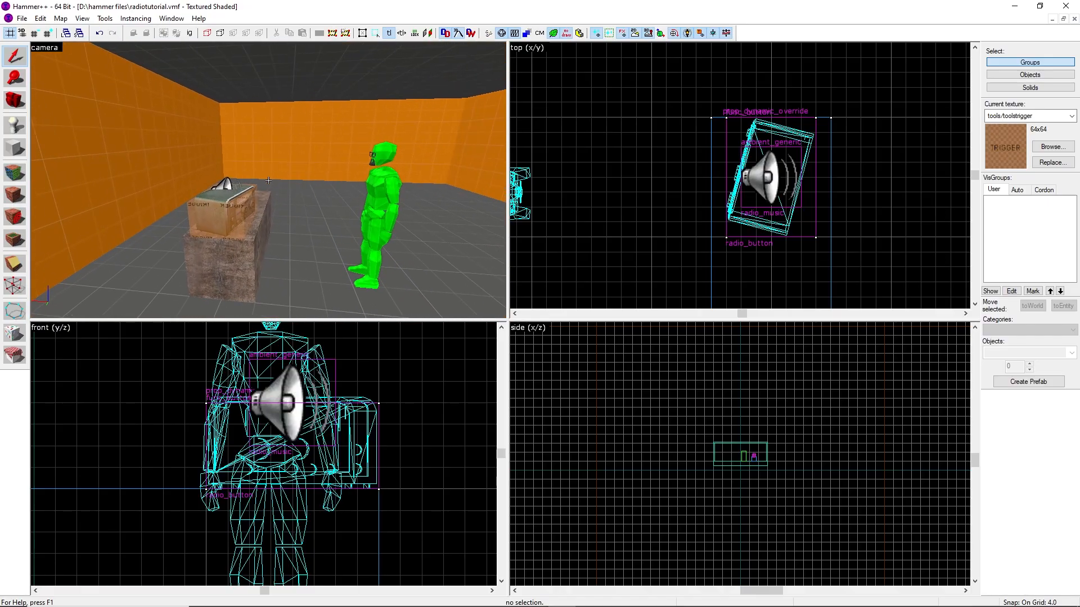
{"action": "key", "text": "z"}
{"action": "key", "text": "F9"}
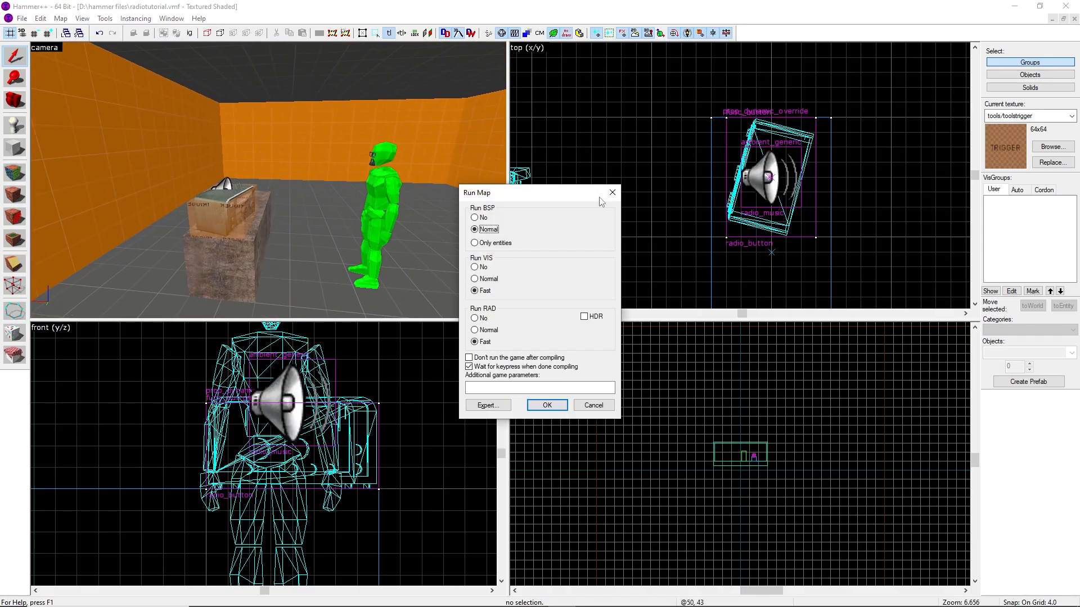
{"action": "left_click", "coordinate": [547, 406]}
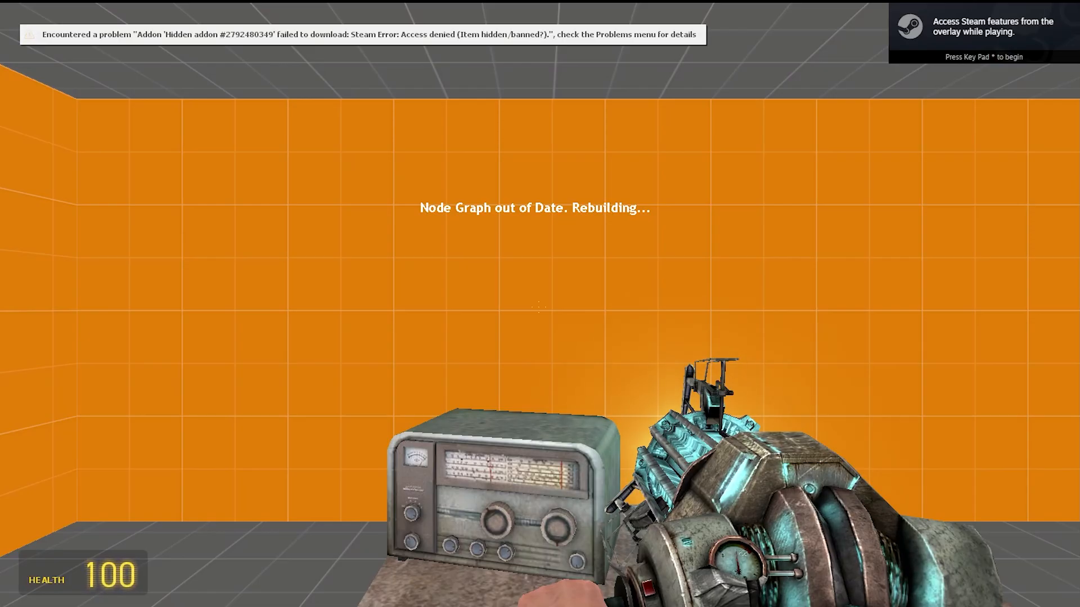
Walk around the radio on its block in game to inspect the prop
{"action": "key", "text": "s"}
{"action": "key", "text": "1"}
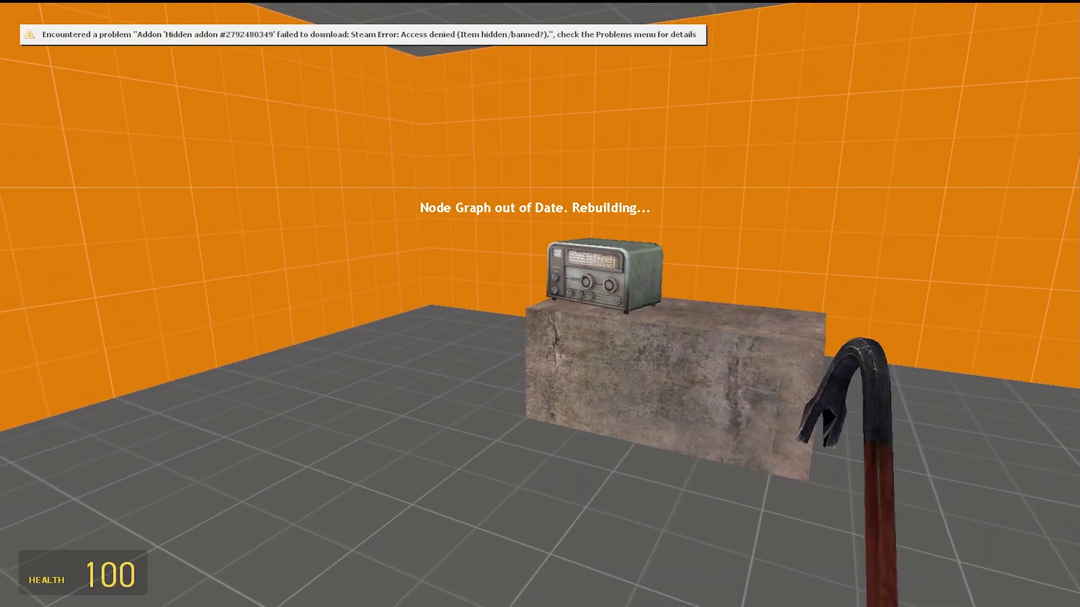
{"action": "key", "text": "w"}
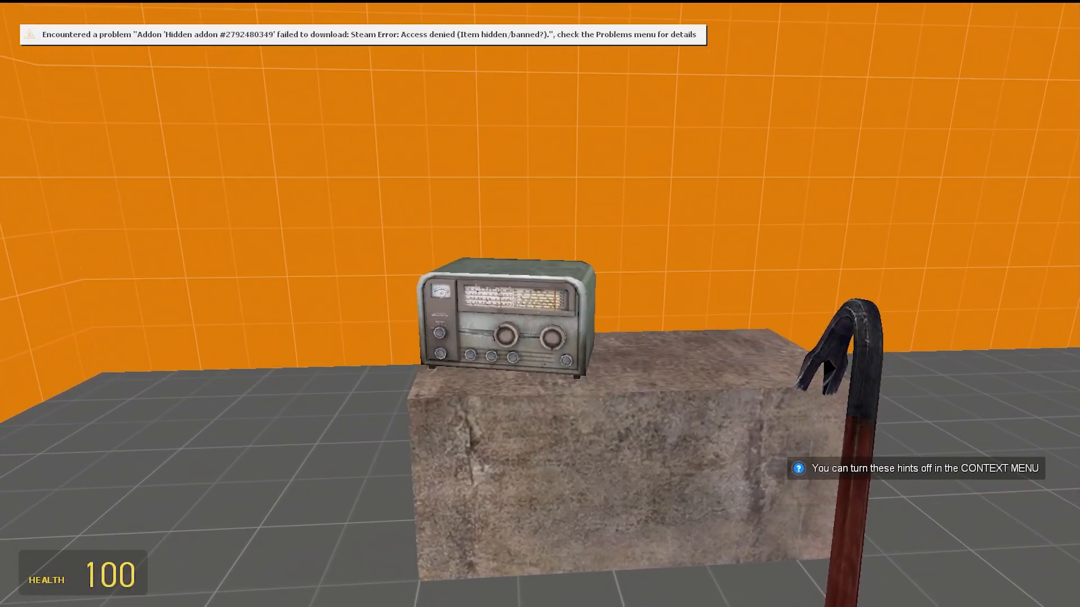
{"action": "key", "text": "w"}
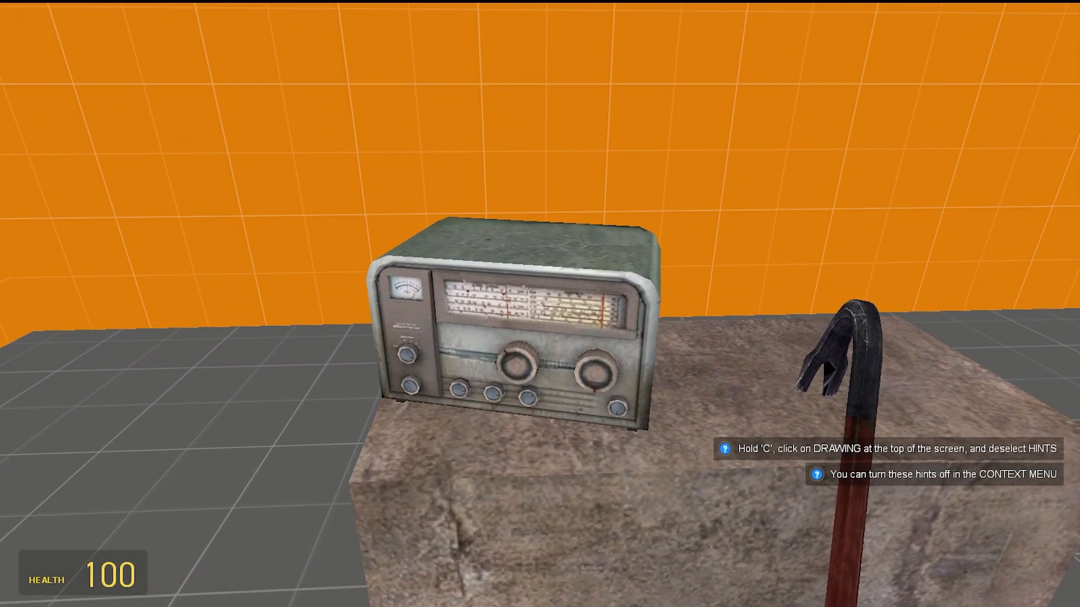
{"action": "key", "text": "a"}
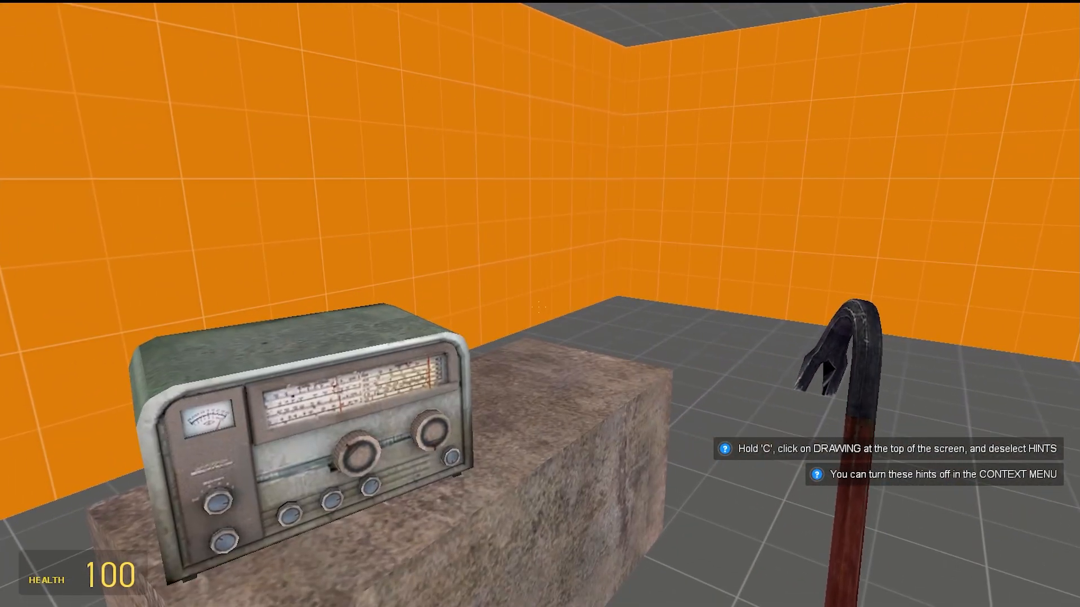
{"action": "key", "text": "s"}
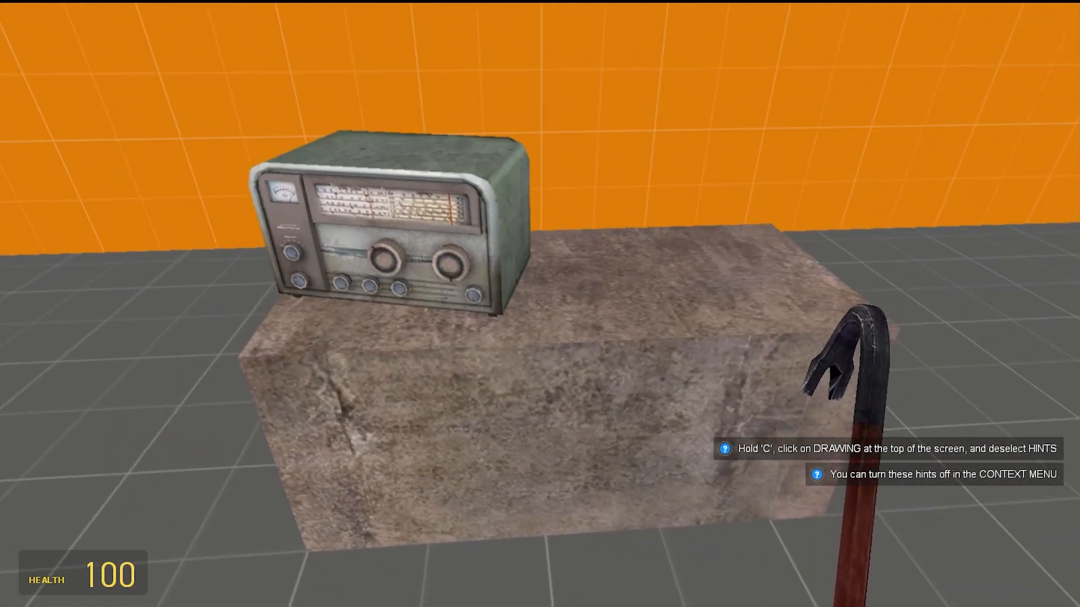
{"action": "key", "text": "w"}
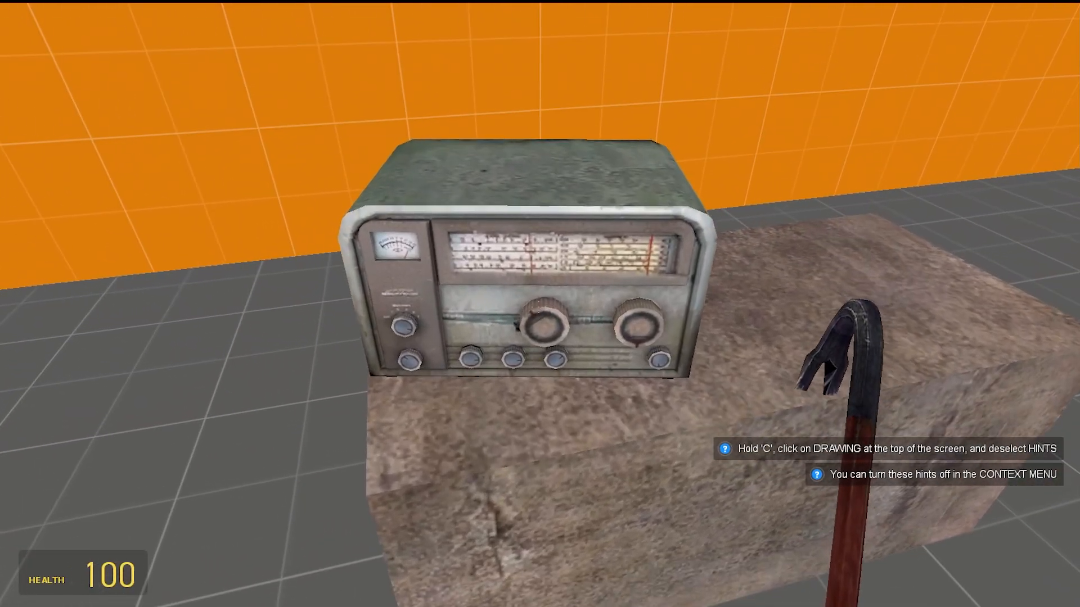
{"action": "key", "text": "s"}
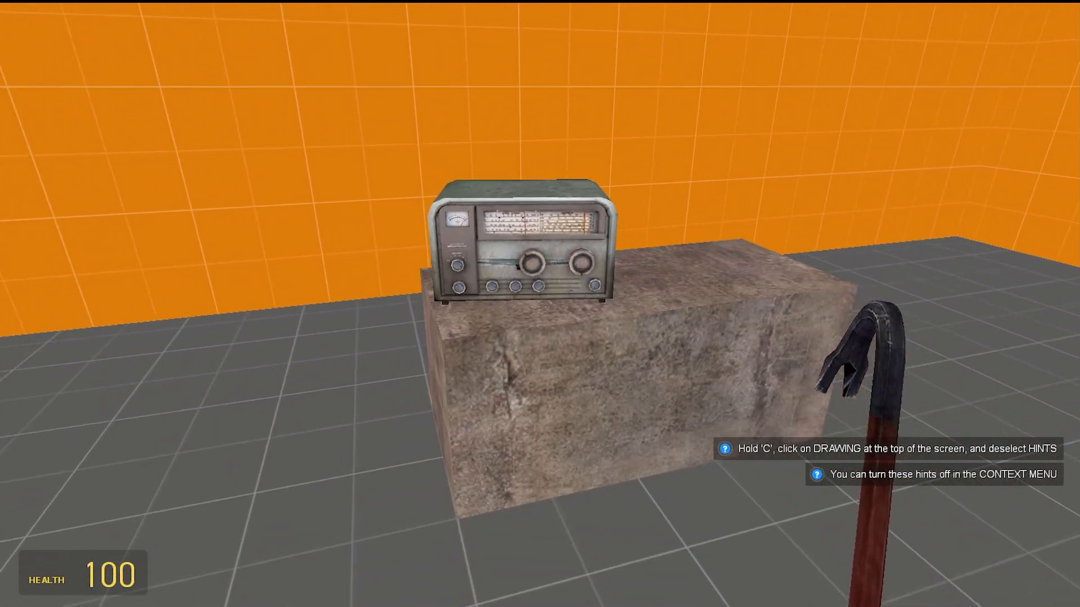
{"action": "key", "text": "1"}
{"action": "key", "text": "w"}
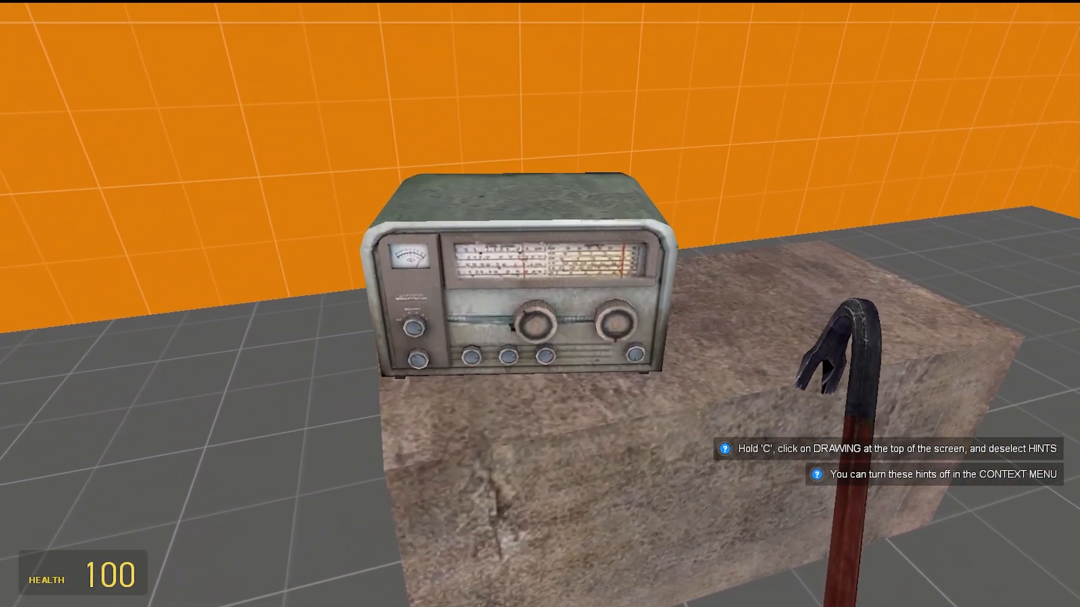
{"action": "key", "text": "s"}
{"action": "key", "text": "a"}
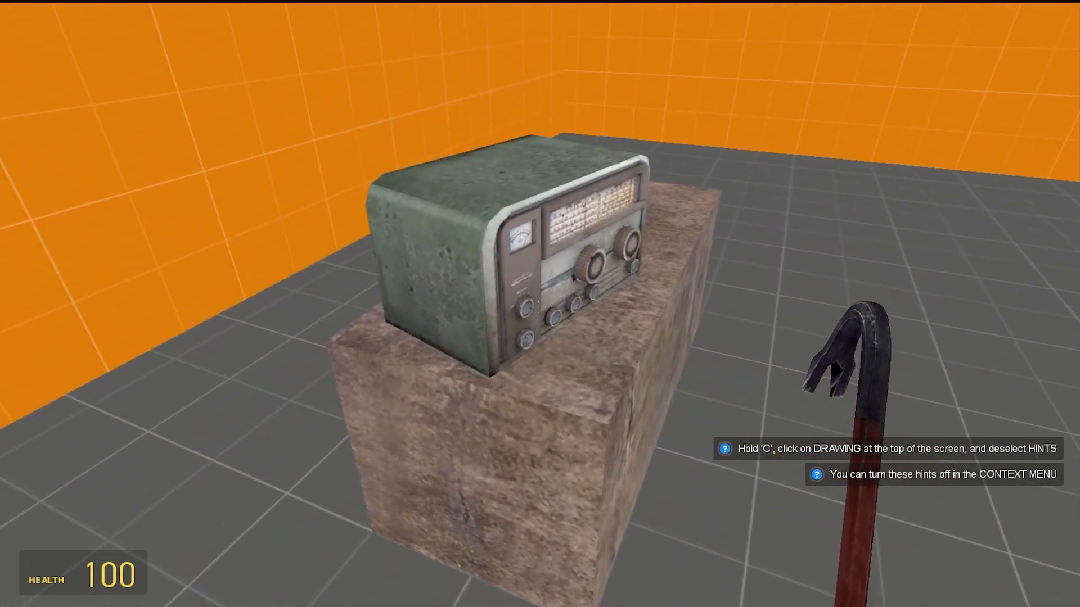
{"action": "key", "text": "s"}
{"action": "key", "text": "d"}
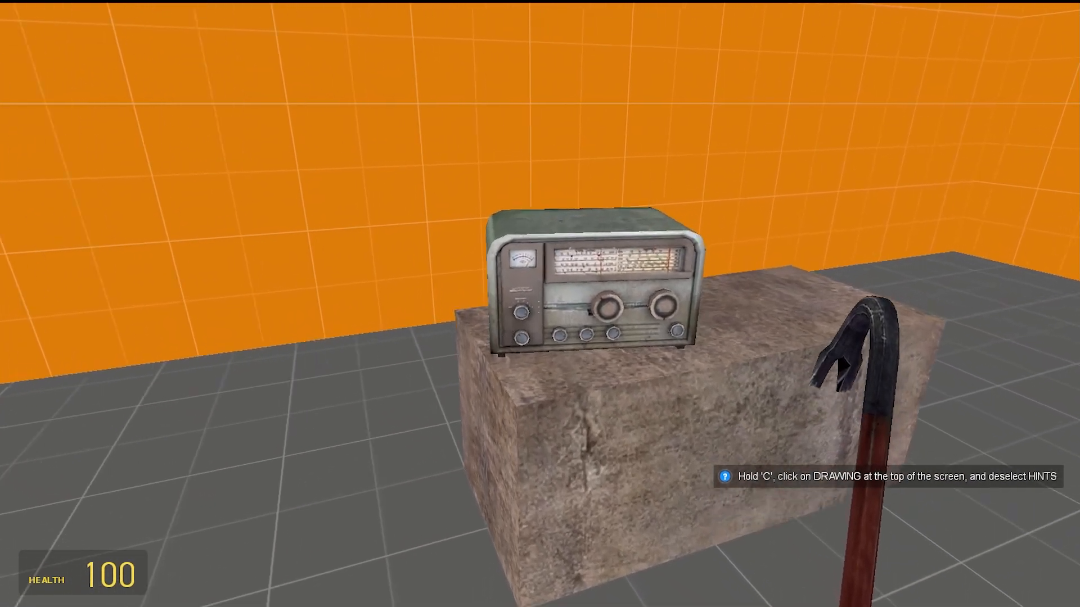
{"action": "key", "text": "w"}
{"action": "key", "text": "s"}
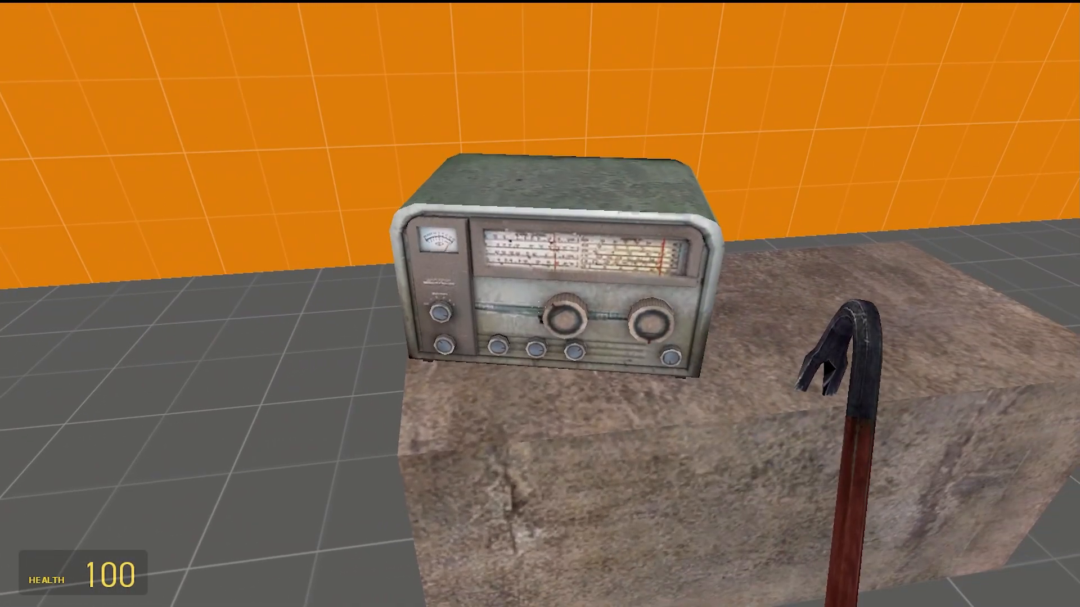
{"action": "key", "text": "w"}
{"action": "key", "text": "d"}
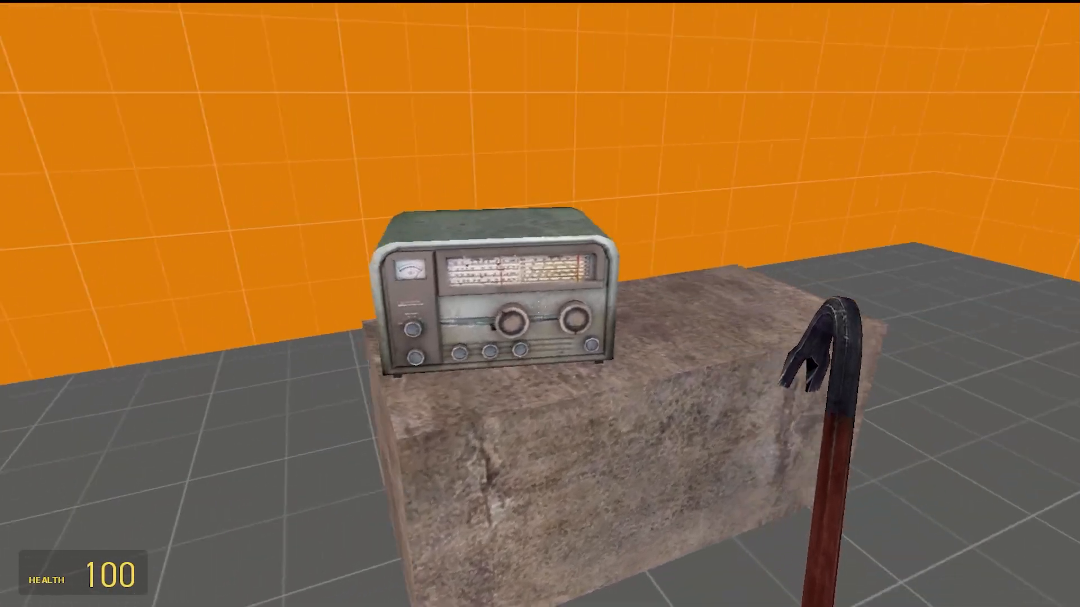
{"action": "key", "text": "w"}
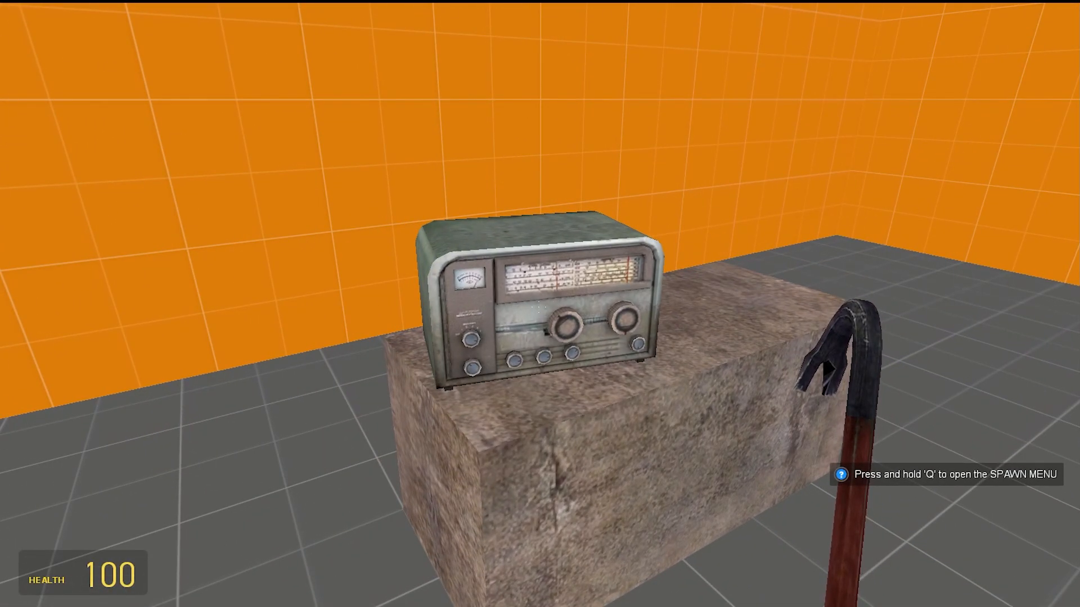
{"action": "key", "text": "w"}
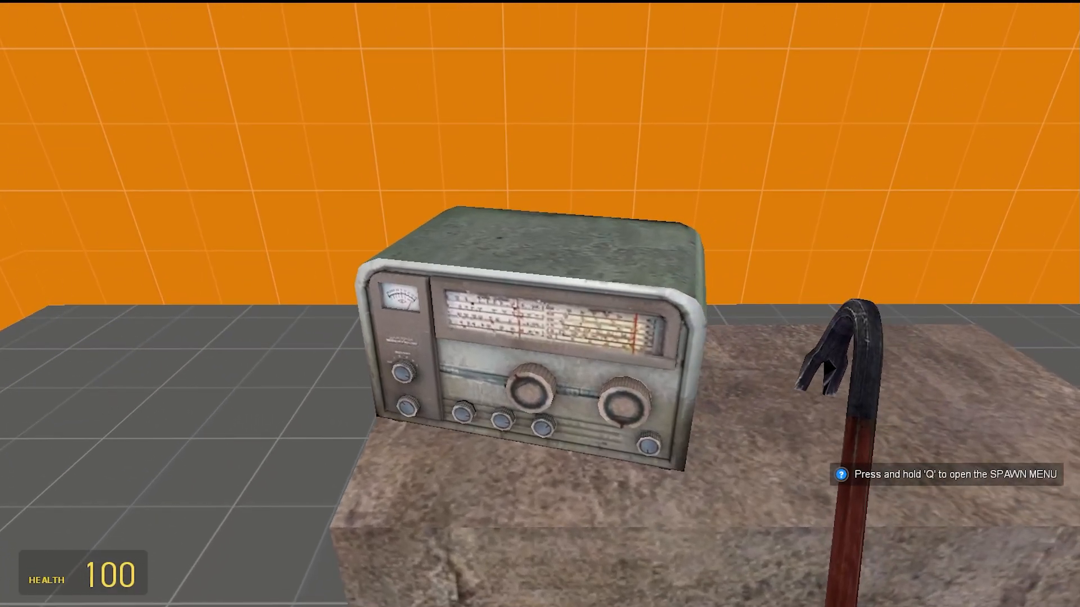
{"action": "key", "text": "s"}
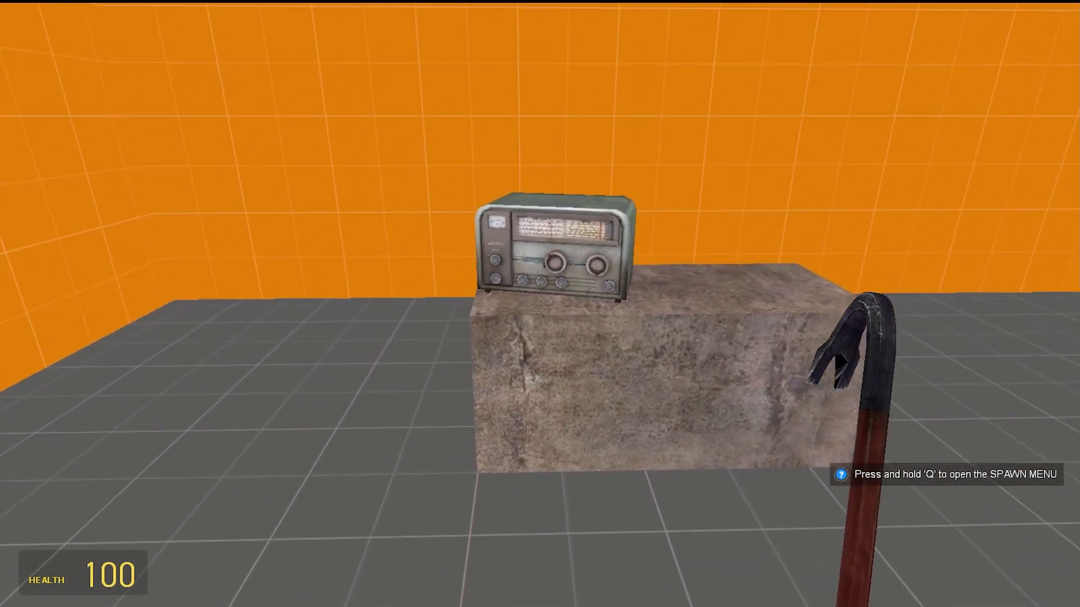
{"action": "key", "text": "w"}
{"action": "key", "text": "s"}
{"action": "key", "text": "1"}
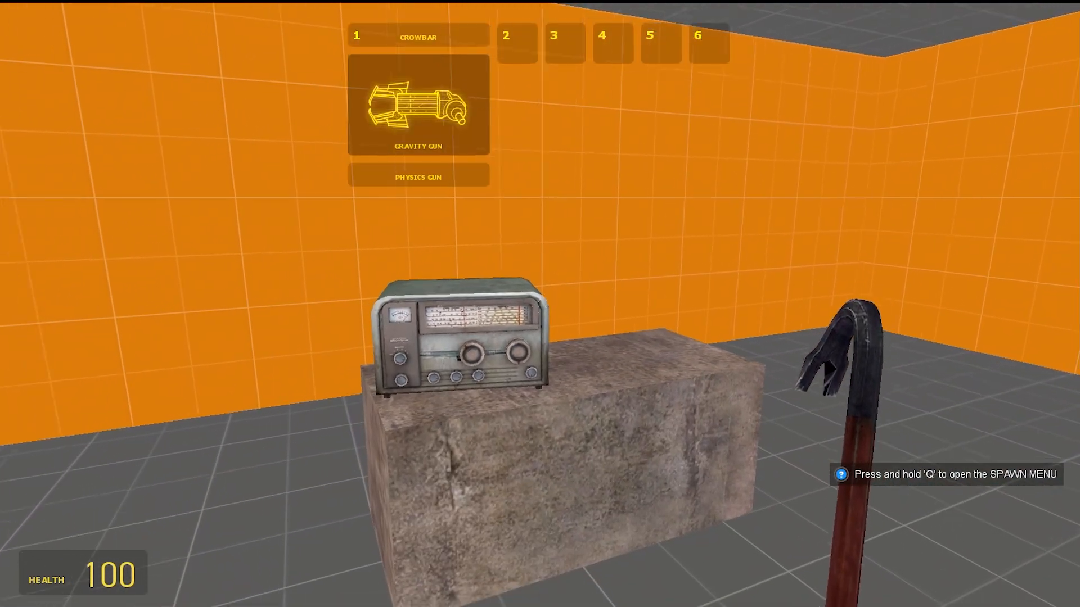
Switch to the Physics Gun and try picking up and moving the radio in game
{"action": "left_click_drag", "start_coordinate": [540, 304], "coordinate": [540, 303]}
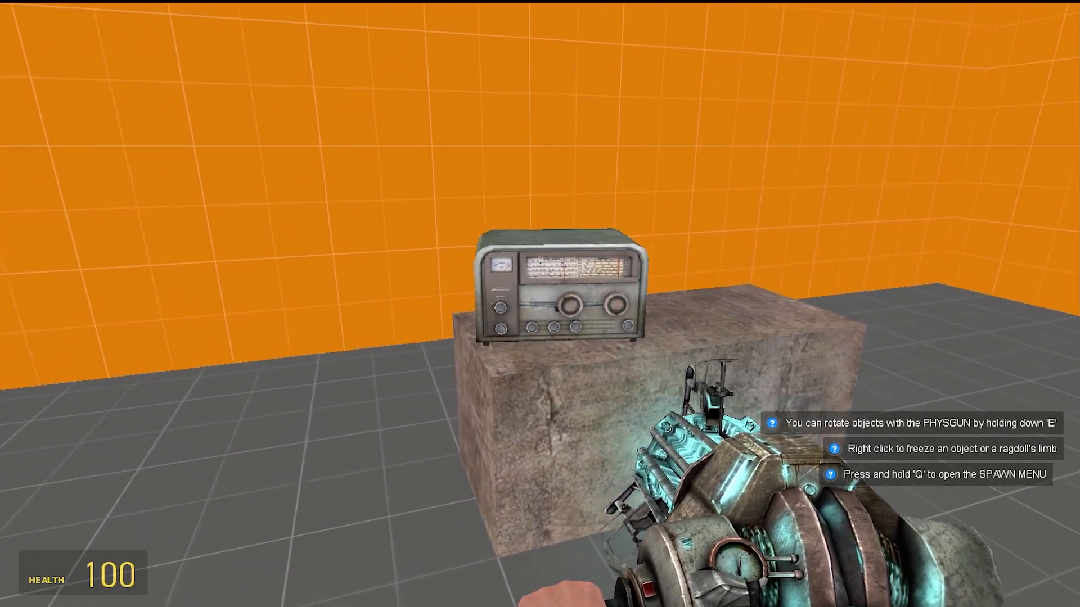
{"action": "key", "text": "w"}
{"action": "key", "text": "a"}
{"action": "left_click", "coordinate": [539, 307]}
{"action": "key", "text": "s"}
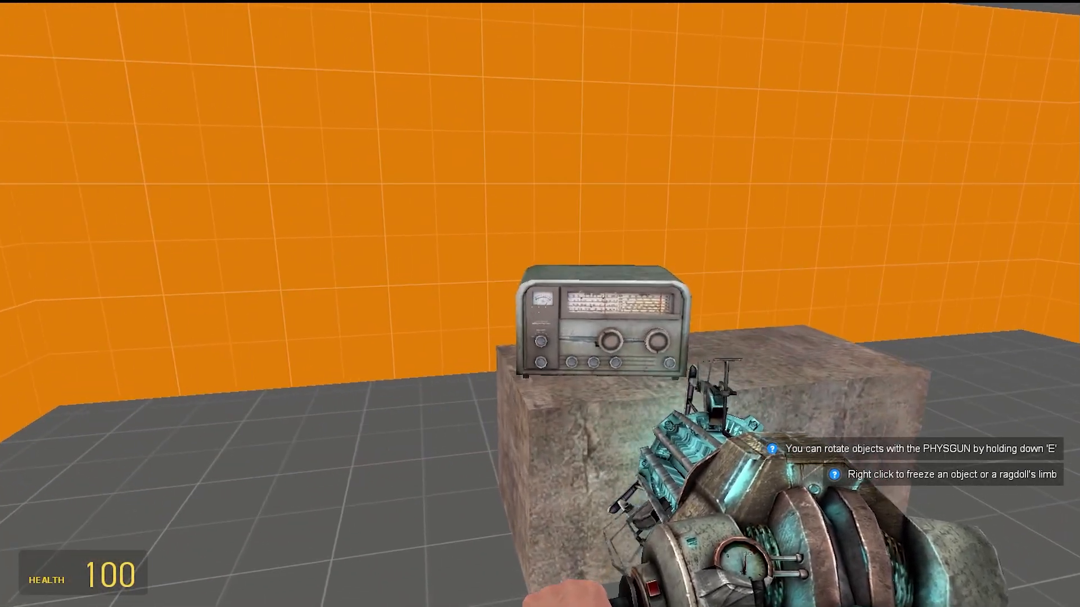
{"action": "key", "text": "w"}
{"action": "scroll", "coordinate": [539, 307], "scroll_direction": "up", "scroll_amount": 1}
{"action": "left_click", "coordinate": [539, 307]}
{"action": "scroll", "coordinate": [538, 307], "scroll_direction": "up", "scroll_amount": 1}
{"action": "scroll", "coordinate": [539, 307], "scroll_direction": "up", "scroll_amount": 1}
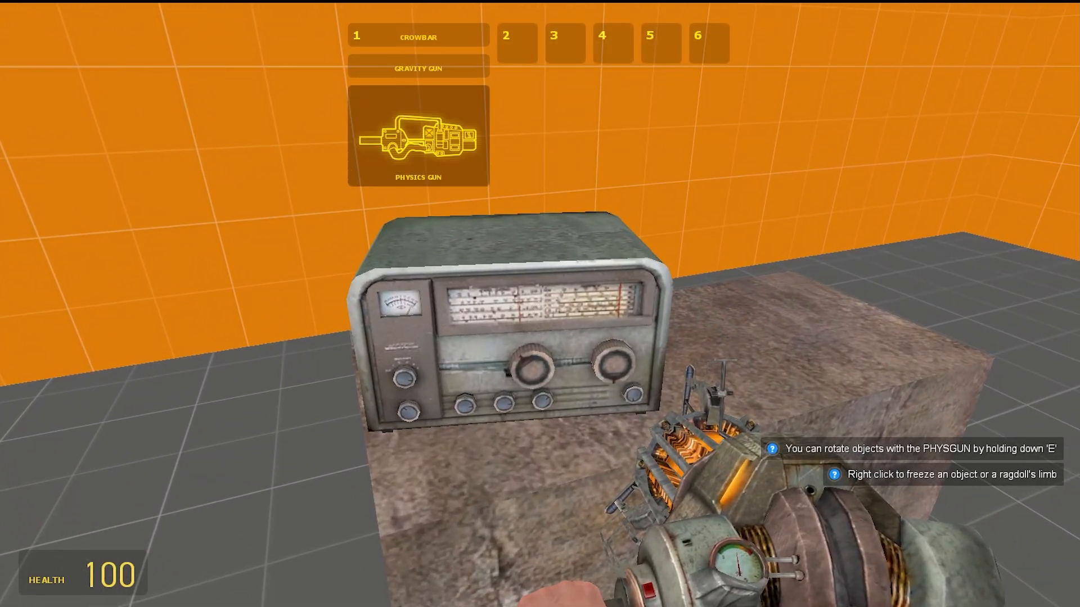
{"action": "left_click", "coordinate": [538, 307]}
{"action": "left_click", "coordinate": [539, 307]}
{"action": "key", "text": "s"}
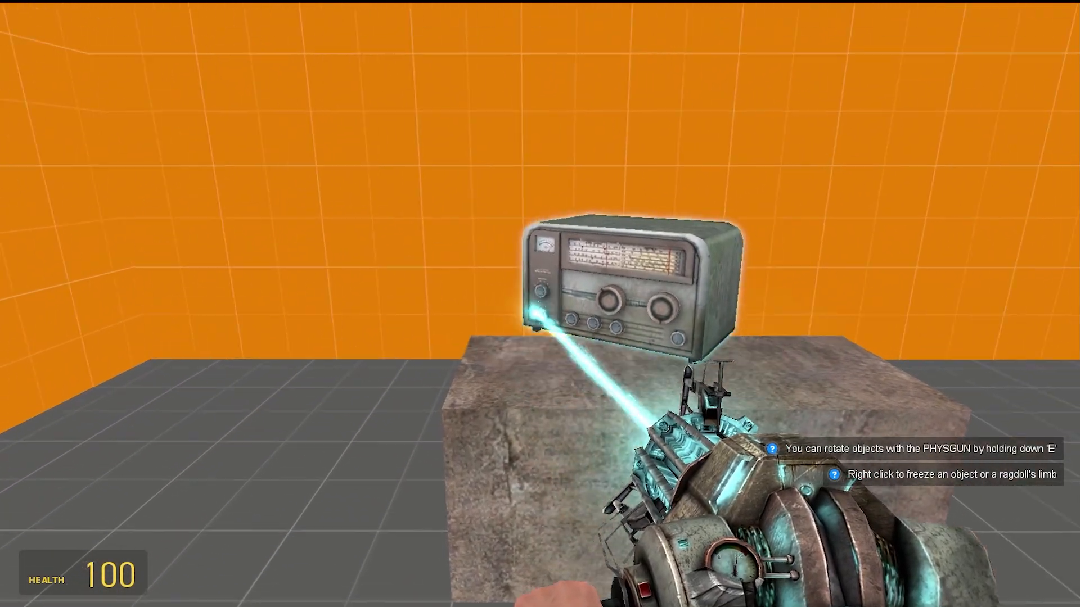
{"action": "right_click", "coordinate": [539, 307]}
{"action": "key", "text": "1"}
{"action": "key", "text": "1"}
{"action": "key", "text": "1"}
{"action": "scroll", "coordinate": [539, 307], "scroll_direction": "up", "scroll_amount": 1}
{"action": "key", "text": "w"}
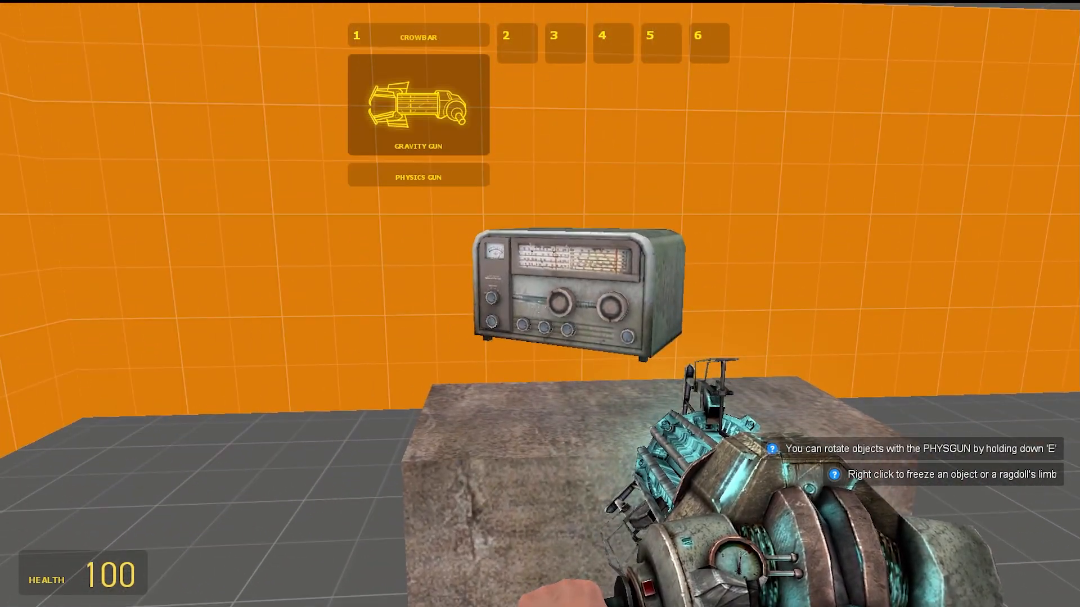
{"action": "left_click", "coordinate": [539, 307]}
{"action": "key", "text": "s"}
{"action": "scroll", "coordinate": [539, 307], "scroll_direction": "up", "scroll_amount": 3}
{"action": "scroll", "coordinate": [539, 307], "scroll_direction": "down", "scroll_amount": 1}
{"action": "left_click", "coordinate": [539, 307]}
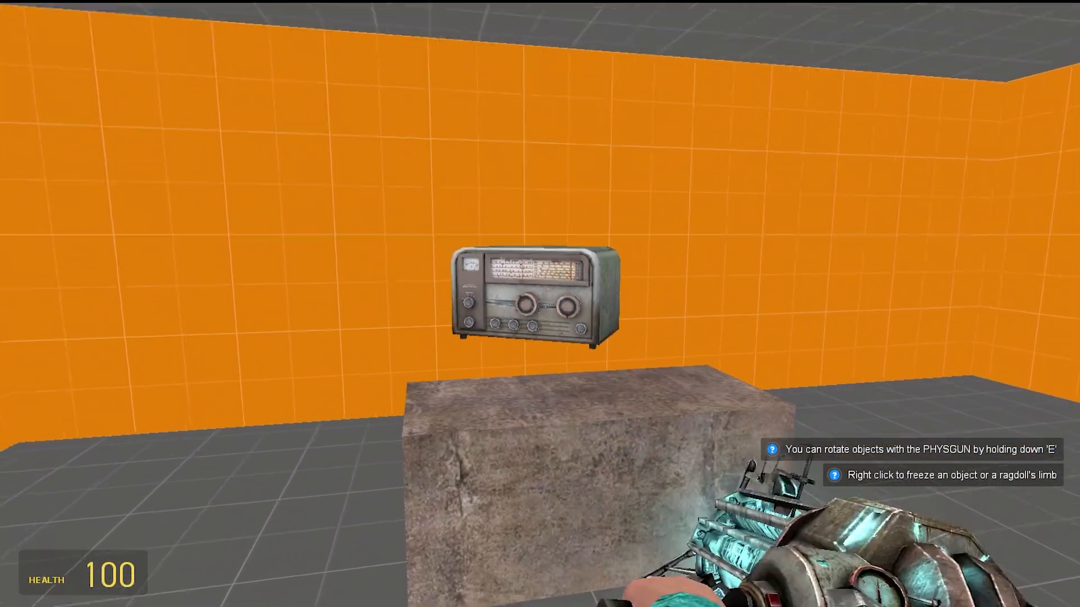
{"action": "left_click", "coordinate": [538, 307]}
{"action": "key", "text": "w"}
{"action": "left_click", "coordinate": [538, 307]}
{"action": "key", "text": "s"}
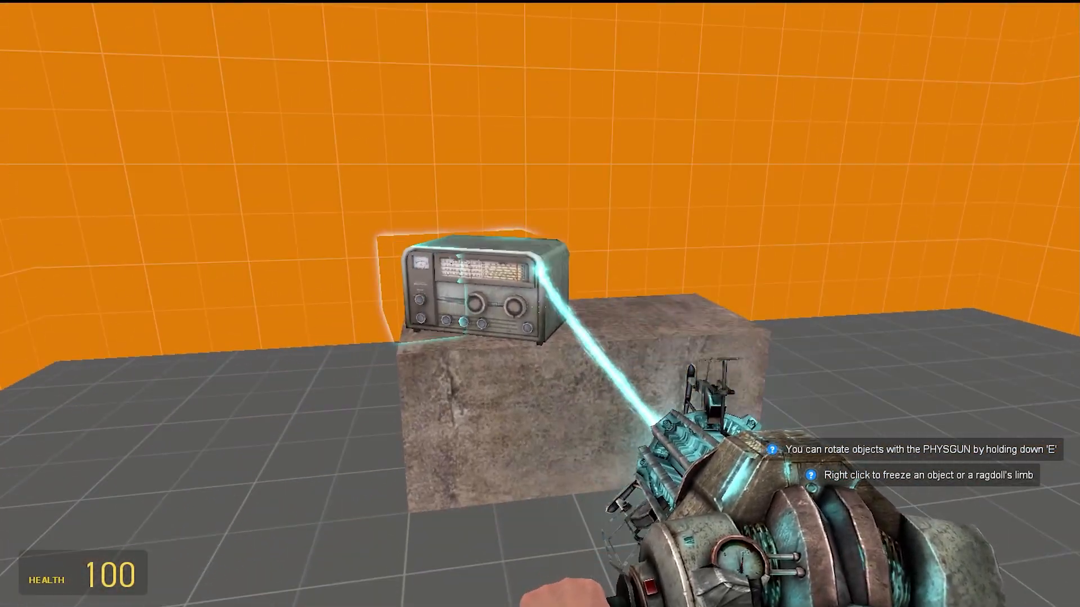
{"action": "key", "text": "w"}
{"action": "key", "text": "a"}
{"action": "key", "text": "d"}
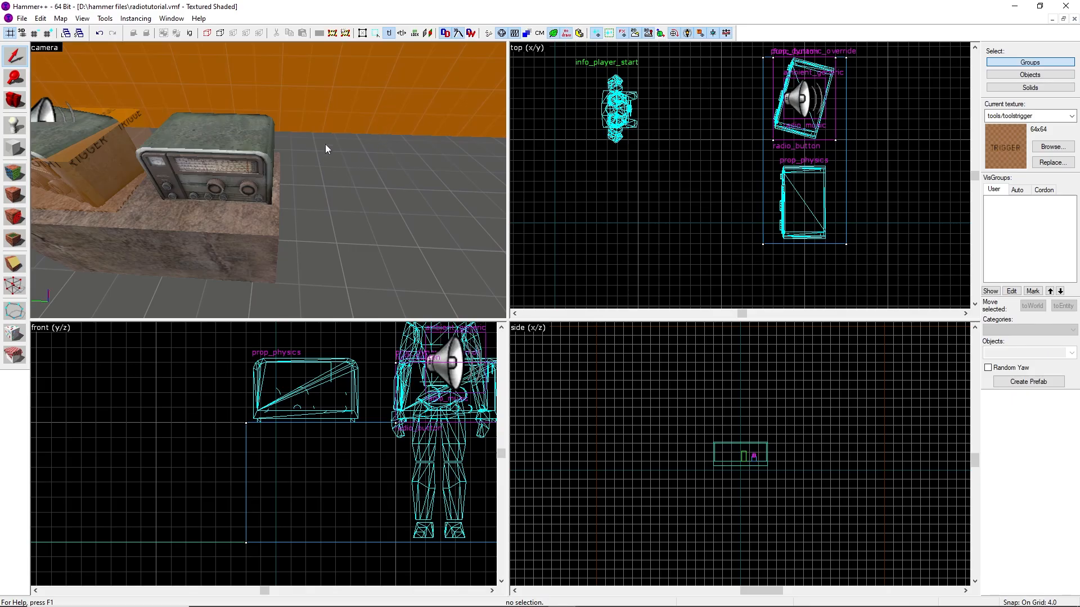
Name the radio prop_physics movable_radio, apply, and close its properties
{"action": "left_click", "coordinate": [220, 146]}
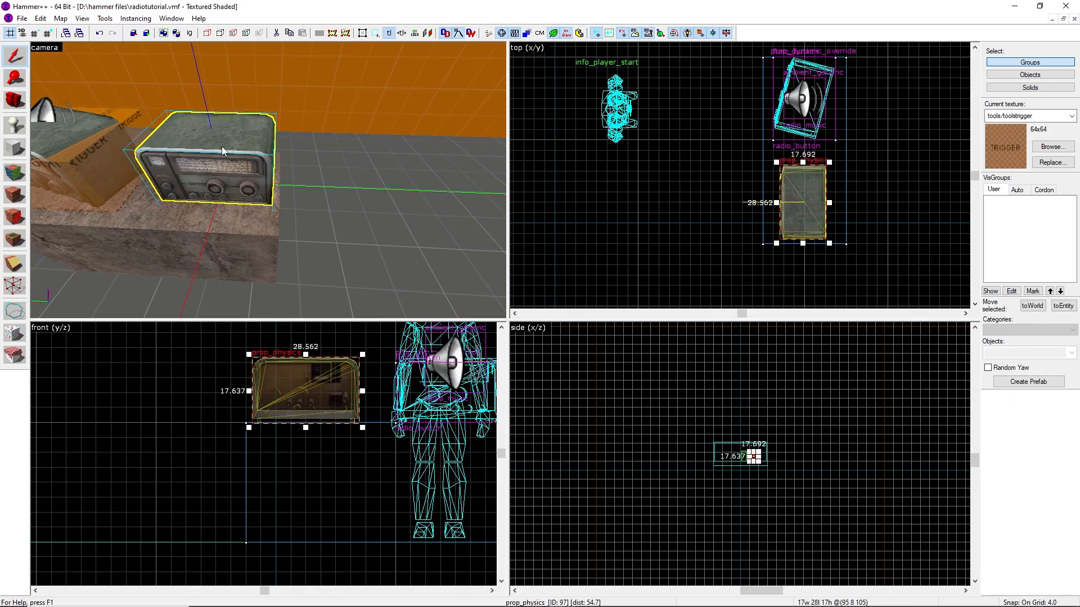
{"action": "key", "text": "alt+Return"}
{"action": "left_click_drag", "start_coordinate": [597, 268], "coordinate": [501, 228]}
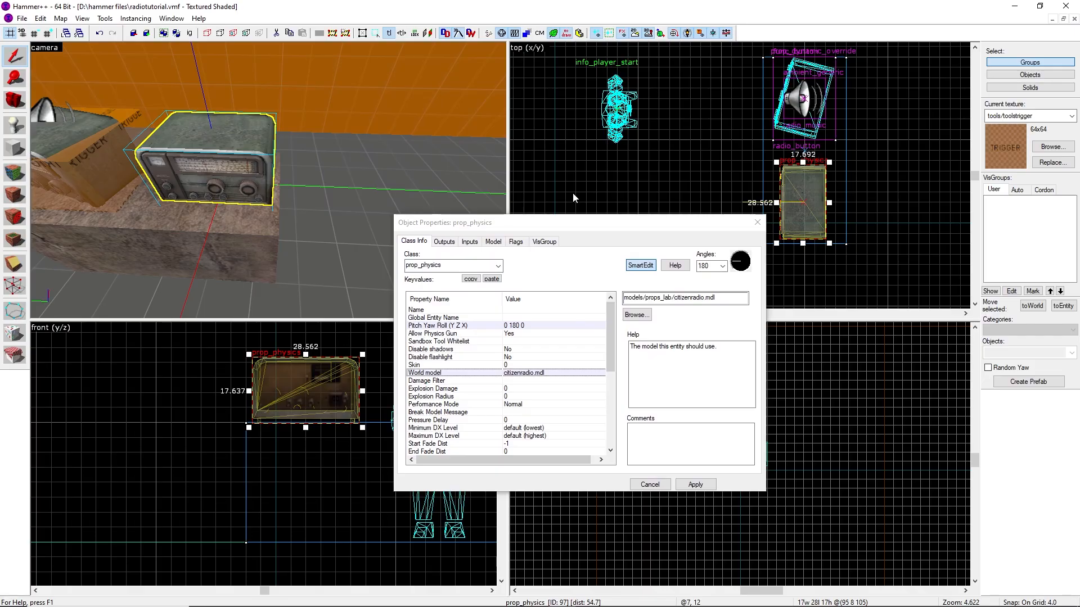
{"action": "left_click", "coordinate": [440, 311]}
{"action": "left_click", "coordinate": [682, 298]}
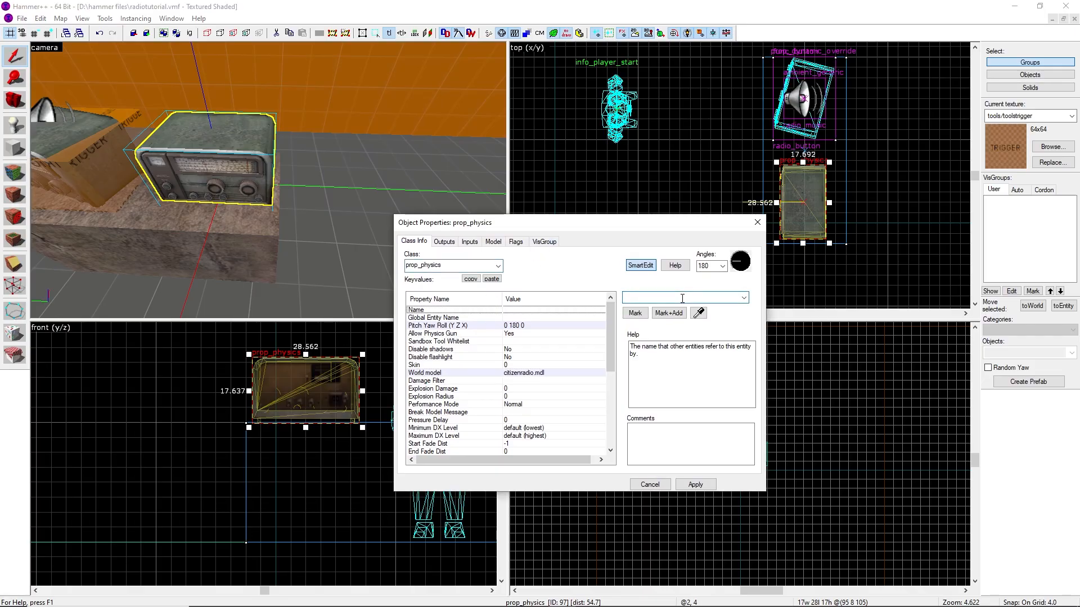
{"action": "type", "text": "movable_radio"}
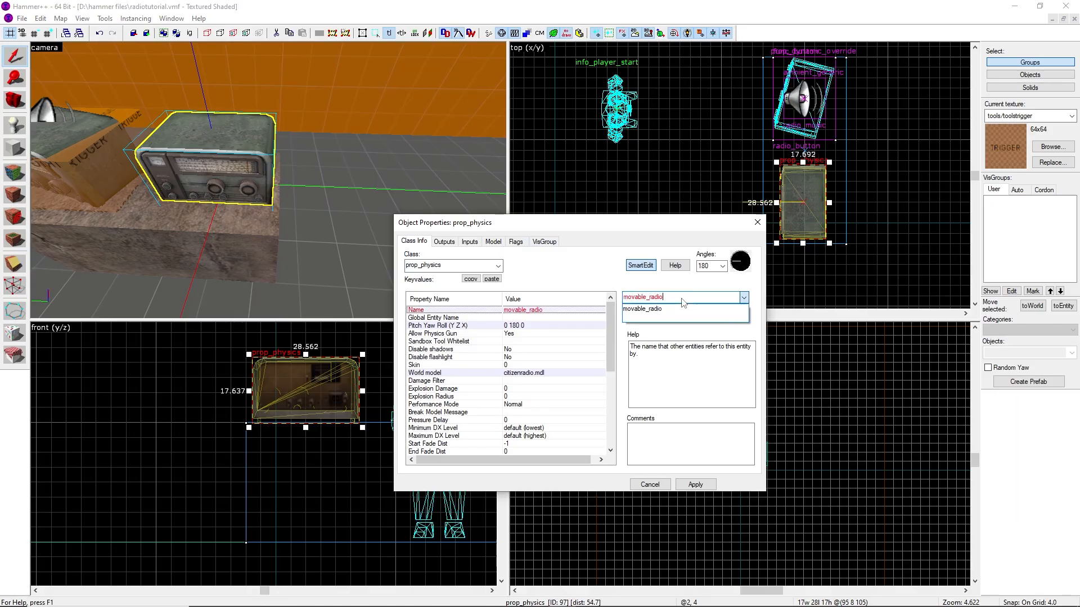
{"action": "left_click", "coordinate": [669, 309]}
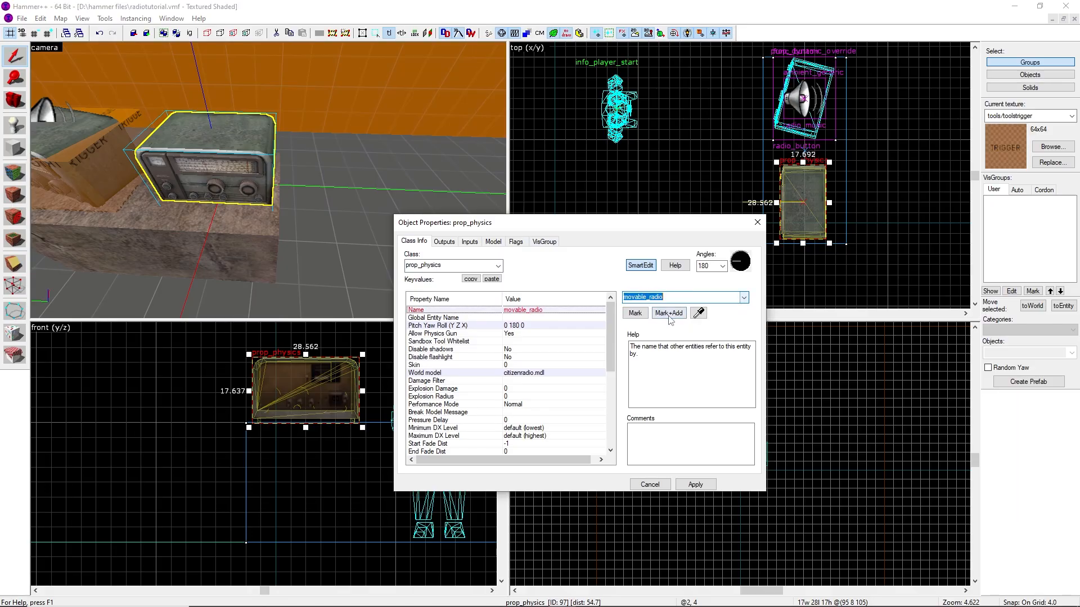
{"action": "left_click", "coordinate": [695, 485]}
{"action": "left_click", "coordinate": [757, 222]}
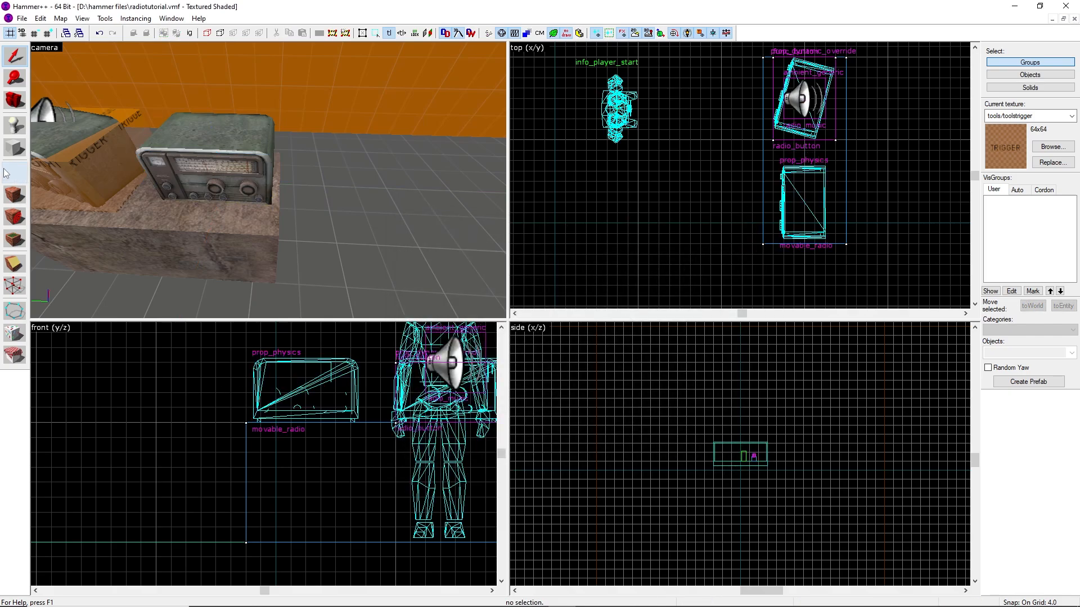
Select the func_button over the radio and rename it radio_button2, then close its properties
{"action": "left_click", "coordinate": [101, 177]}
{"action": "scroll", "coordinate": [817, 106], "scroll_direction": "up", "scroll_amount": 2}
{"action": "left_click_drag", "start_coordinate": [817, 106], "coordinate": [822, 252]}
{"action": "key", "text": "alt+Return"}
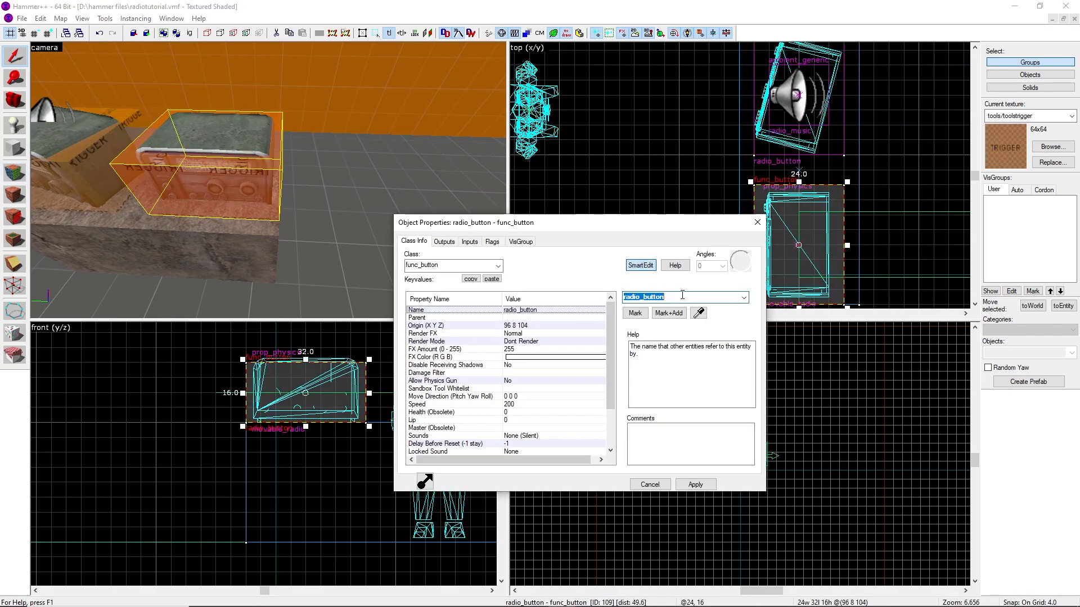
{"action": "left_click", "coordinate": [680, 297]}
{"action": "type", "text": "2"}
{"action": "key", "text": "Return"}
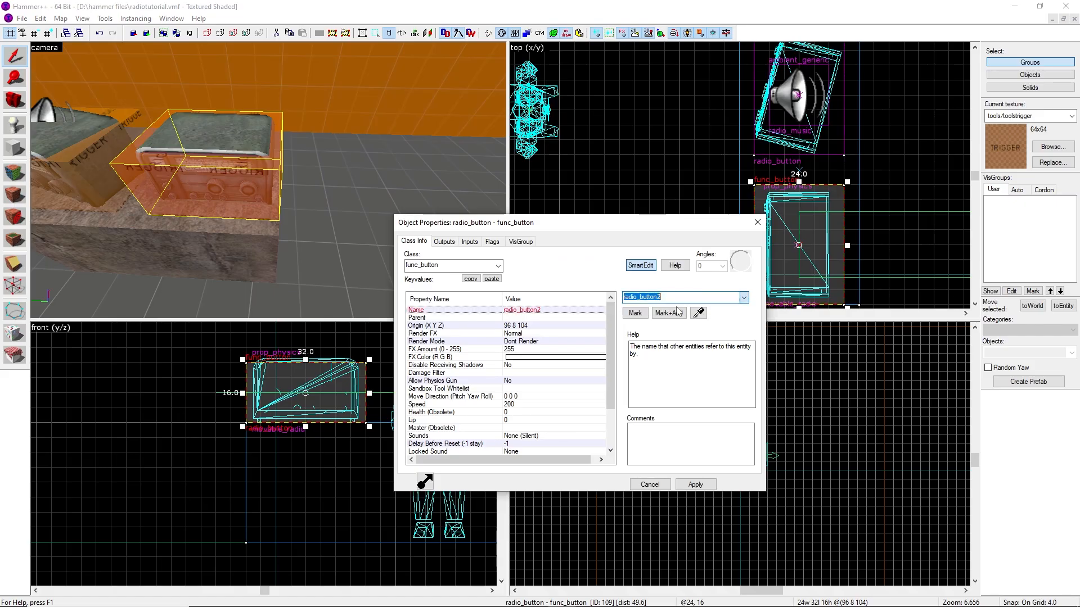
{"action": "key", "text": "Return"}
{"action": "left_click", "coordinate": [757, 222]}
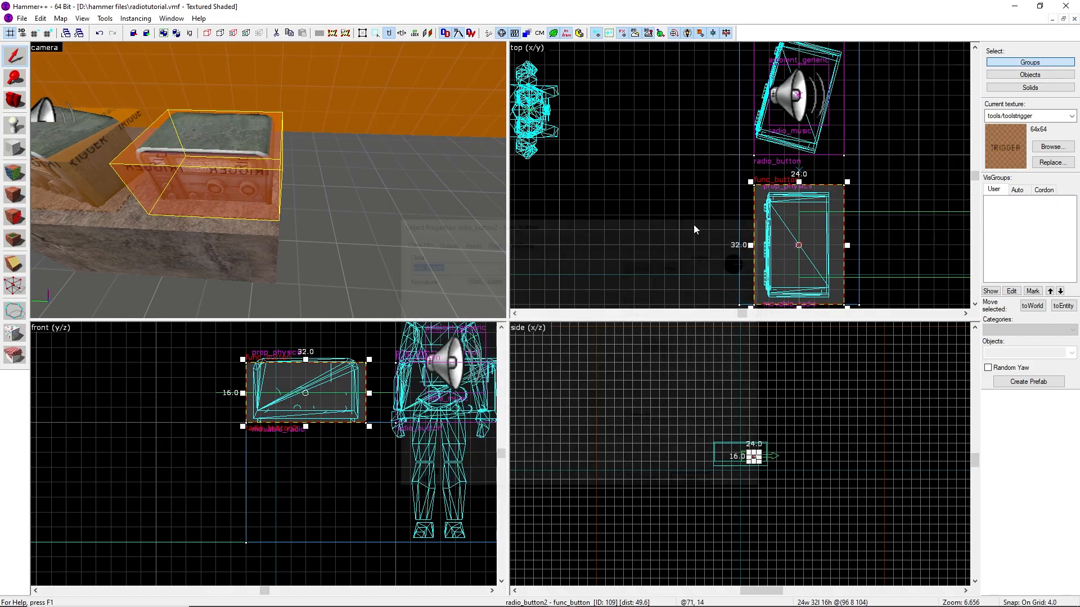
Narrow the radio_button2 brush to about 16 units wide so it fits the radio
{"action": "scroll", "coordinate": [762, 185], "scroll_direction": "down", "scroll_amount": 2}
{"action": "scroll", "coordinate": [762, 185], "scroll_direction": "up", "scroll_amount": 4}
{"action": "left_click_drag", "start_coordinate": [754, 219], "coordinate": [771, 219]}
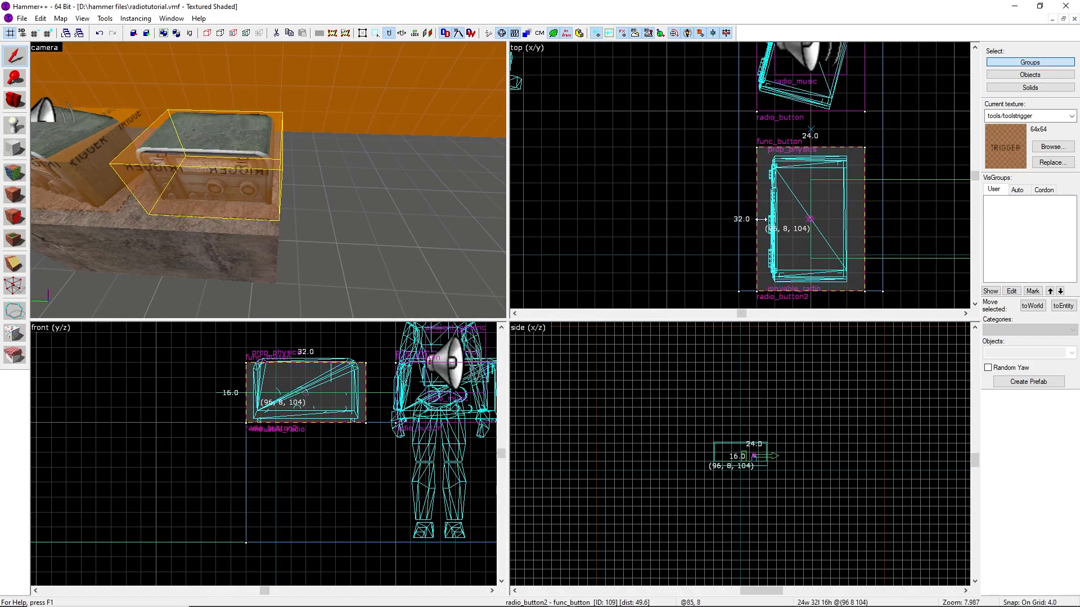
{"action": "left_click_drag", "start_coordinate": [867, 221], "coordinate": [850, 220]}
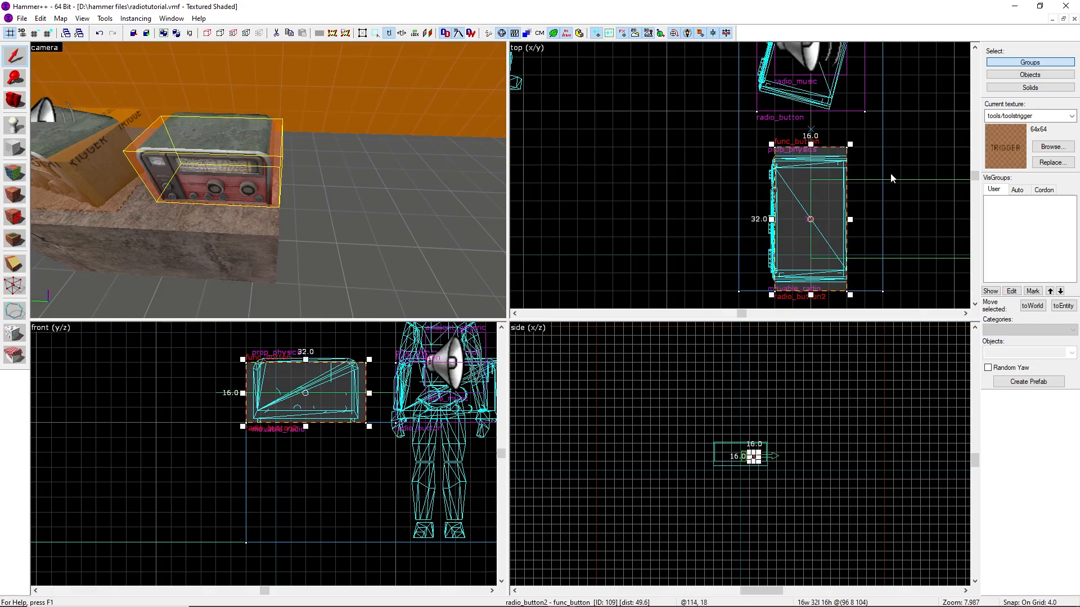
Clone the radio_music ambient_generic and place the copy a short distance away from the radios
{"action": "left_click", "coordinate": [882, 165]}
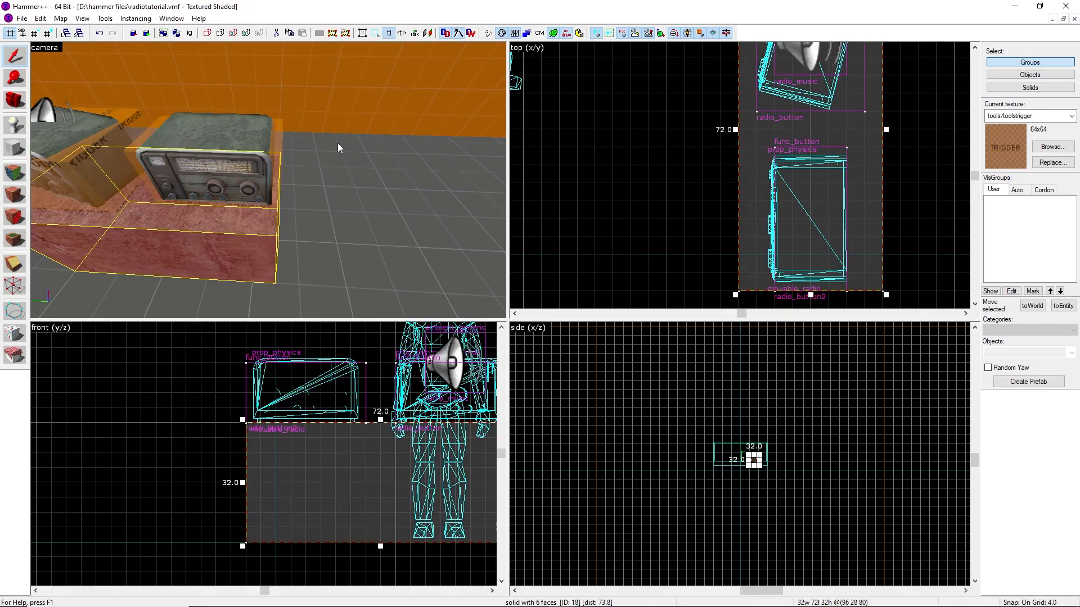
{"action": "double_click", "coordinate": [276, 145]}
{"action": "left_click", "coordinate": [754, 223]}
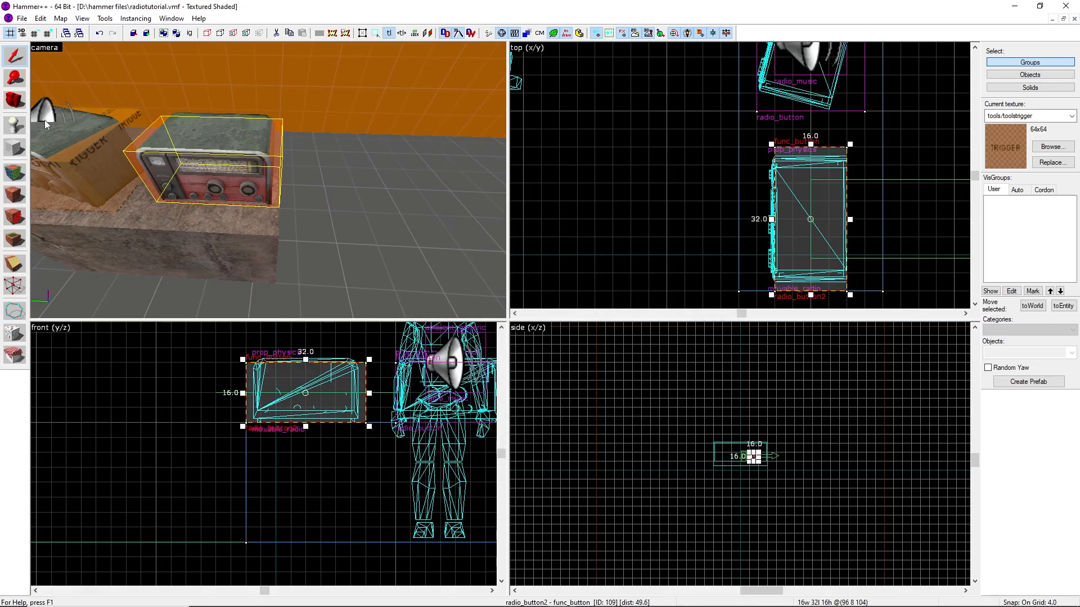
{"action": "left_click", "coordinate": [805, 65]}
{"action": "scroll", "coordinate": [788, 76], "scroll_direction": "down", "scroll_amount": 2}
{"action": "scroll", "coordinate": [762, 87], "scroll_direction": "up", "scroll_amount": 2}
{"action": "left_click_drag", "start_coordinate": [762, 91], "coordinate": [762, 267], "text": "shift"}
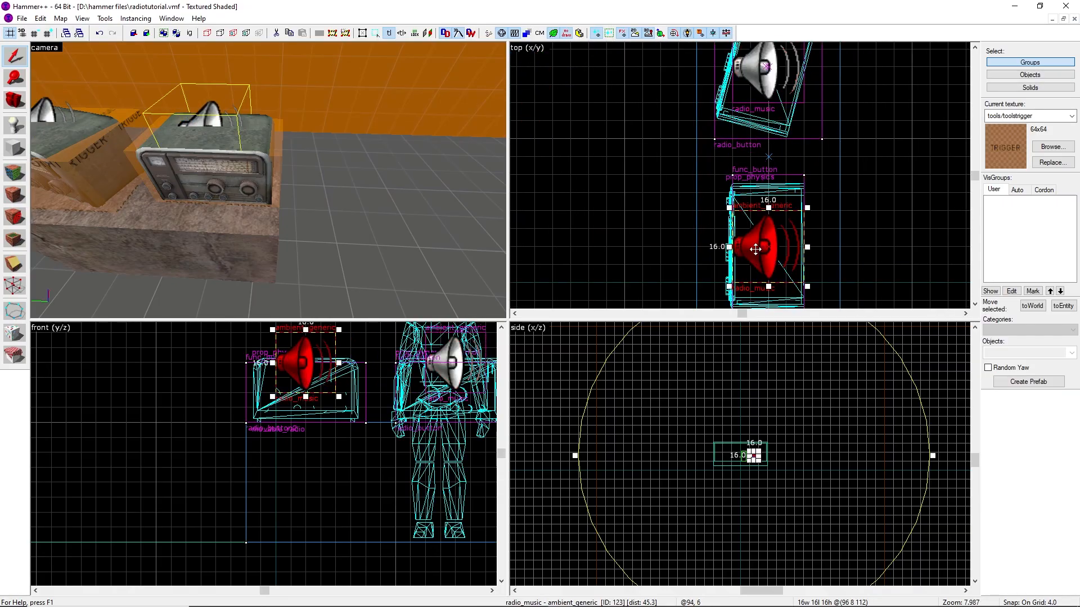
{"action": "scroll", "coordinate": [754, 180], "scroll_direction": "down", "scroll_amount": 2}
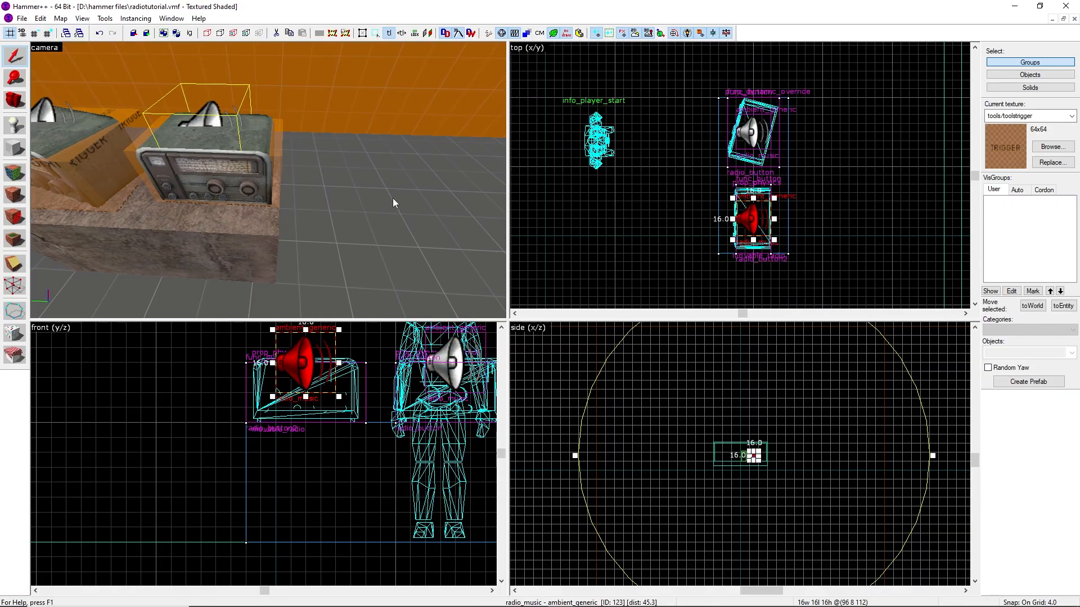
{"action": "scroll", "coordinate": [750, 225], "scroll_direction": "up", "scroll_amount": 2}
{"action": "left_click_drag", "start_coordinate": [751, 224], "coordinate": [614, 274]}
{"action": "key", "text": "Escape"}
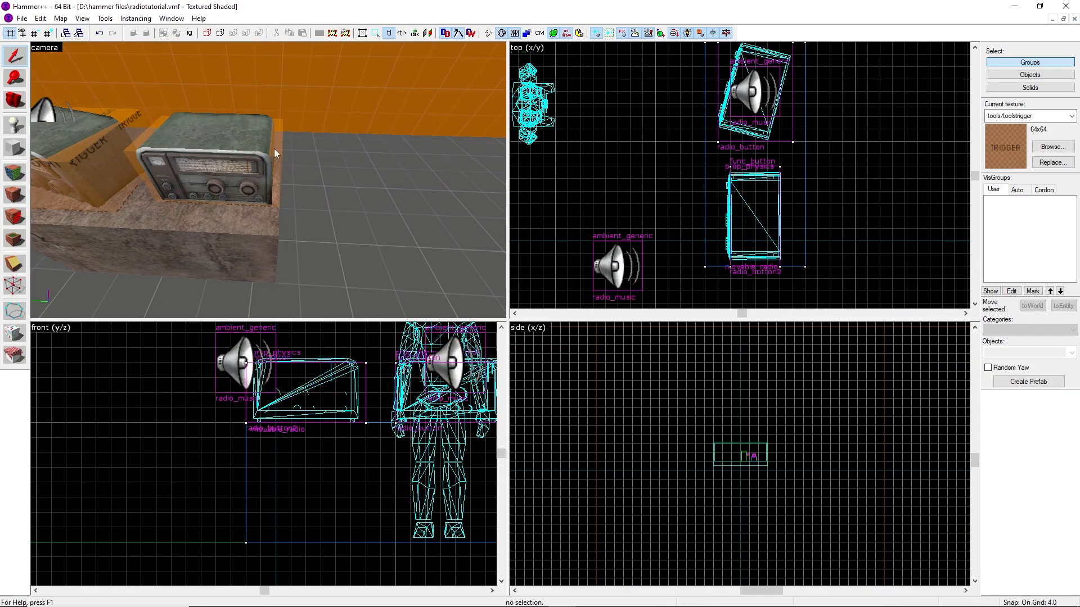
Open the copied ambient_generic's properties and rename it radio_music2, applying the change
{"action": "key", "text": "z"}
{"action": "key", "text": "z"}
{"action": "key", "text": "s"}
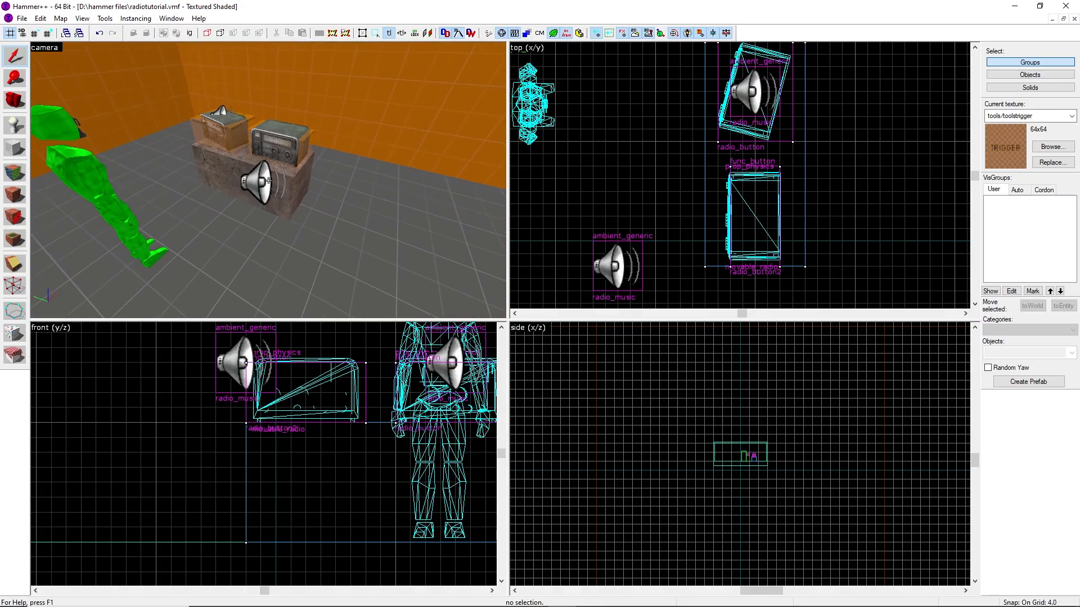
{"action": "key", "text": "z"}
{"action": "double_click", "coordinate": [268, 182]}
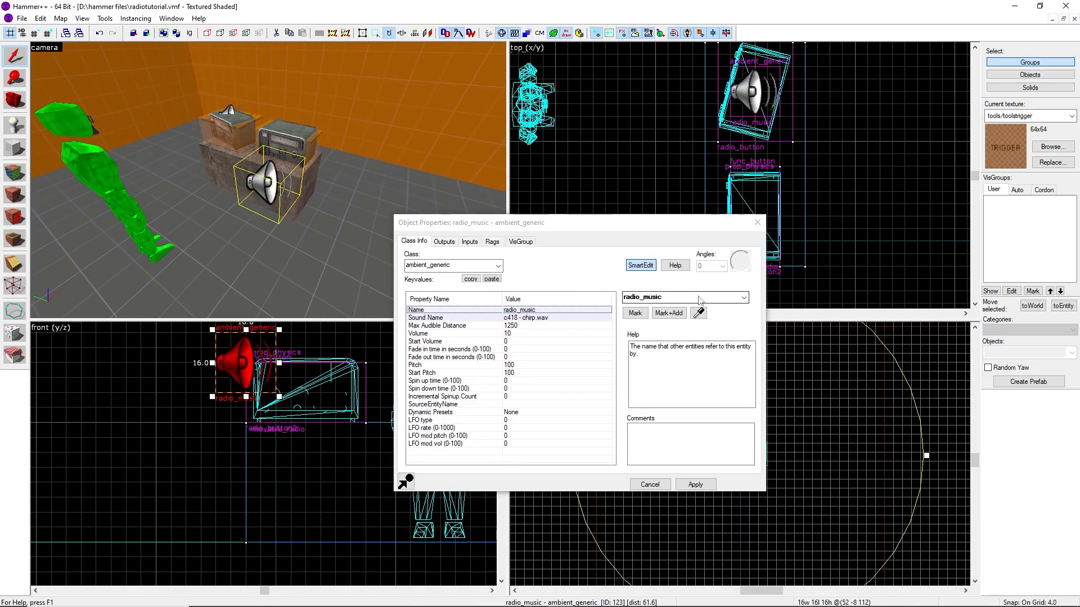
{"action": "left_click", "coordinate": [680, 297]}
{"action": "type", "text": "2"}
{"action": "left_click", "coordinate": [682, 309]}
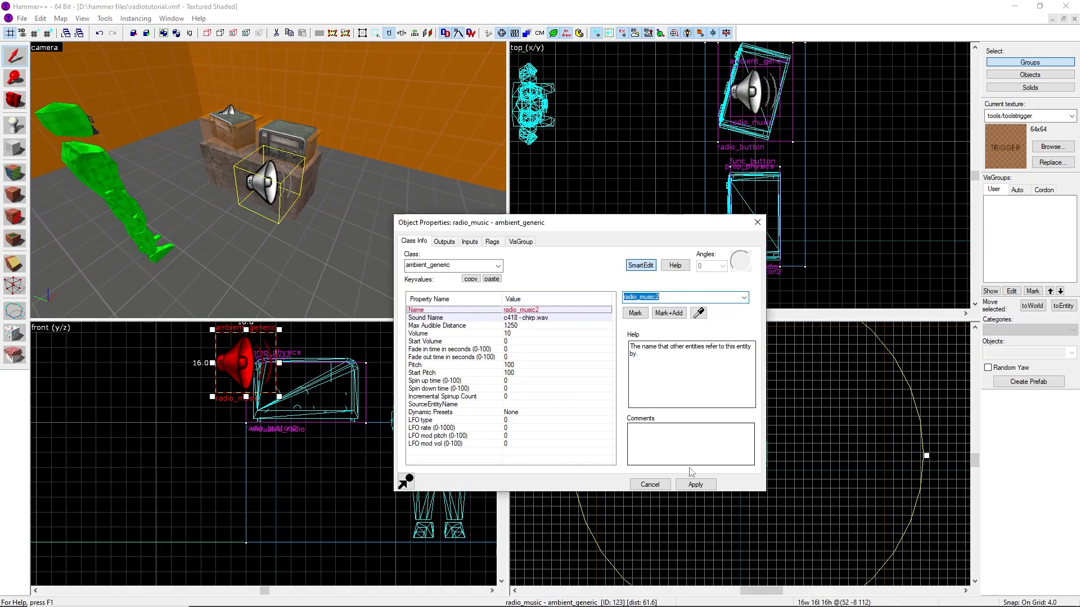
{"action": "left_click", "coordinate": [696, 484]}
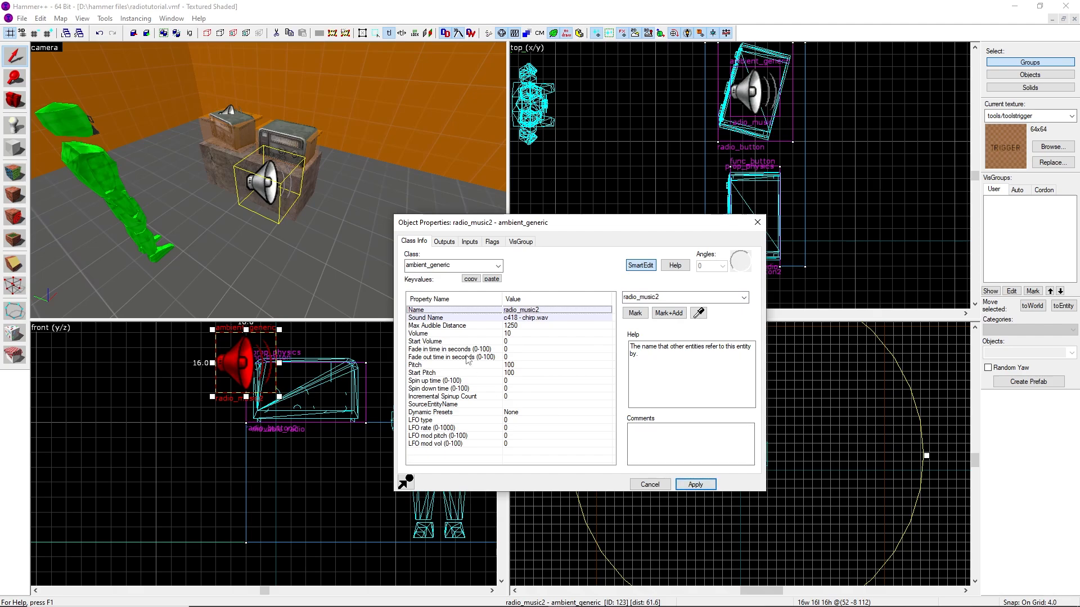
Set radio_music2's SourceEntityName to movable_radio, apply, and close the properties
{"action": "left_click", "coordinate": [452, 405]}
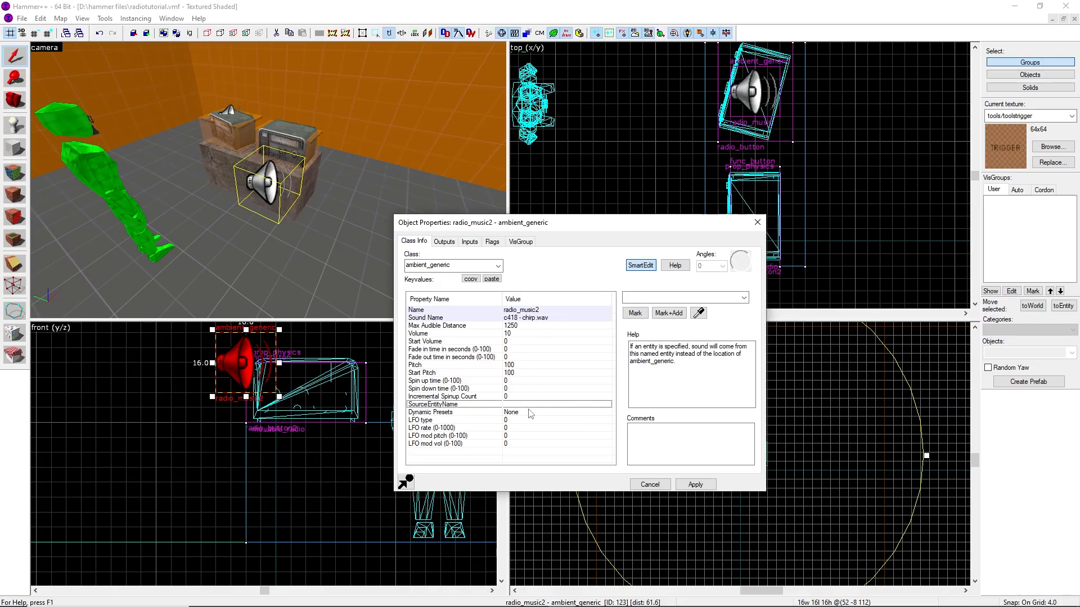
{"action": "left_click", "coordinate": [744, 298]}
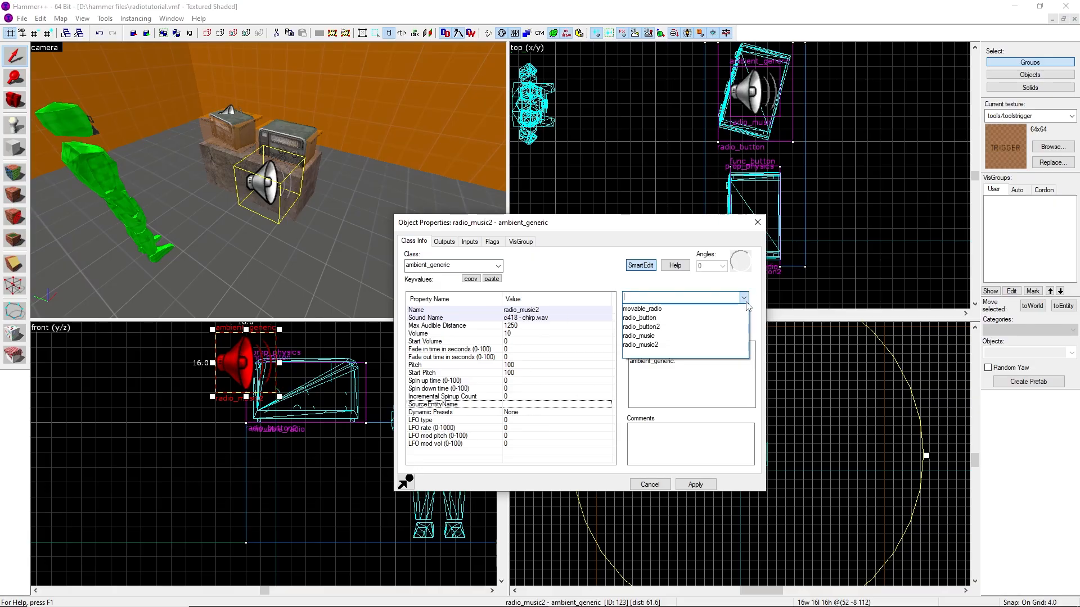
{"action": "left_click", "coordinate": [641, 309]}
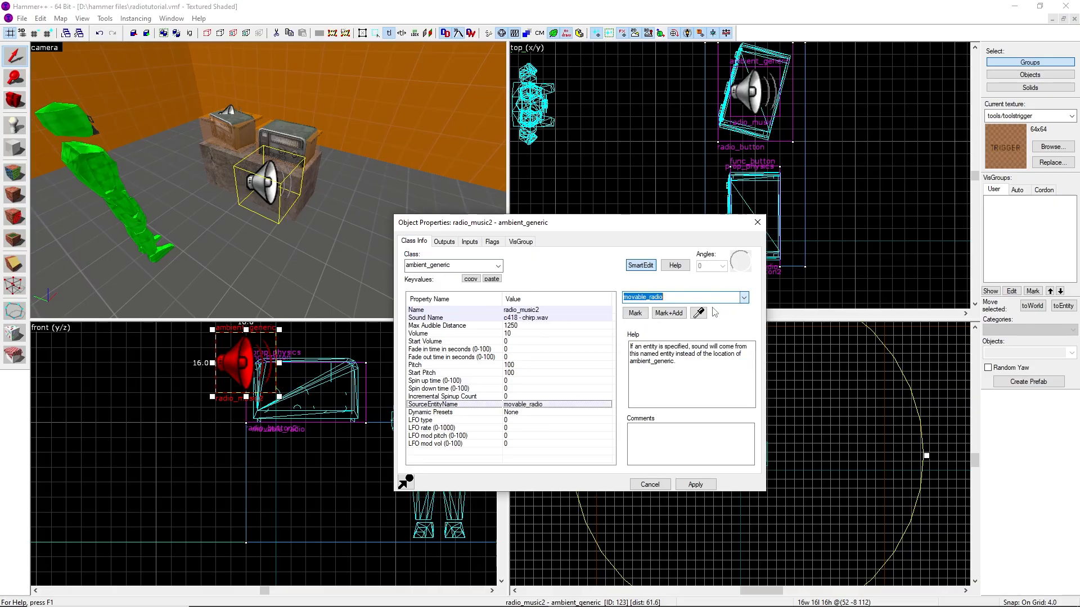
{"action": "left_click", "coordinate": [699, 487]}
{"action": "left_click", "coordinate": [757, 223]}
Move the radio_music2 entity slightly further away from the radios
{"action": "scroll", "coordinate": [725, 191], "scroll_direction": "down", "scroll_amount": 6}
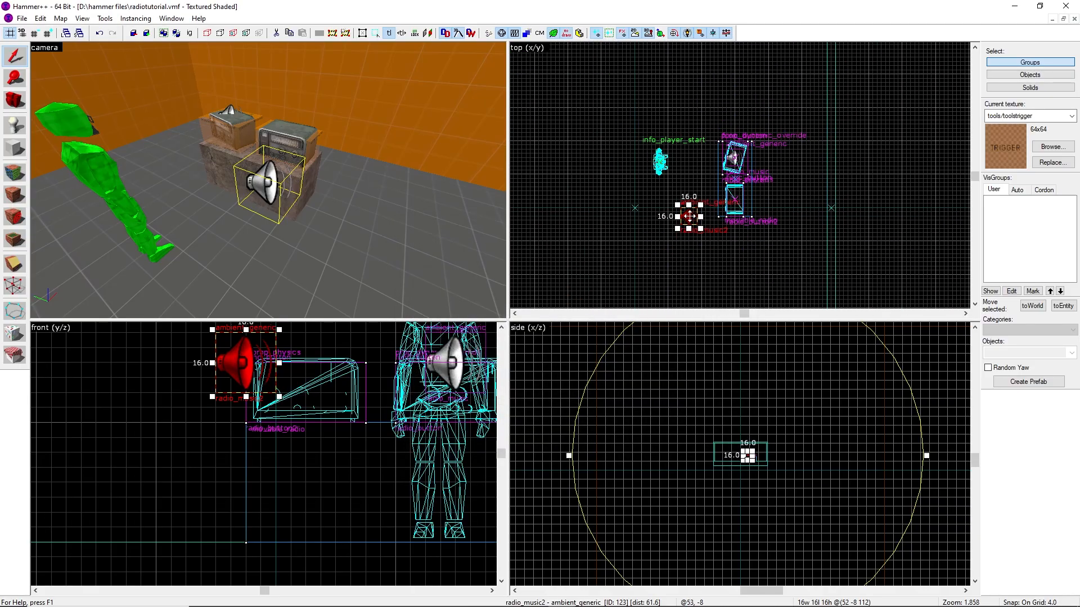
{"action": "scroll", "coordinate": [722, 186], "scroll_direction": "down", "scroll_amount": 6}
{"action": "left_click_drag", "start_coordinate": [689, 216], "coordinate": [645, 243]}
{"action": "scroll", "coordinate": [646, 240], "scroll_direction": "up", "scroll_amount": 6}
{"action": "left_click", "coordinate": [754, 210]}
{"action": "key", "text": "z"}
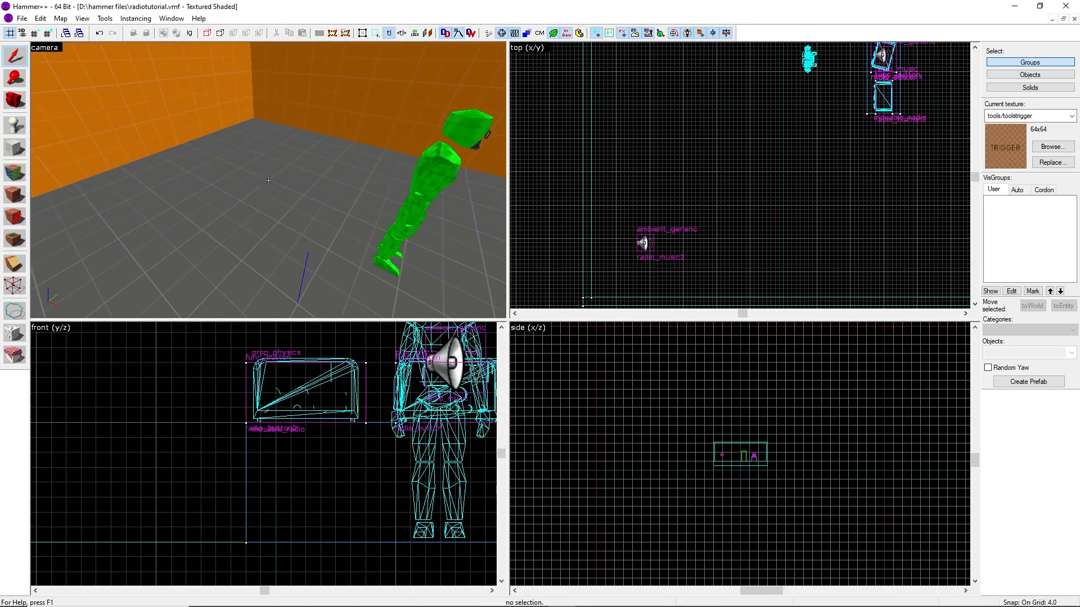
Enlarge the radio_button2 brush to about 20 units tall and 20 units wide around the movable radio
{"action": "key", "text": "w"}
{"action": "key", "text": "s"}
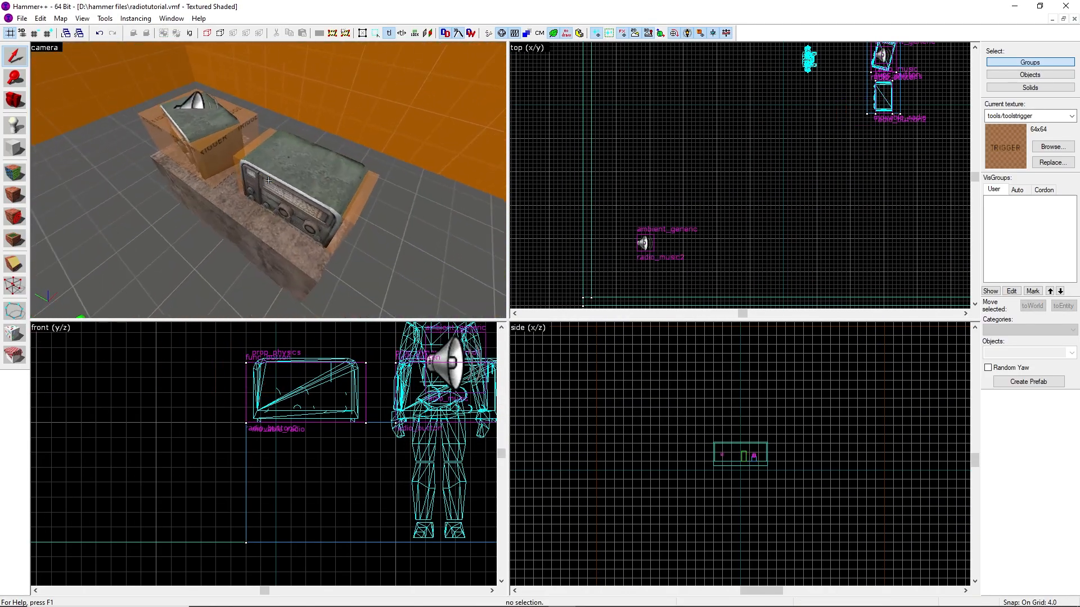
{"action": "key", "text": "z"}
{"action": "double_click", "coordinate": [292, 171]}
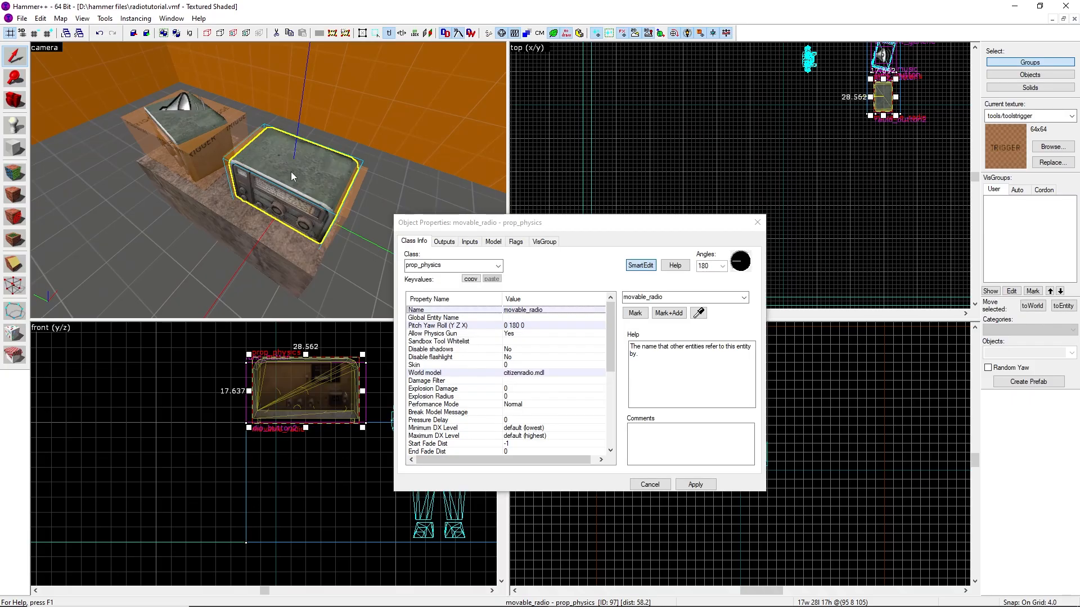
{"action": "left_click", "coordinate": [756, 224]}
{"action": "left_click", "coordinate": [344, 222]}
{"action": "scroll", "coordinate": [312, 353], "scroll_direction": "up", "scroll_amount": 1}
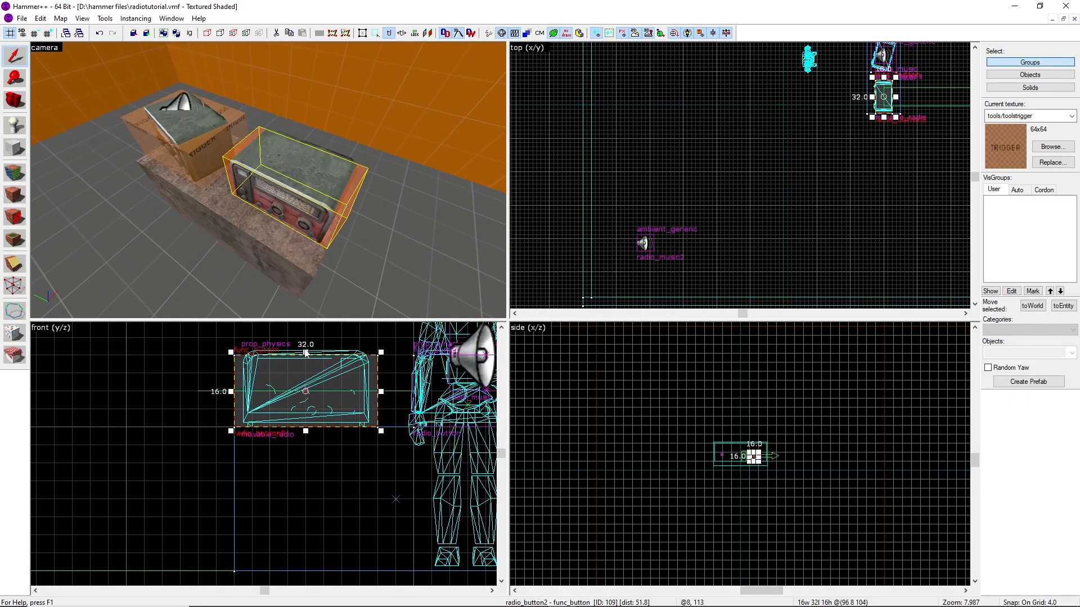
{"action": "left_click_drag", "start_coordinate": [305, 353], "coordinate": [304, 339]}
{"action": "scroll", "coordinate": [756, 137], "scroll_direction": "down", "scroll_amount": 4}
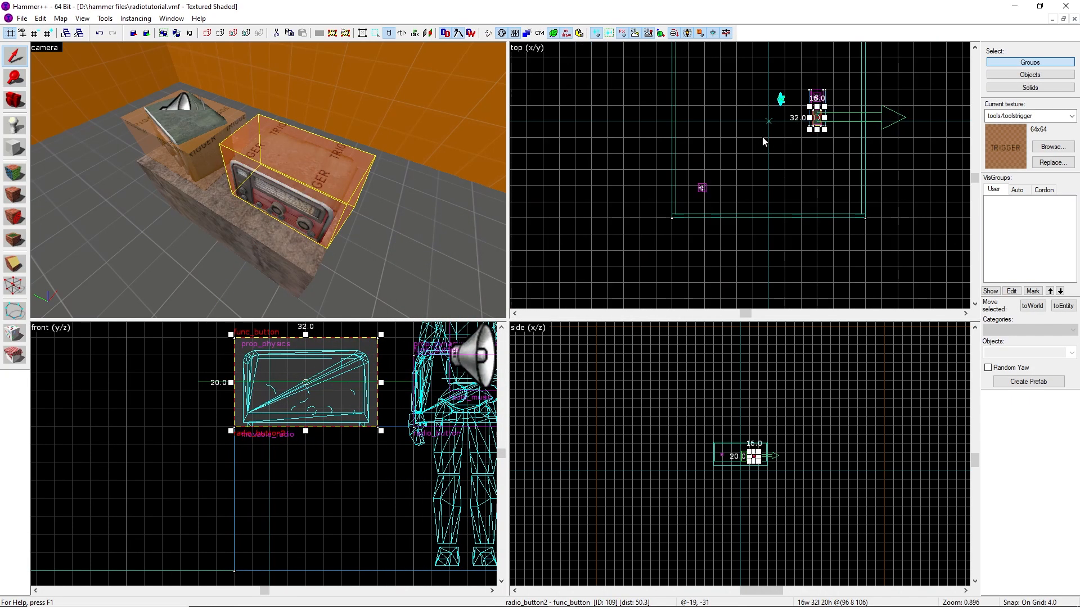
{"action": "scroll", "coordinate": [826, 101], "scroll_direction": "up", "scroll_amount": 4}
{"action": "scroll", "coordinate": [782, 160], "scroll_direction": "up", "scroll_amount": 5}
{"action": "left_click_drag", "start_coordinate": [788, 144], "coordinate": [778, 144]}
Open radio_button2's properties and set its Parent to movable_radio
{"action": "left_click", "coordinate": [633, 225]}
{"action": "double_click", "coordinate": [313, 217]}
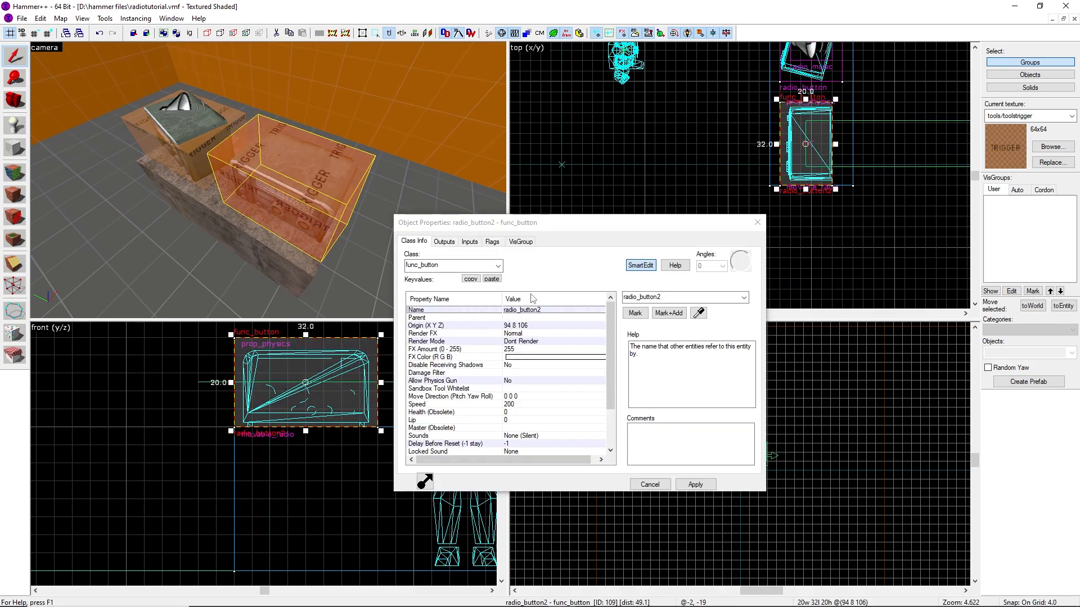
{"action": "left_click", "coordinate": [433, 318]}
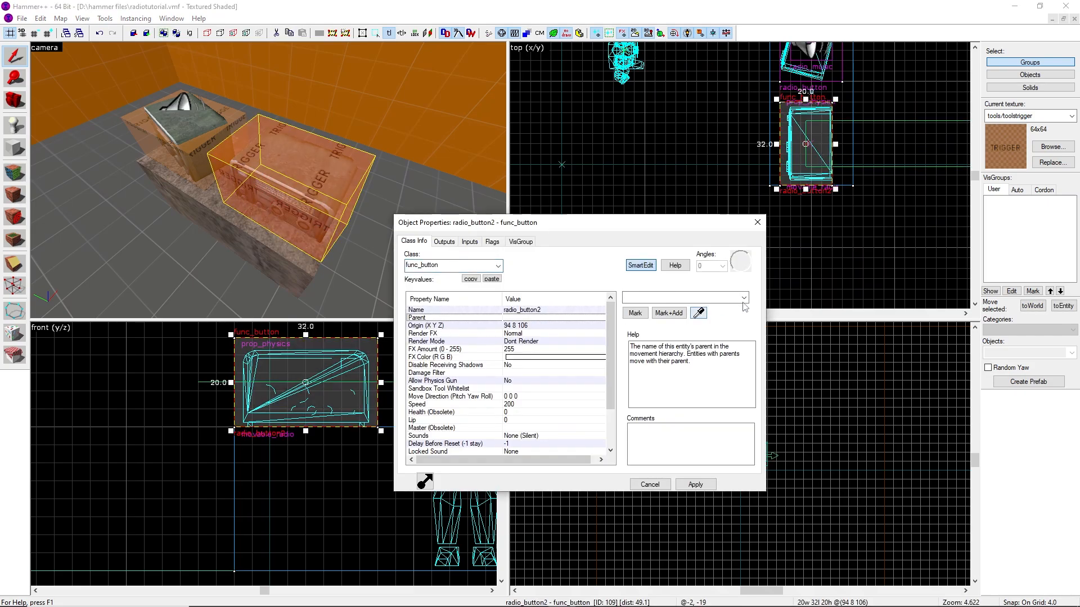
{"action": "left_click", "coordinate": [744, 297]}
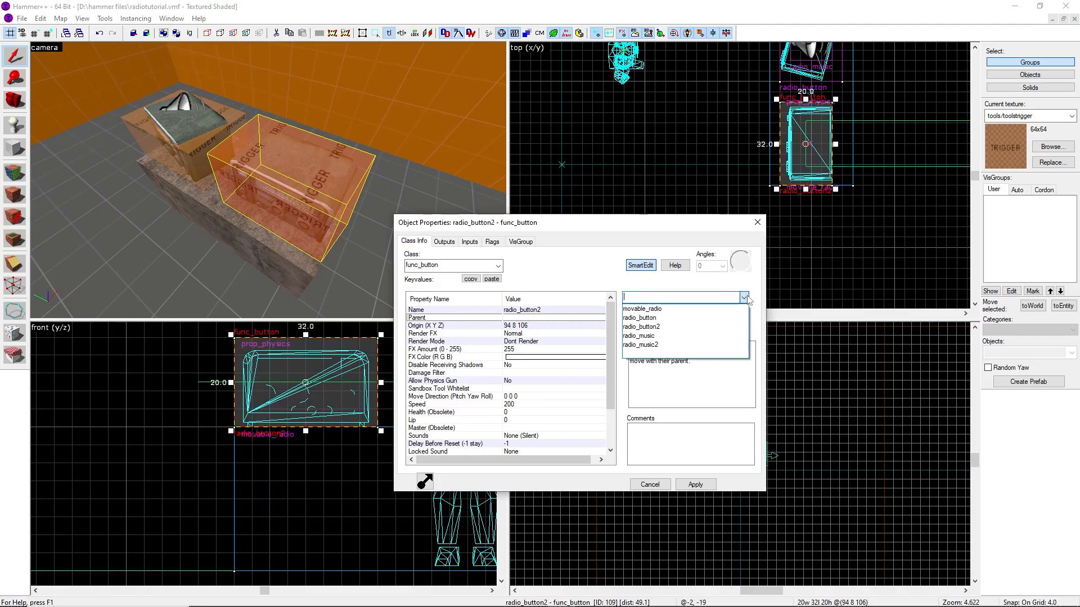
{"action": "left_click", "coordinate": [707, 314]}
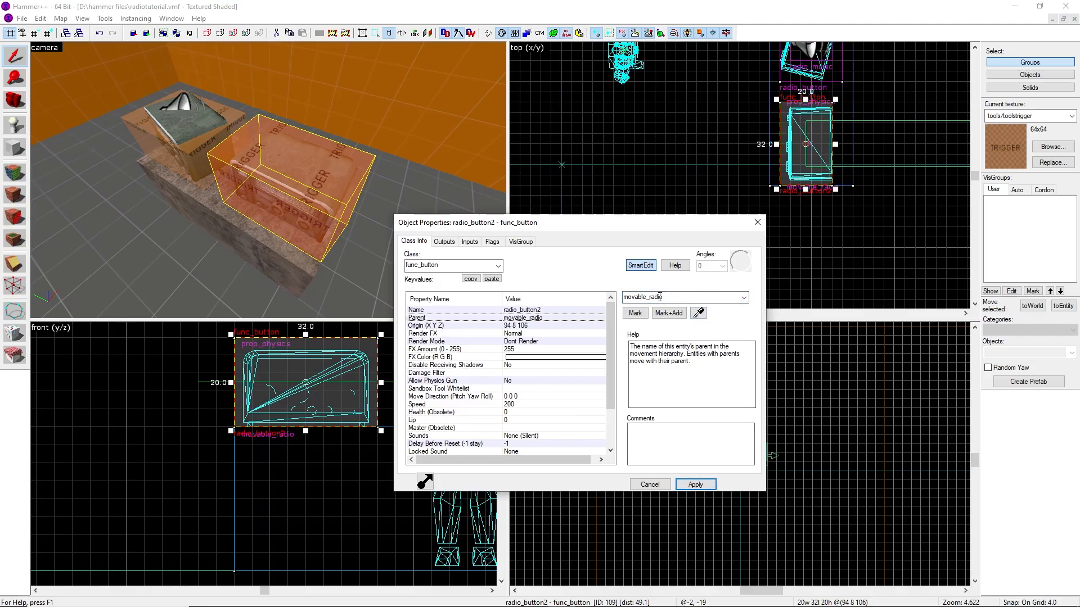
{"action": "scroll", "coordinate": [537, 387], "scroll_direction": "down", "scroll_amount": 2}
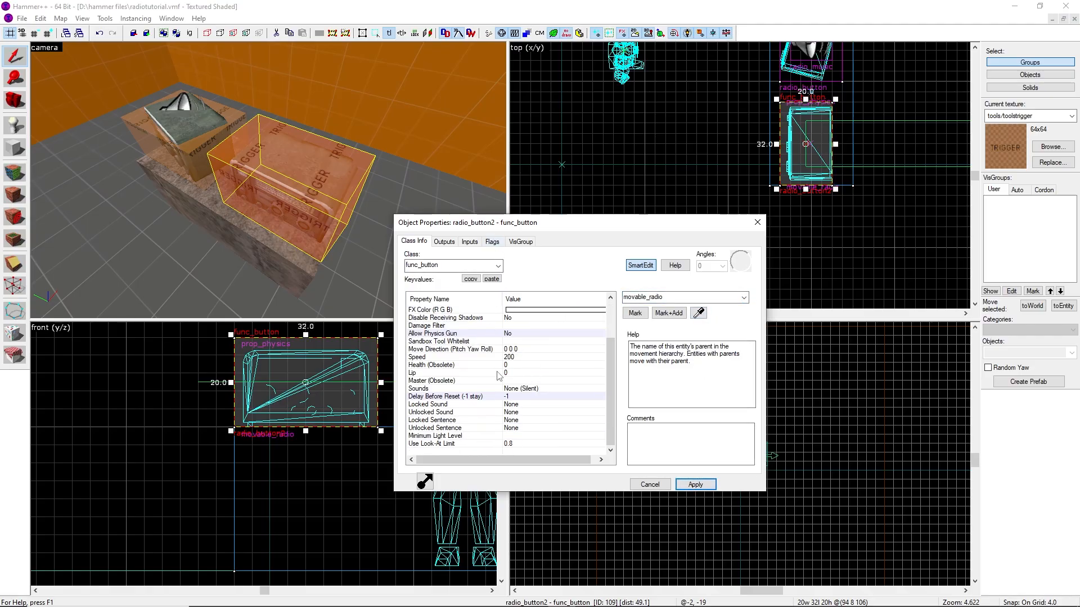
{"action": "scroll", "coordinate": [498, 376], "scroll_direction": "up", "scroll_amount": 2}
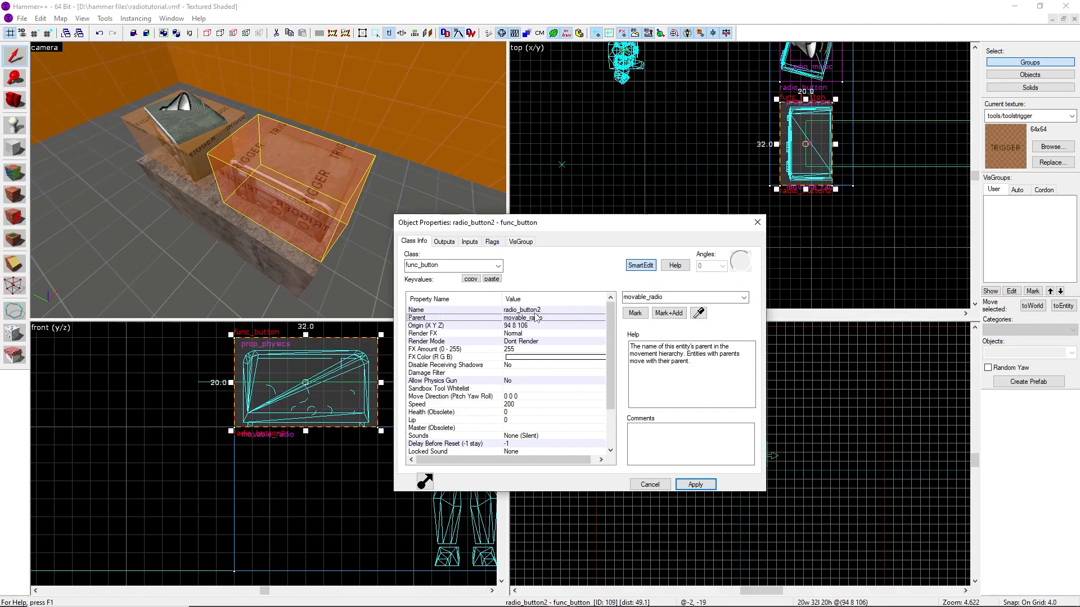
Retarget radio_button2's OnIn and OnOut outputs to radio_music2, apply, and close the properties
{"action": "left_click", "coordinate": [444, 242]}
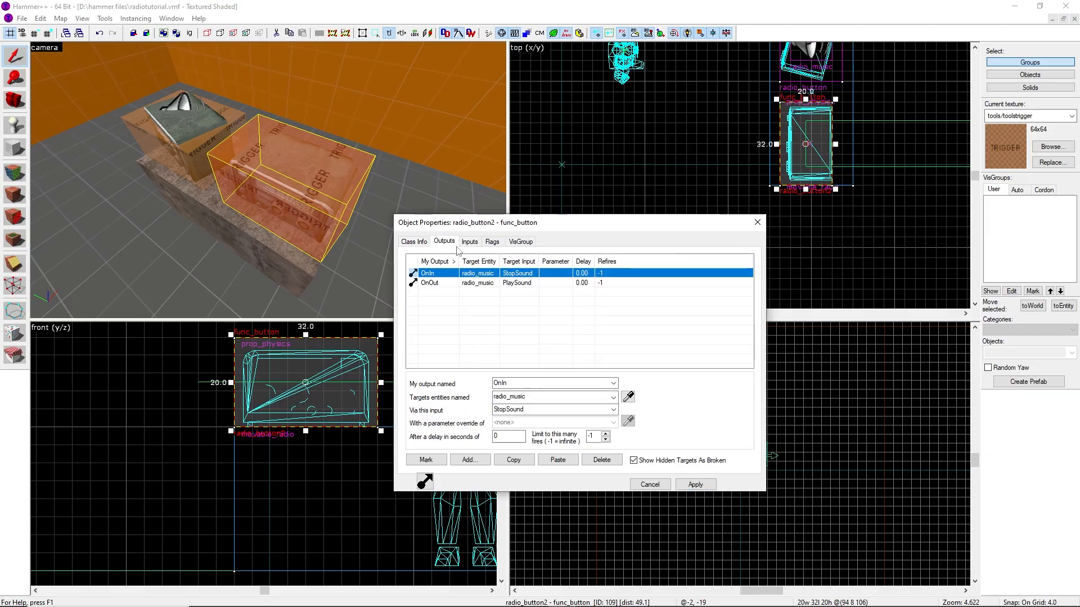
{"action": "left_click", "coordinate": [541, 397]}
{"action": "type", "text": "2"}
{"action": "left_click", "coordinate": [550, 412]}
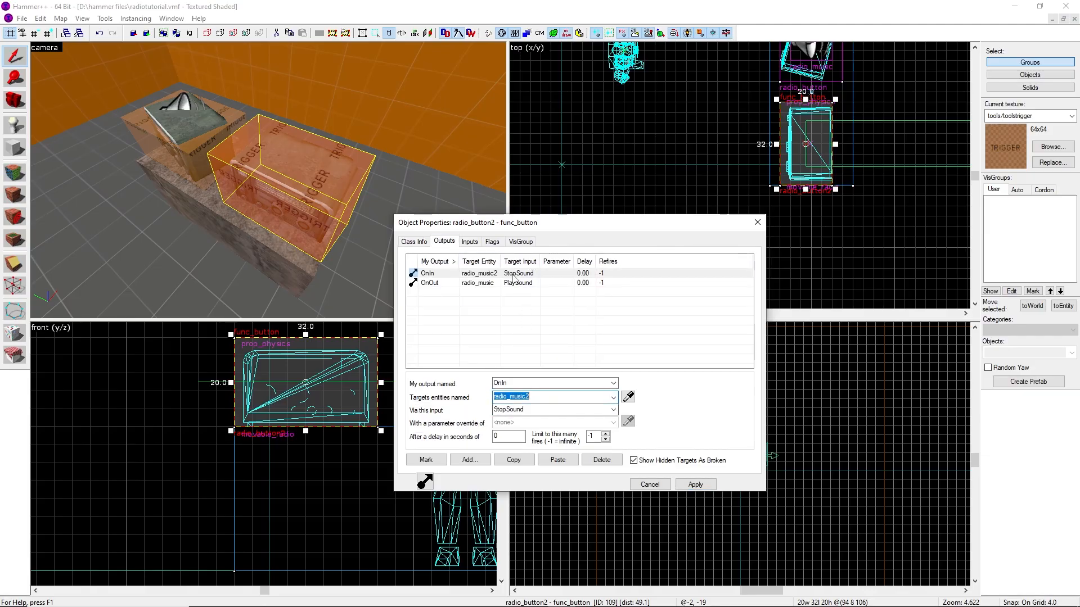
{"action": "left_click", "coordinate": [490, 283]}
{"action": "left_click", "coordinate": [529, 397]}
{"action": "left_click", "coordinate": [543, 397]}
{"action": "type", "text": "2"}
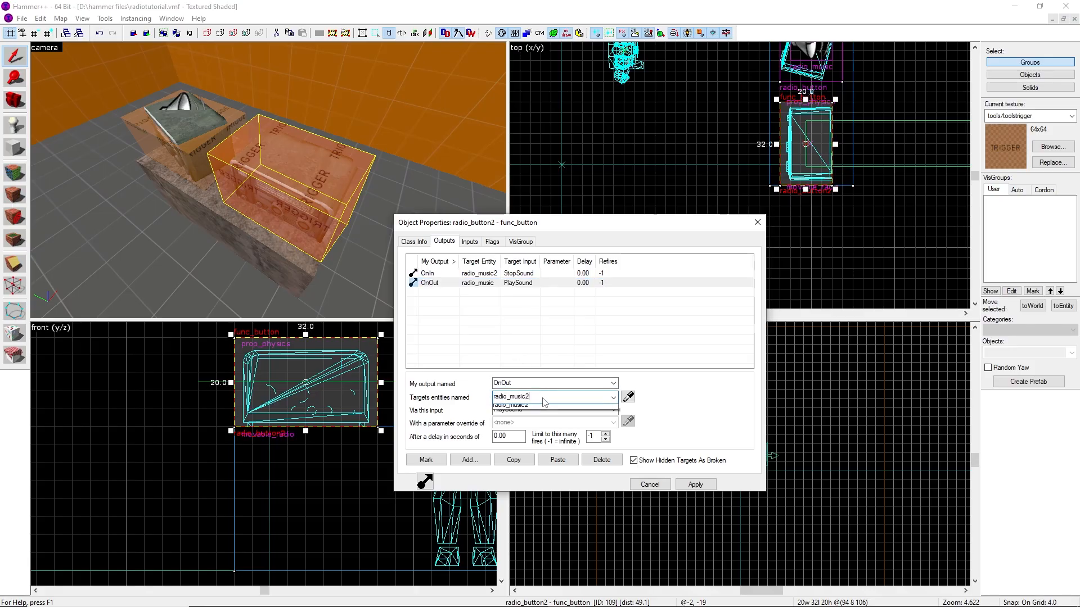
{"action": "left_click", "coordinate": [556, 412]}
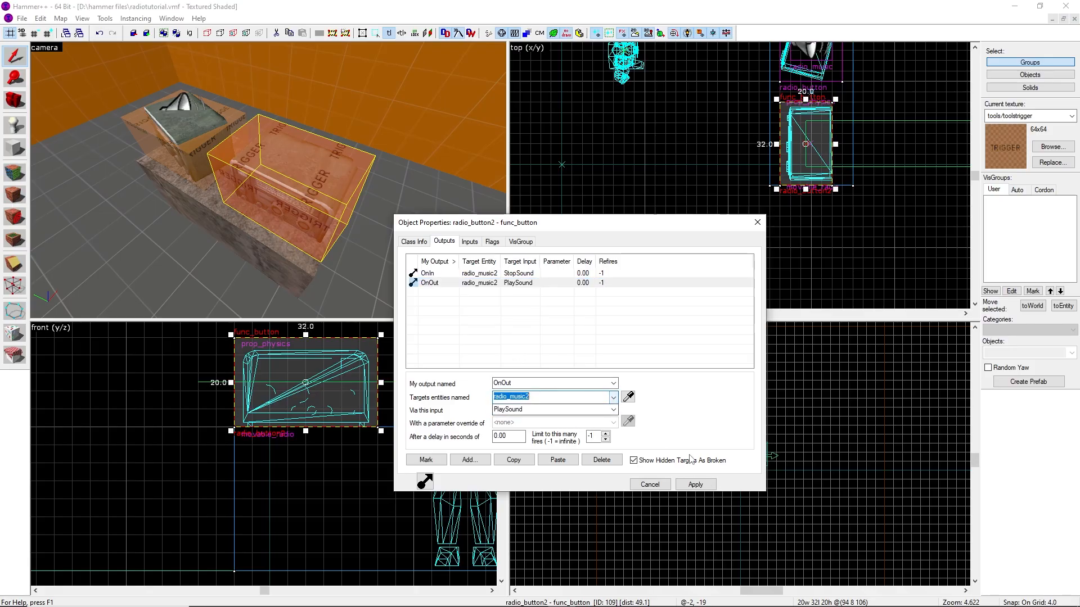
{"action": "left_click", "coordinate": [695, 484]}
{"action": "left_click", "coordinate": [757, 222]}
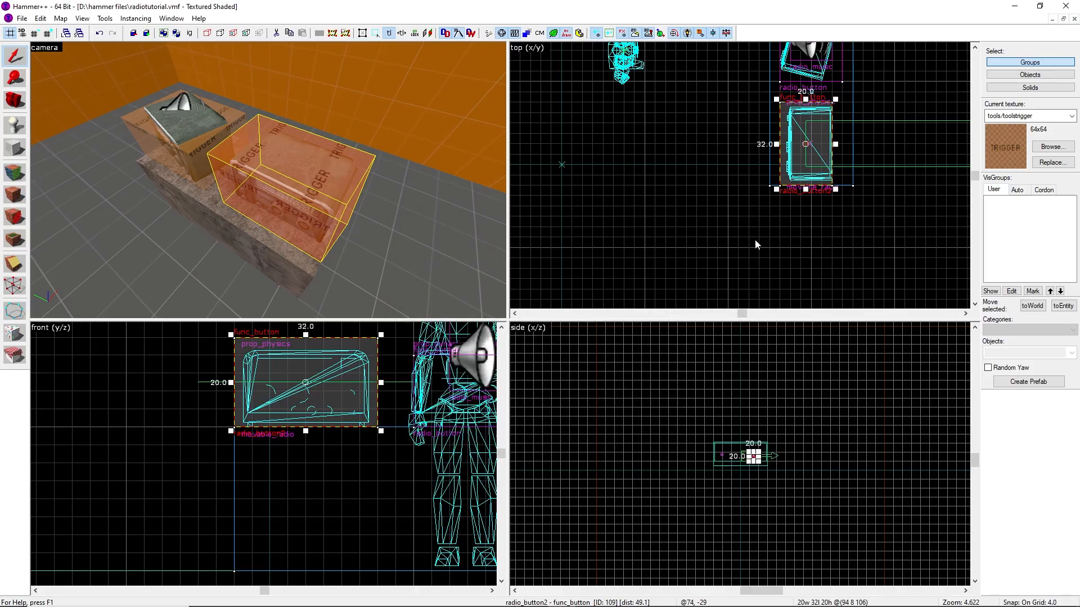
Compile and run the map
{"action": "key", "text": "Escape"}
{"action": "key", "text": "z"}
{"action": "key", "text": "w"}
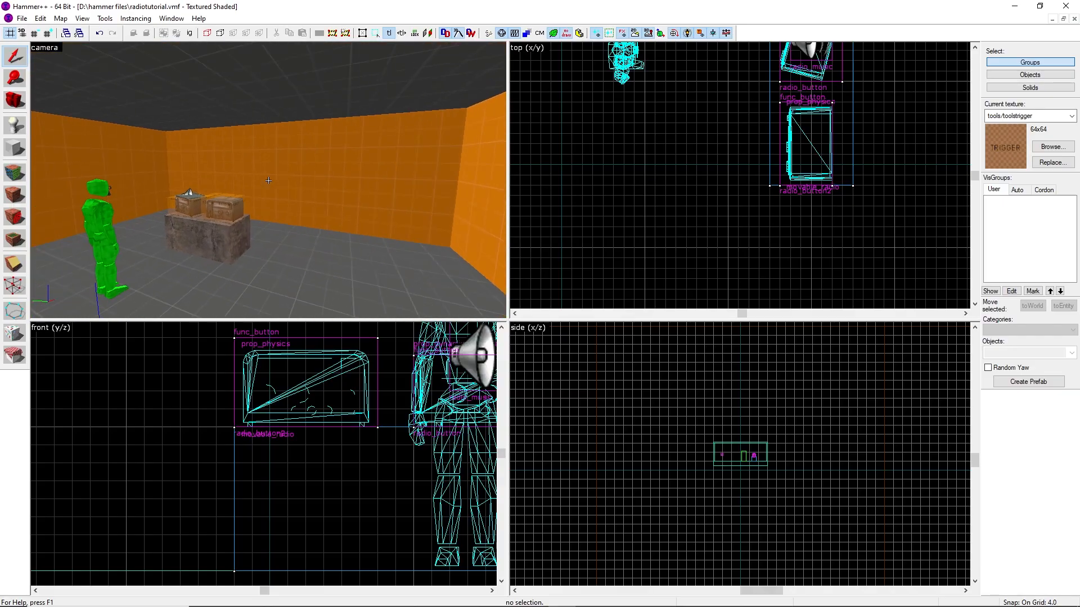
{"action": "key", "text": "s"}
{"action": "key", "text": "z"}
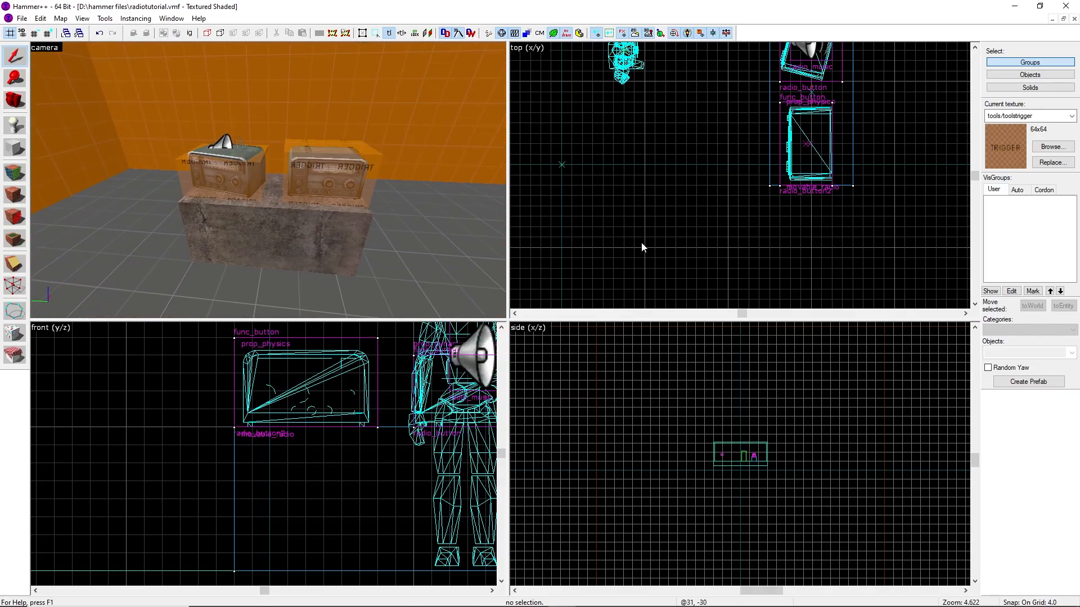
{"action": "key", "text": "F9"}
{"action": "key", "text": "Return"}
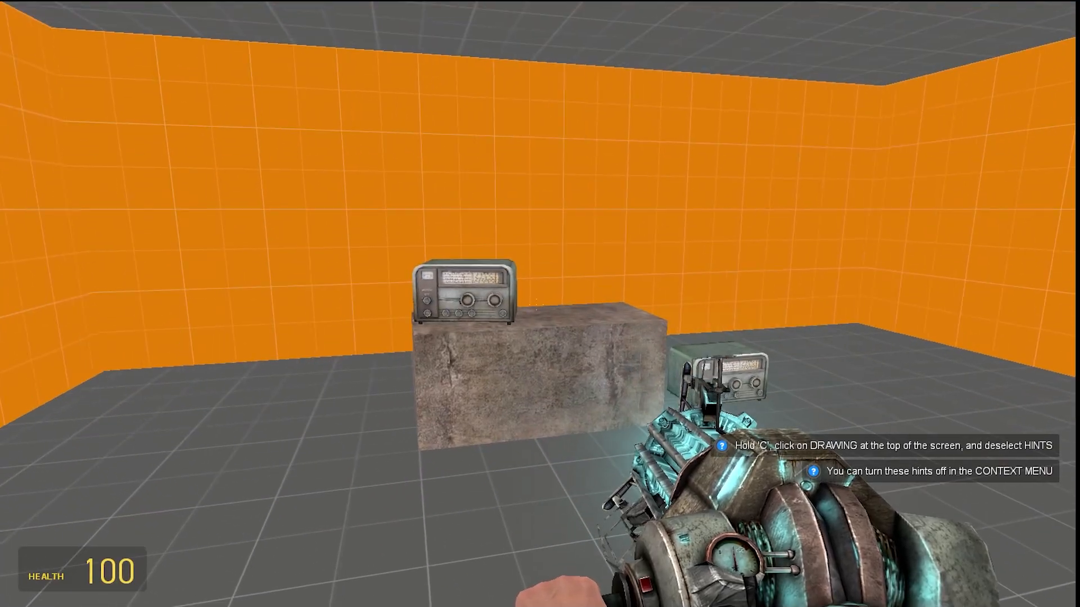
In game, grab and move the movable radio with the Physics Gun, then pick it up with the Gravity Gun
{"action": "key", "text": "w"}
{"action": "left_click", "coordinate": [536, 304]}
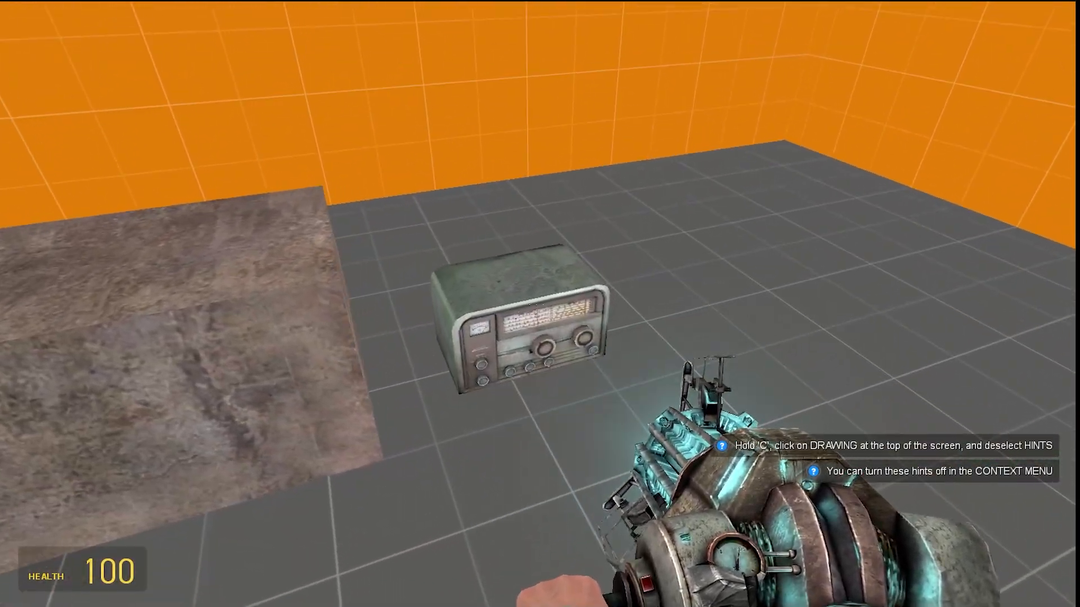
{"action": "left_click", "coordinate": [536, 304]}
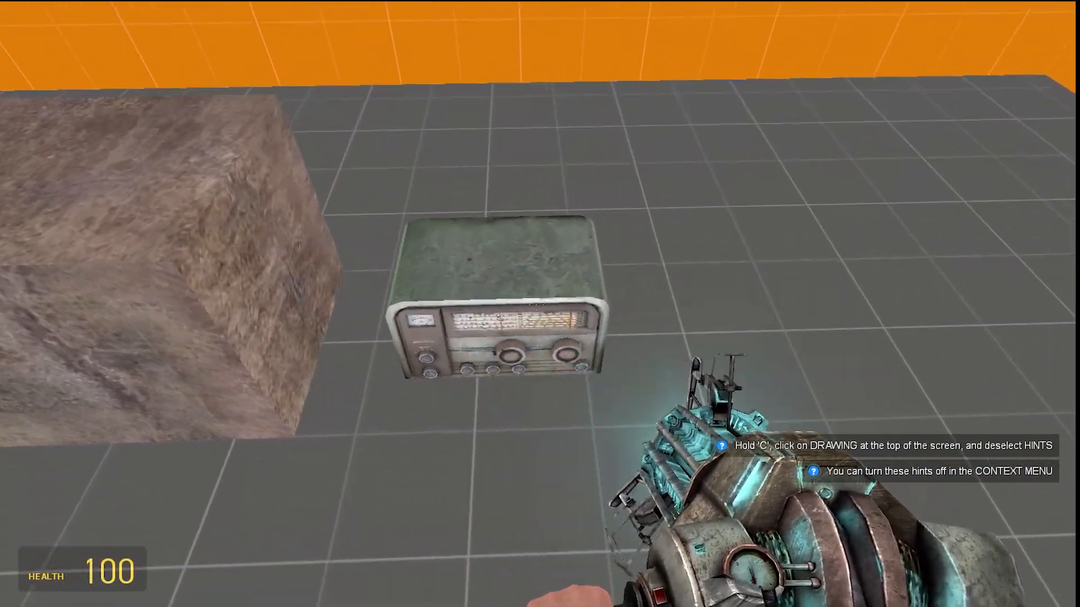
{"action": "scroll", "coordinate": [535, 304], "scroll_direction": "down", "scroll_amount": 1}
{"action": "left_click", "coordinate": [536, 304]}
{"action": "right_click", "coordinate": [536, 304]}
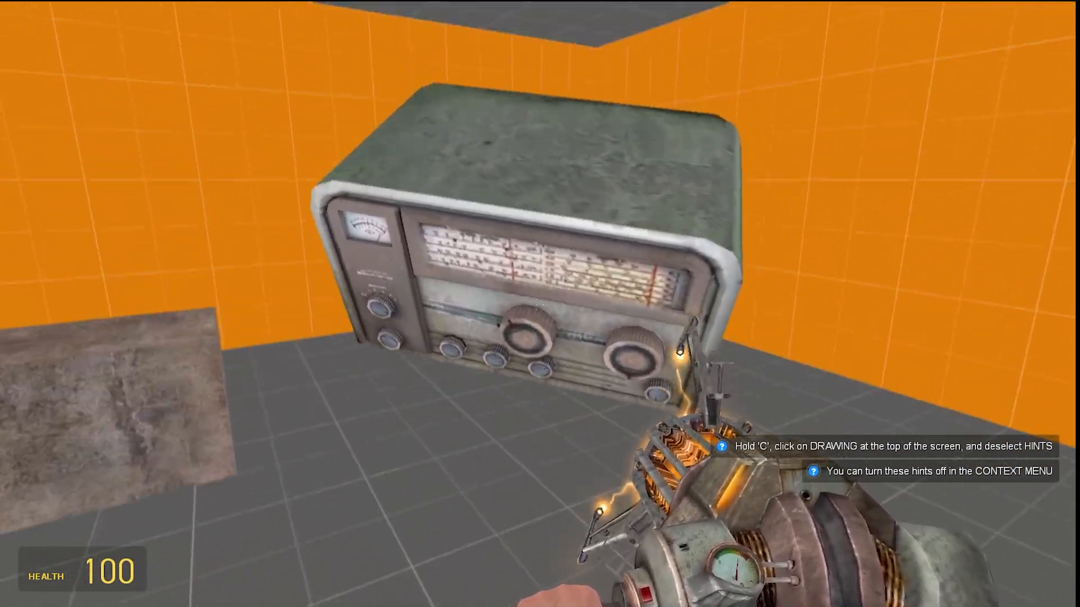
In game, repeatedly launch the movable radio and pull it back with the Gravity Gun
{"action": "left_click", "coordinate": [536, 304]}
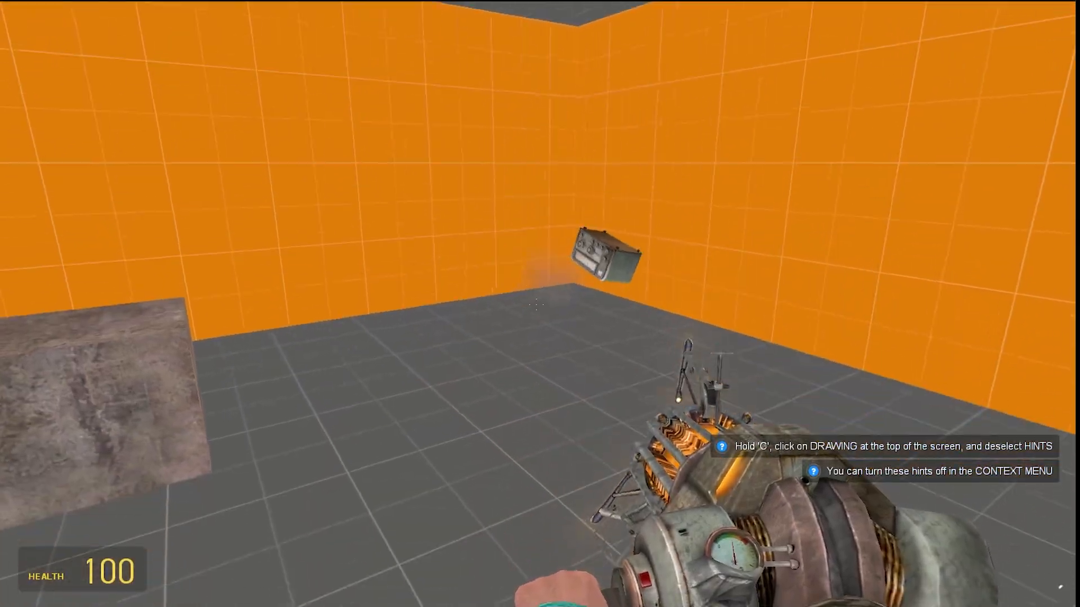
{"action": "right_click", "coordinate": [536, 305]}
{"action": "left_click", "coordinate": [536, 304]}
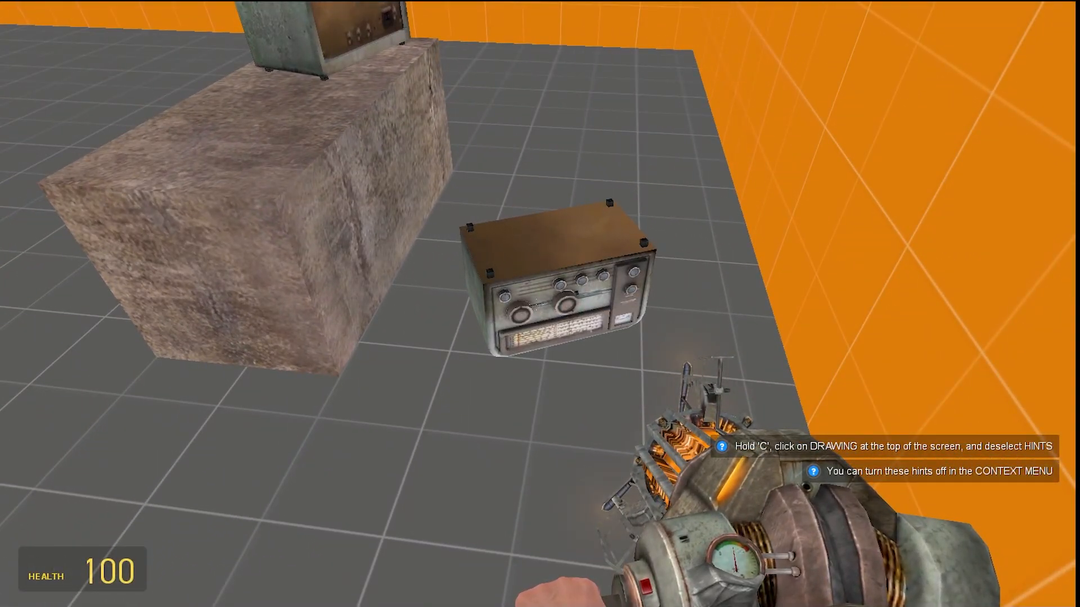
{"action": "right_click", "coordinate": [536, 304]}
{"action": "left_click", "coordinate": [536, 304]}
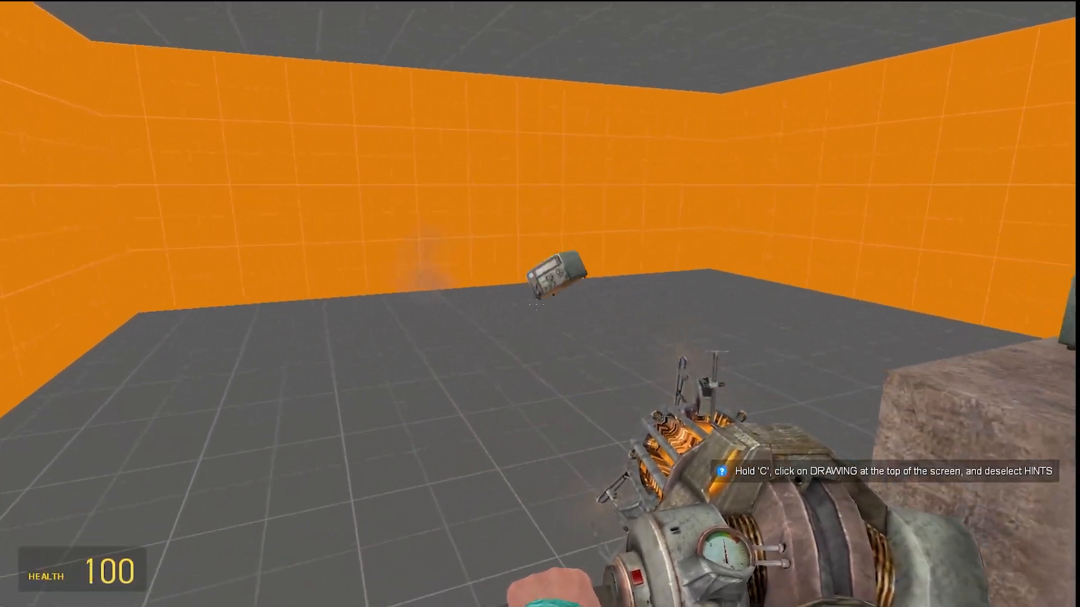
{"action": "right_click", "coordinate": [536, 304]}
{"action": "left_click", "coordinate": [535, 305]}
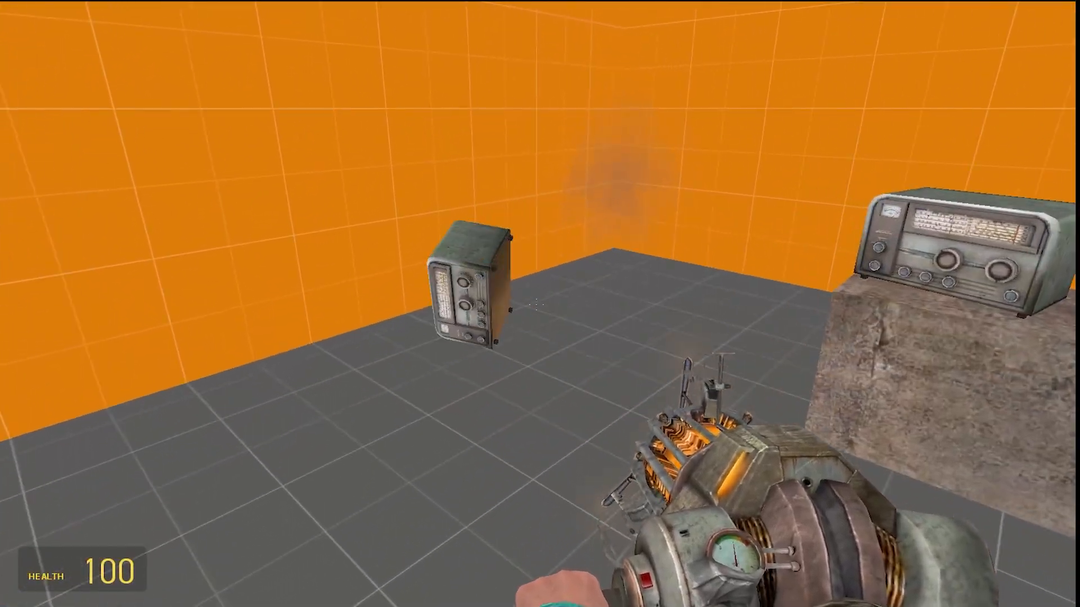
Switch to the crowbar, walk up to the movable radio and strike it, then walk around the room
{"action": "key", "text": "1"}
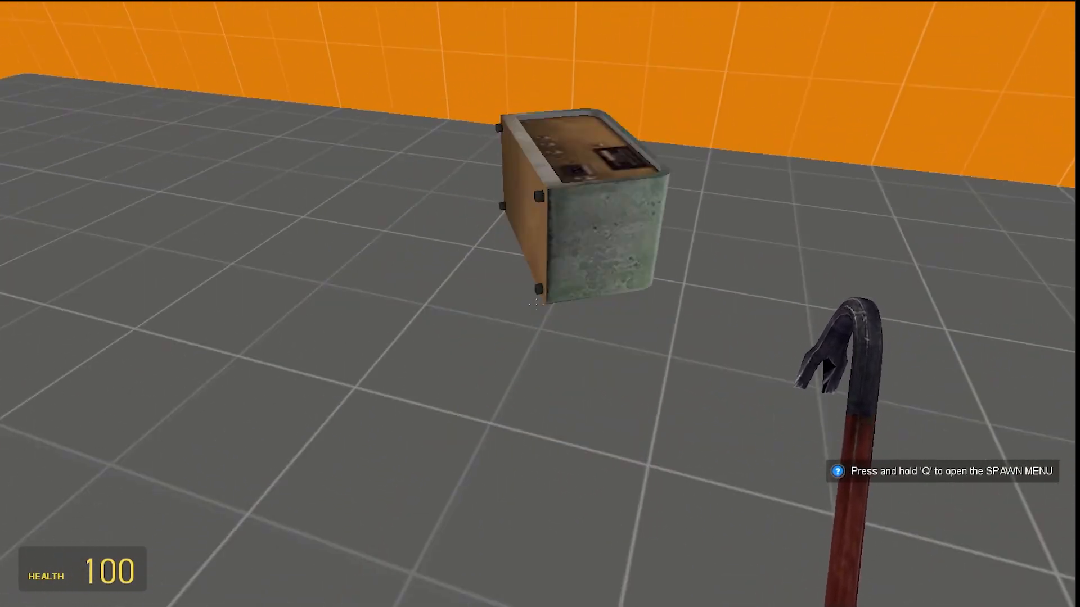
{"action": "key", "text": "d"}
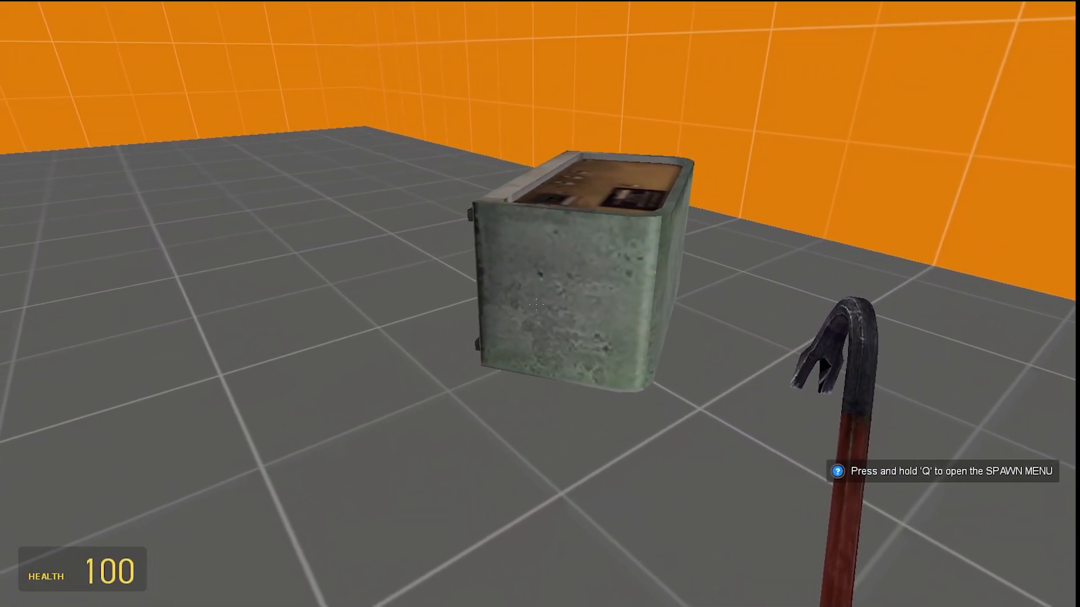
{"action": "key", "text": "a"}
{"action": "scroll", "coordinate": [535, 304], "scroll_direction": "down", "scroll_amount": 1}
{"action": "left_click", "coordinate": [536, 304]}
{"action": "right_click", "coordinate": [536, 304]}
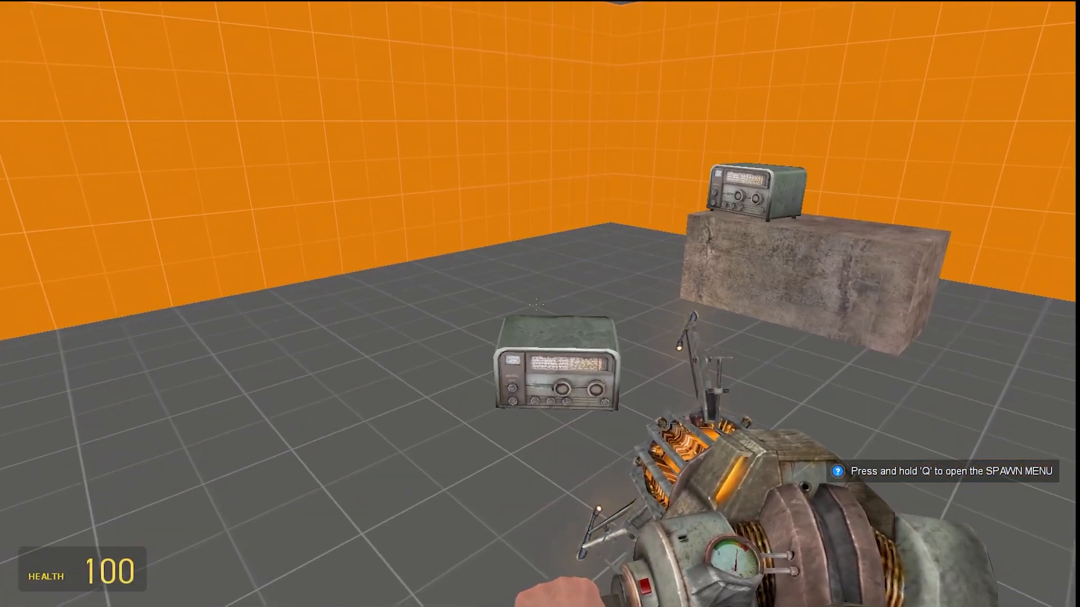
{"action": "scroll", "coordinate": [536, 304], "scroll_direction": "up", "scroll_amount": 1}
{"action": "left_click", "coordinate": [536, 304]}
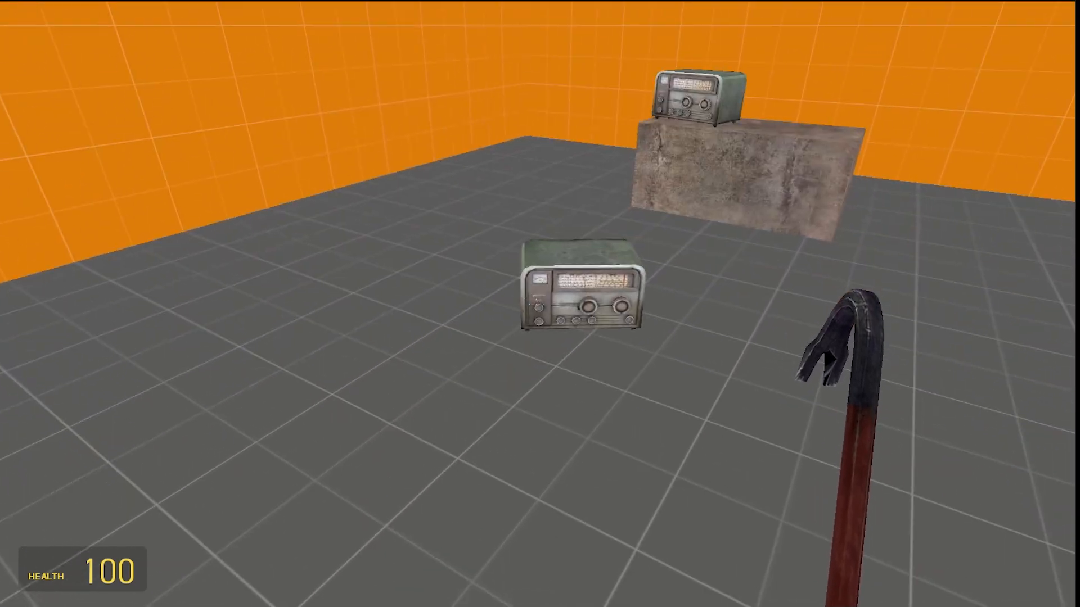
{"action": "key", "text": "w"}
{"action": "left_click", "coordinate": [537, 304]}
{"action": "left_click", "coordinate": [536, 304]}
{"action": "left_click", "coordinate": [537, 304]}
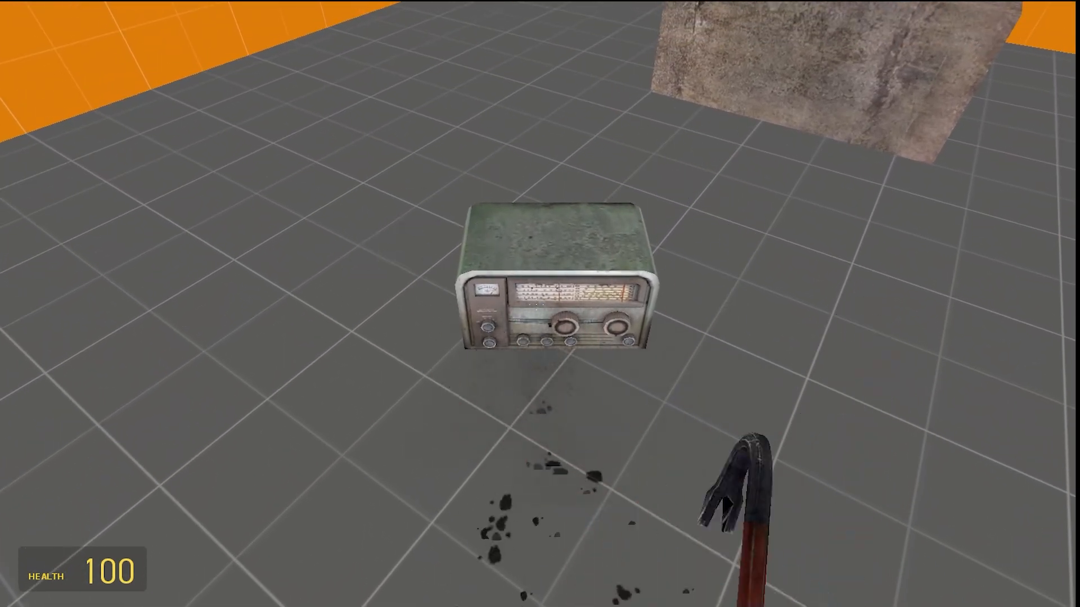
{"action": "key", "text": "s"}
{"action": "key", "text": "a"}
{"action": "key", "text": "s"}
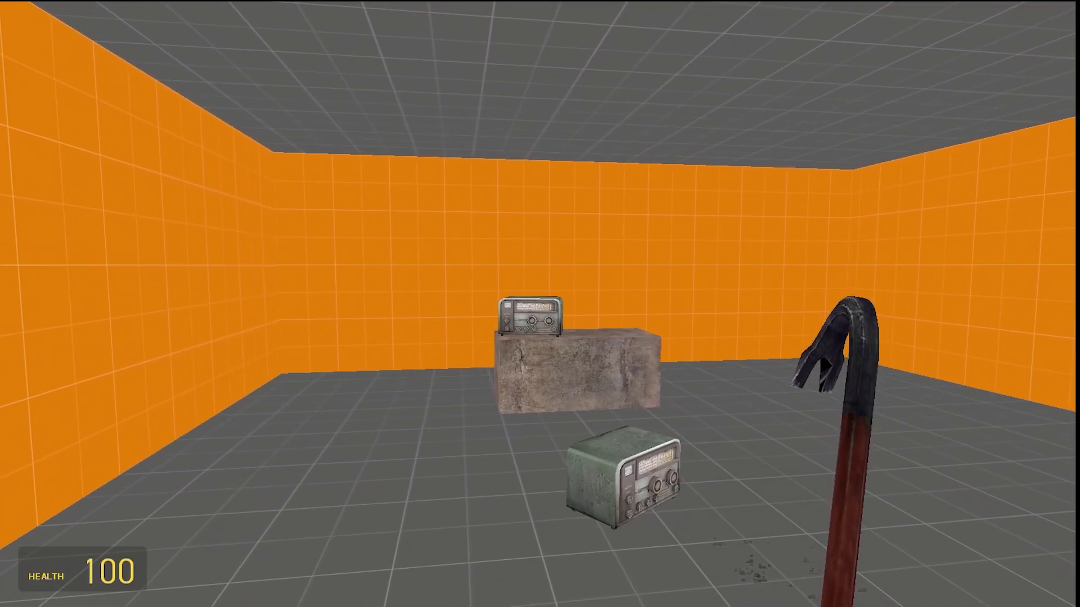
{"action": "key", "text": "w"}
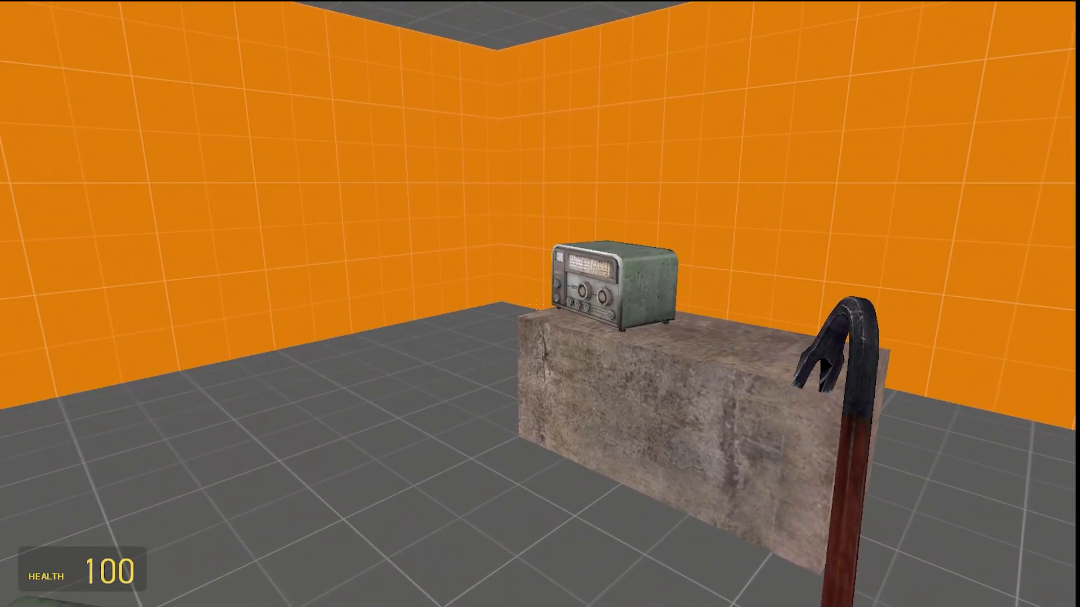
{"action": "key", "text": "s"}
Return to Hammer++, place a new entity on the concrete block and change its class to math_counter
{"action": "key", "text": "Escape"}
{"action": "key", "text": "alt+Tab"}
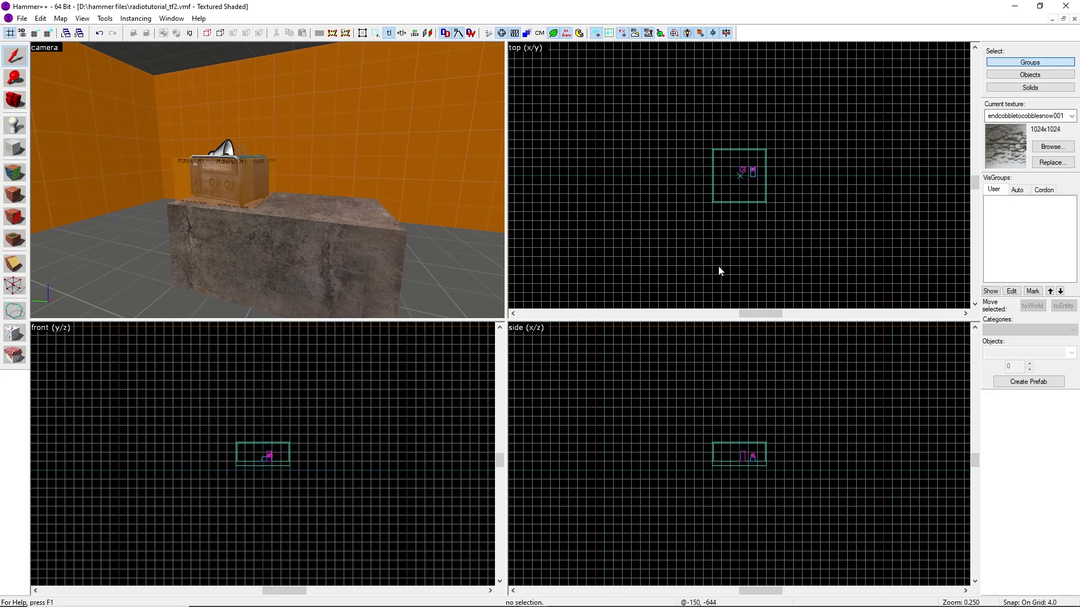
{"action": "key", "text": "z"}
{"action": "key", "text": "s"}
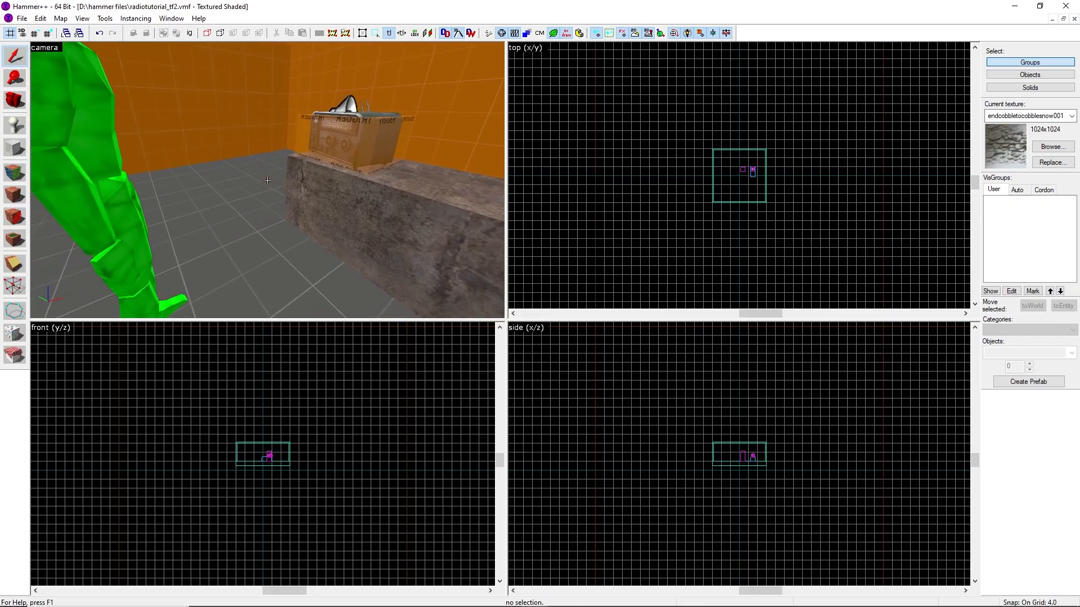
{"action": "key", "text": "w"}
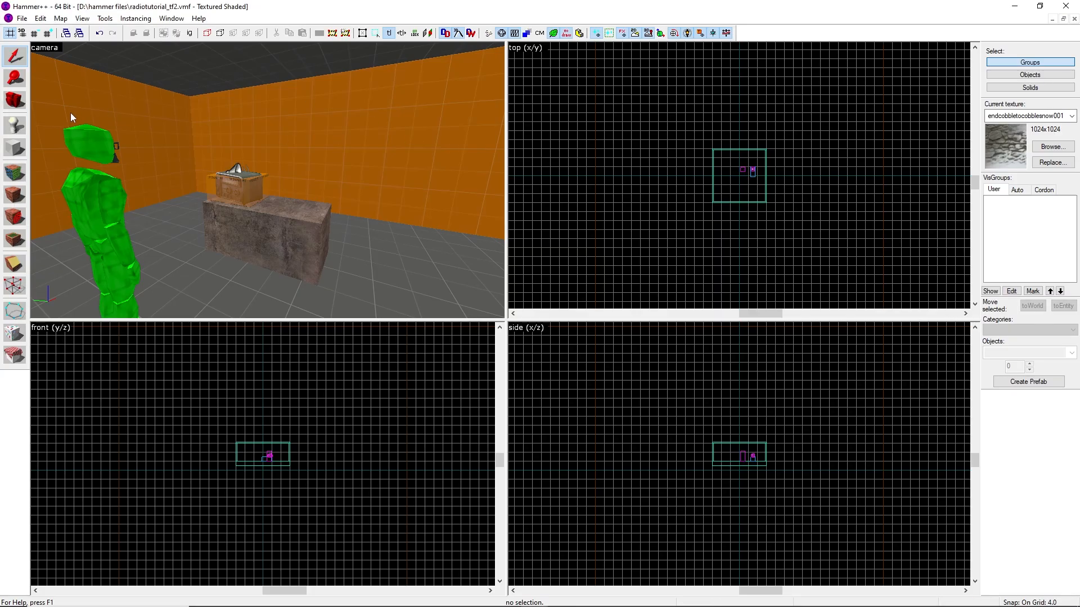
{"action": "left_click", "coordinate": [16, 126]}
{"action": "left_click", "coordinate": [295, 202]}
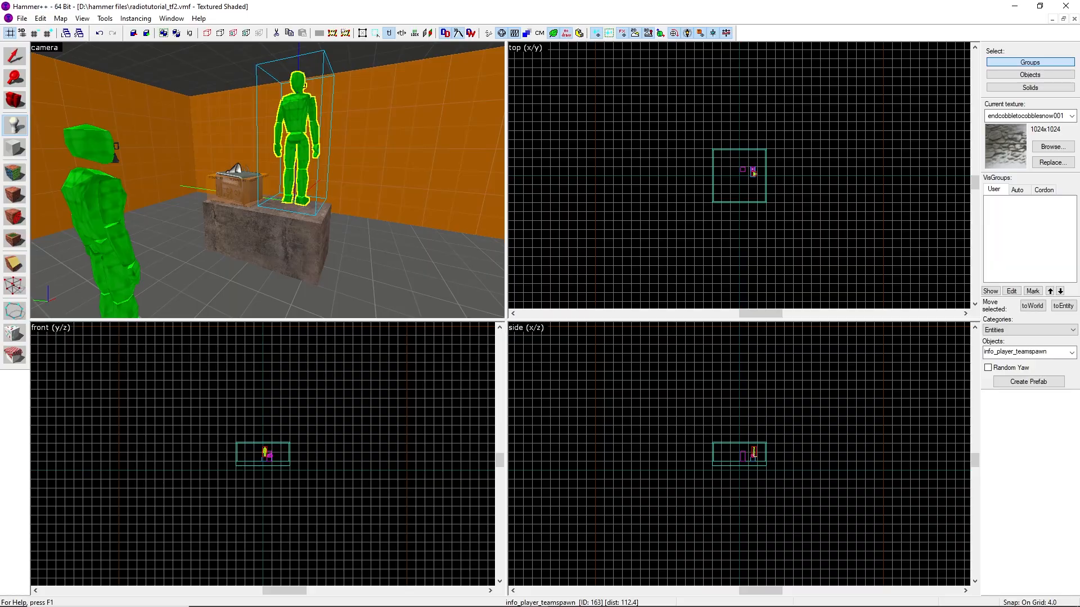
{"action": "left_click", "coordinate": [15, 56]}
{"action": "double_click", "coordinate": [302, 132]}
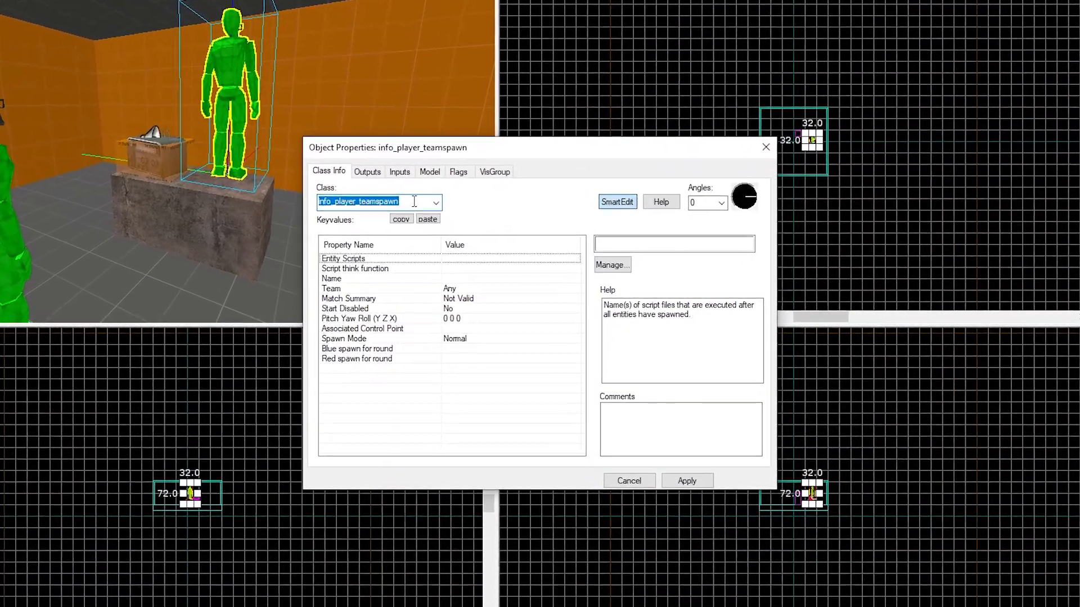
{"action": "key", "text": "BackSpace"}
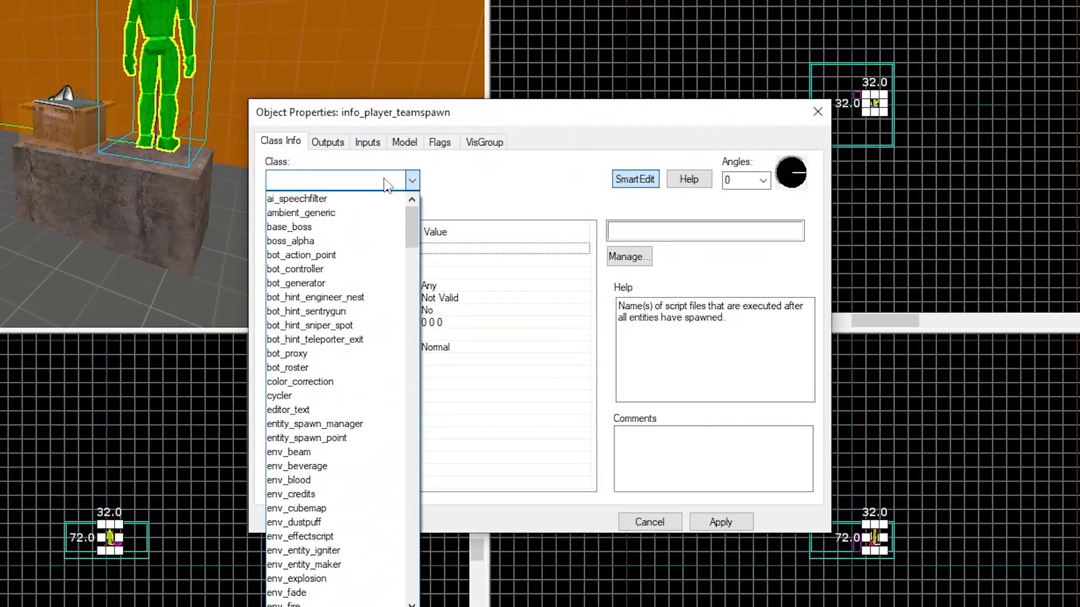
{"action": "type", "text": "math_coun"}
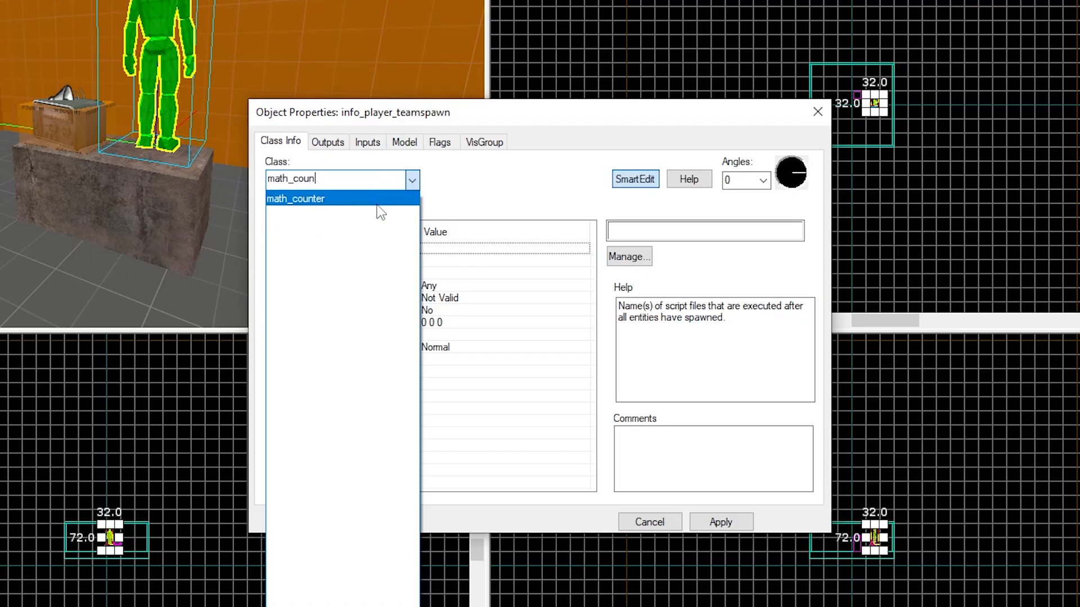
{"action": "left_click", "coordinate": [377, 204]}
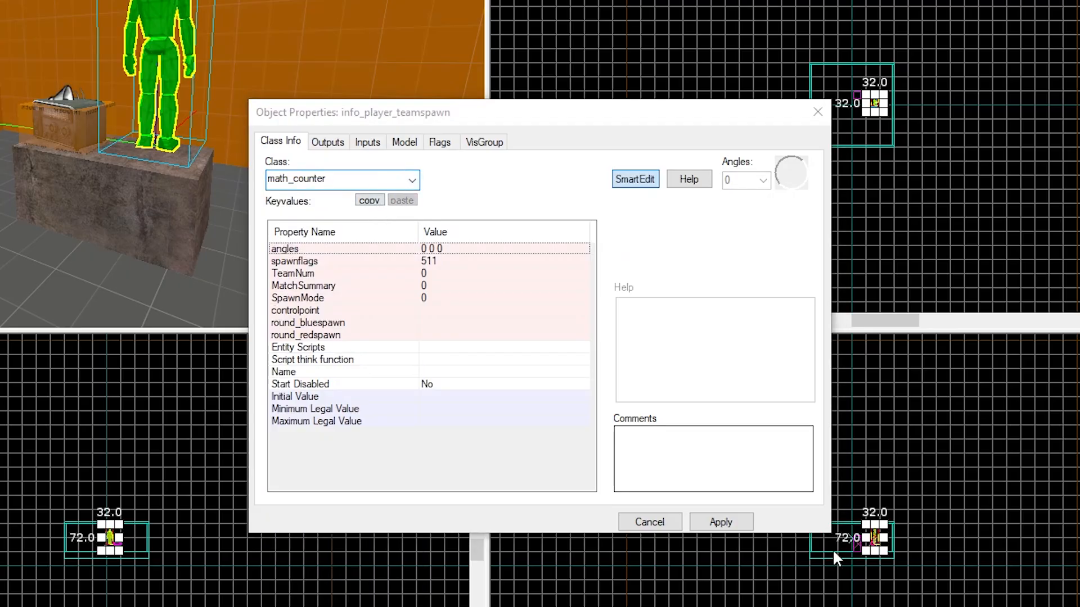
{"action": "left_click", "coordinate": [728, 523]}
{"action": "left_click", "coordinate": [818, 111]}
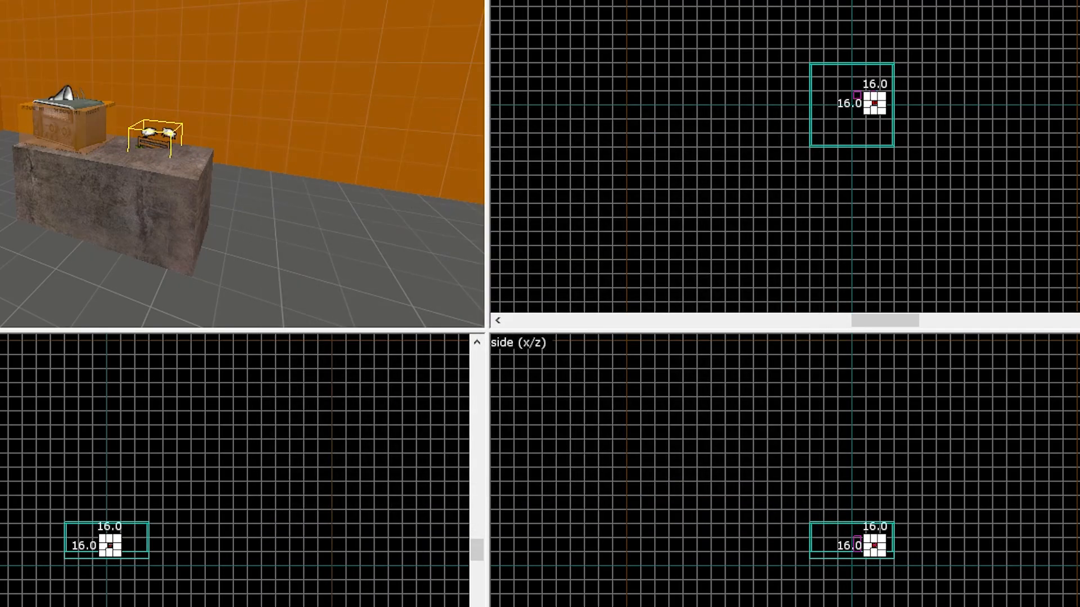
Open the math_counter's properties and name it math_guy
{"action": "key", "text": "shift+e"}
{"action": "left_click", "coordinate": [144, 200]}
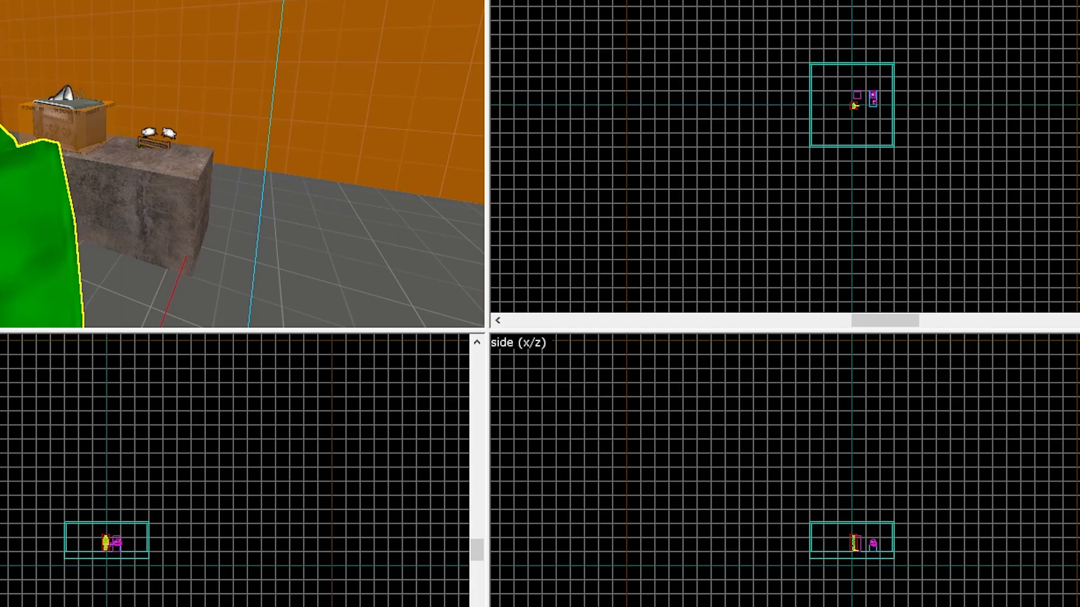
{"action": "key", "text": "shift+s"}
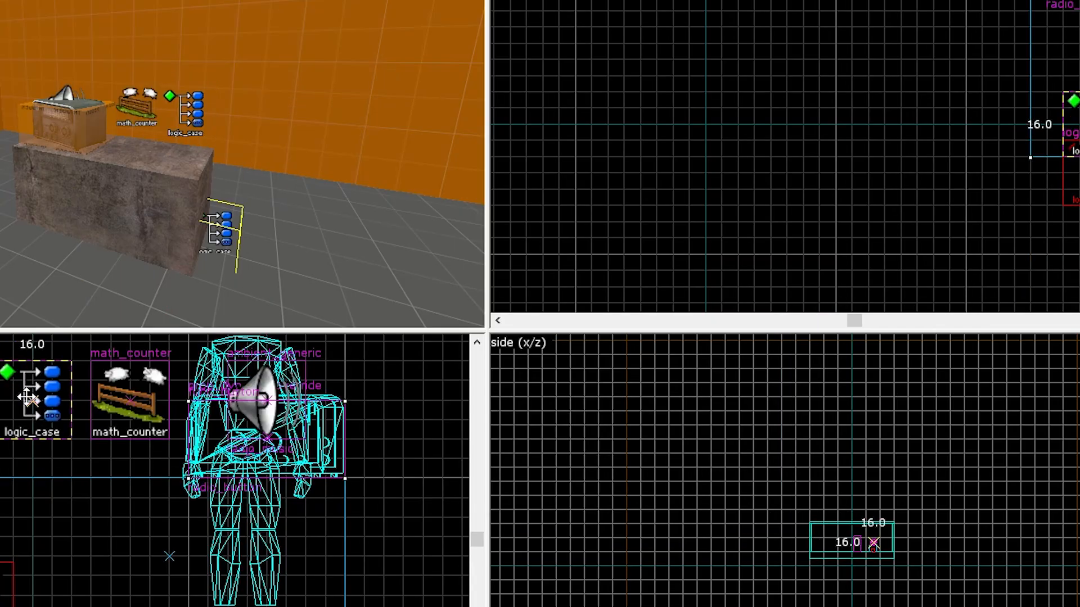
{"action": "left_click", "coordinate": [784, 205]}
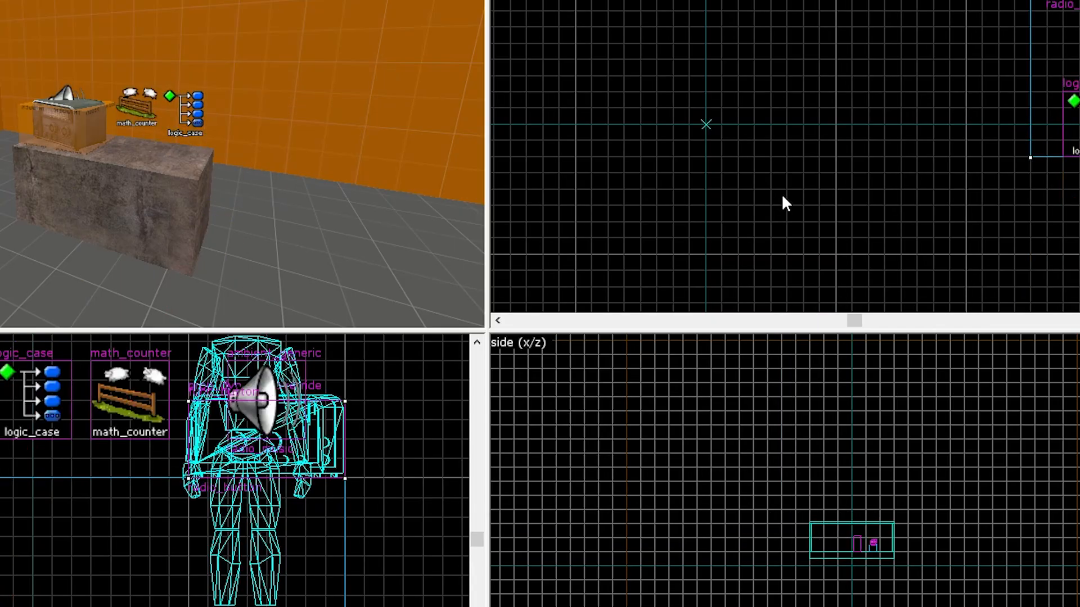
{"action": "double_click", "coordinate": [83, 96]}
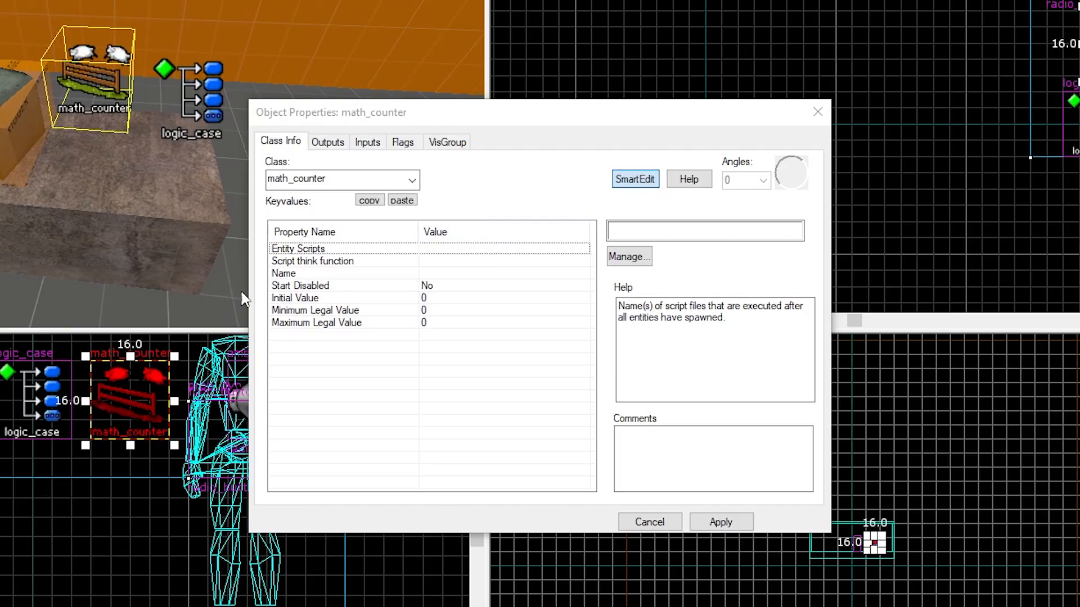
{"action": "left_click", "coordinate": [306, 274]}
{"action": "left_click", "coordinate": [694, 229]}
{"action": "type", "text": "math_guy"}
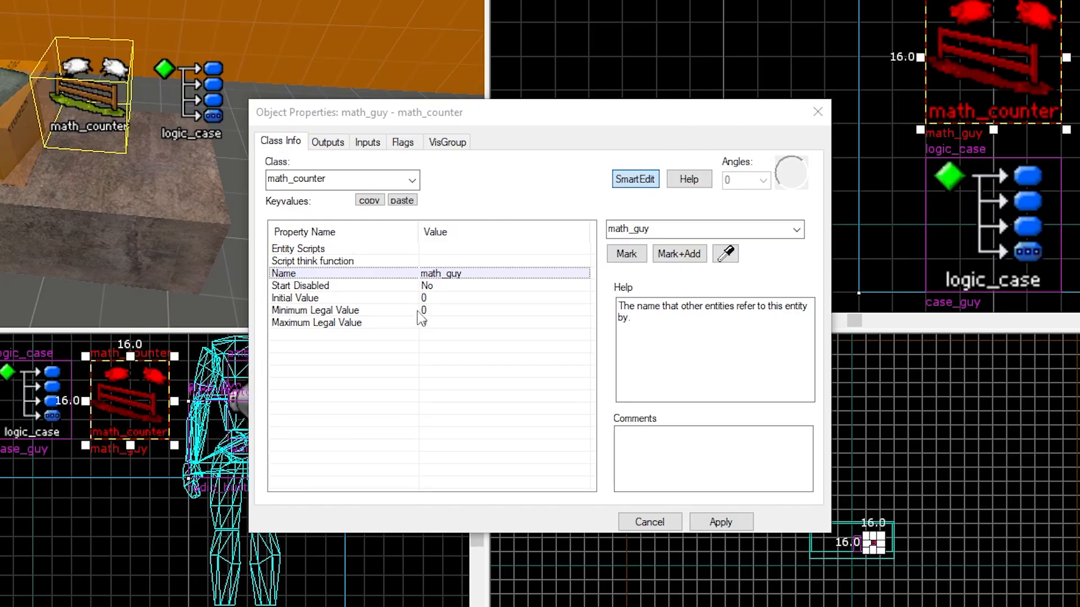
Set the counter's Maximum Legal Value to 3 and apply
{"action": "left_click", "coordinate": [352, 322]}
{"action": "left_click", "coordinate": [646, 235]}
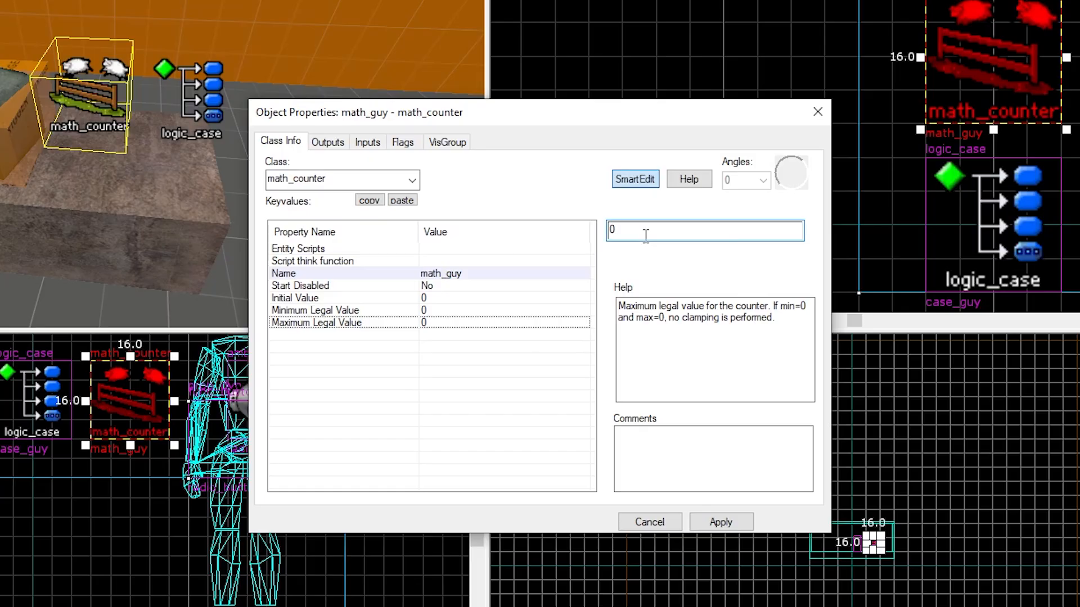
{"action": "key", "text": "BackSpace"}
{"action": "type", "text": "3"}
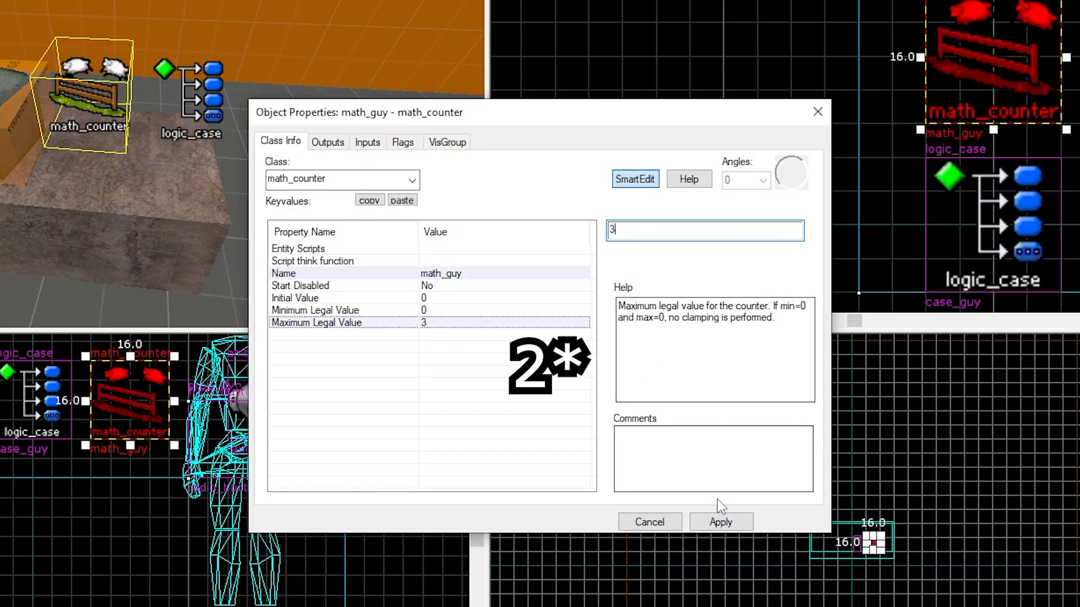
{"action": "left_click", "coordinate": [720, 521]}
{"action": "left_click", "coordinate": [432, 299]}
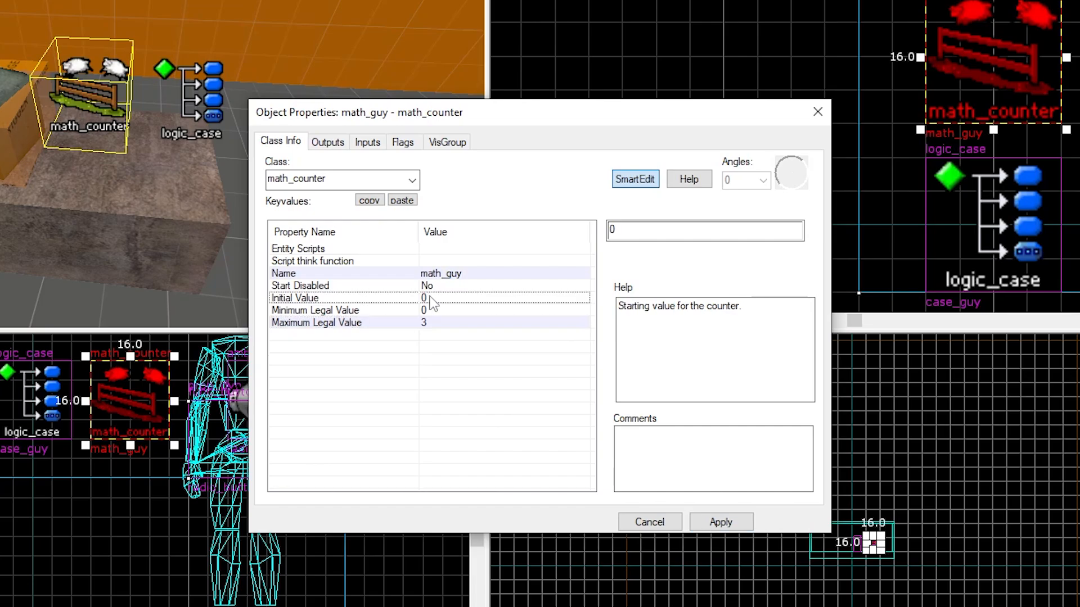
{"action": "left_click", "coordinate": [403, 142]}
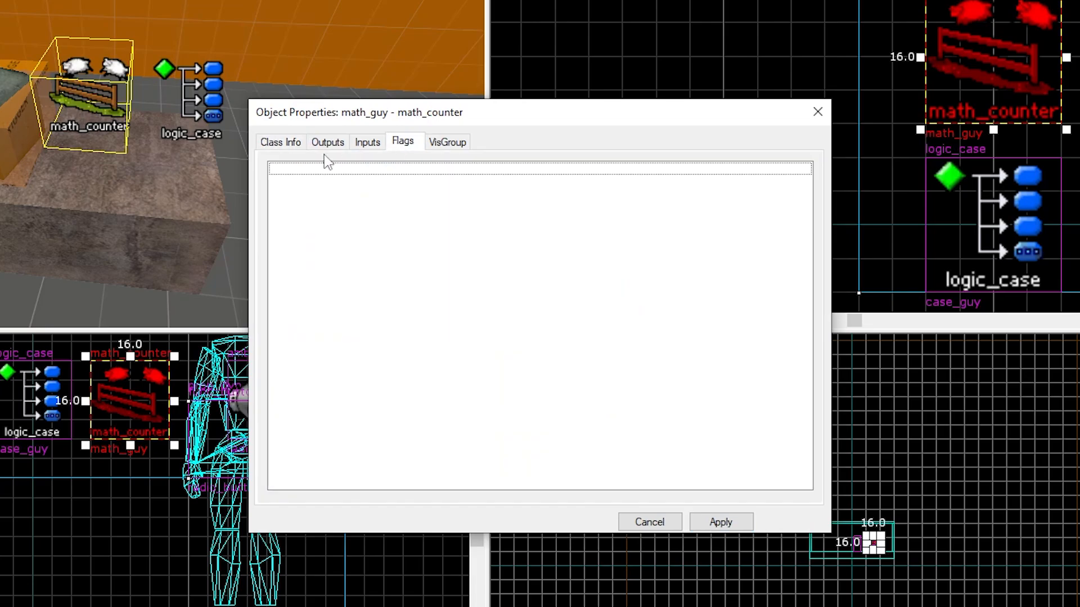
{"action": "left_click", "coordinate": [279, 142]}
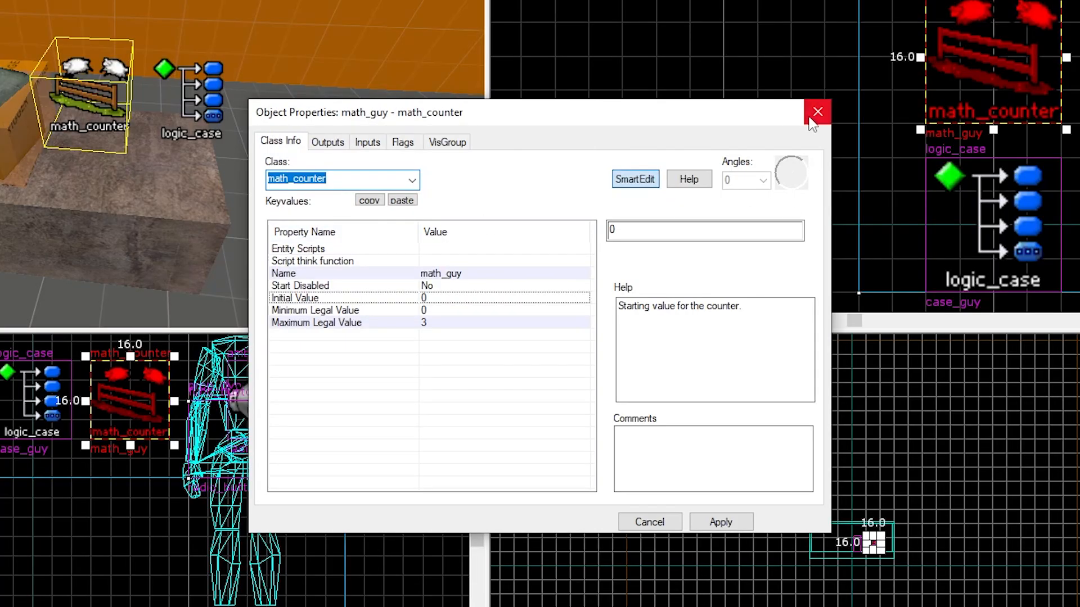
Add an OutValue output on math_guy targeting case_guy with the InValue input, and apply
{"action": "left_click", "coordinate": [328, 141]}
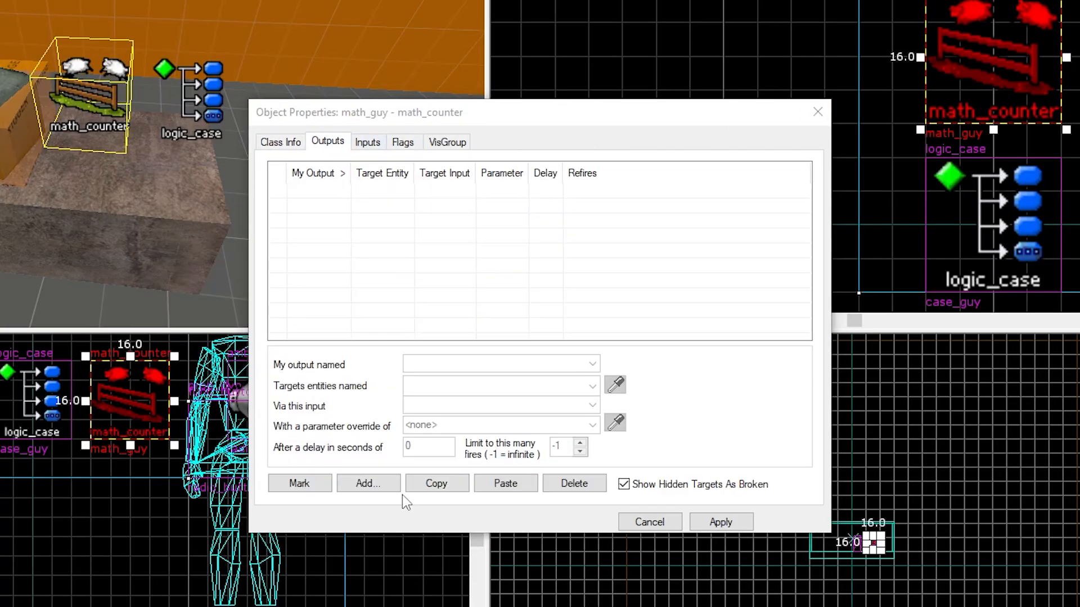
{"action": "left_click", "coordinate": [366, 484]}
{"action": "left_click", "coordinate": [593, 364]}
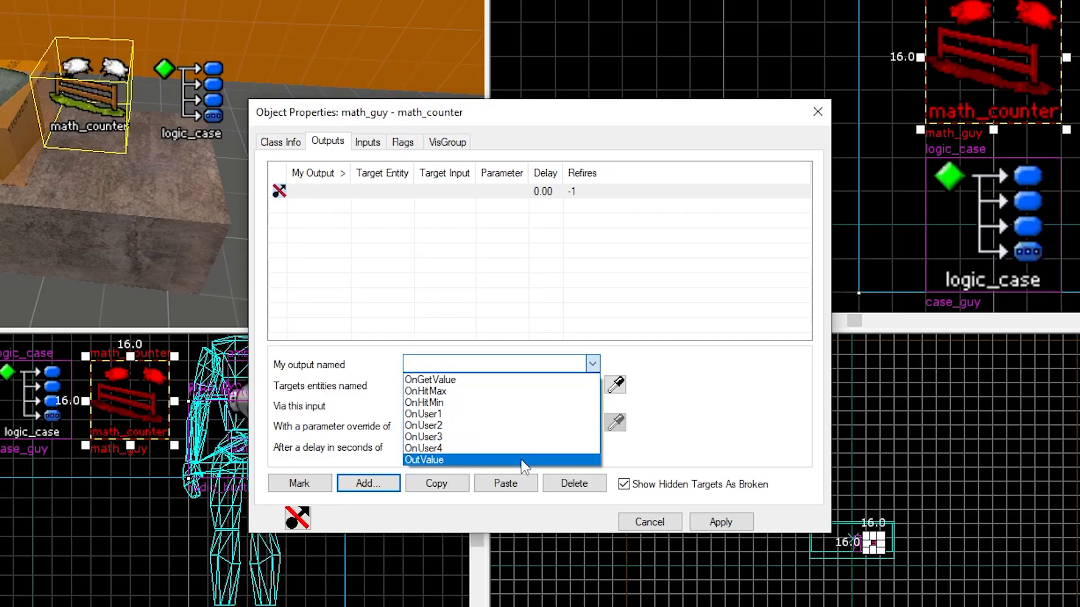
{"action": "left_click", "coordinate": [562, 460]}
{"action": "left_click", "coordinate": [590, 387]}
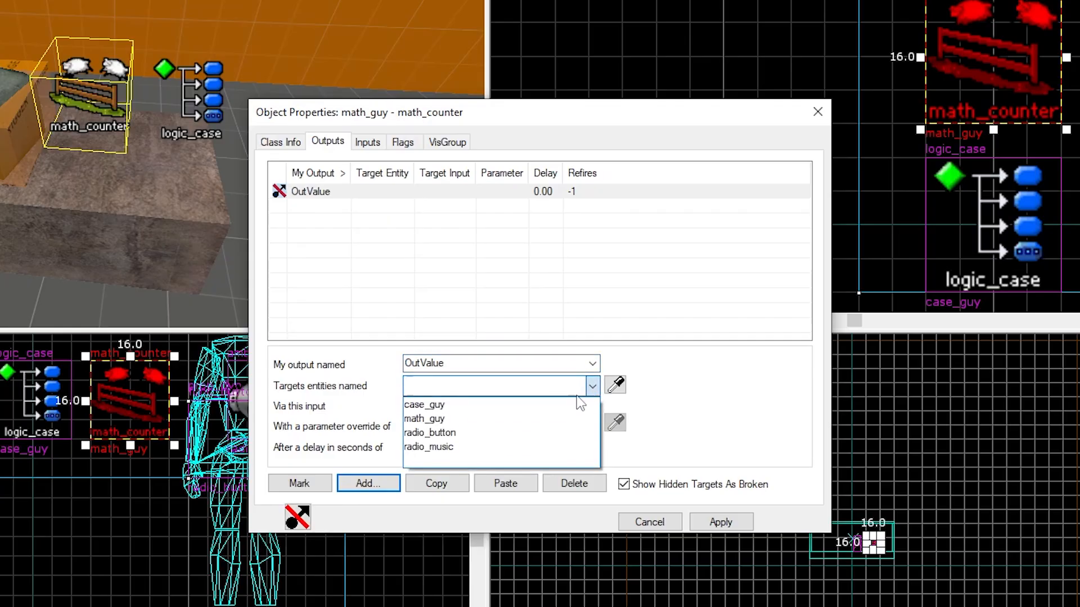
{"action": "left_click", "coordinate": [525, 405]}
{"action": "left_click", "coordinate": [592, 410]}
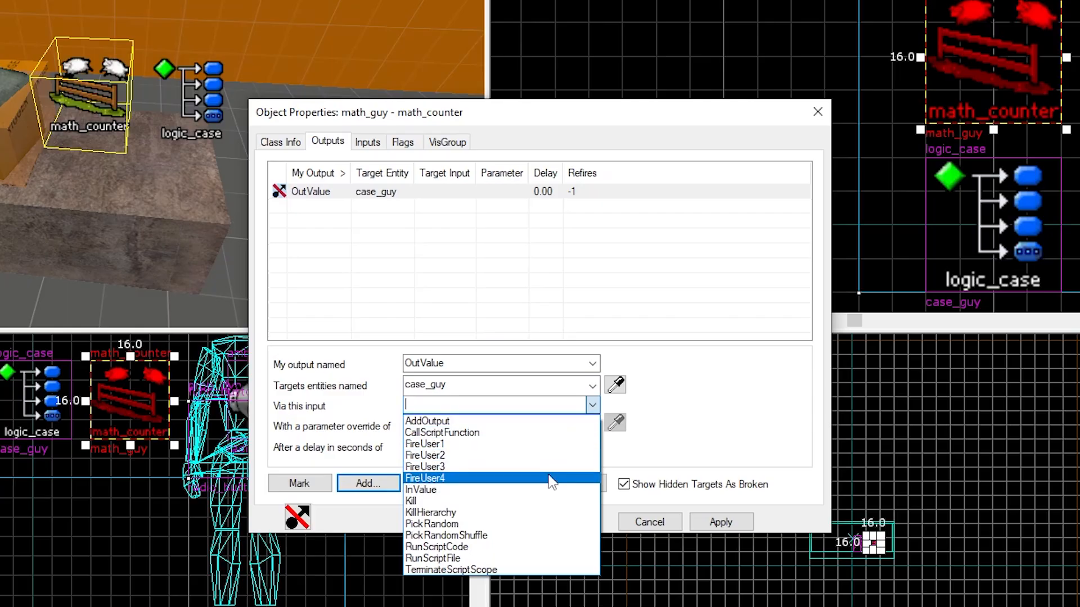
{"action": "left_click", "coordinate": [496, 490]}
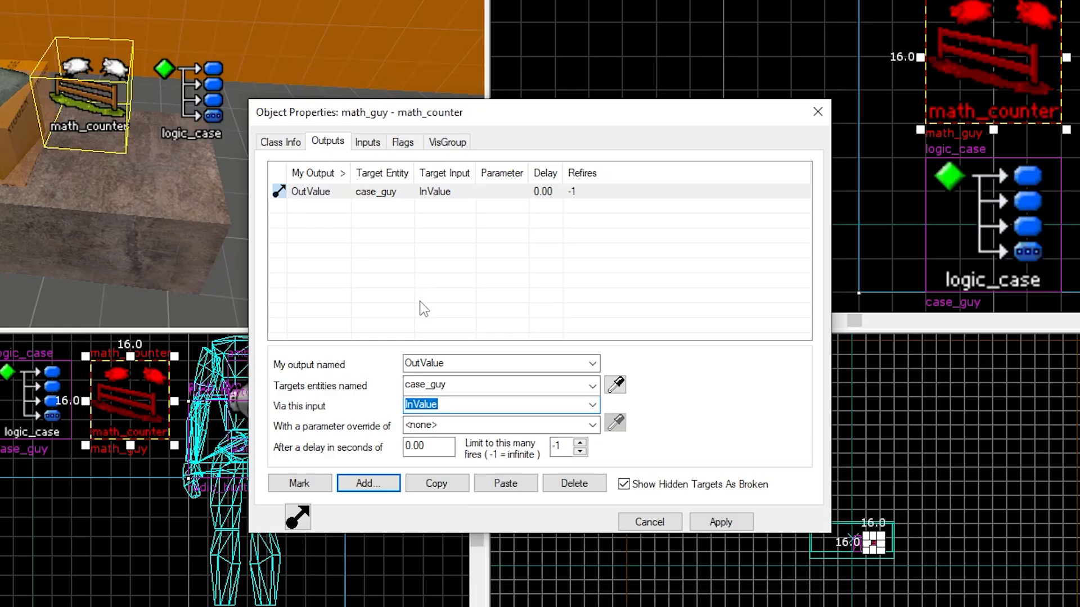
{"action": "left_click", "coordinate": [718, 523]}
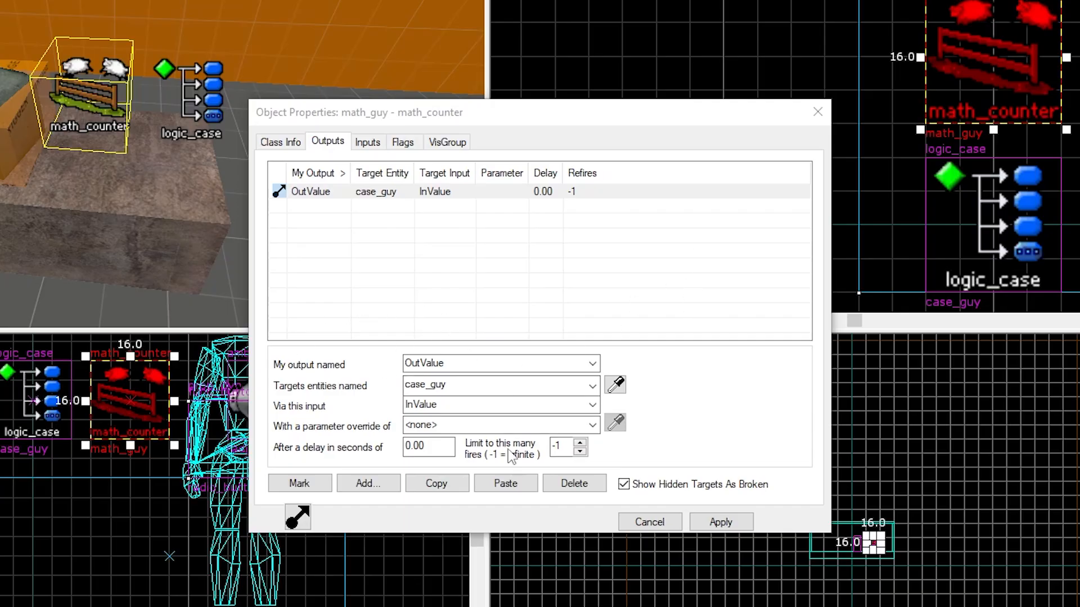
Open radio_button's properties and add an OnDamaged output targeting math_guy
{"action": "left_click", "coordinate": [716, 521]}
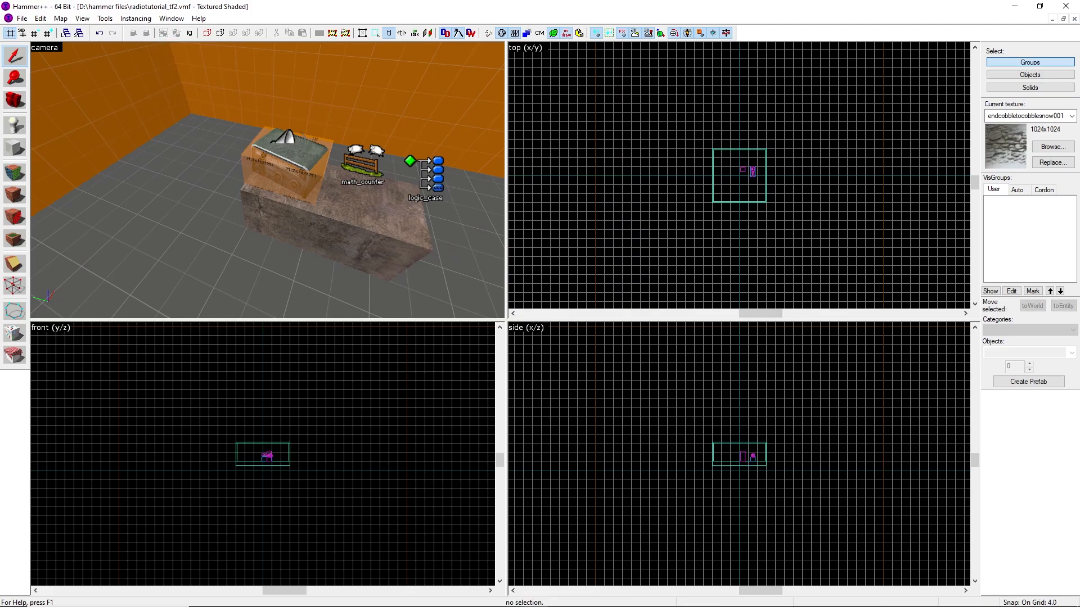
{"action": "key", "text": "w"}
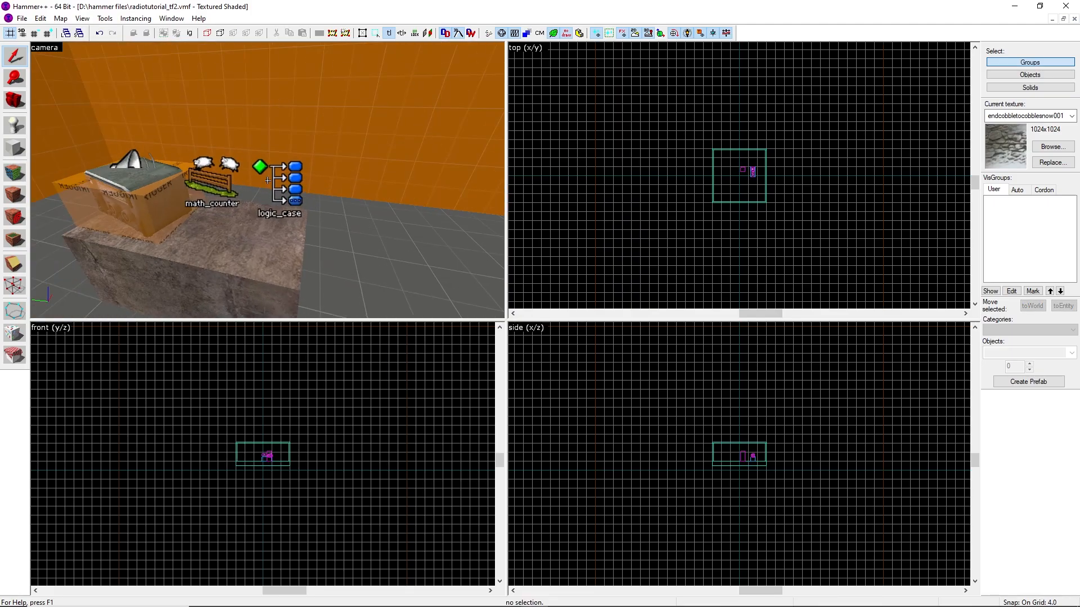
{"action": "key", "text": "z"}
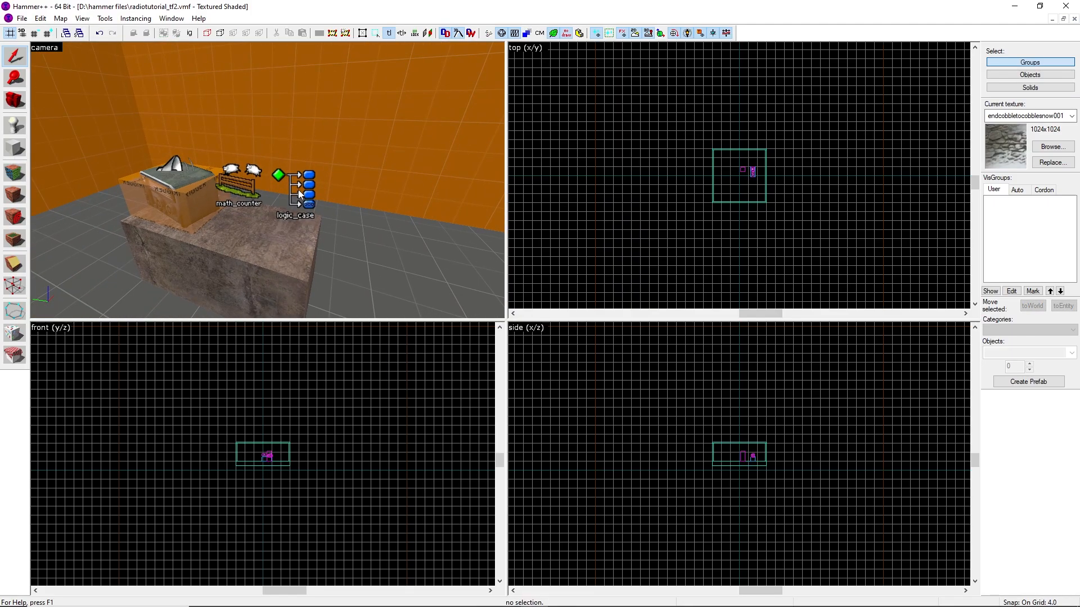
{"action": "left_click", "coordinate": [175, 210]}
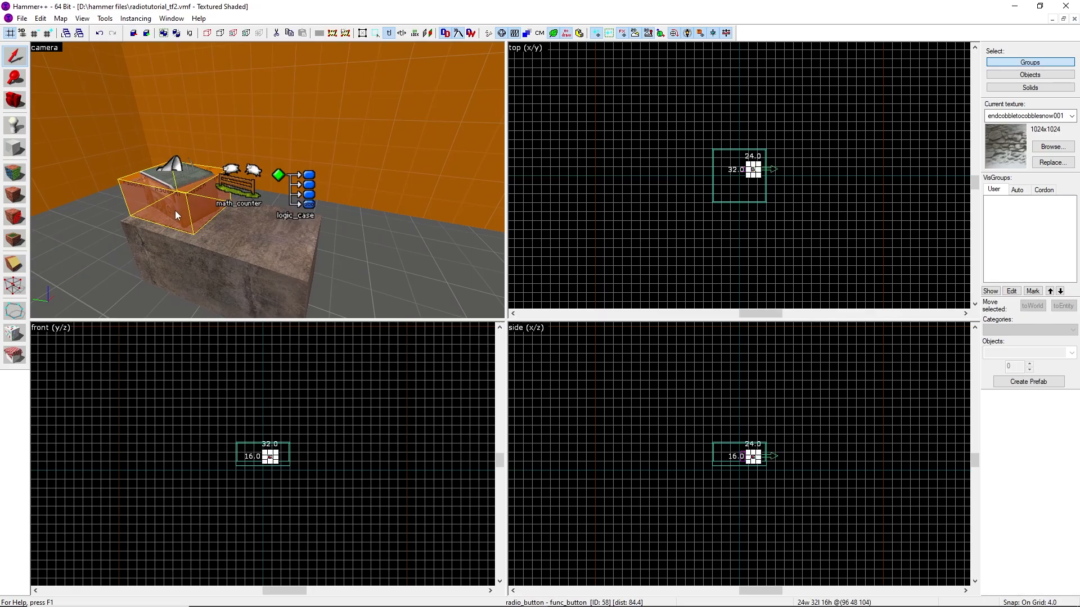
{"action": "key", "text": "alt+Return"}
{"action": "left_click", "coordinate": [452, 201]}
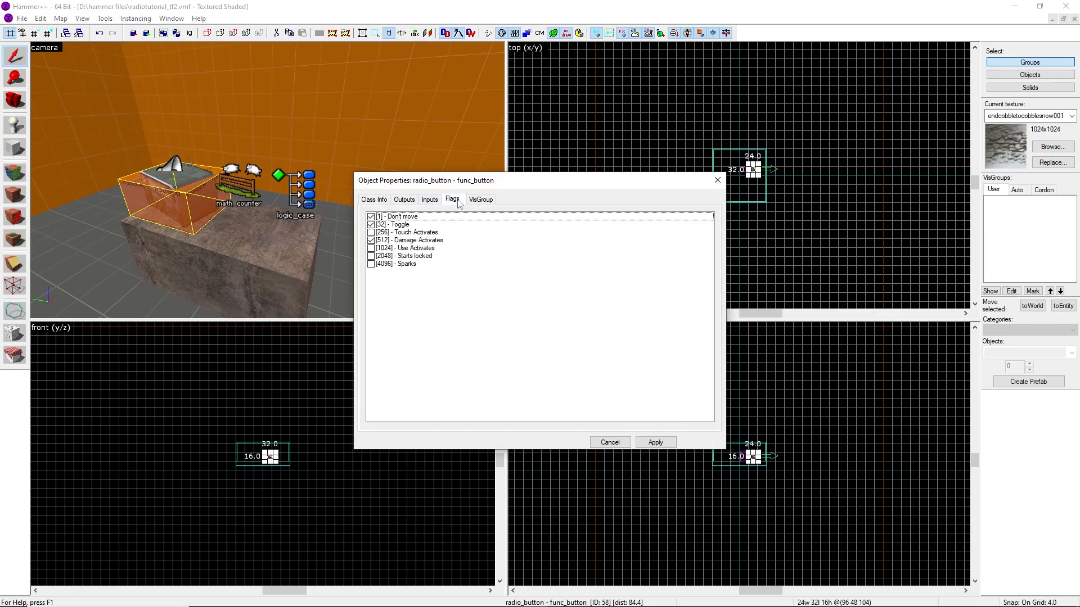
{"action": "left_click", "coordinate": [384, 201]}
{"action": "left_click", "coordinate": [406, 200]}
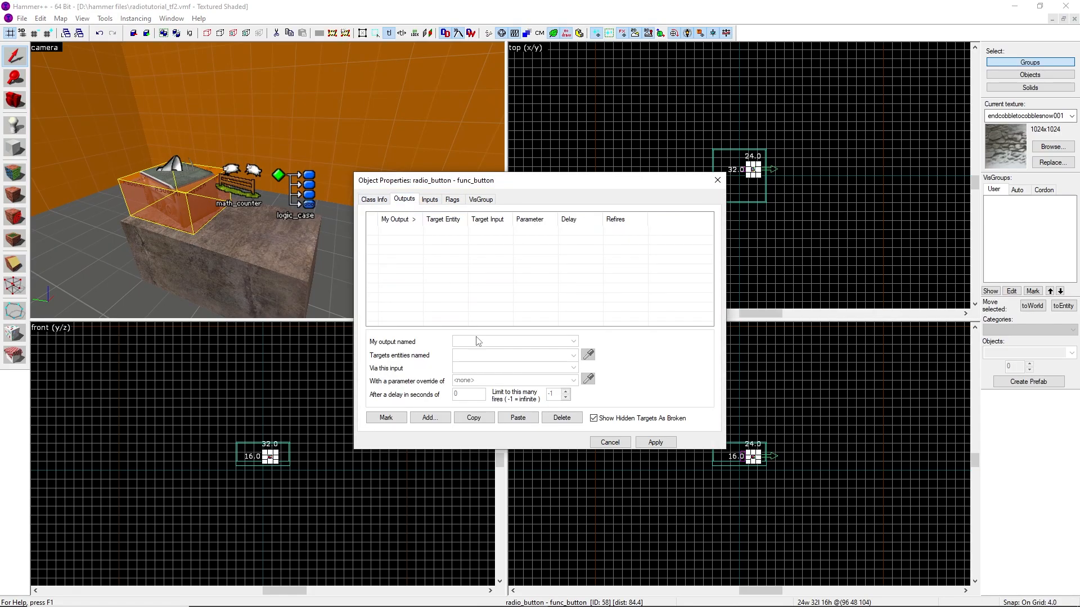
{"action": "left_click", "coordinate": [429, 417]}
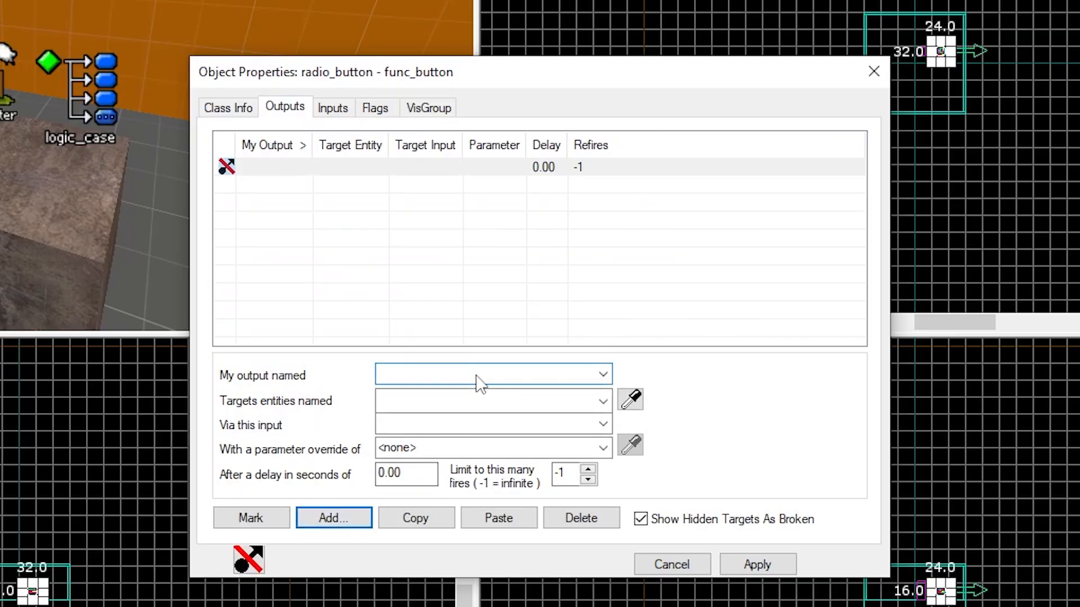
{"action": "type", "text": "OnDamaged"}
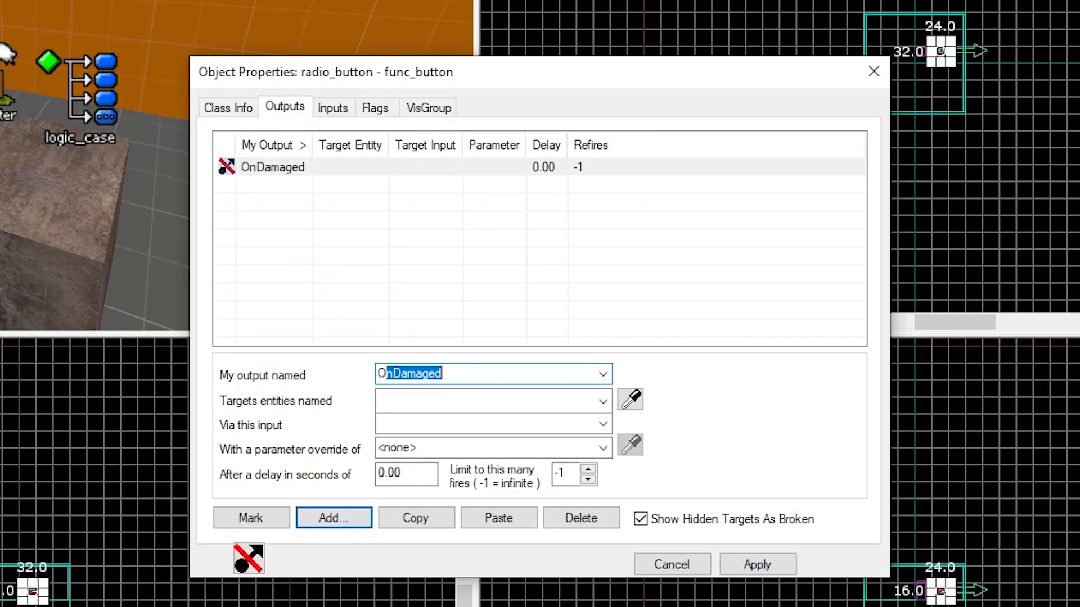
{"action": "left_click", "coordinate": [602, 402]}
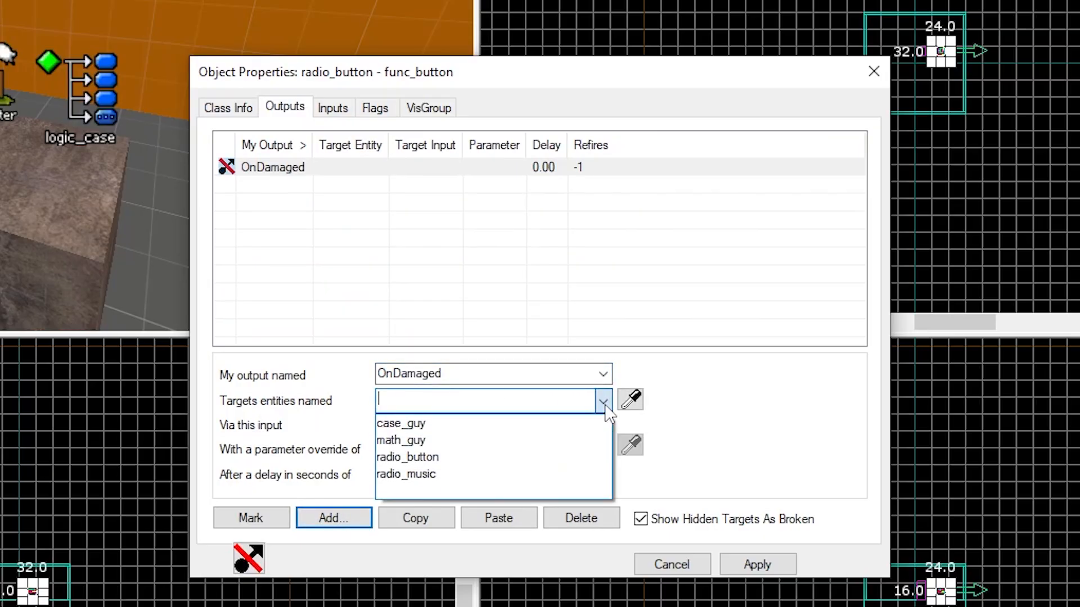
{"action": "left_click", "coordinate": [511, 440]}
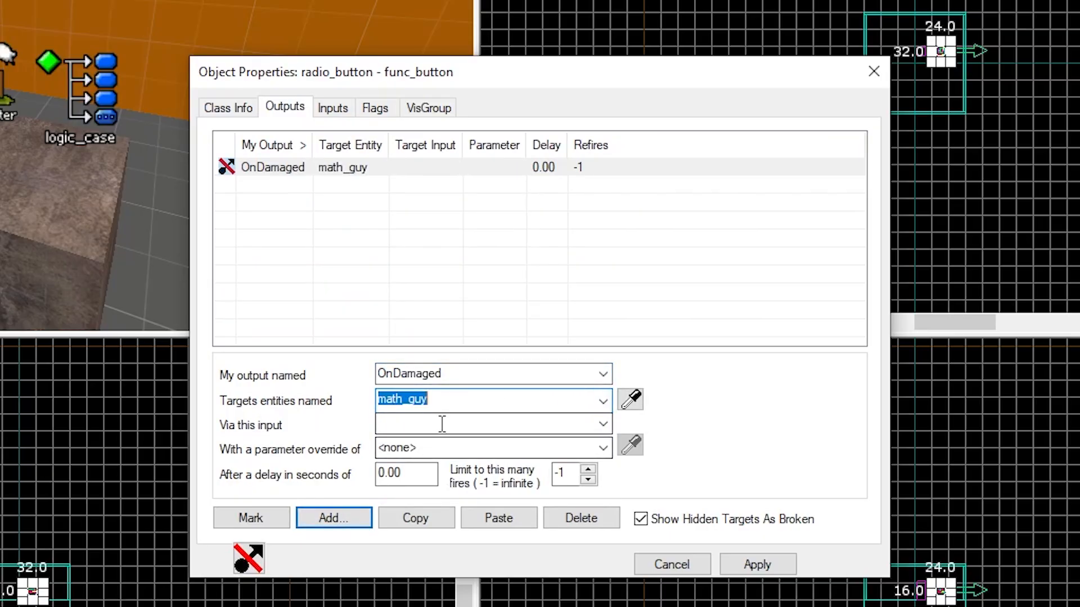
Set that output's input to Add with a parameter override of 1, apply and close the dialog
{"action": "left_click", "coordinate": [603, 424]}
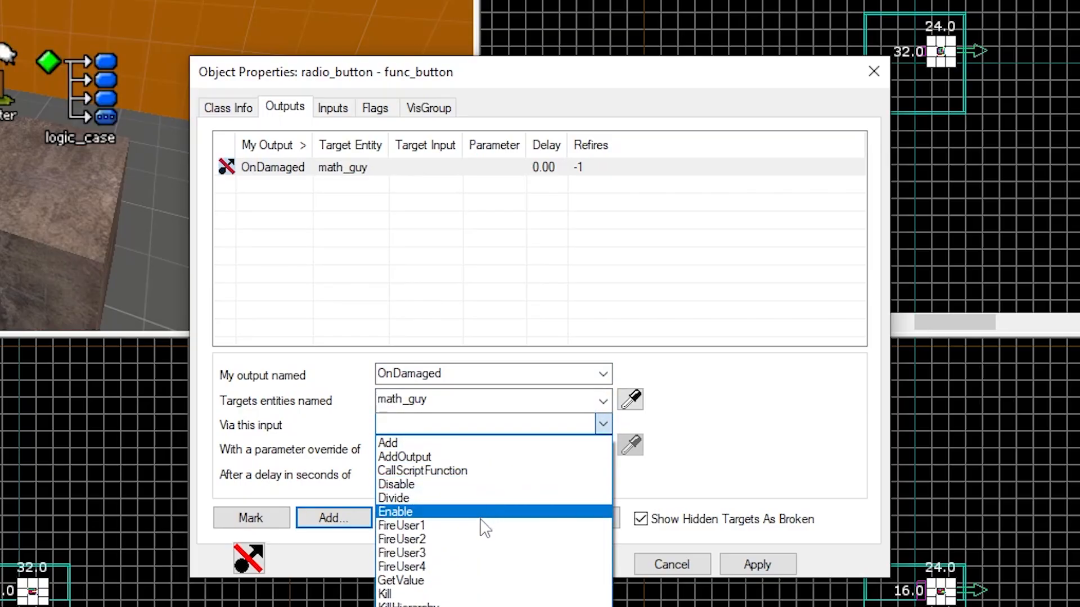
{"action": "left_click", "coordinate": [456, 443]}
{"action": "left_click", "coordinate": [476, 453]}
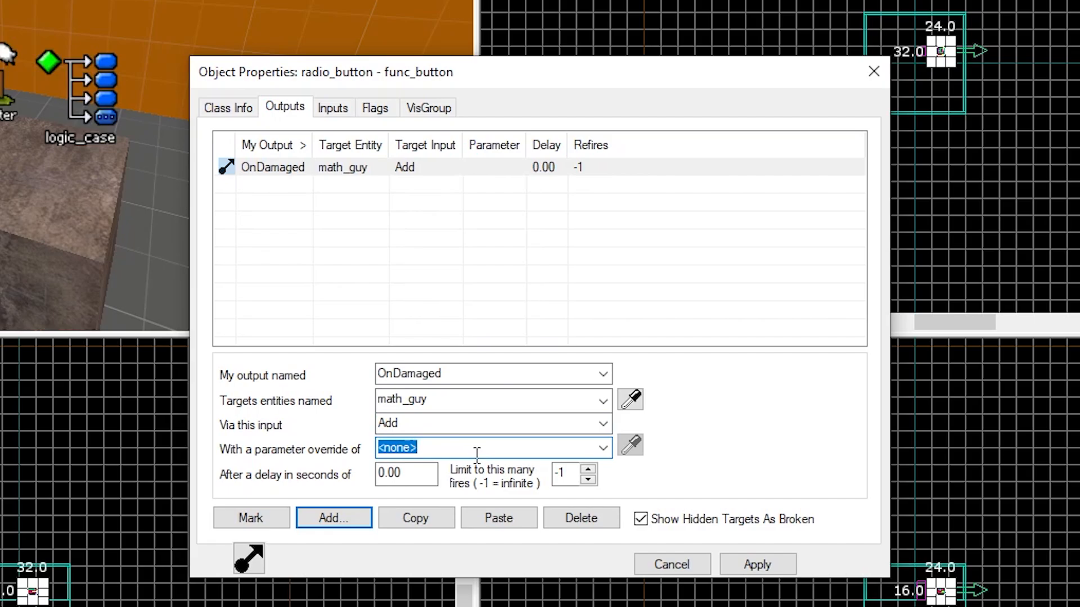
{"action": "key", "text": "BackSpace"}
{"action": "type", "text": "1"}
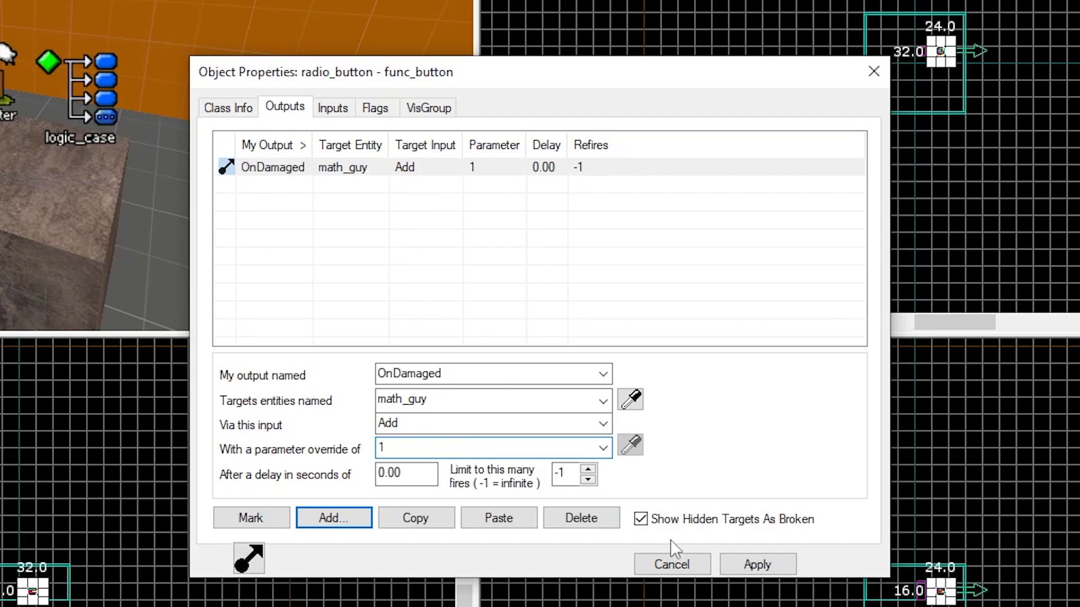
{"action": "left_click", "coordinate": [756, 568]}
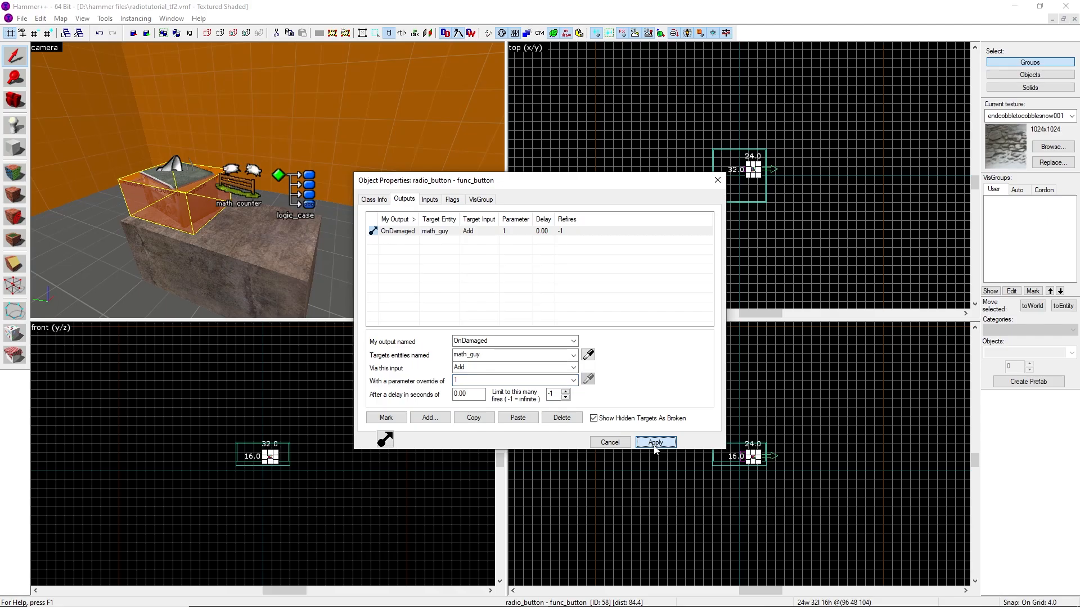
{"action": "left_click", "coordinate": [718, 181]}
Review the math_counter's and radio_music's properties and flags
{"action": "left_click", "coordinate": [640, 188]}
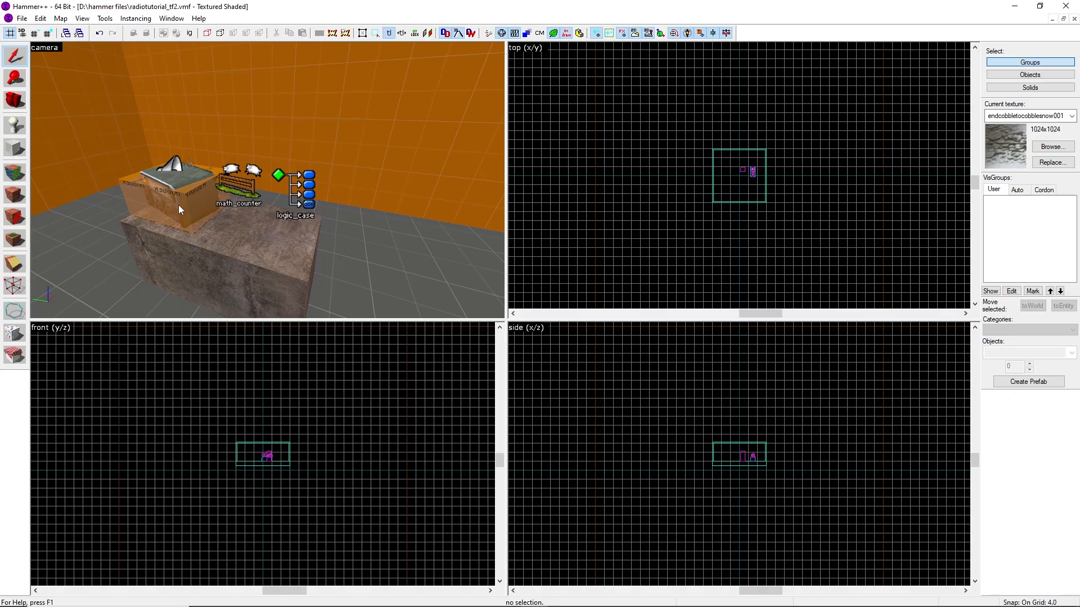
{"action": "double_click", "coordinate": [231, 192]}
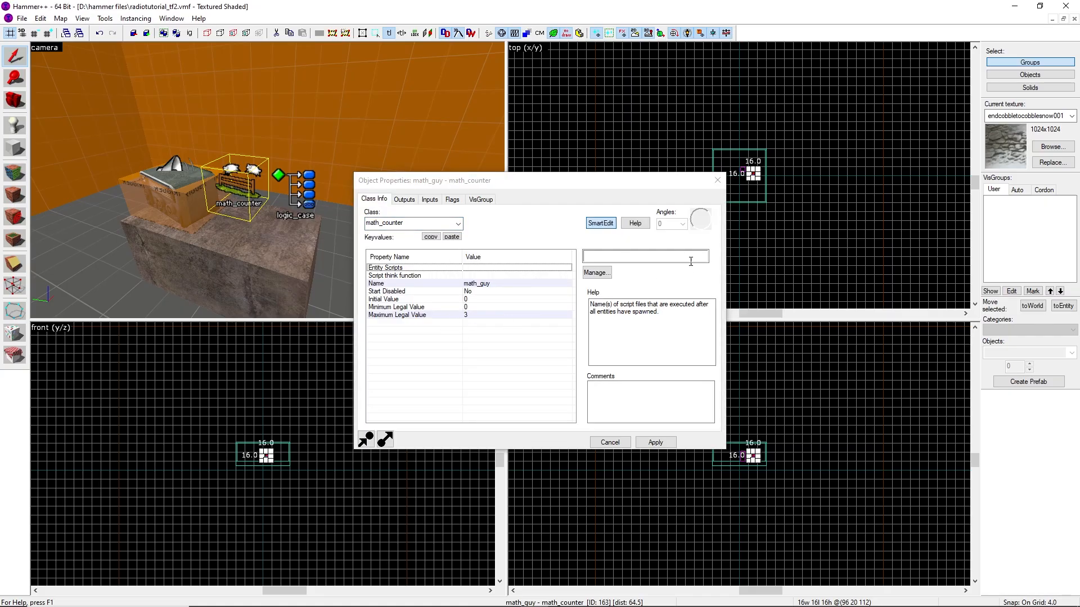
{"action": "left_click", "coordinate": [717, 180]}
{"action": "left_click", "coordinate": [588, 144]}
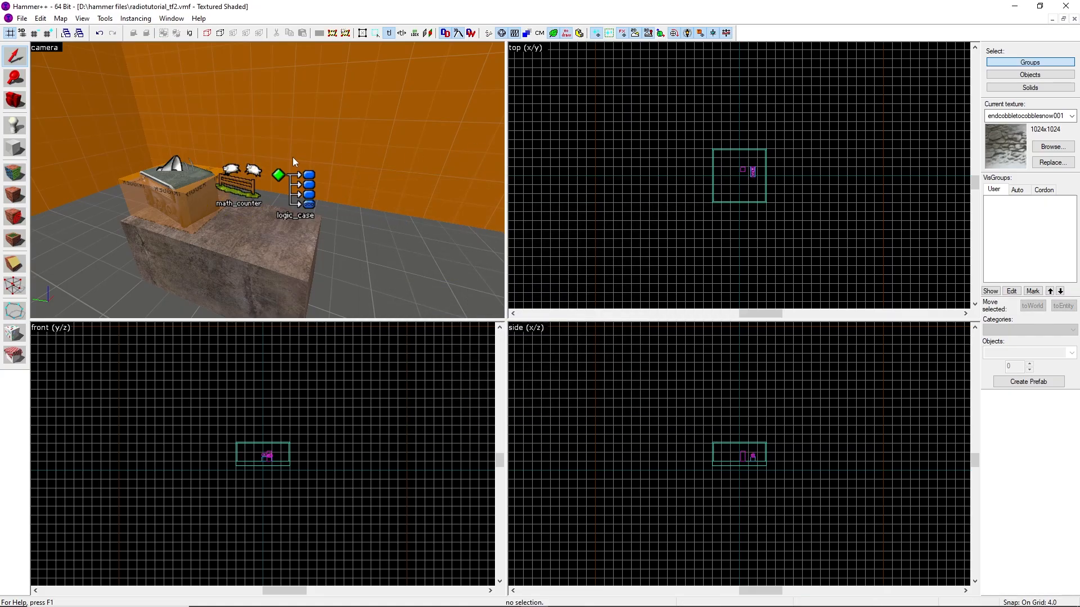
{"action": "double_click", "coordinate": [176, 165]}
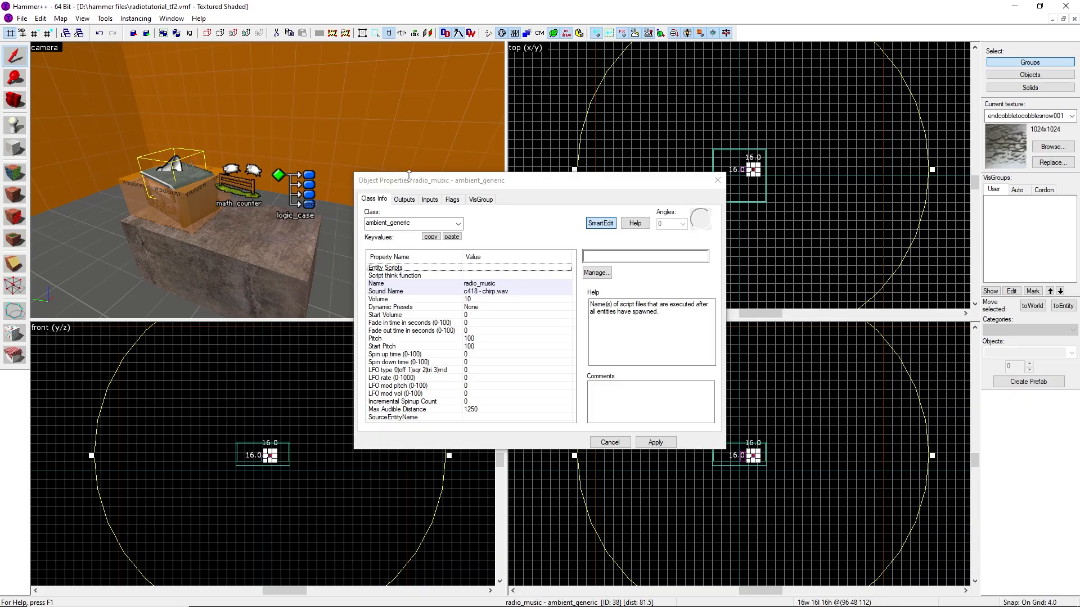
{"action": "left_click", "coordinate": [453, 201]}
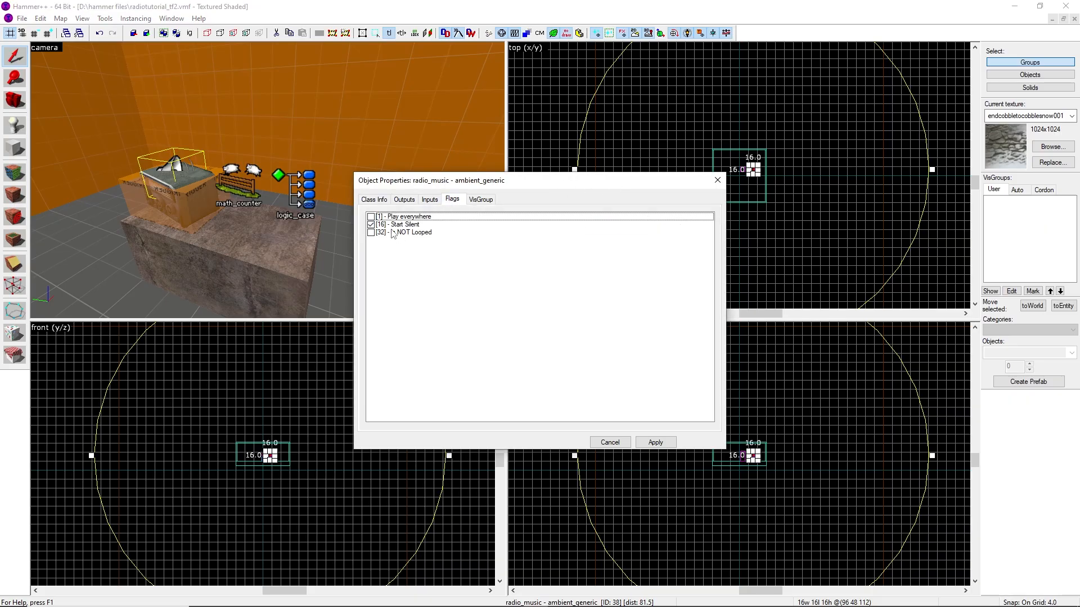
{"action": "left_click", "coordinate": [373, 200]}
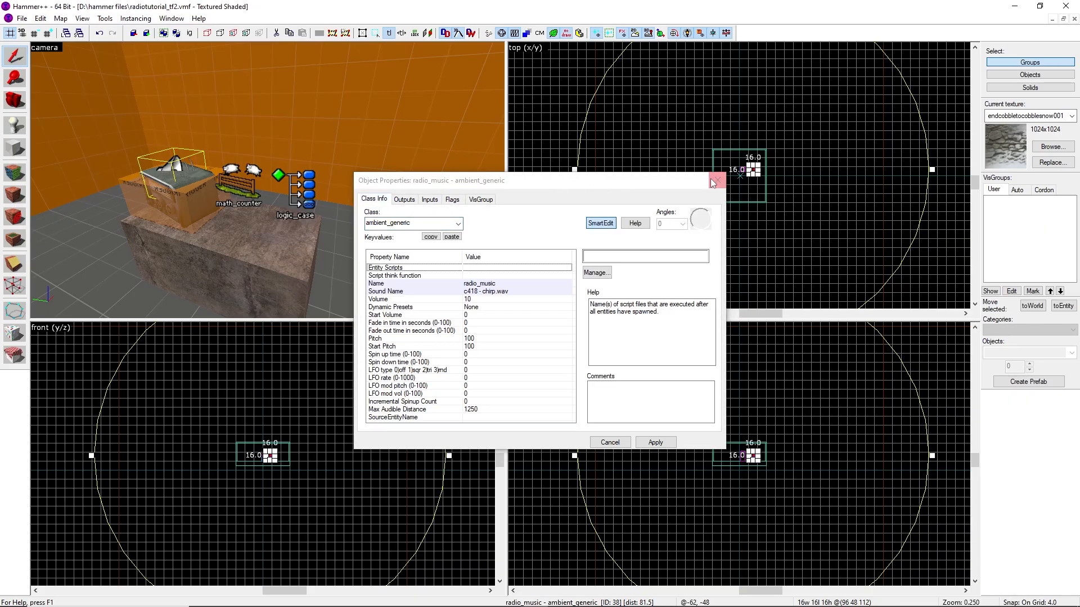
{"action": "left_click", "coordinate": [717, 180]}
{"action": "key", "text": "Escape"}
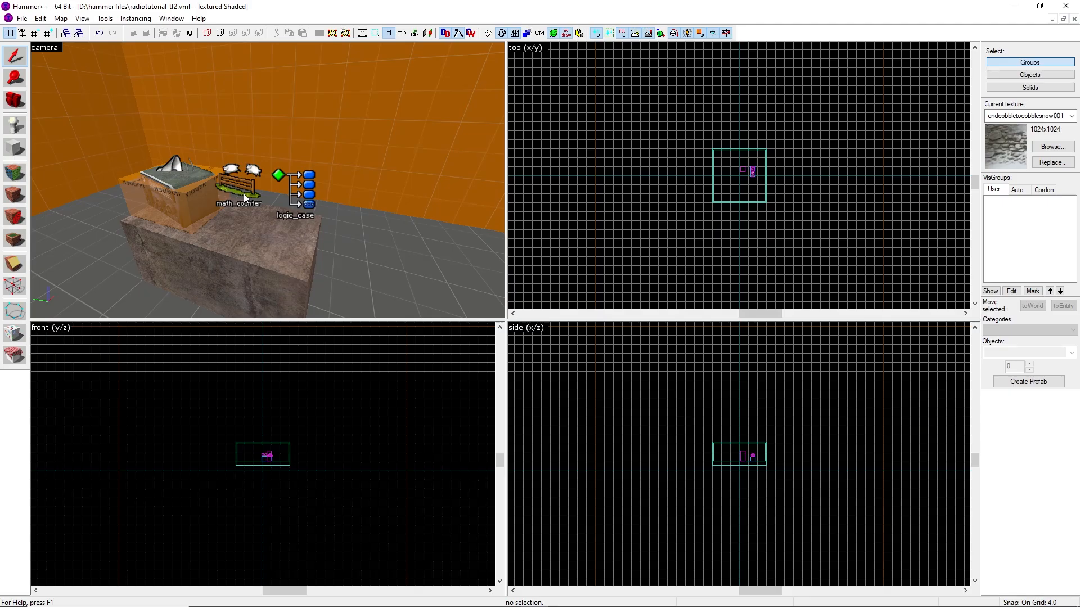
Open case_guy's properties and set Case 01 to 1
{"action": "double_click", "coordinate": [304, 195]}
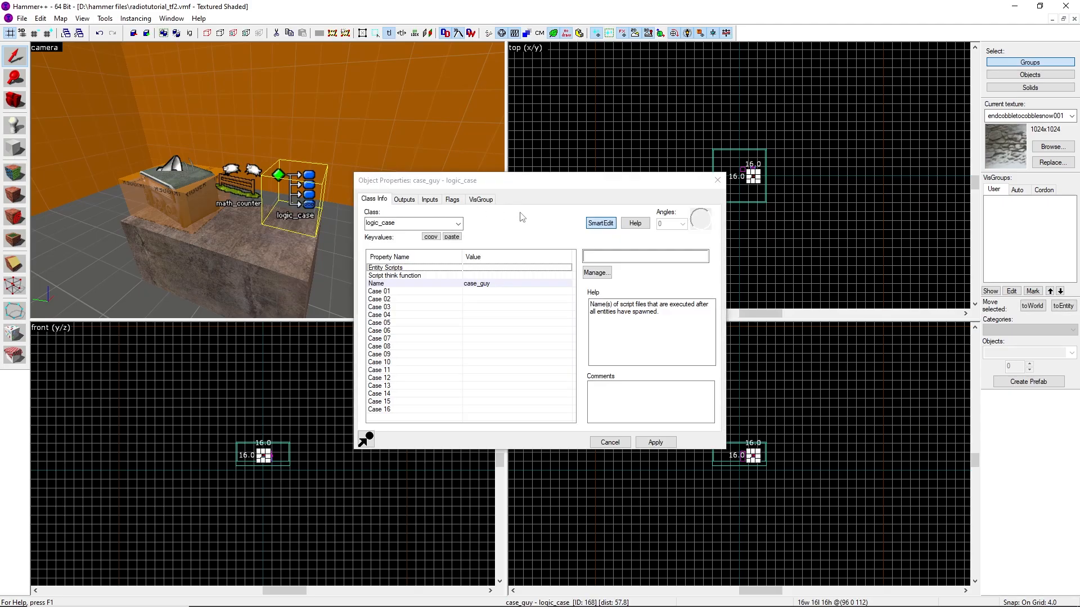
{"action": "left_click", "coordinate": [405, 292]}
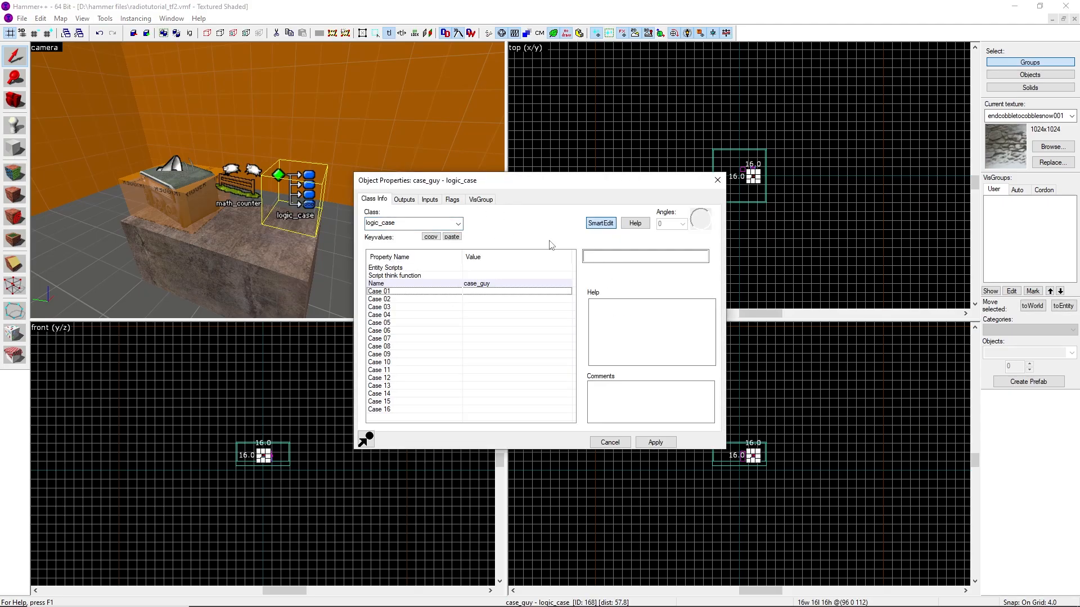
{"action": "left_click", "coordinate": [406, 201]}
{"action": "left_click", "coordinate": [375, 199]}
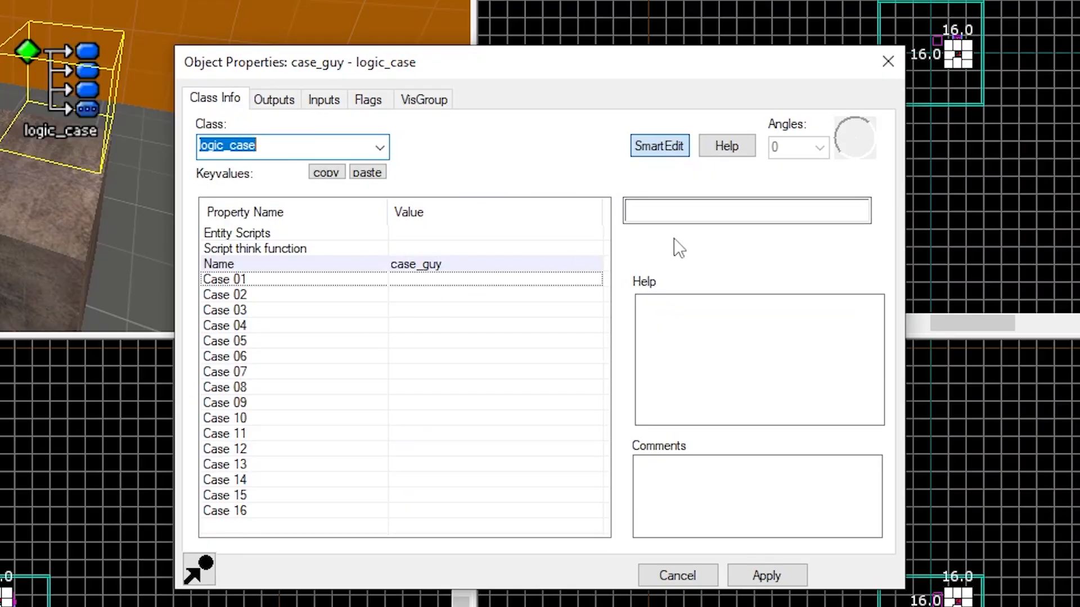
{"action": "left_click", "coordinate": [675, 212]}
{"action": "type", "text": "1"}
Set case_guy's Case 02 value to 2
{"action": "left_click", "coordinate": [323, 295]}
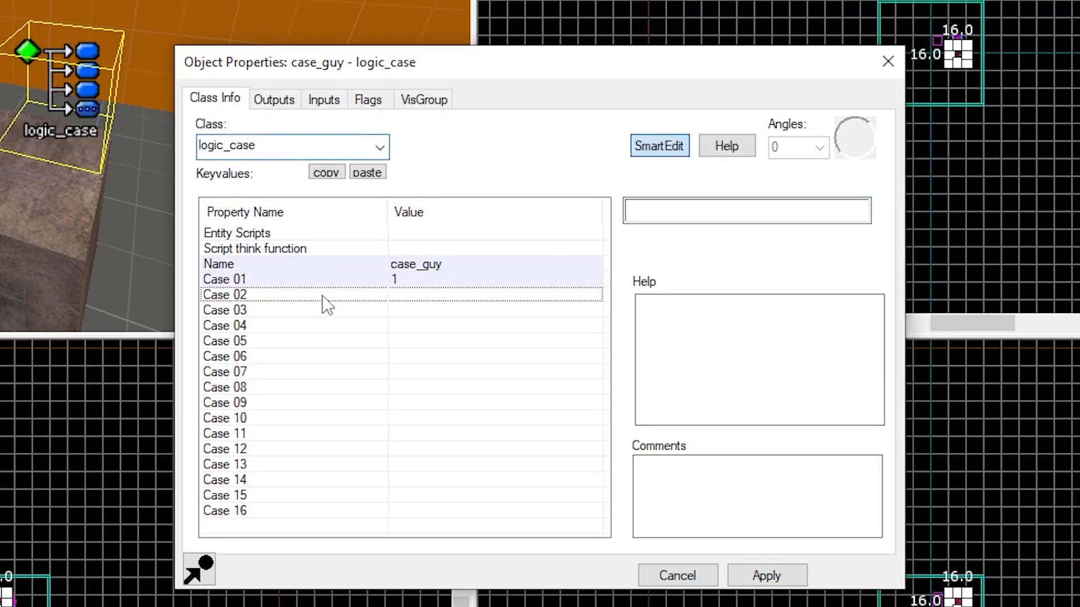
{"action": "left_click", "coordinate": [671, 210]}
{"action": "type", "text": "2"}
{"action": "left_click", "coordinate": [360, 311]}
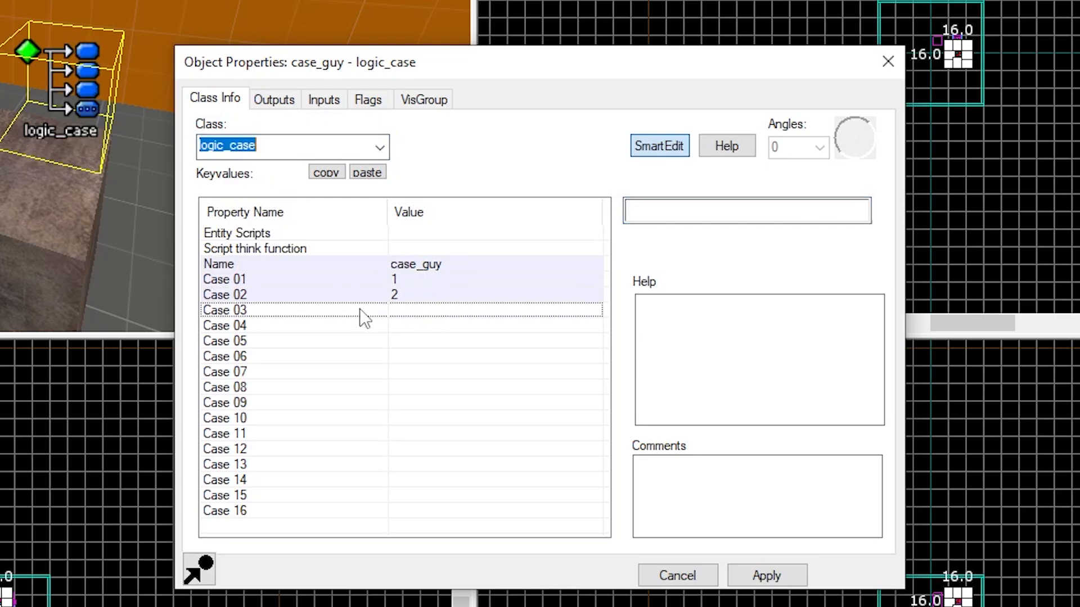
{"action": "left_click", "coordinate": [366, 281]}
{"action": "left_click", "coordinate": [359, 293]}
{"action": "left_click", "coordinate": [360, 279]}
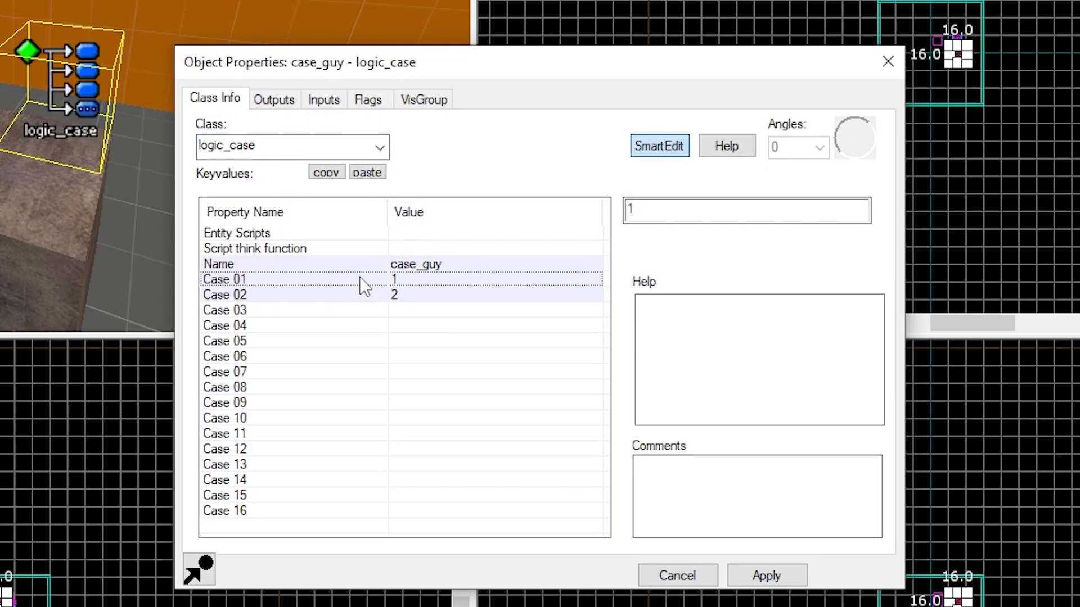
Add an OnCase01 output on case_guy targeting radio_music with the PlaySound input, and apply
{"action": "left_click", "coordinate": [271, 101]}
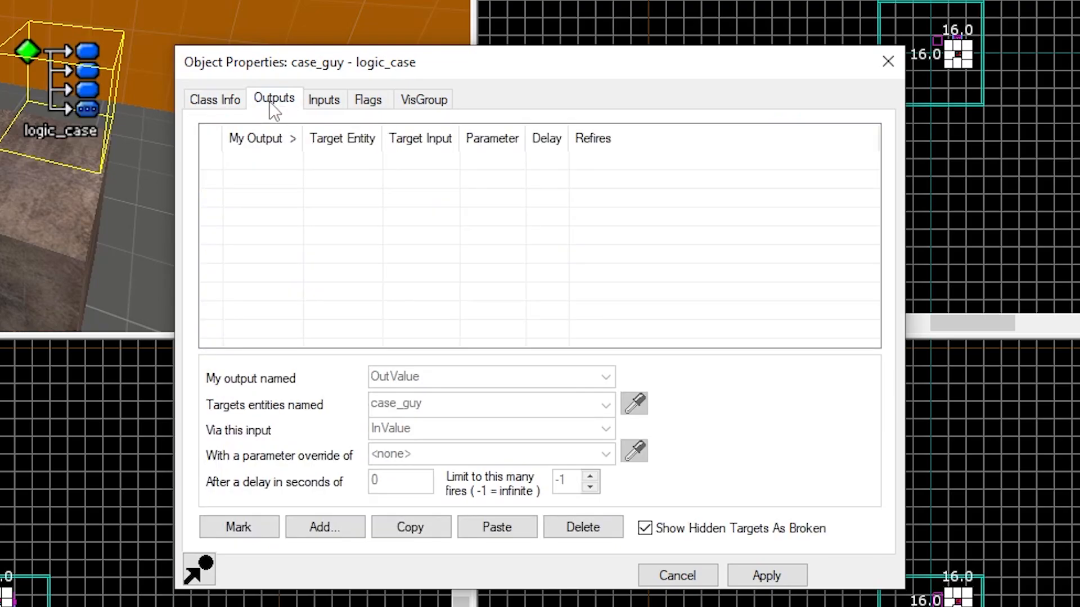
{"action": "left_click", "coordinate": [335, 532]}
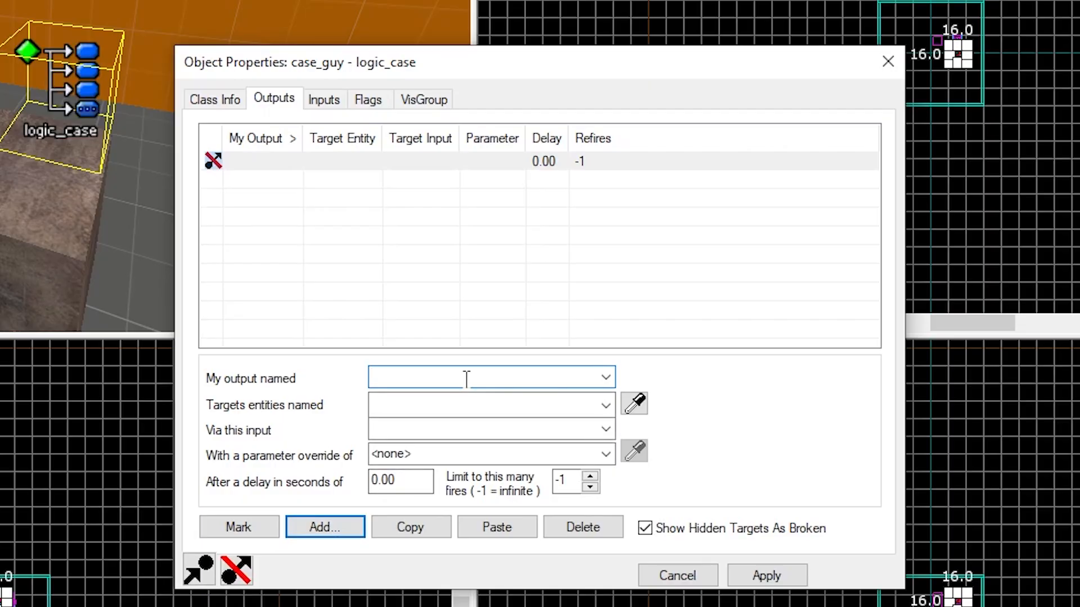
{"action": "type", "text": "o"}
{"action": "type", "text": "OnCase01"}
{"action": "key", "text": "Tab"}
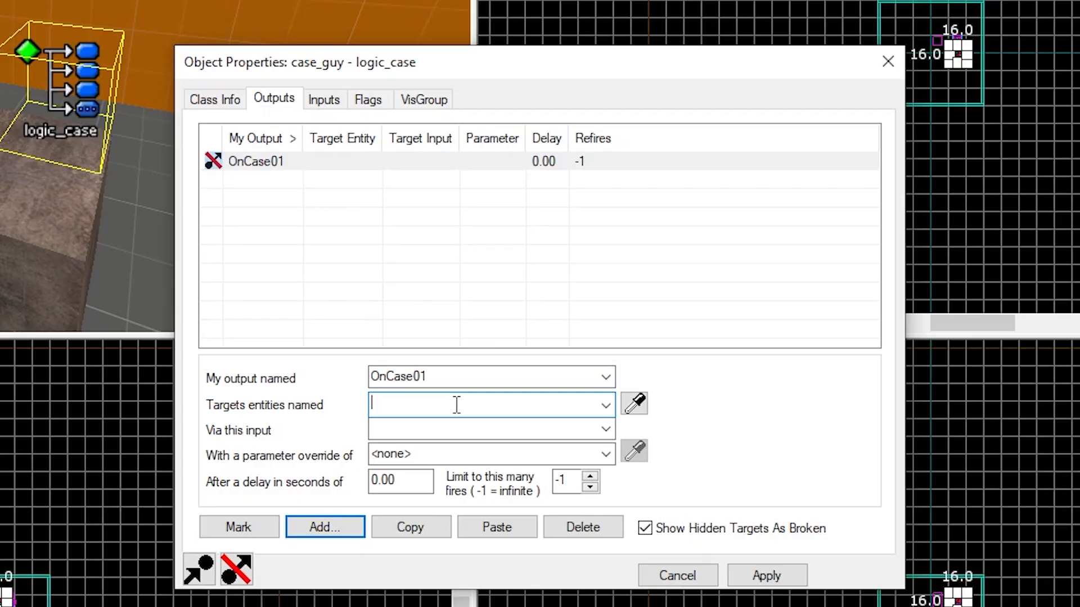
{"action": "left_click", "coordinate": [606, 405]}
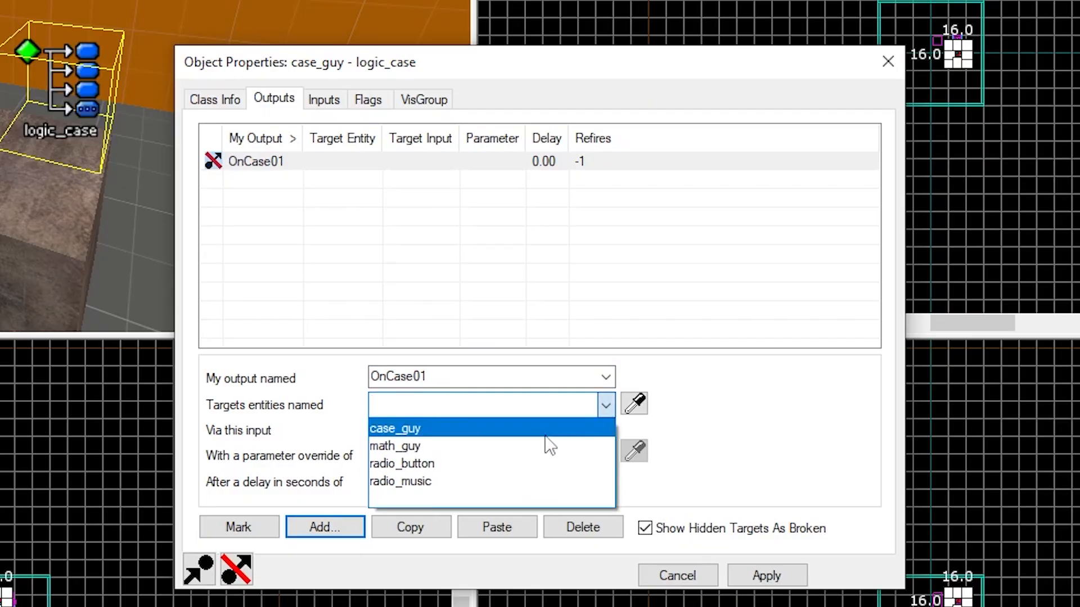
{"action": "left_click", "coordinate": [429, 483]}
{"action": "left_click", "coordinate": [425, 429]}
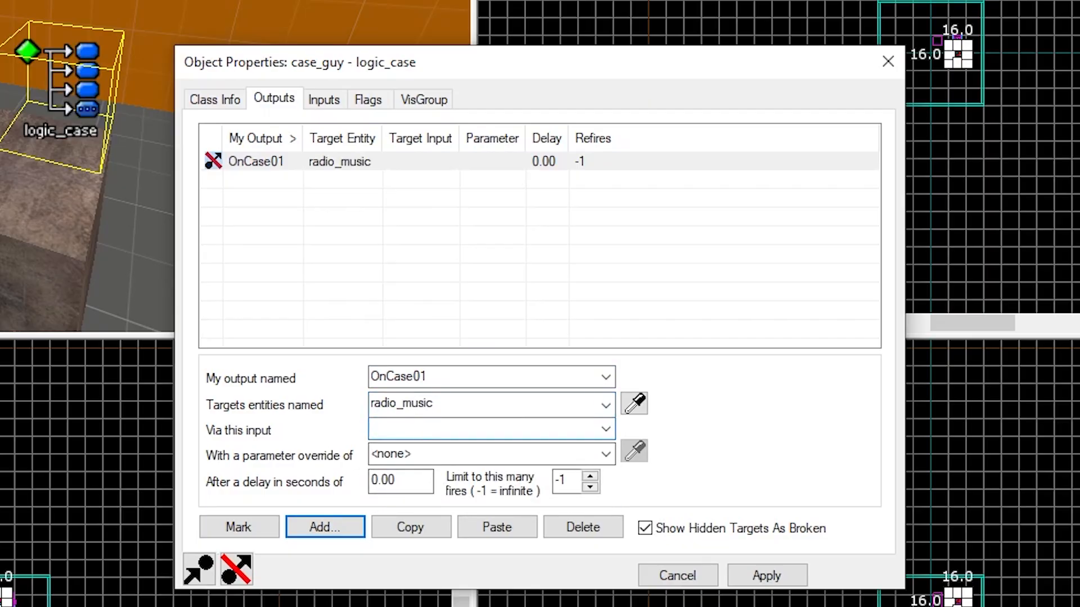
{"action": "type", "text": "PlaySound"}
{"action": "key", "text": "Tab"}
{"action": "left_click", "coordinate": [774, 578]}
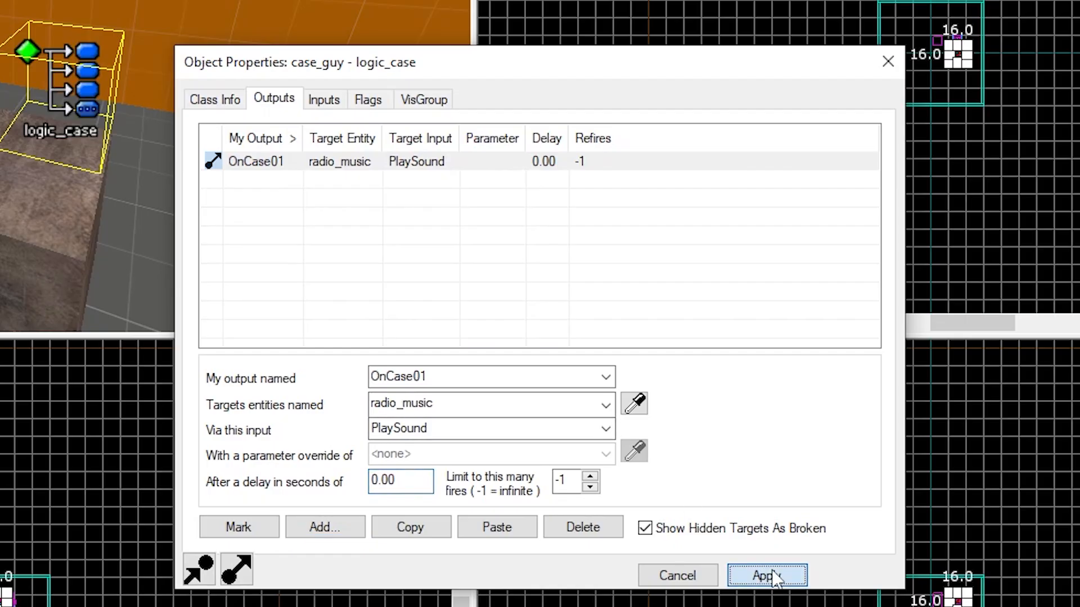
Add an OnCase02 output on case_guy targeting radio_music with the StopSound input, apply and close the properties
{"action": "left_click", "coordinate": [321, 529]}
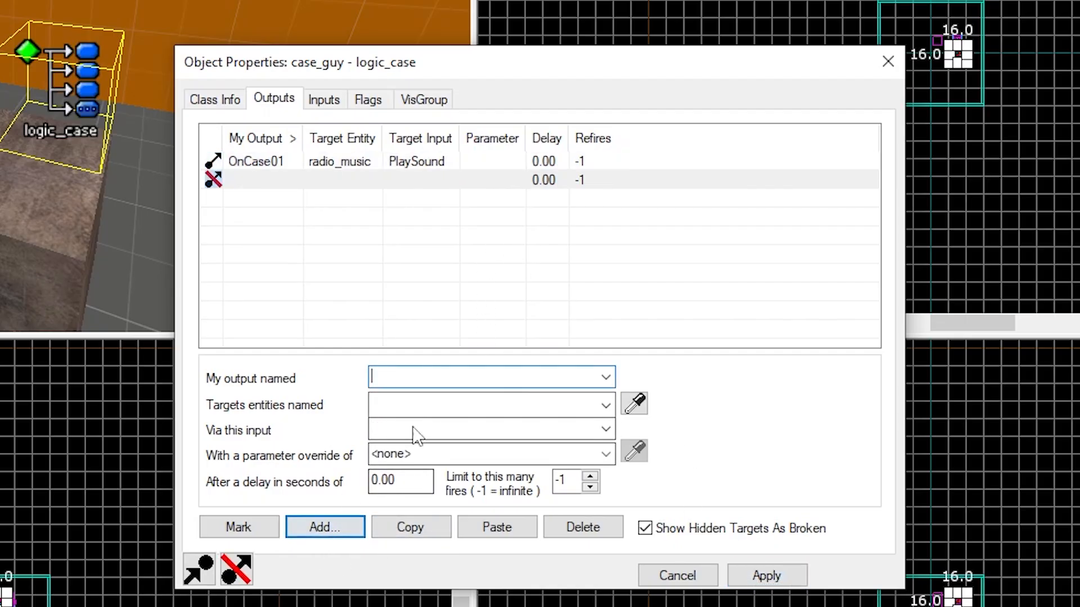
{"action": "type", "text": "On"}
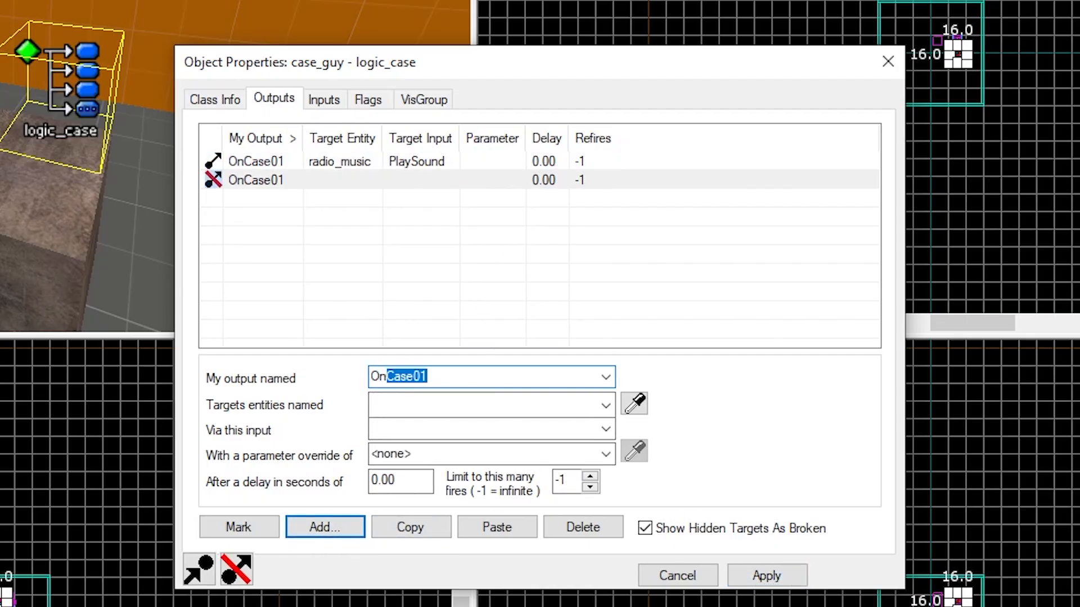
{"action": "type", "text": "C"}
{"action": "left_click", "coordinate": [605, 377]}
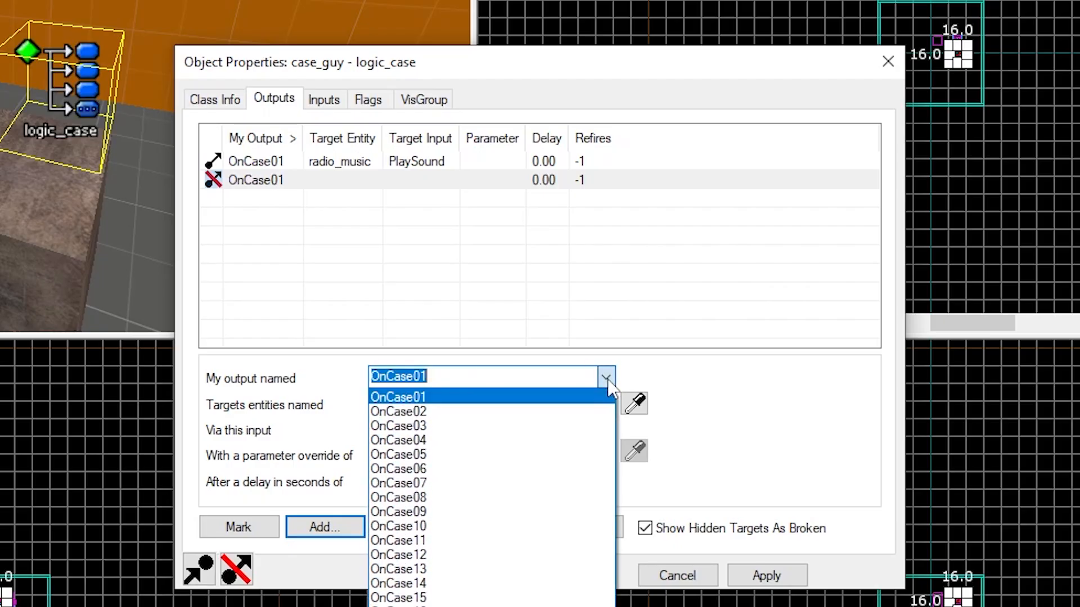
{"action": "left_click", "coordinate": [528, 413]}
{"action": "left_click", "coordinate": [443, 404]}
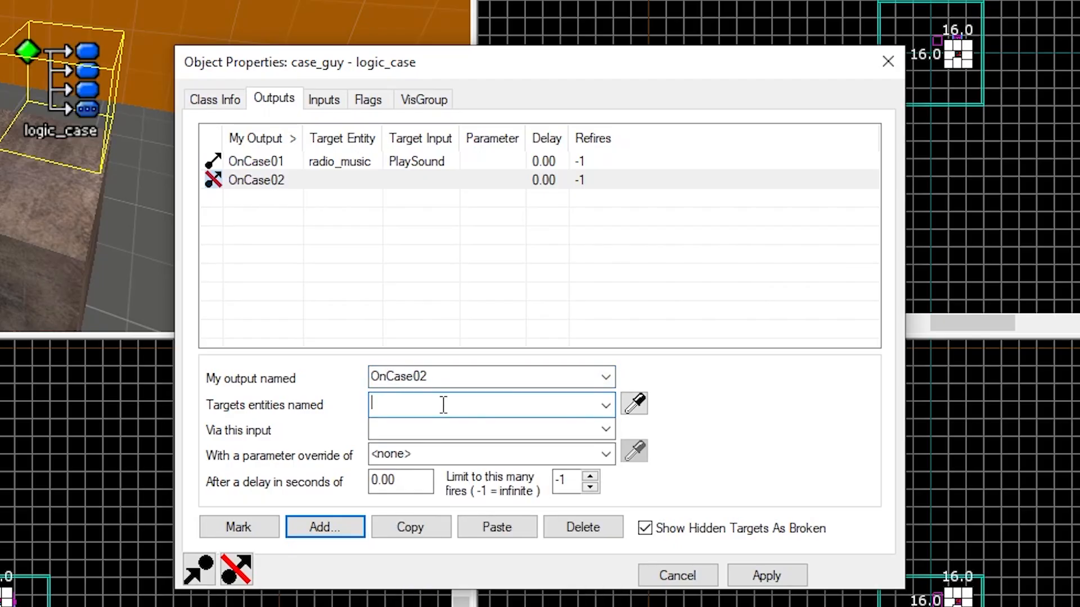
{"action": "left_click", "coordinate": [605, 405]}
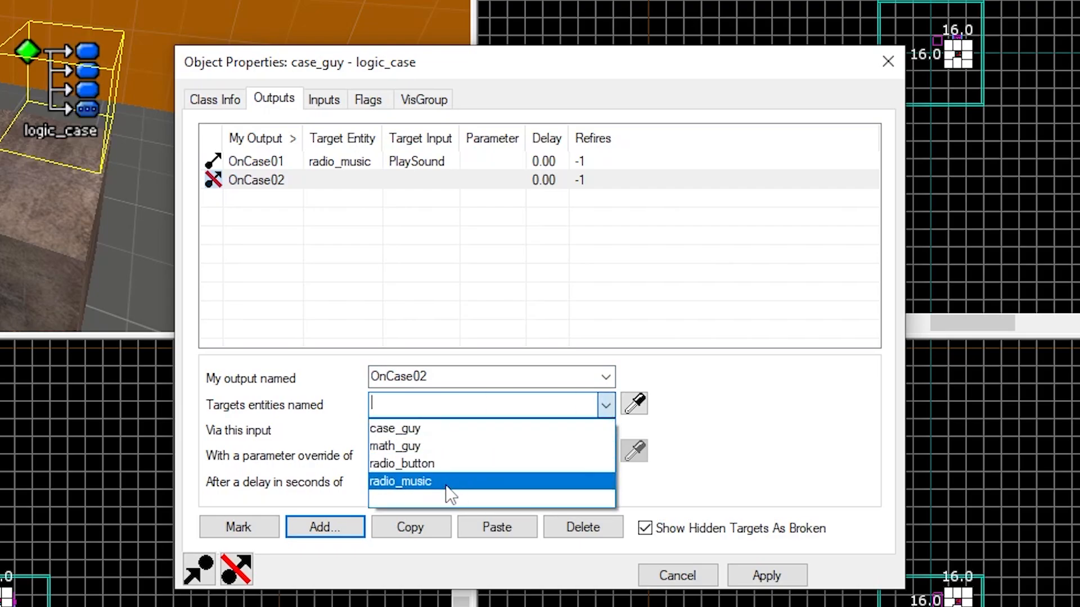
{"action": "left_click", "coordinate": [447, 485]}
{"action": "left_click", "coordinate": [412, 428]}
{"action": "type", "text": "StopSound"}
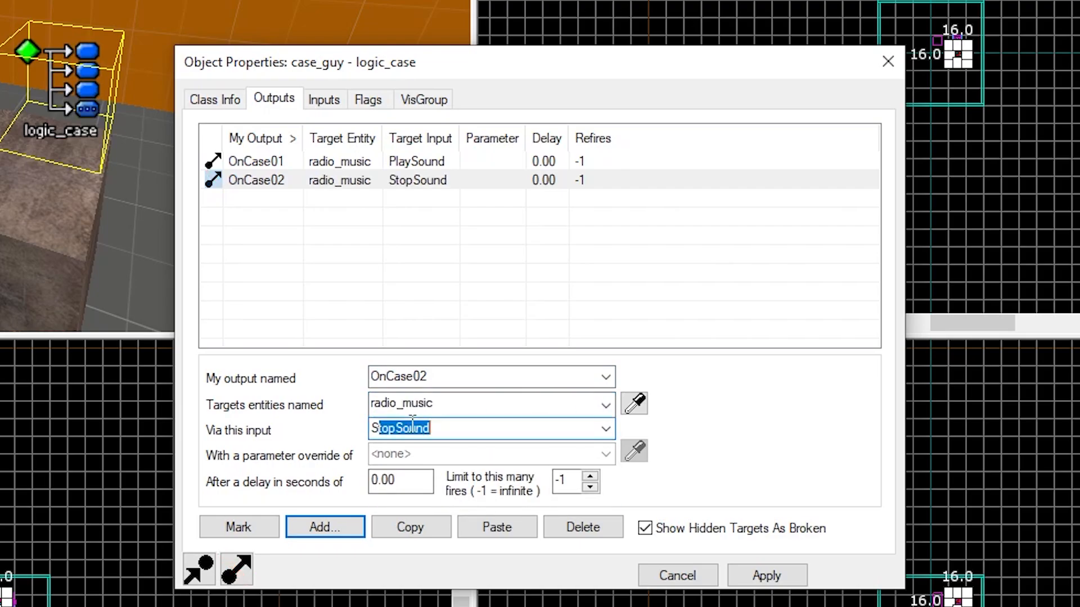
{"action": "key", "text": "Tab"}
{"action": "left_click", "coordinate": [781, 582]}
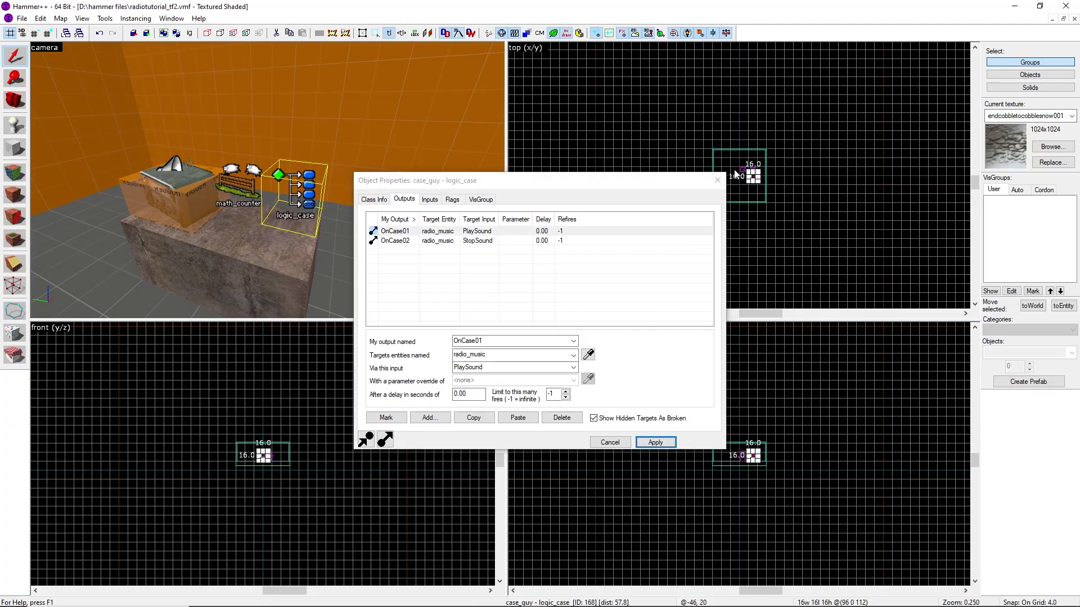
{"action": "left_click", "coordinate": [718, 180]}
{"action": "left_click", "coordinate": [649, 149]}
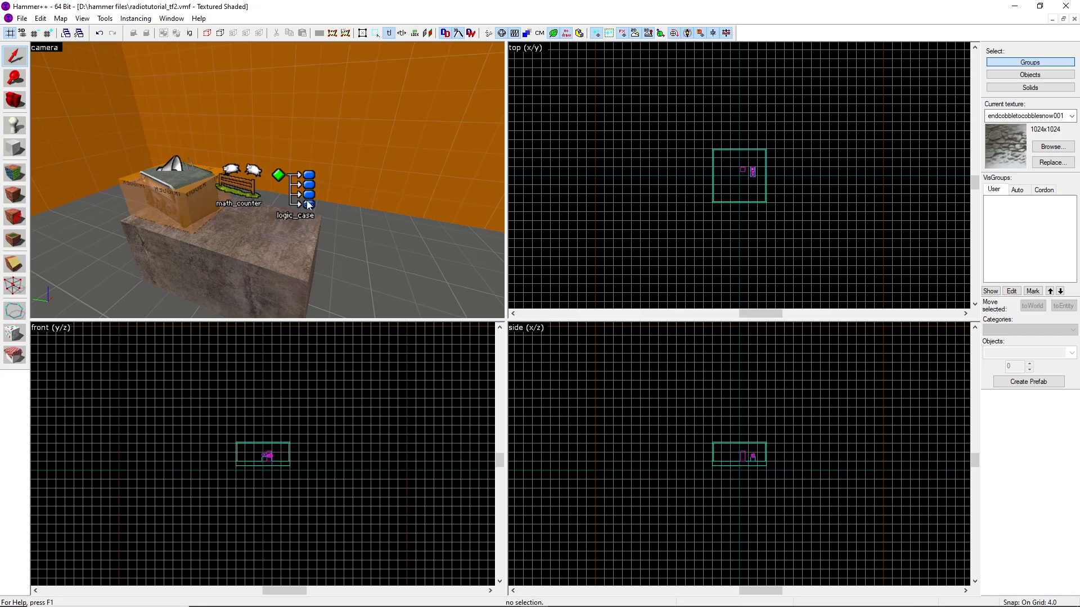
Open math_guy's properties and add an OnHitMax output targeting math_guy with SetValue and parameter 0, then apply and close
{"action": "double_click", "coordinate": [250, 189]}
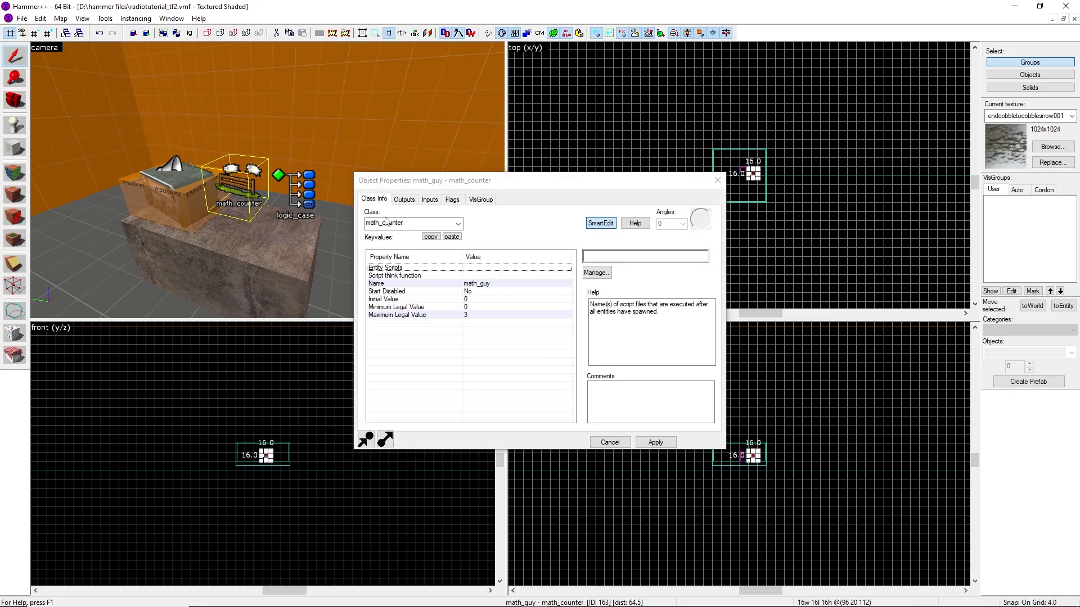
{"action": "left_click", "coordinate": [404, 199]}
{"action": "left_click", "coordinate": [429, 417]}
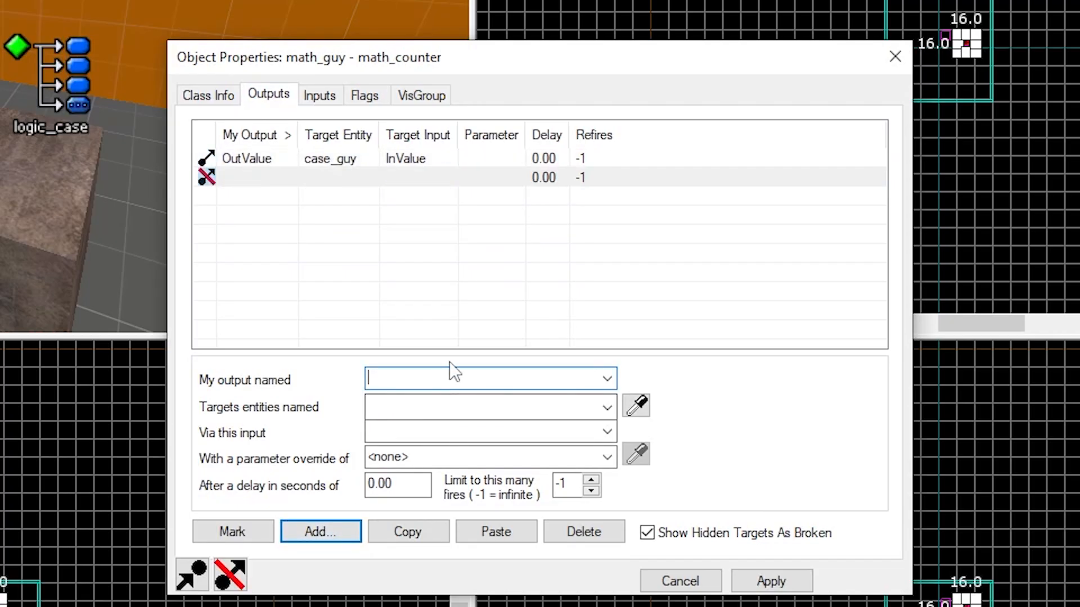
{"action": "type", "text": "onhit"}
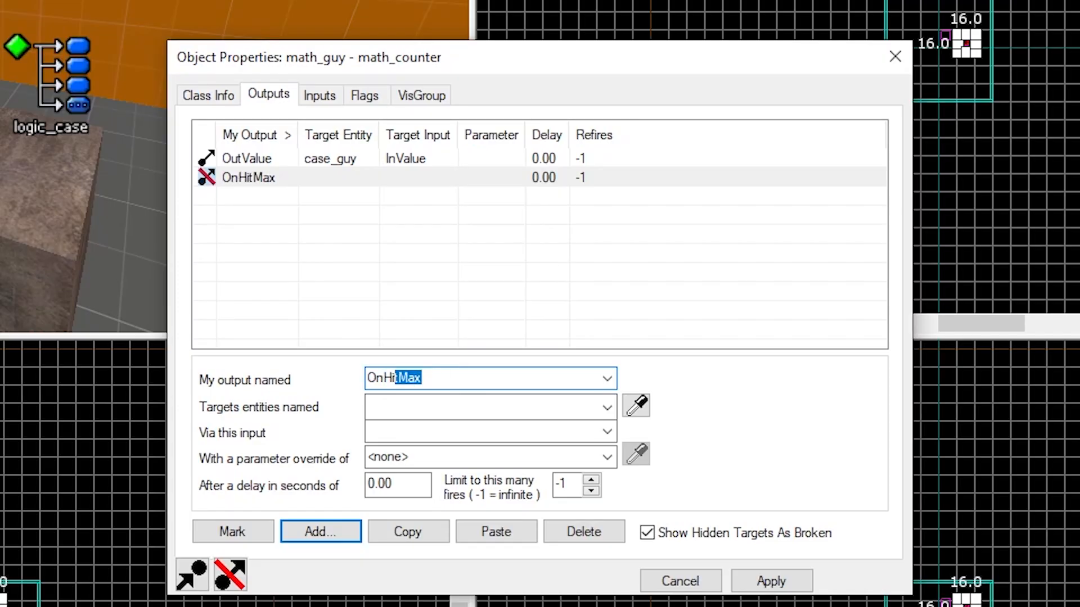
{"action": "key", "text": "Tab"}
{"action": "left_click", "coordinate": [608, 409]}
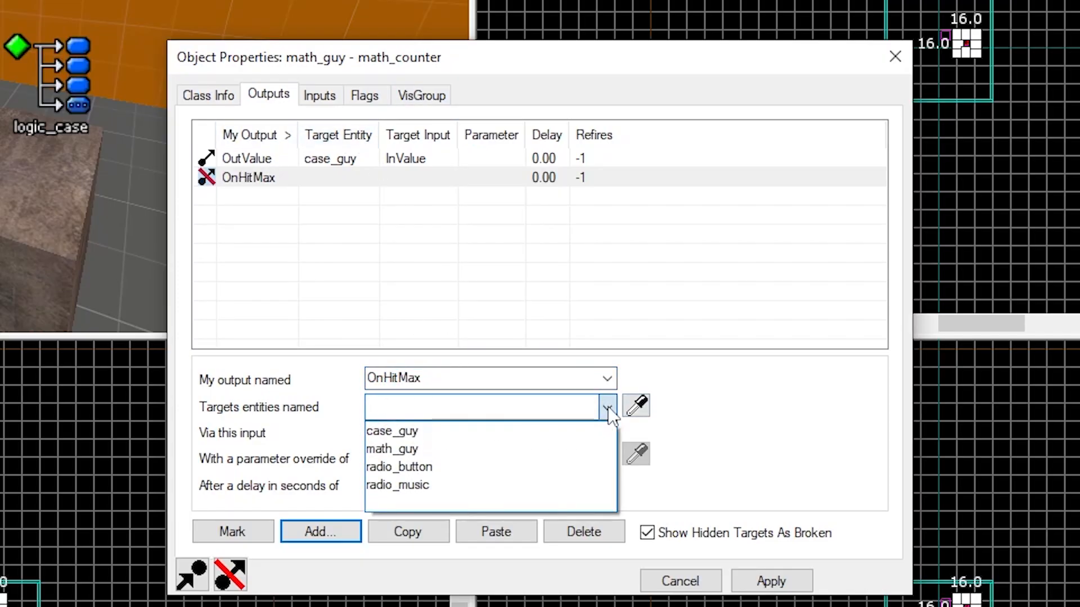
{"action": "left_click", "coordinate": [438, 450]}
{"action": "key", "text": "Tab"}
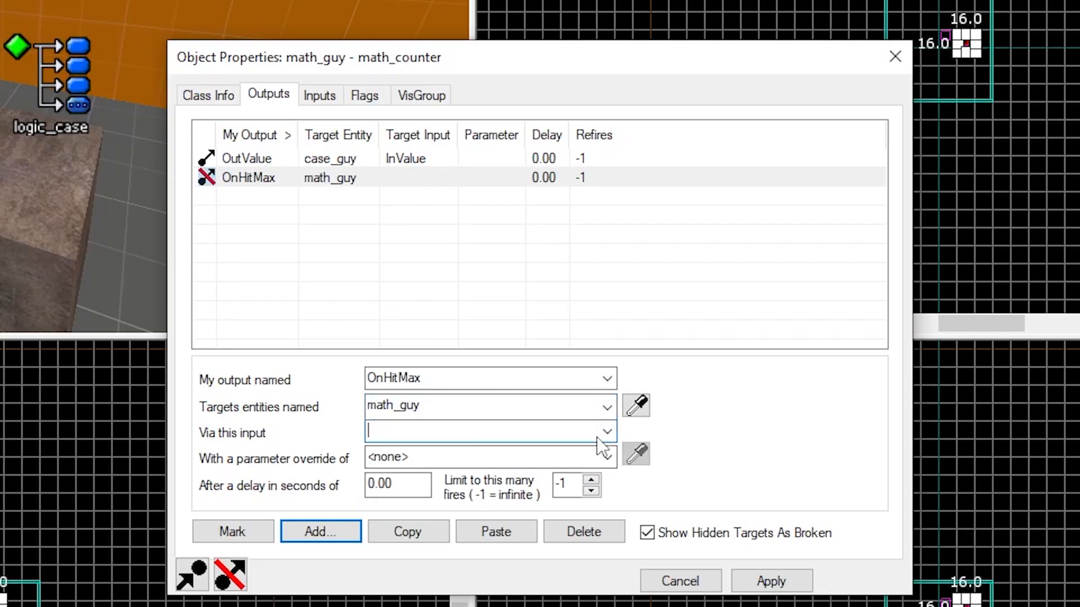
{"action": "left_click", "coordinate": [603, 433]}
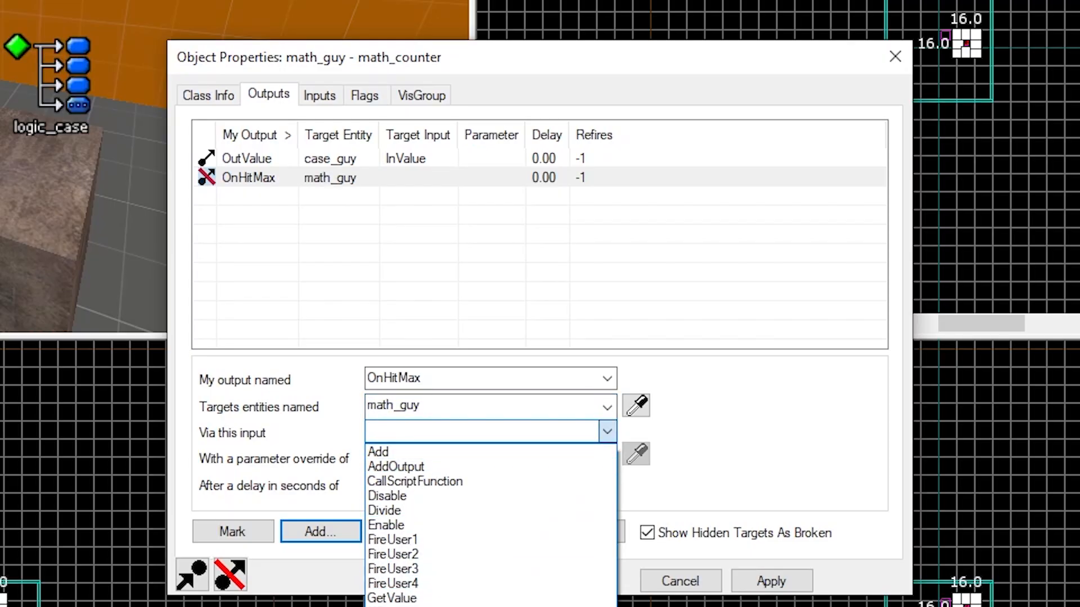
{"action": "left_click", "coordinate": [422, 606]}
{"action": "double_click", "coordinate": [424, 454]}
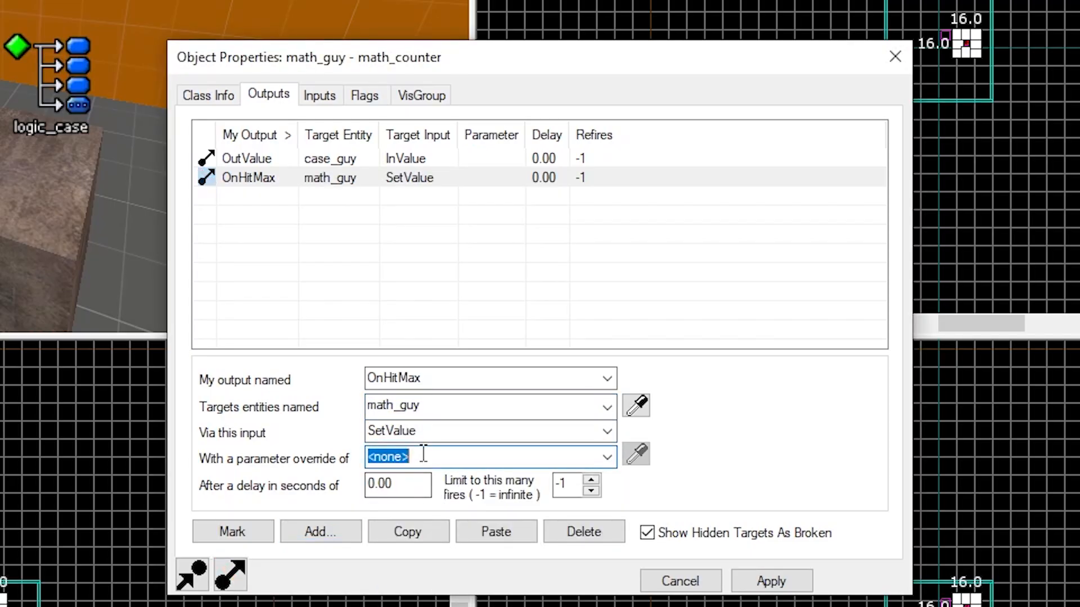
{"action": "key", "text": "BackSpace"}
{"action": "type", "text": "0"}
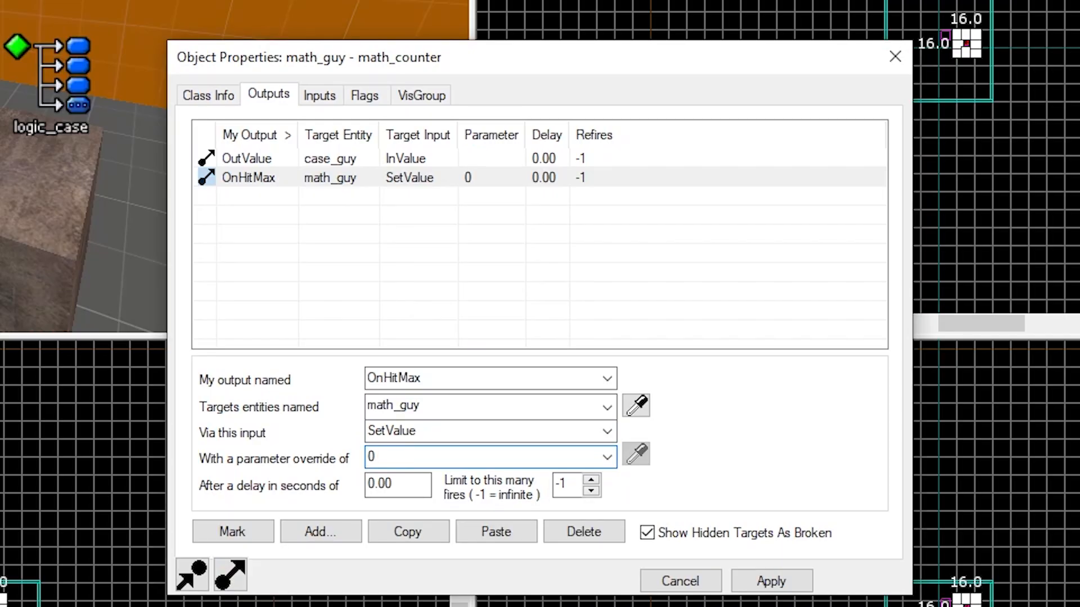
{"action": "left_click", "coordinate": [804, 576]}
{"action": "left_click", "coordinate": [895, 56]}
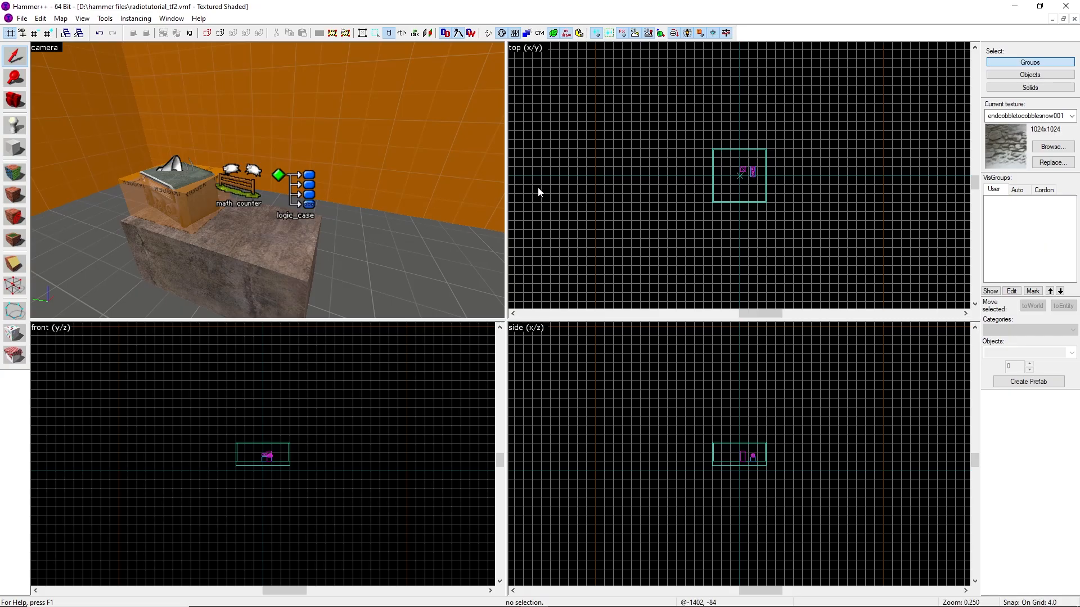
Select the player spawn and move it slightly up and away from the radio table
{"action": "key", "text": "z"}
{"action": "key", "text": "s"}
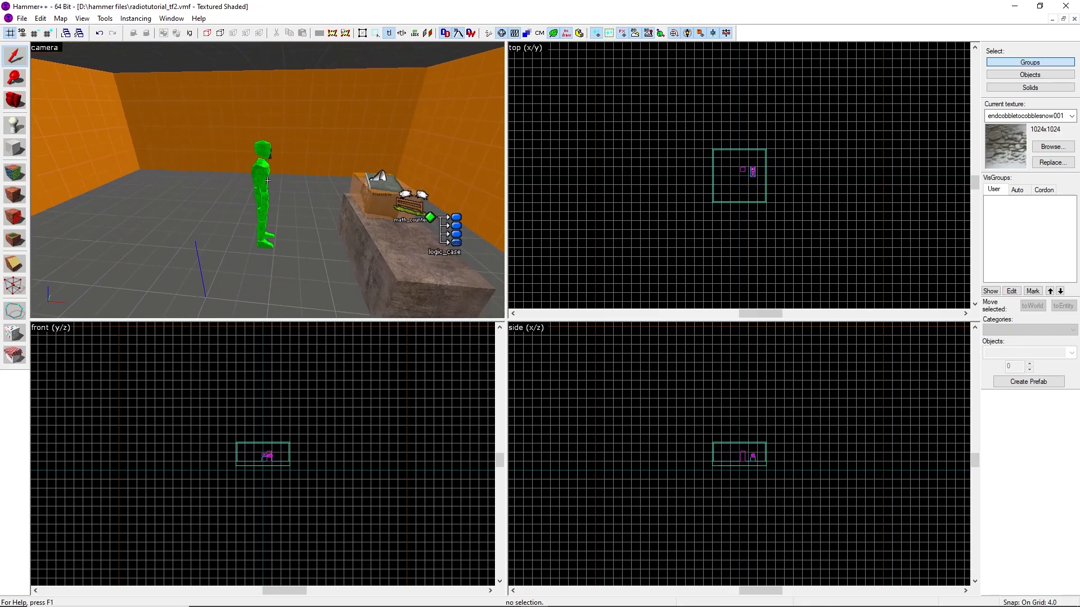
{"action": "key", "text": "z"}
{"action": "left_click", "coordinate": [253, 187]}
{"action": "scroll", "coordinate": [282, 462], "scroll_direction": "up", "scroll_amount": 5}
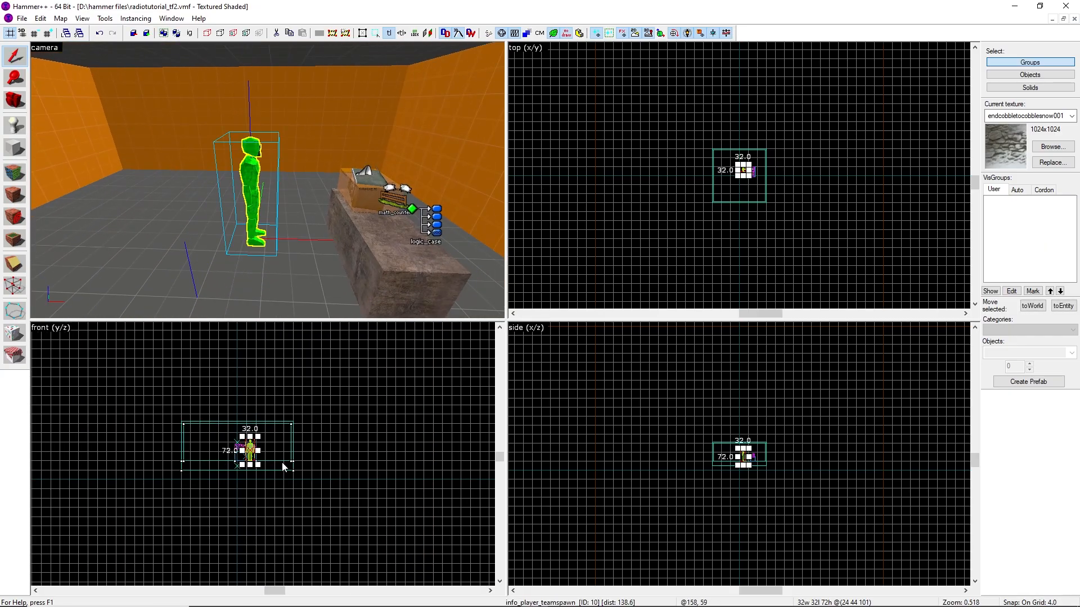
{"action": "scroll", "coordinate": [257, 458], "scroll_direction": "up", "scroll_amount": 2}
{"action": "mouse_move", "coordinate": [257, 458]}
{"action": "left_mouse_down"}
{"action": "mouse_move", "coordinate": [270, 444]}
{"action": "mouse_move", "coordinate": [258, 445]}
{"action": "left_mouse_up"}
{"action": "left_click", "coordinate": [384, 439]}
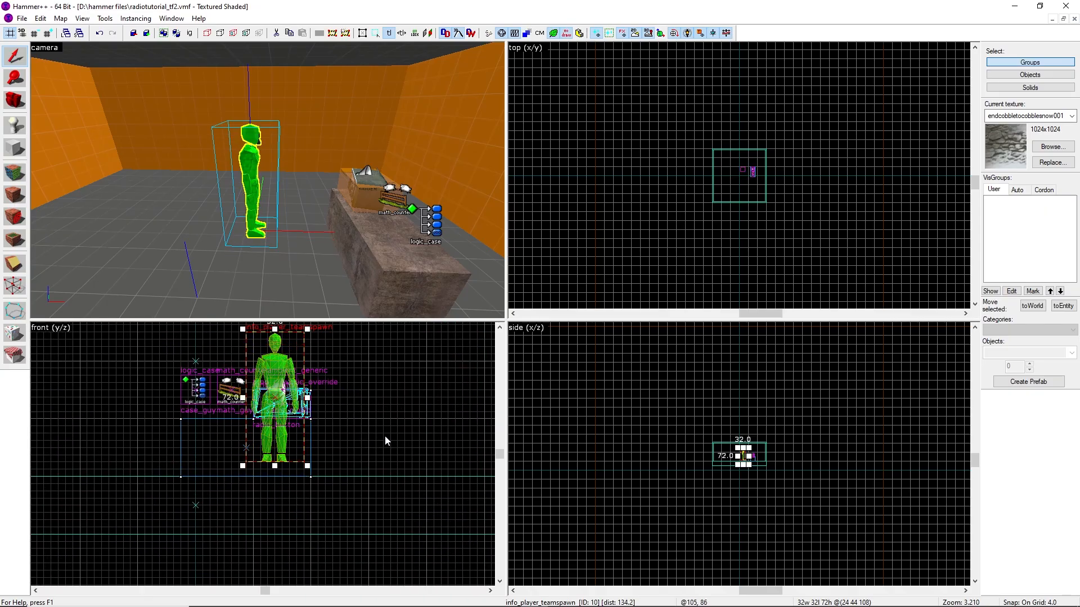
{"action": "left_click", "coordinate": [743, 175]}
{"action": "scroll", "coordinate": [753, 174], "scroll_direction": "up", "scroll_amount": 10}
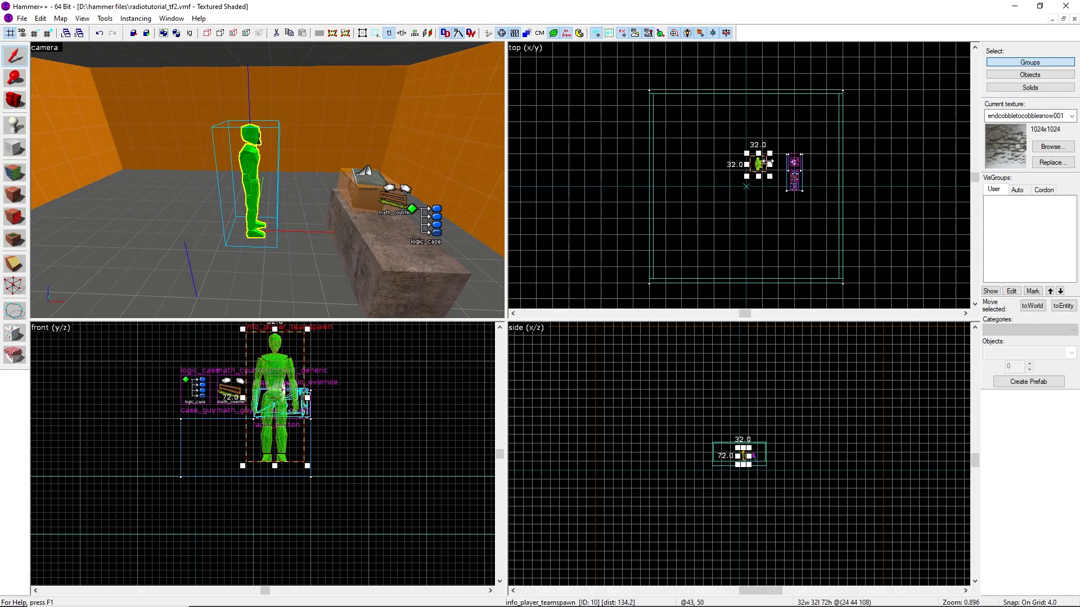
{"action": "left_click_drag", "start_coordinate": [763, 161], "coordinate": [711, 160]}
{"action": "left_click", "coordinate": [619, 128]}
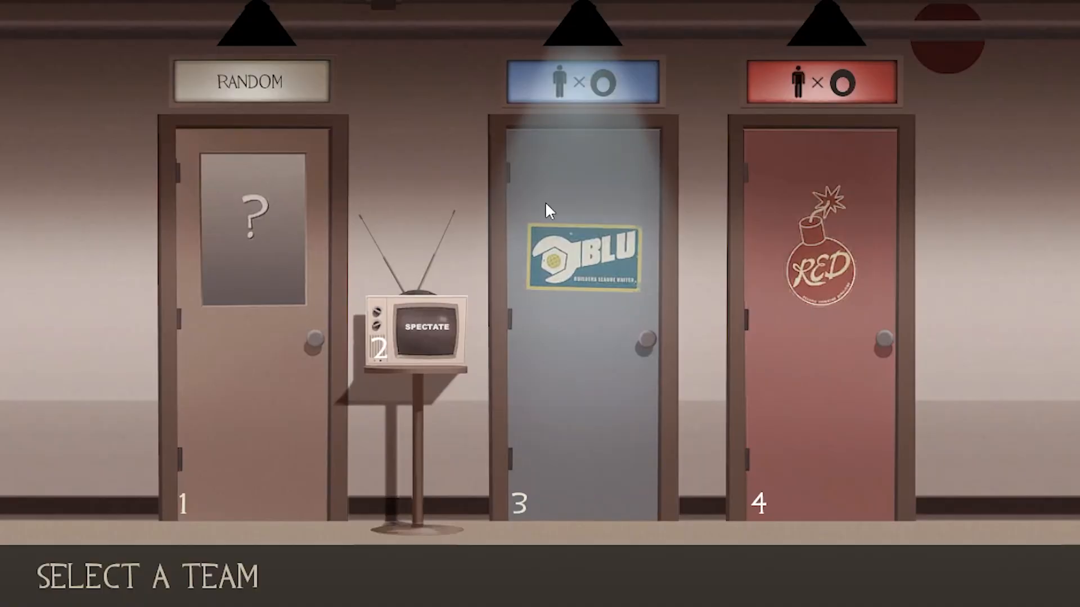
Join the test game as Engineer and switch to the wrench
{"action": "left_click", "coordinate": [545, 202]}
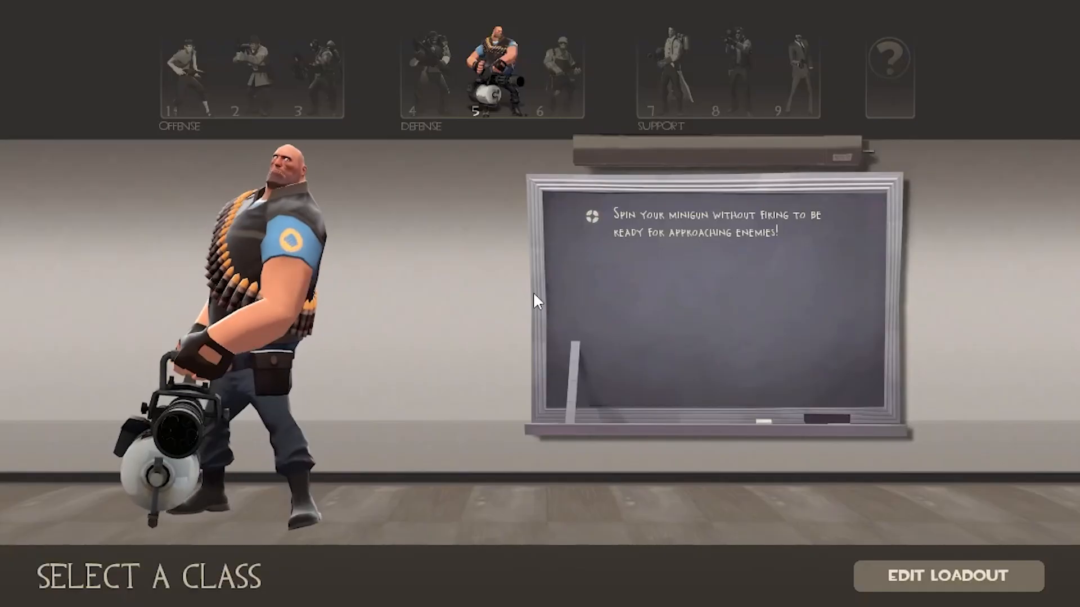
{"action": "left_click", "coordinate": [564, 70]}
{"action": "key", "text": "3"}
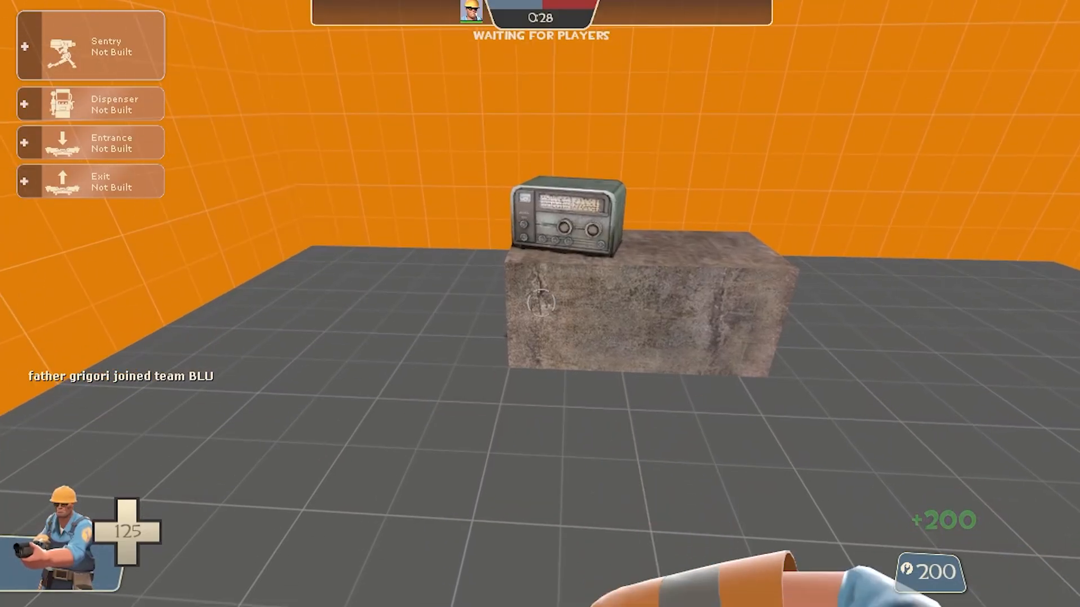
Hit the radio repeatedly with the wrench to test the sound cycling
{"action": "key", "text": "space"}
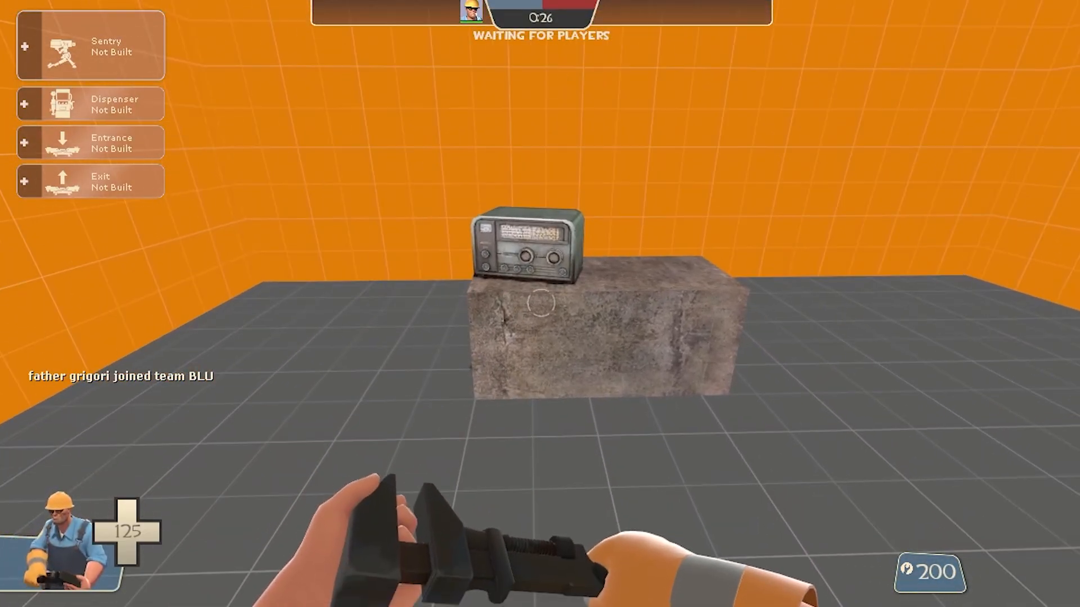
{"action": "key", "text": "w"}
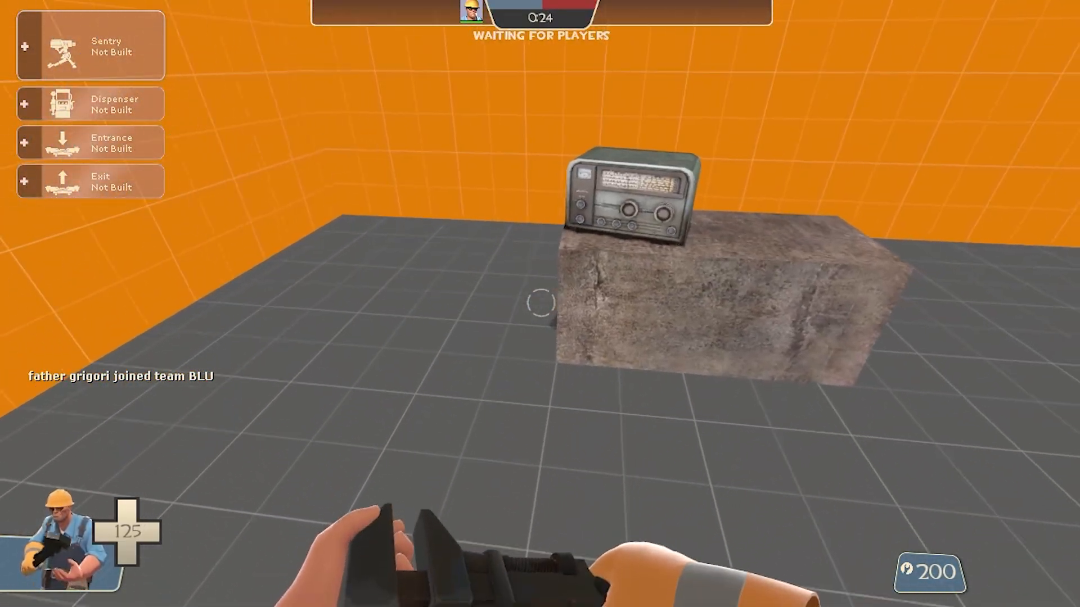
{"action": "key", "text": "w"}
{"action": "left_click", "coordinate": [540, 303]}
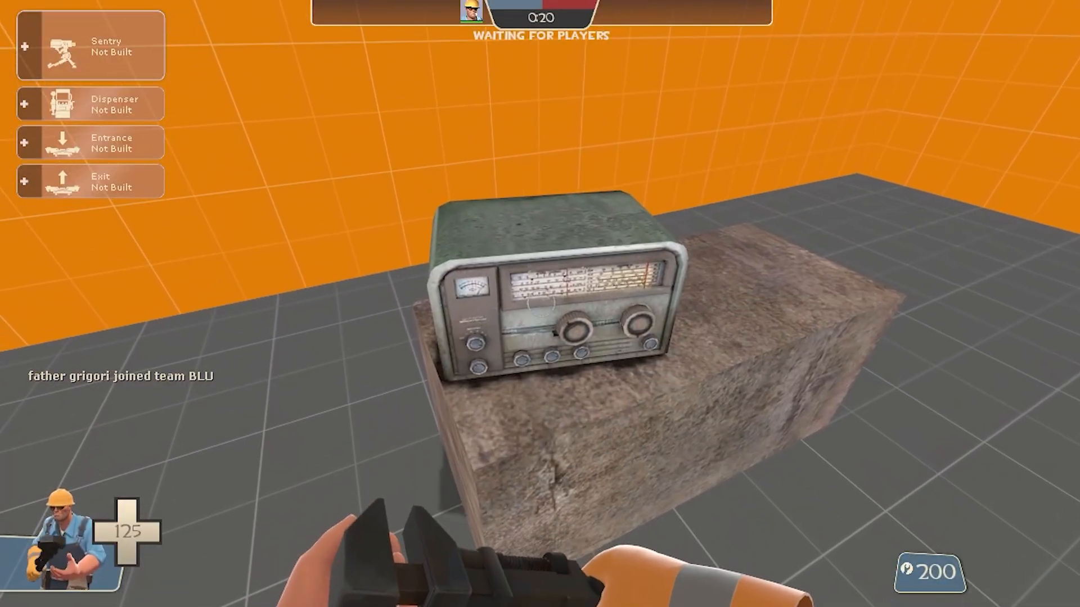
{"action": "key", "text": "s"}
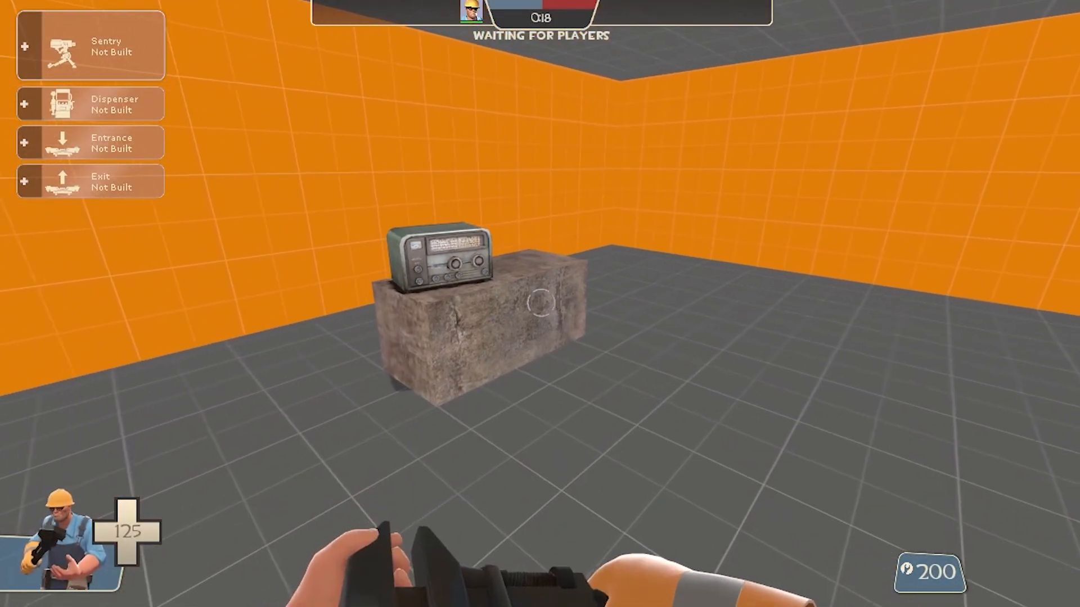
{"action": "key", "text": "w"}
{"action": "key", "text": "space"}
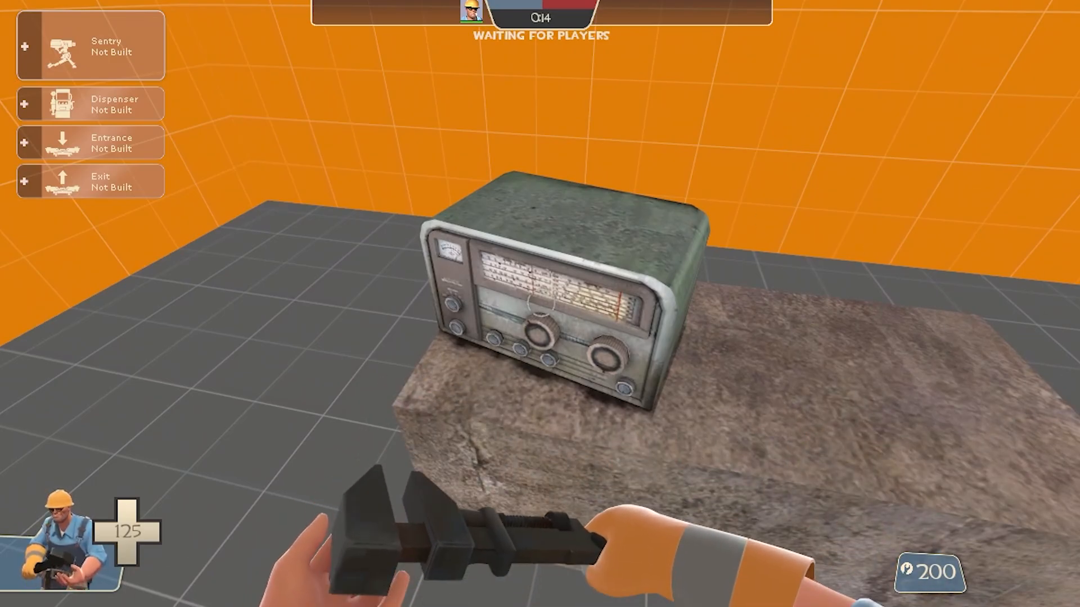
{"action": "key", "text": "1"}
{"action": "key", "text": "s"}
{"action": "key", "text": "a"}
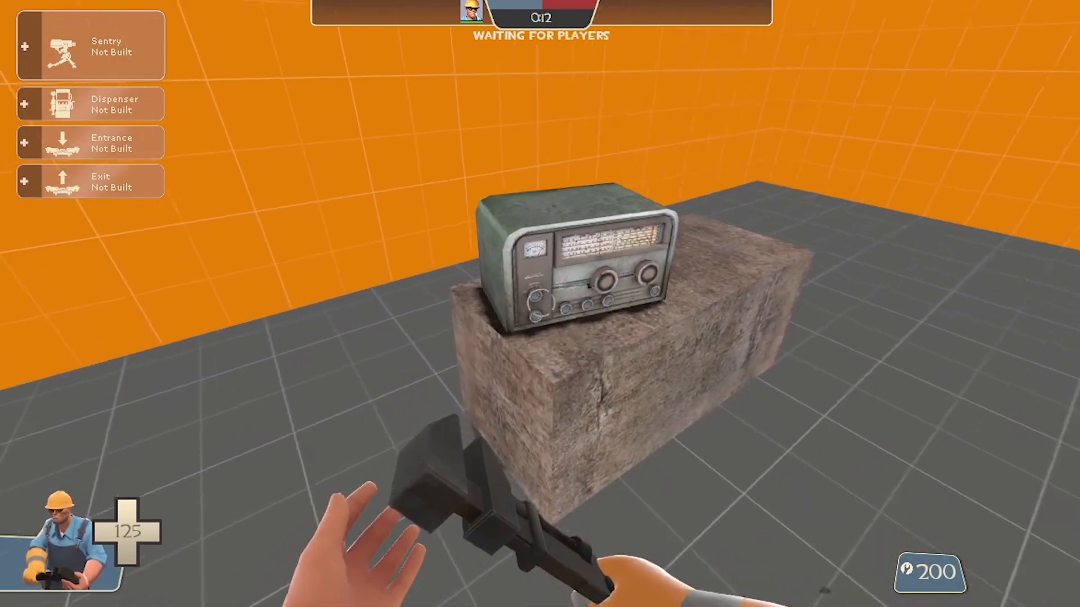
{"action": "key", "text": "d"}
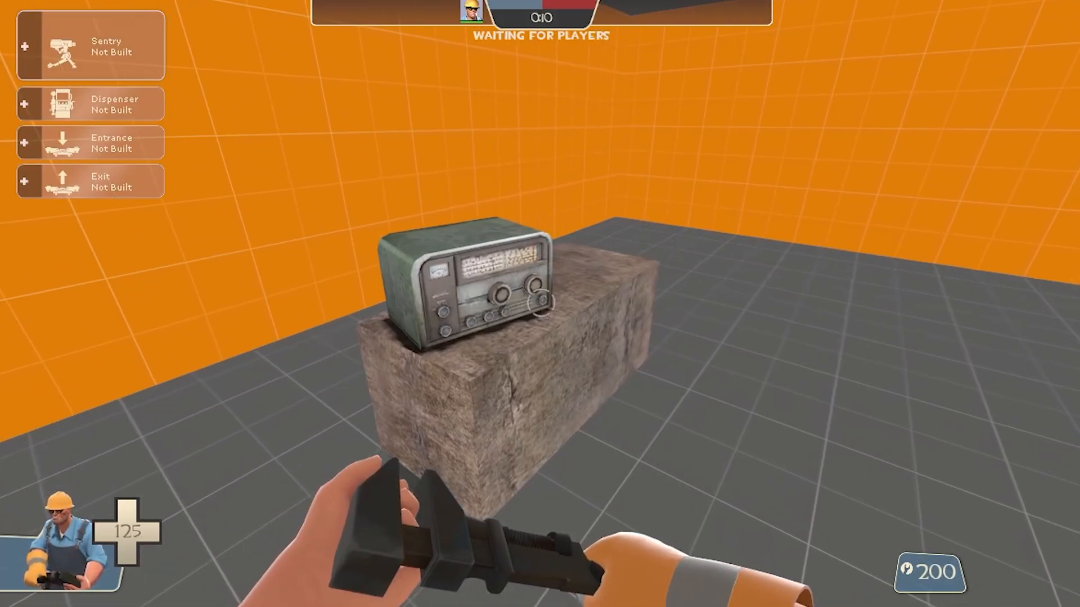
{"action": "key", "text": "w"}
{"action": "key", "text": "a"}
{"action": "left_click", "coordinate": [541, 304]}
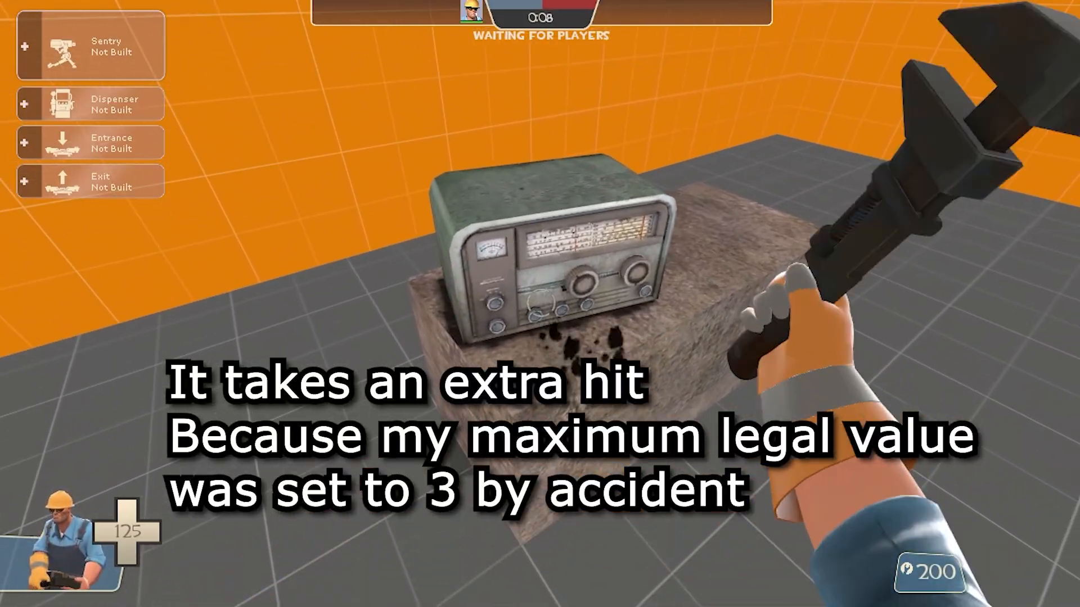
{"action": "key", "text": "s"}
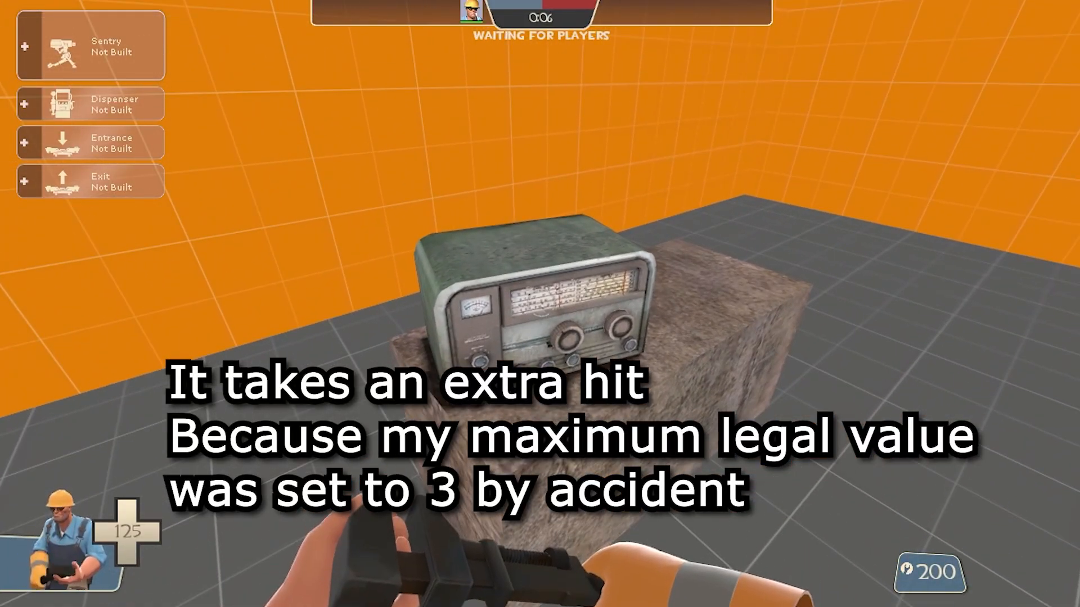
{"action": "key", "text": "d"}
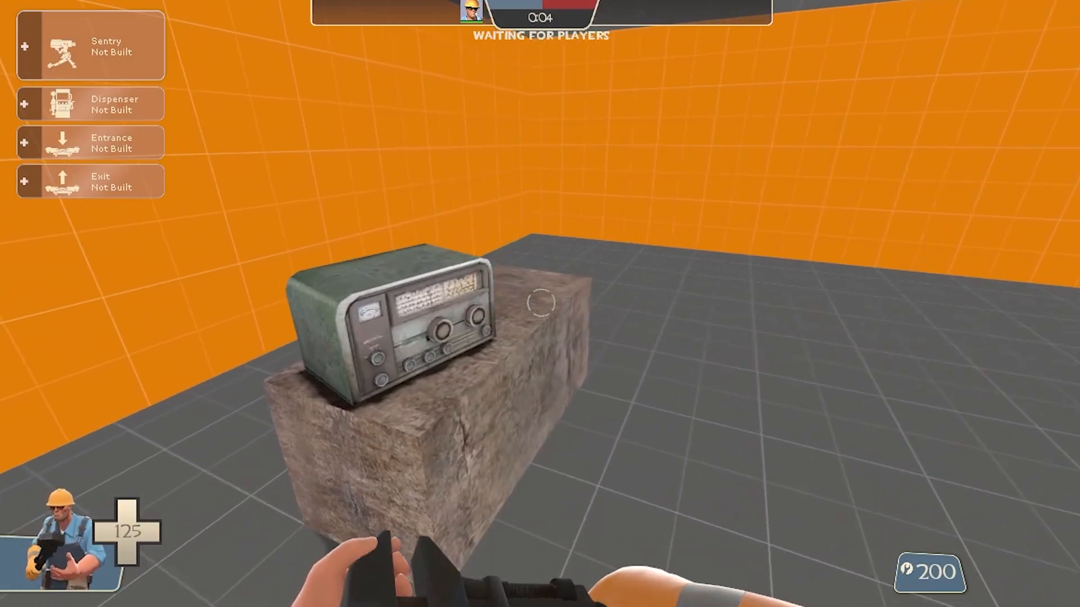
{"action": "key", "text": "a"}
{"action": "key", "text": "w"}
{"action": "key", "text": "w"}
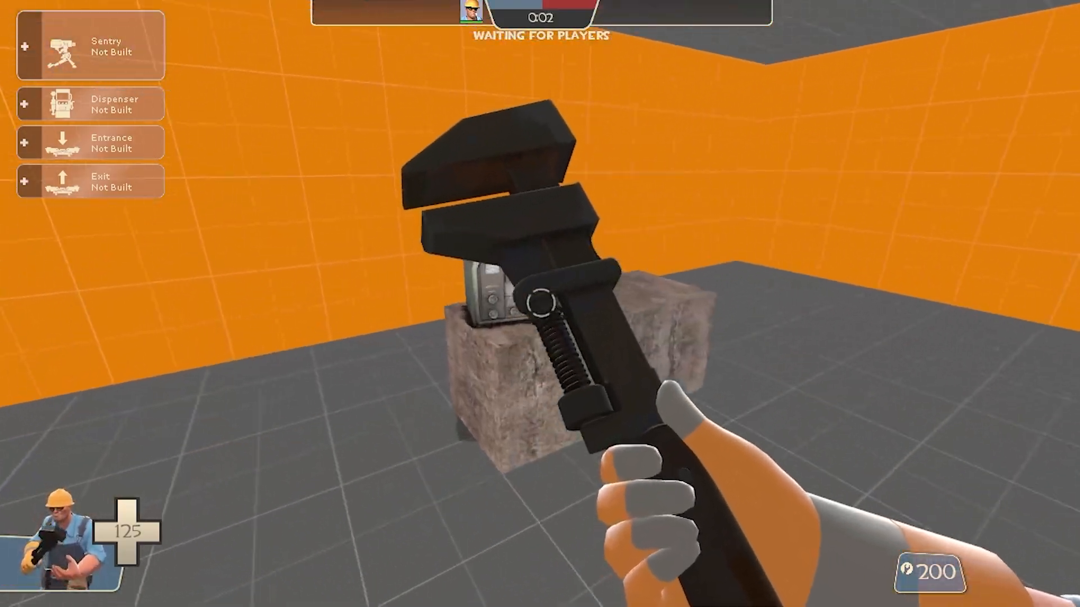
Switch back to the wrench and keep striking the radio from several positions around the table to check the sound cycling
{"action": "left_click", "coordinate": [540, 304]}
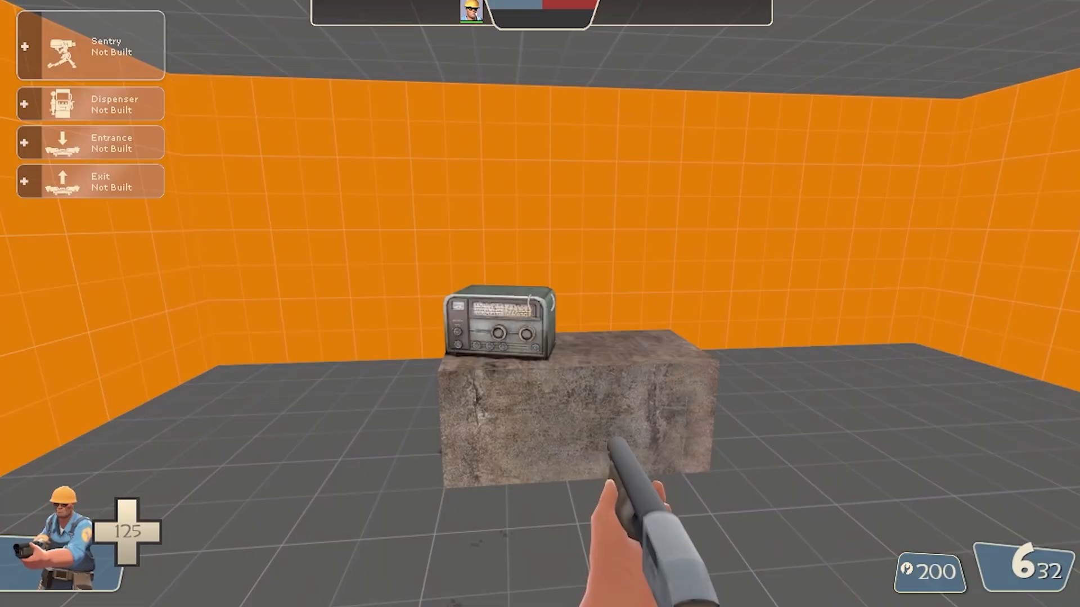
{"action": "key", "text": "3"}
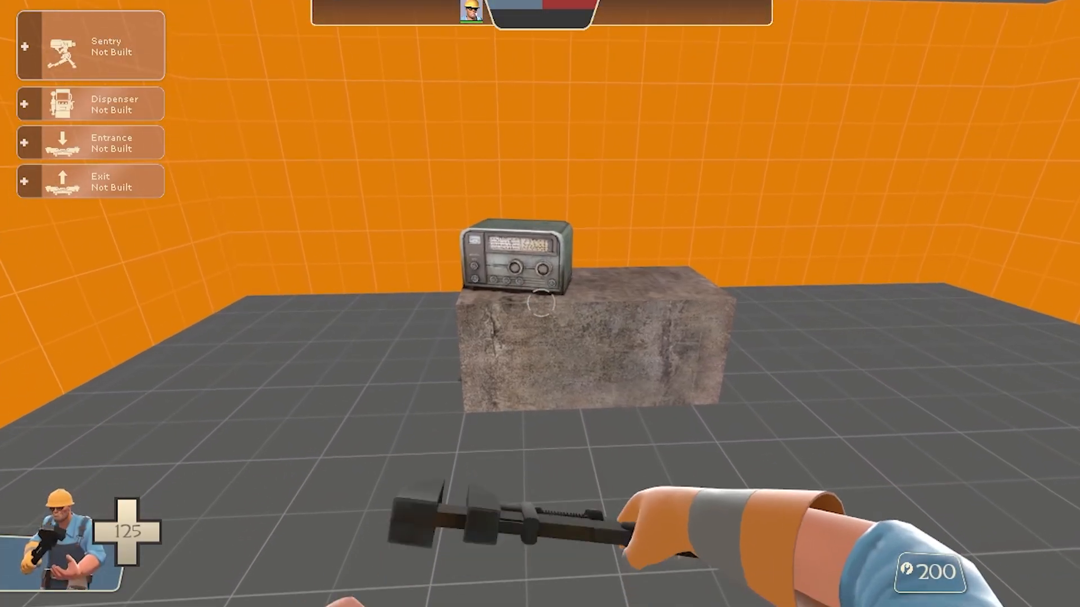
{"action": "key", "text": "w"}
{"action": "key", "text": "s"}
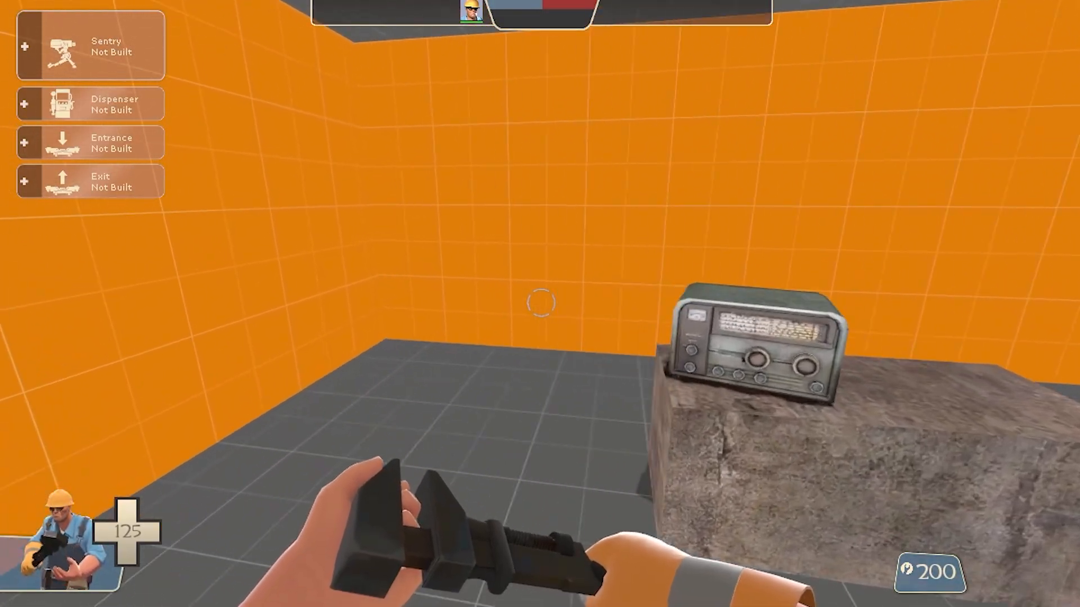
{"action": "key", "text": "a"}
{"action": "key", "text": "w"}
{"action": "key", "text": "s"}
{"action": "key", "text": "s"}
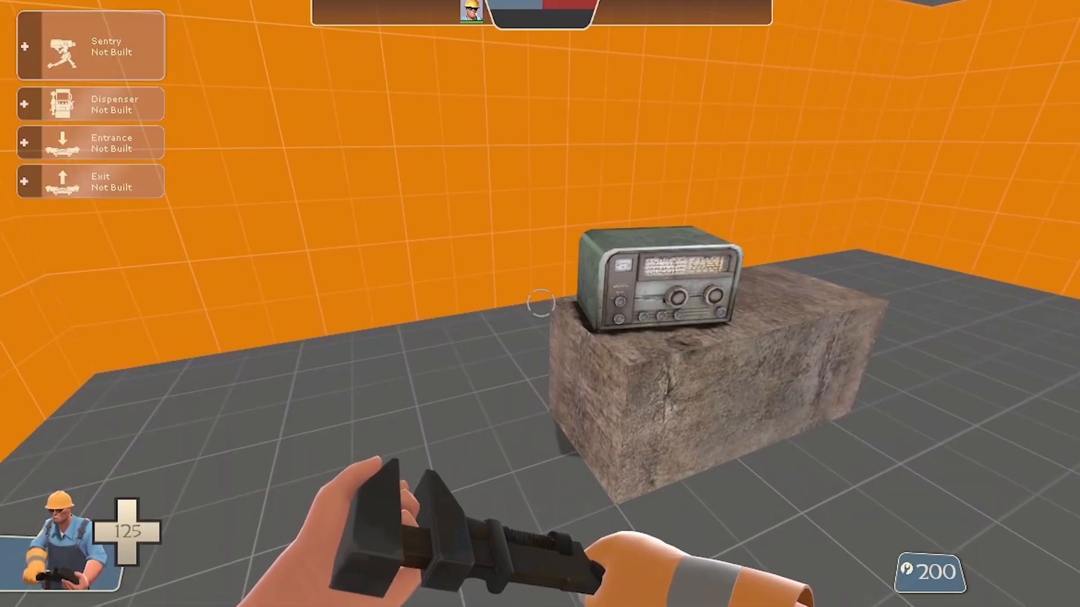
{"action": "key", "text": "w"}
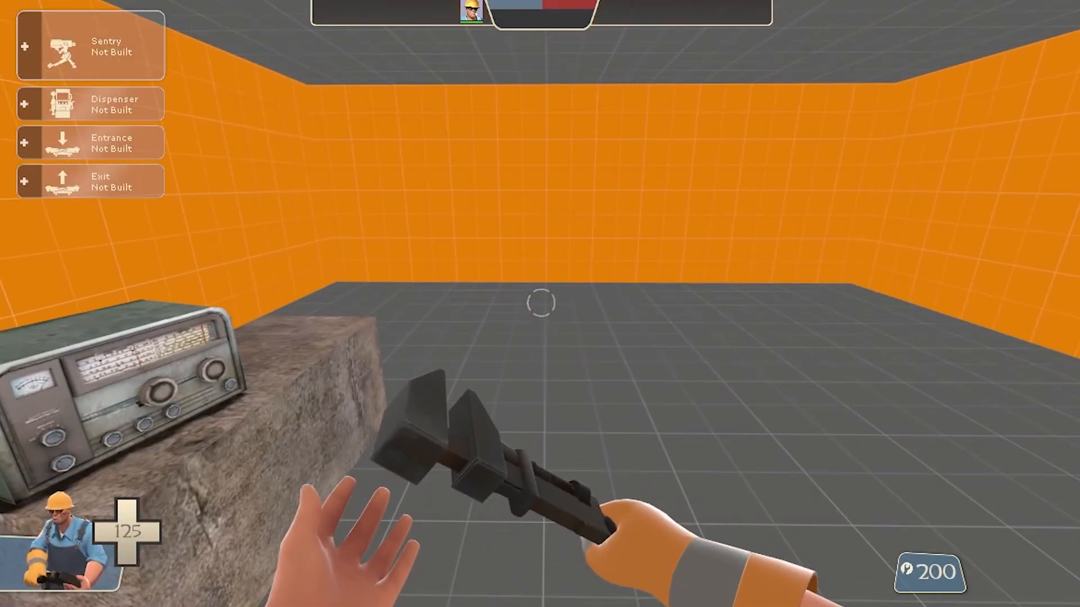
{"action": "key", "text": "s"}
{"action": "key", "text": "w"}
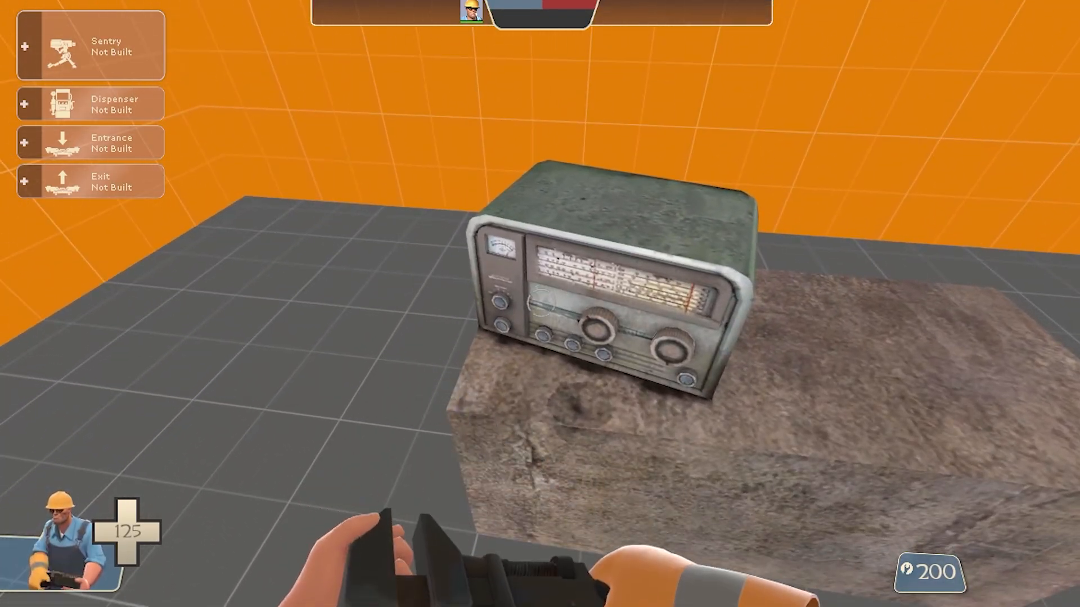
{"action": "left_click", "coordinate": [540, 304]}
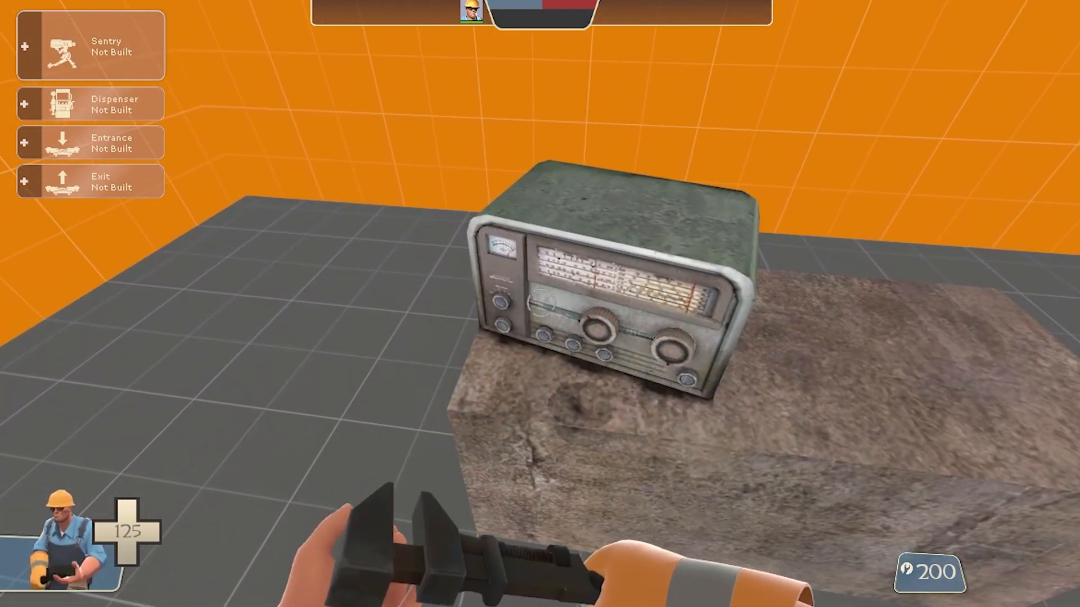
{"action": "key", "text": "s"}
{"action": "key", "text": "w"}
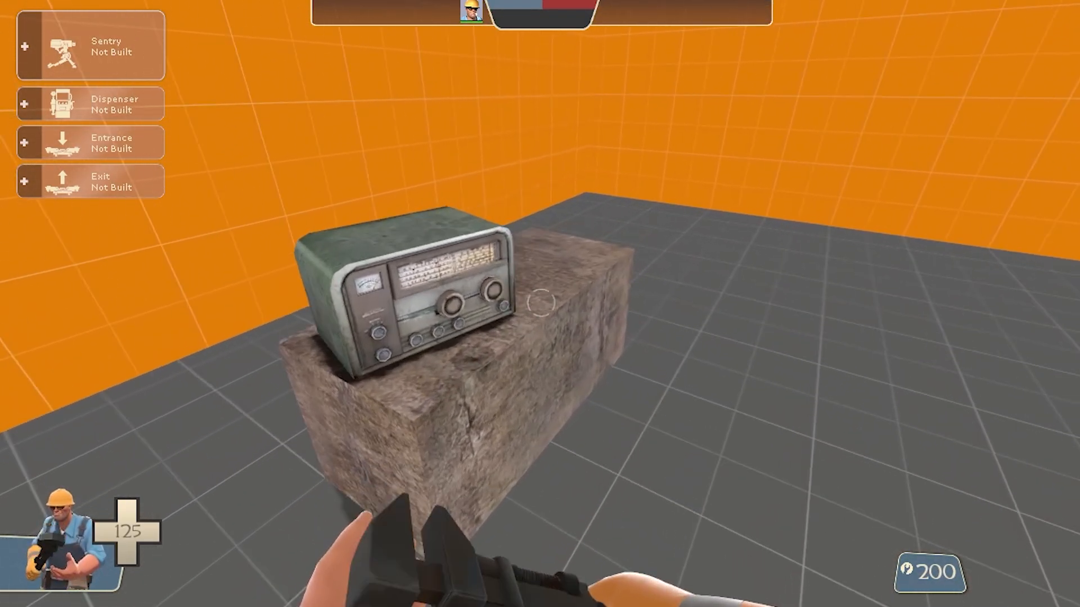
{"action": "key", "text": "d"}
{"action": "key", "text": "a"}
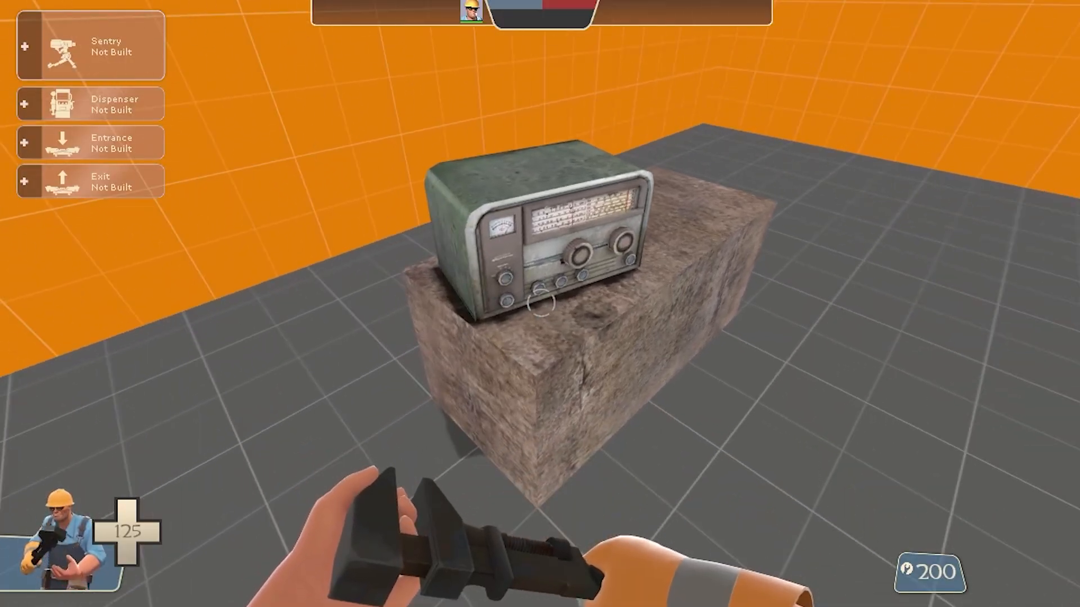
{"action": "left_click", "coordinate": [540, 303]}
{"action": "key", "text": "s"}
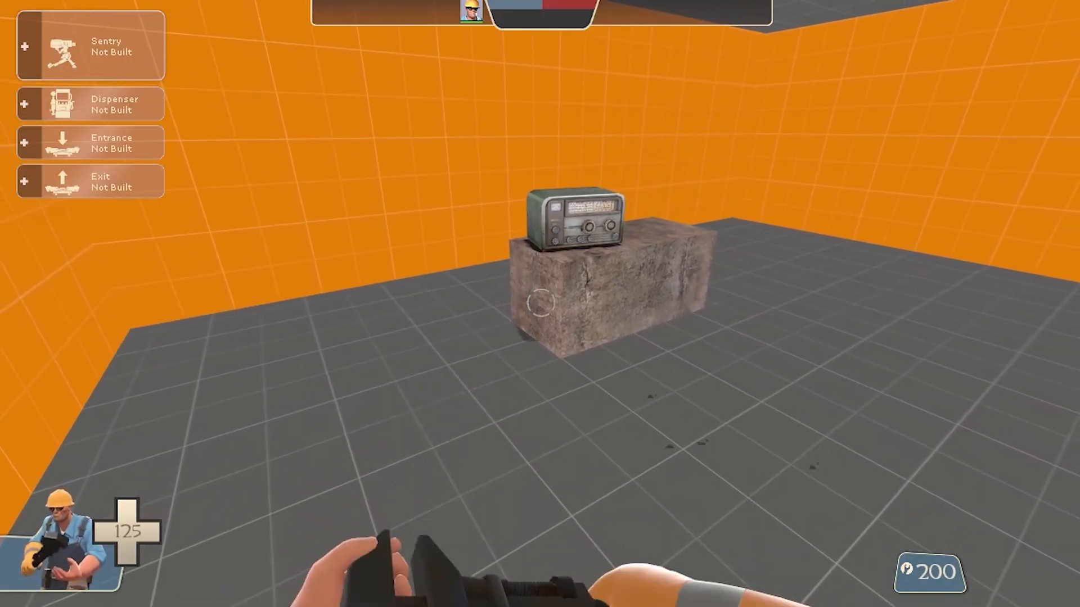
{"action": "key", "text": "w"}
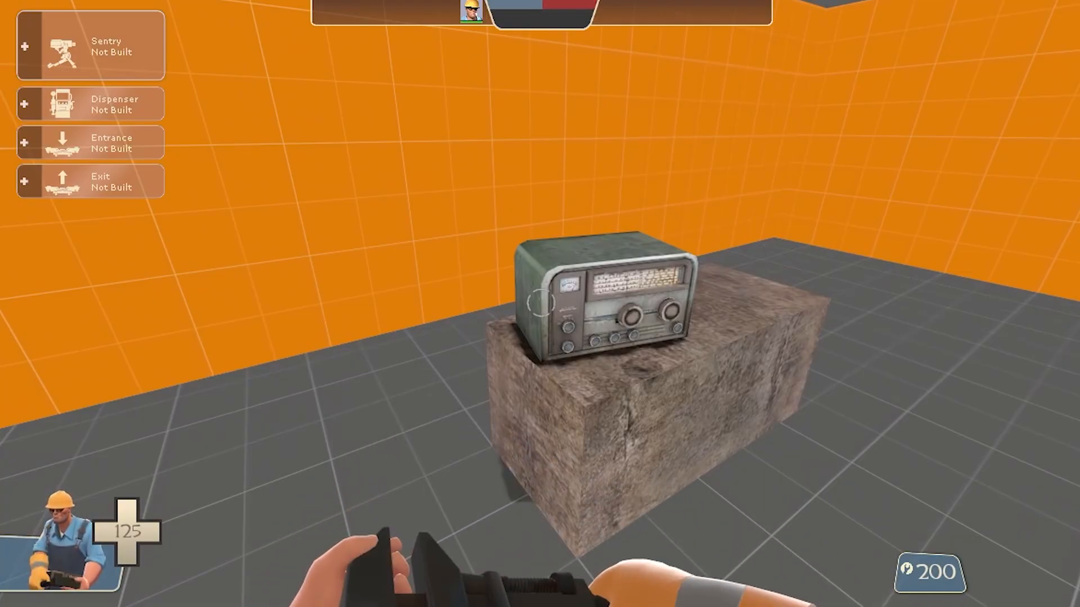
Leave the game and approach the radio in the Garry's Mod version of the map to test it there
{"action": "key", "text": "Escape"}
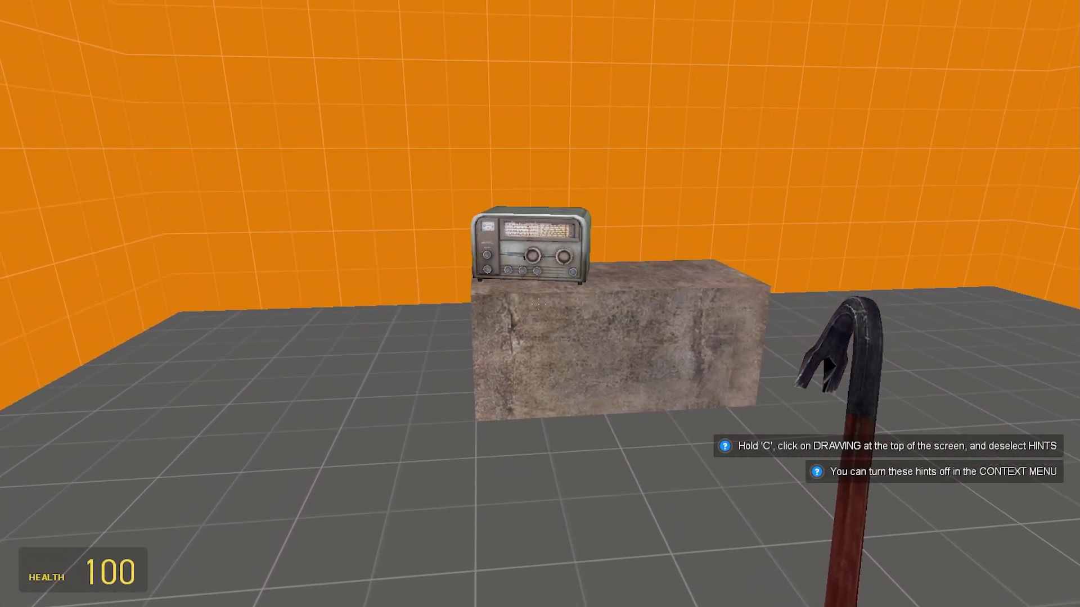
{"action": "key", "text": "w"}
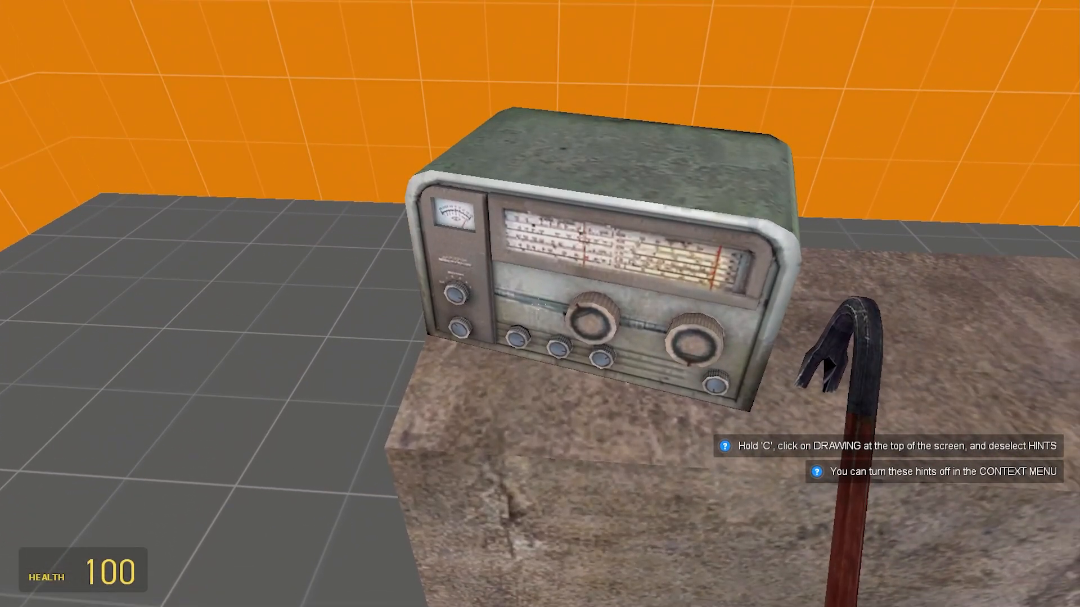
{"action": "key", "text": "s"}
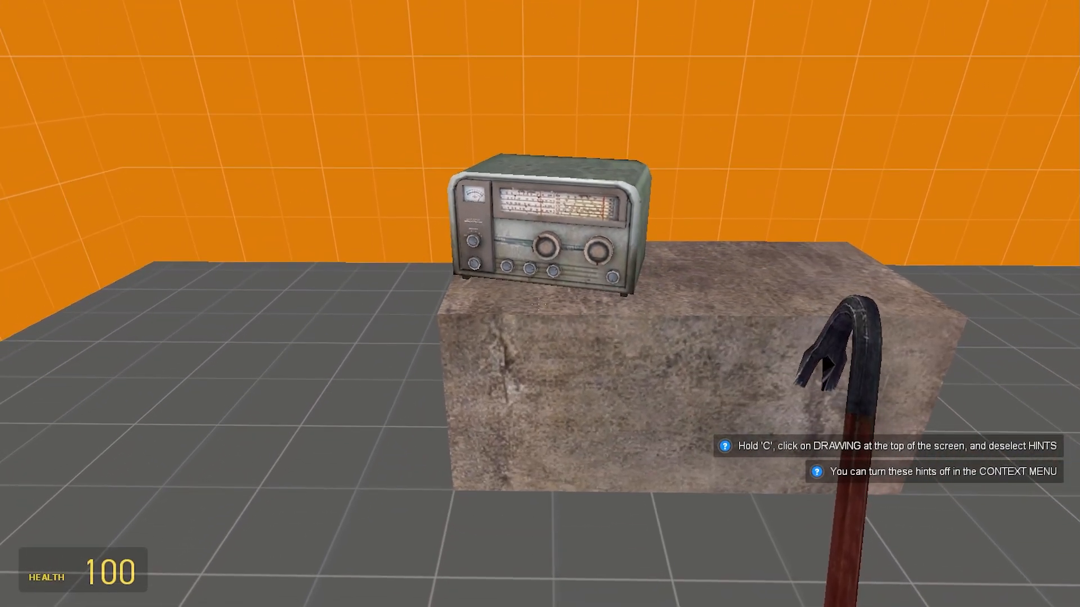
{"action": "key", "text": "w"}
{"action": "key", "text": "s"}
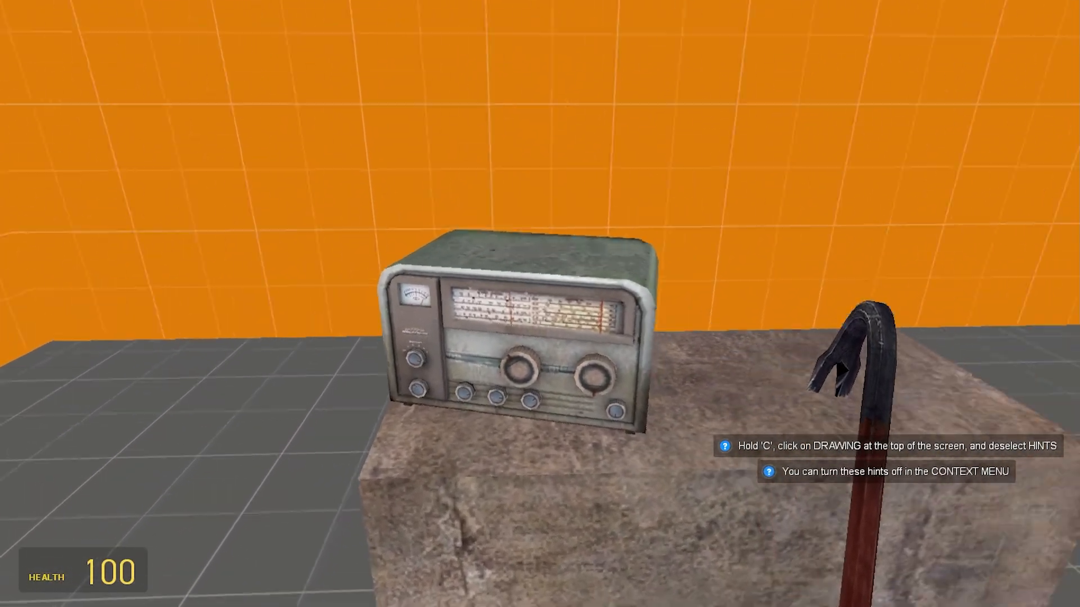
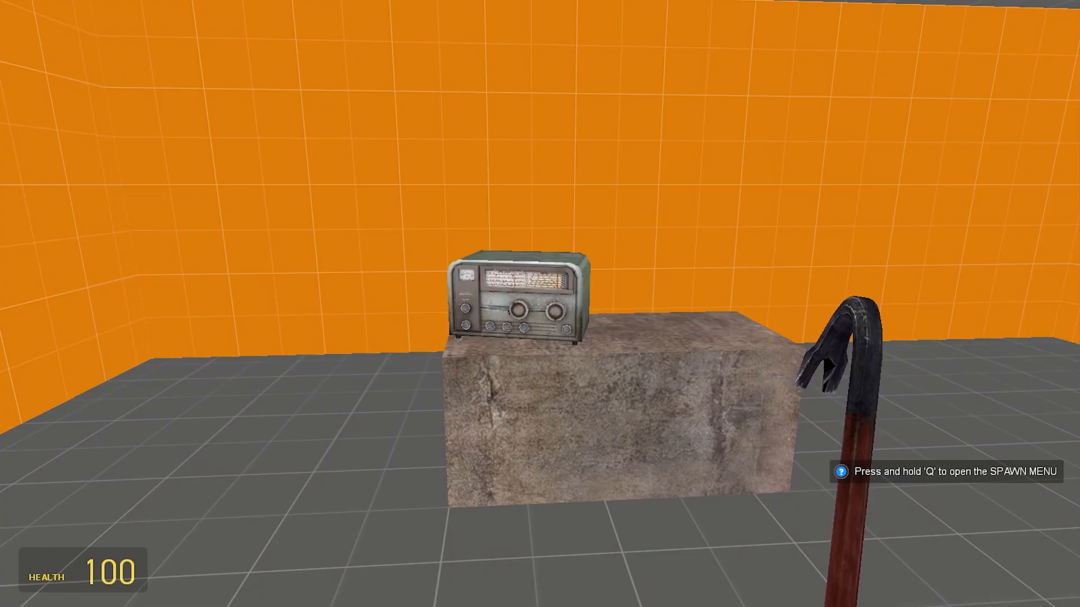
Disconnect from the game and switch back to the Hammer++ editor
{"action": "key", "text": "Escape"}
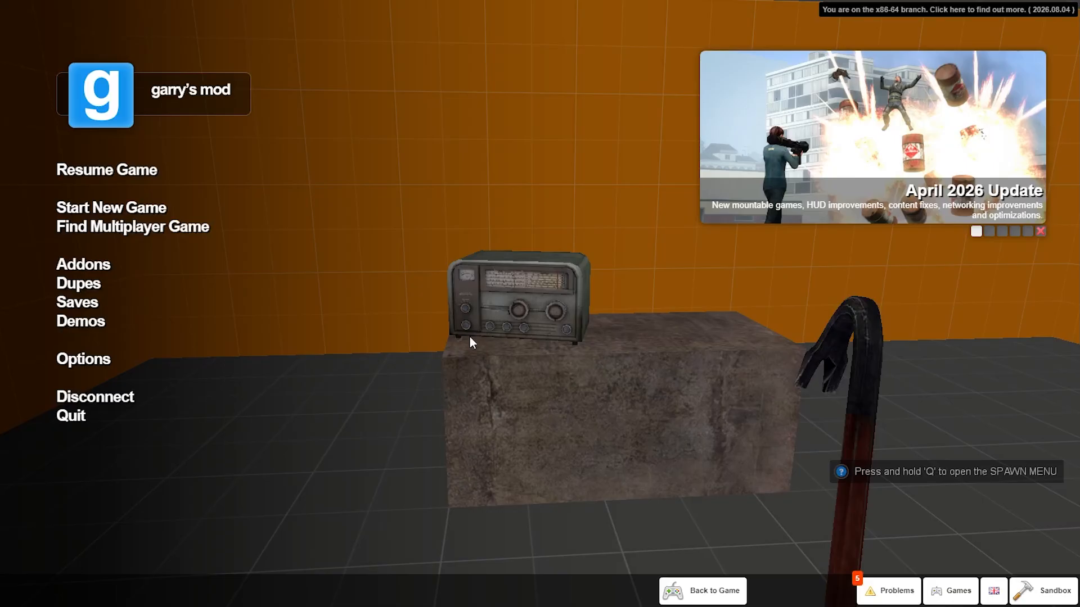
{"action": "left_click", "coordinate": [116, 401]}
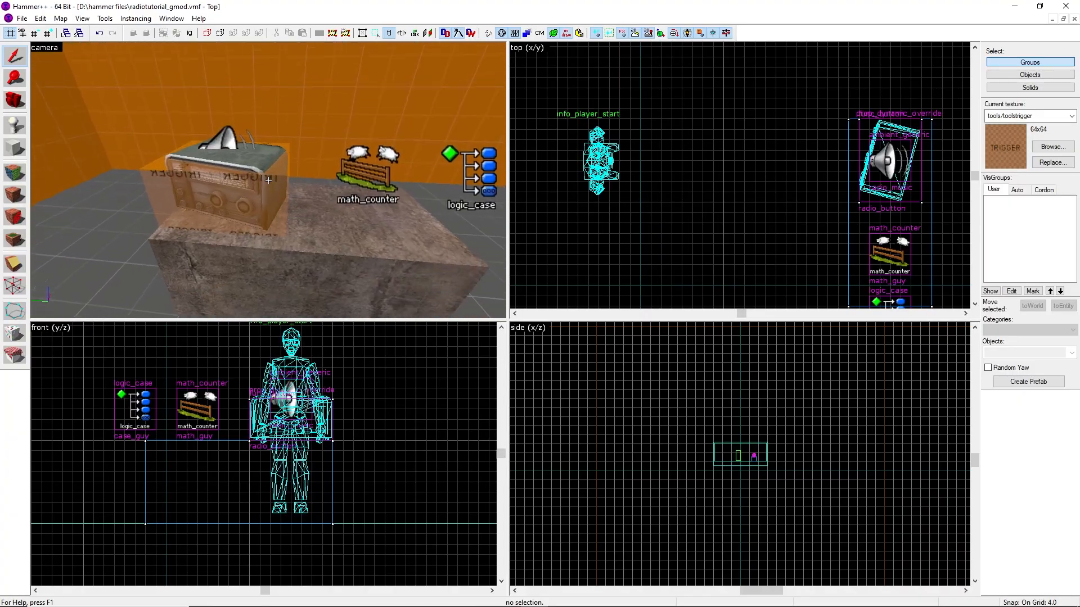
{"action": "double_click", "coordinate": [268, 181]}
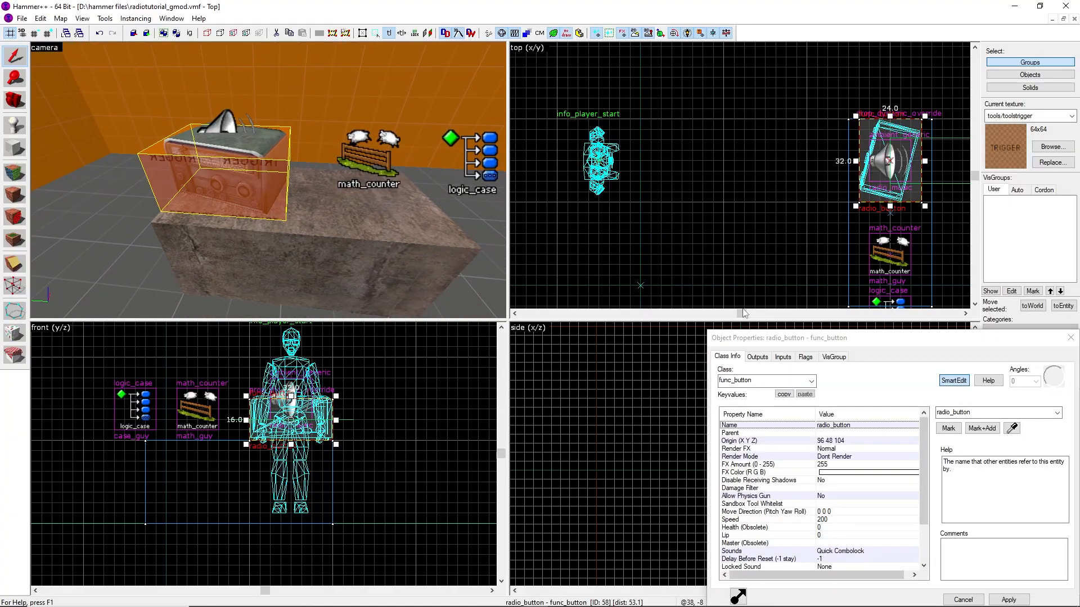
Review the radio button's output to math_guy and the math_counter's legal value settings
{"action": "left_click_drag", "start_coordinate": [785, 335], "coordinate": [468, 216]}
{"action": "left_click", "coordinate": [452, 176]}
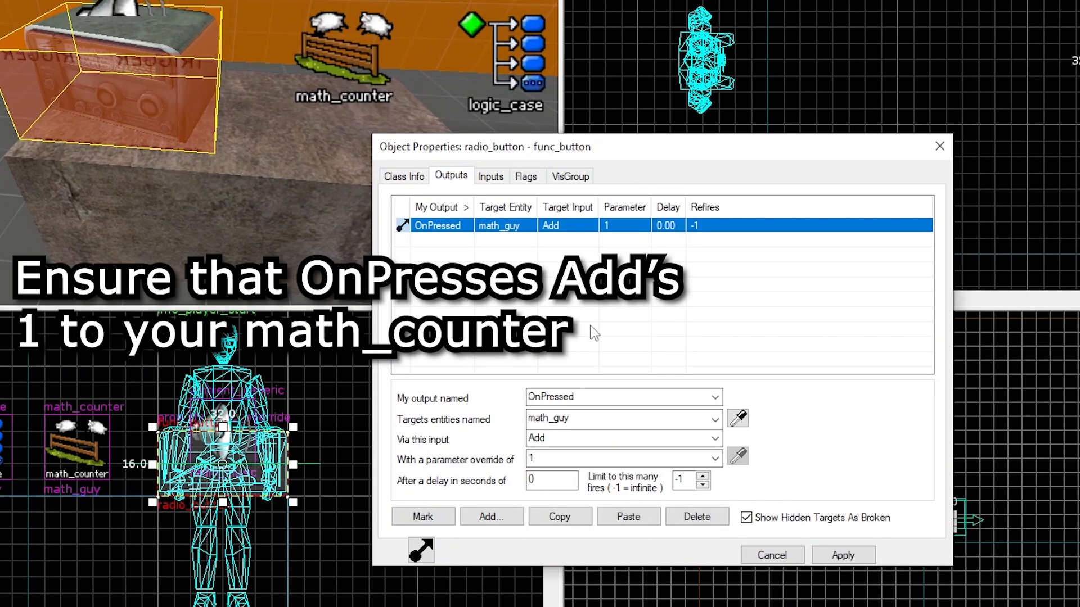
{"action": "left_click", "coordinate": [939, 146]}
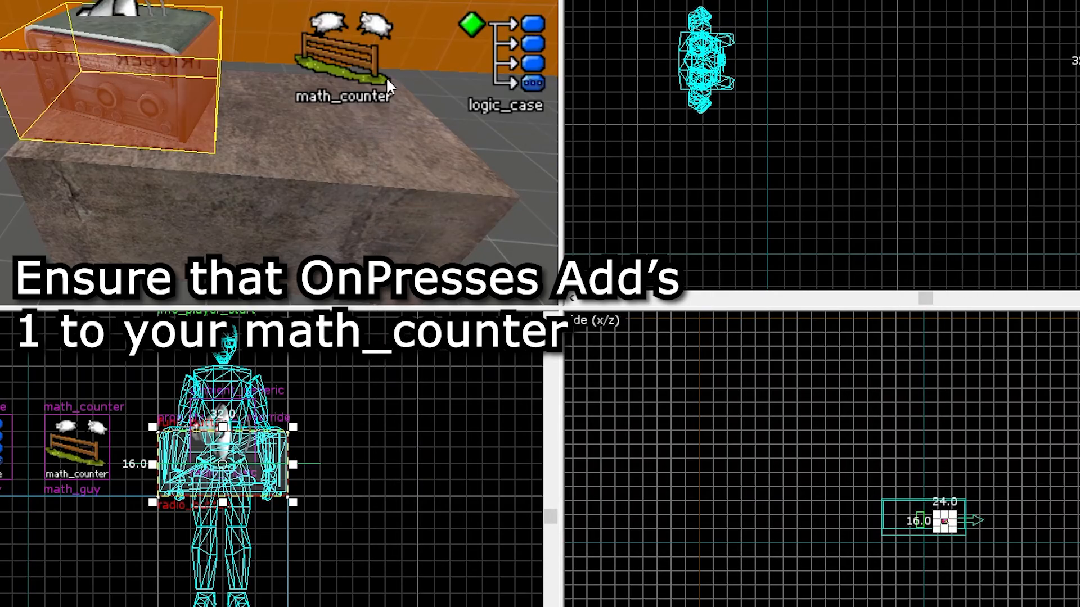
{"action": "double_click", "coordinate": [363, 73]}
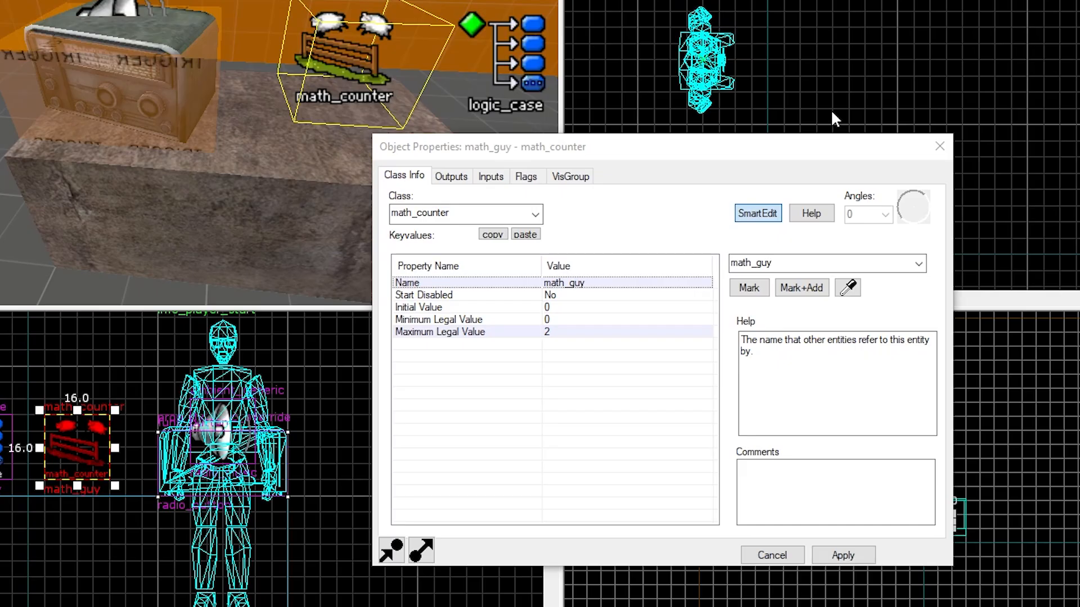
{"action": "left_click_drag", "start_coordinate": [565, 148], "coordinate": [443, 153]}
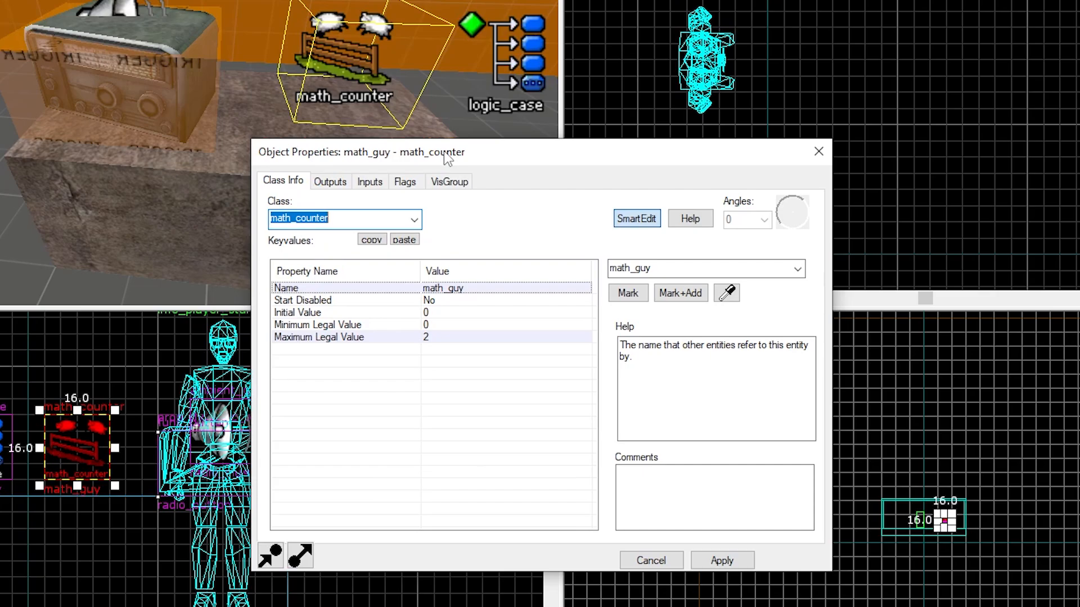
{"action": "left_click", "coordinate": [439, 337]}
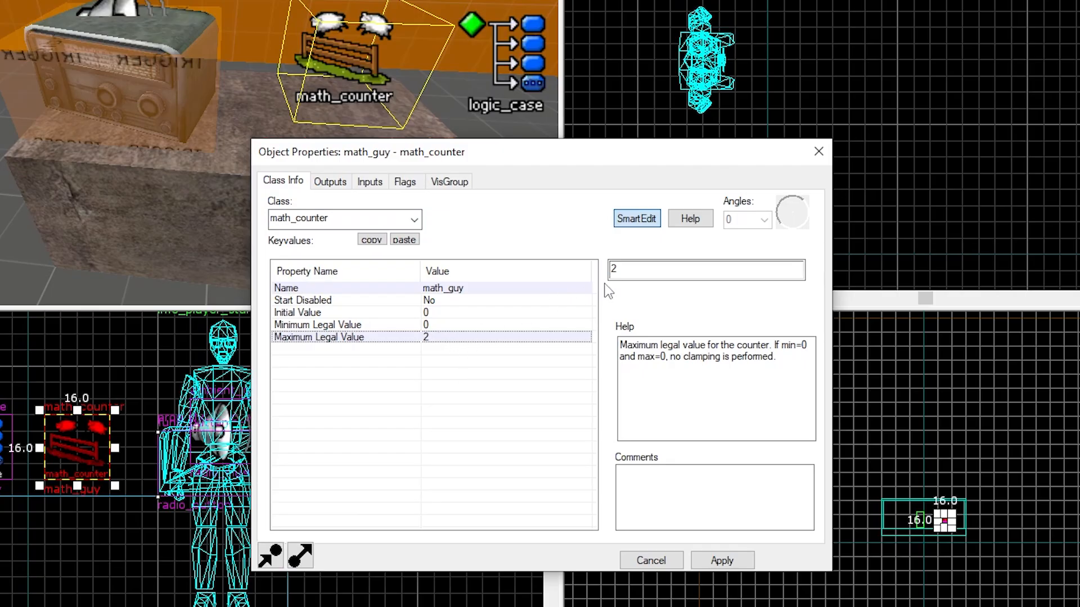
{"action": "left_click", "coordinate": [819, 153]}
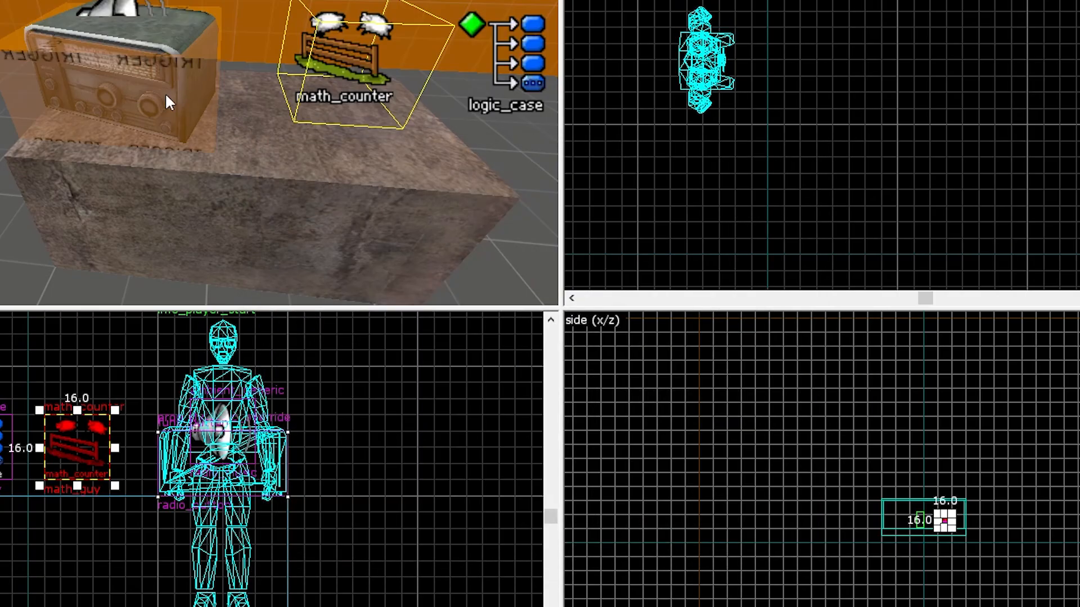
{"action": "double_click", "coordinate": [165, 93]}
{"action": "left_click", "coordinate": [331, 185]}
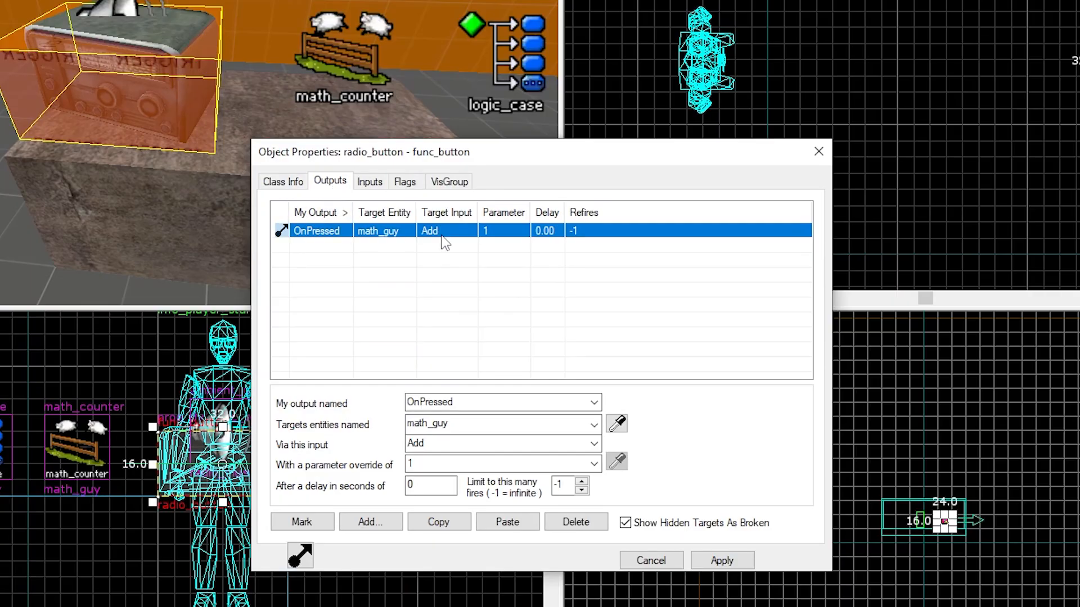
{"action": "left_click", "coordinate": [818, 152]}
Examine the math_counter's OnHitMax and OutValue outputs and their targets
{"action": "double_click", "coordinate": [379, 79]}
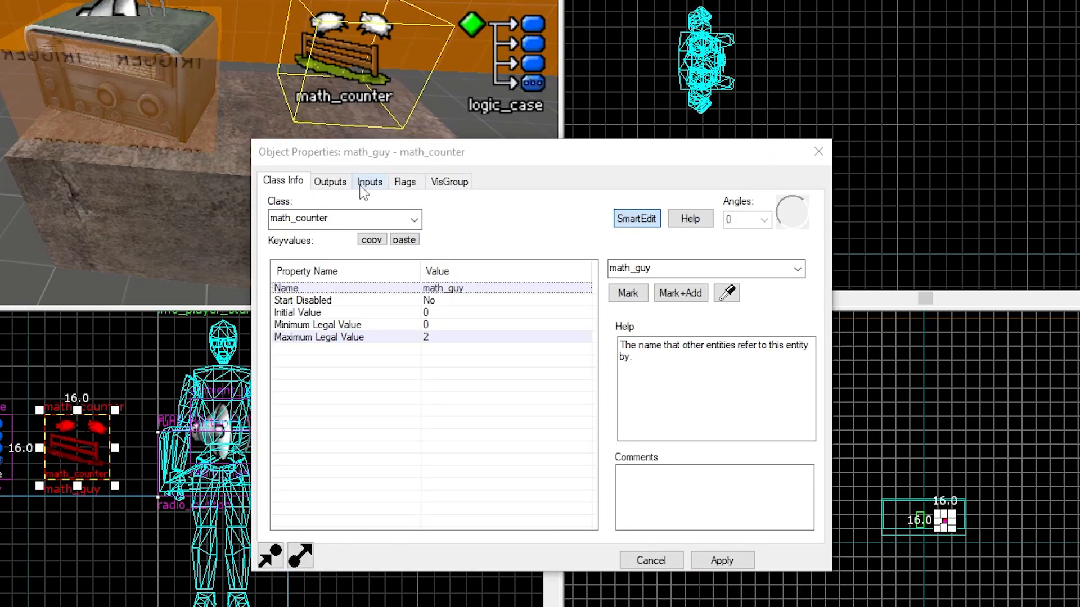
{"action": "left_click", "coordinate": [345, 188]}
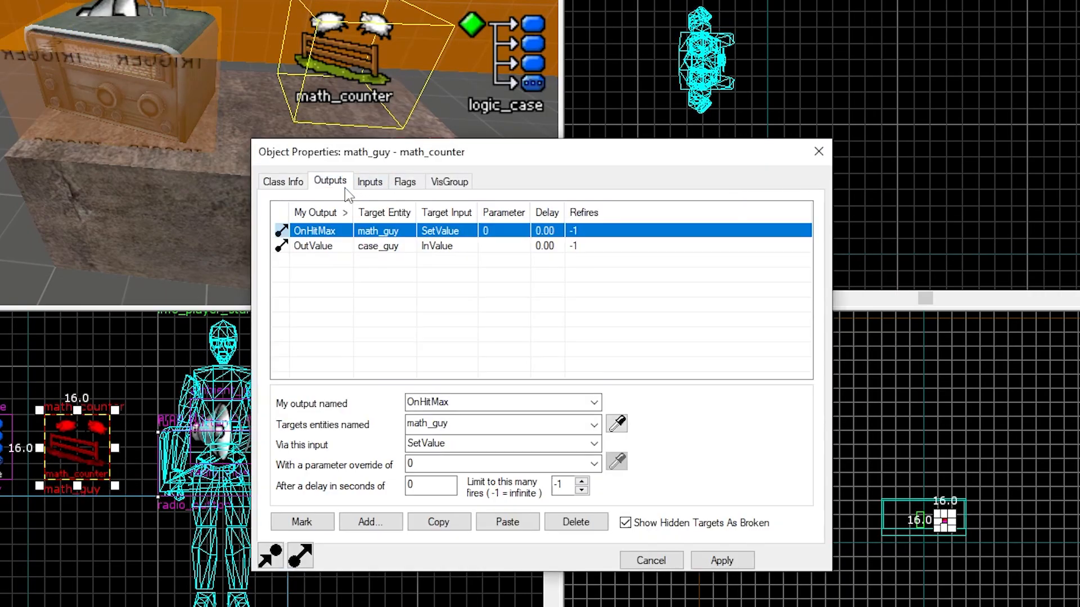
{"action": "left_click", "coordinate": [461, 247]}
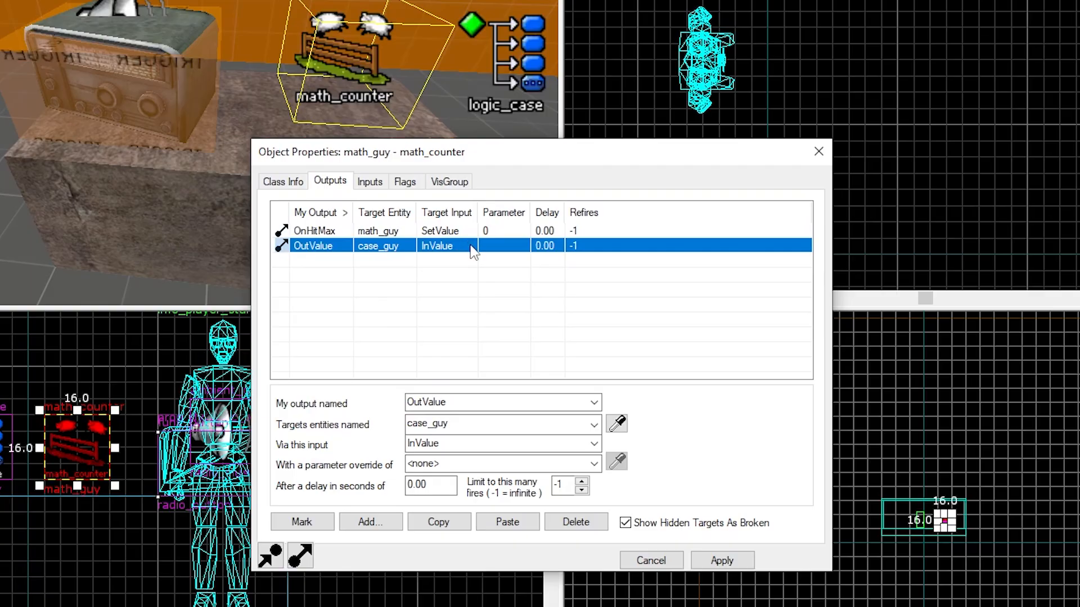
{"action": "left_click", "coordinate": [462, 233]}
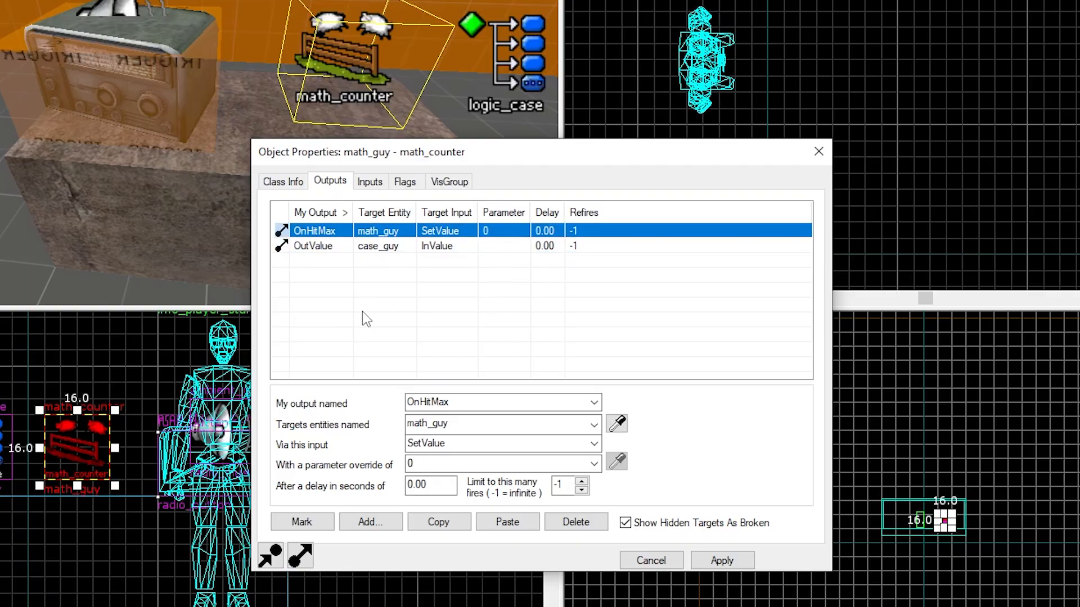
{"action": "left_click", "coordinate": [354, 96]}
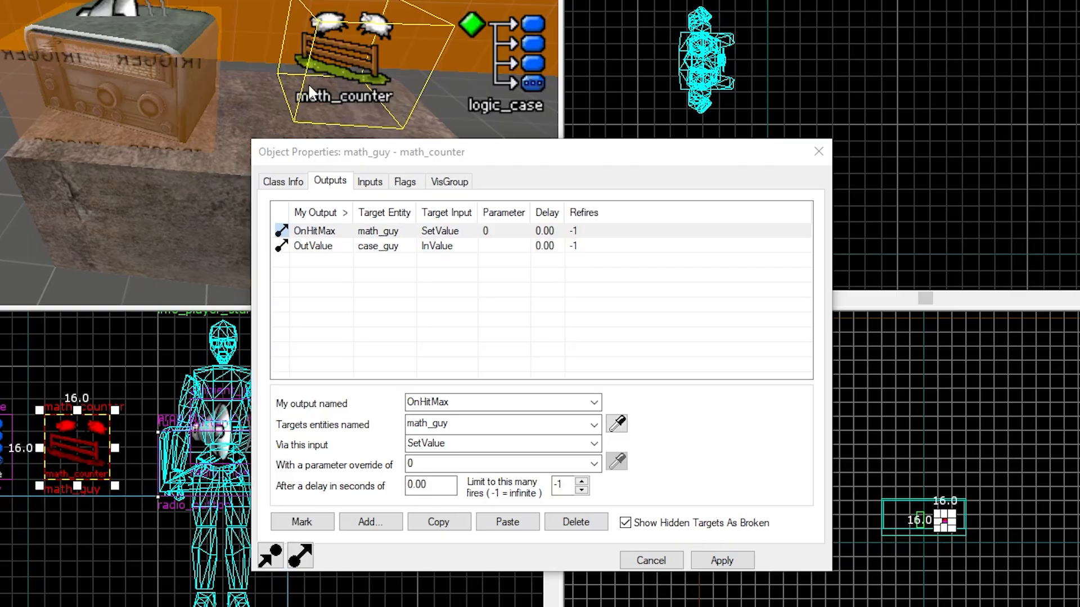
{"action": "left_click", "coordinate": [289, 183]}
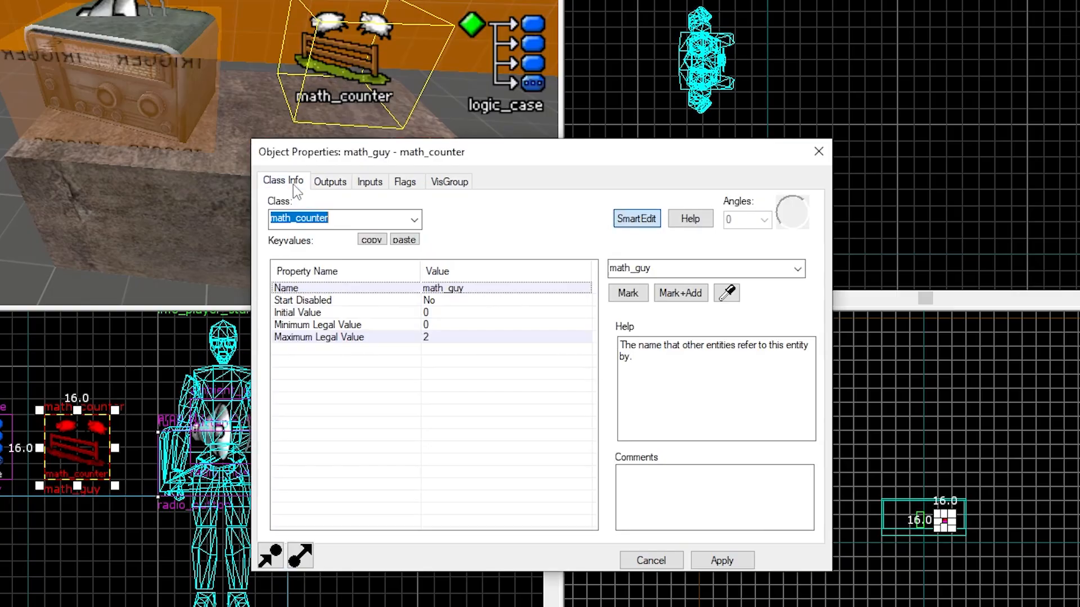
{"action": "left_click", "coordinate": [330, 182]}
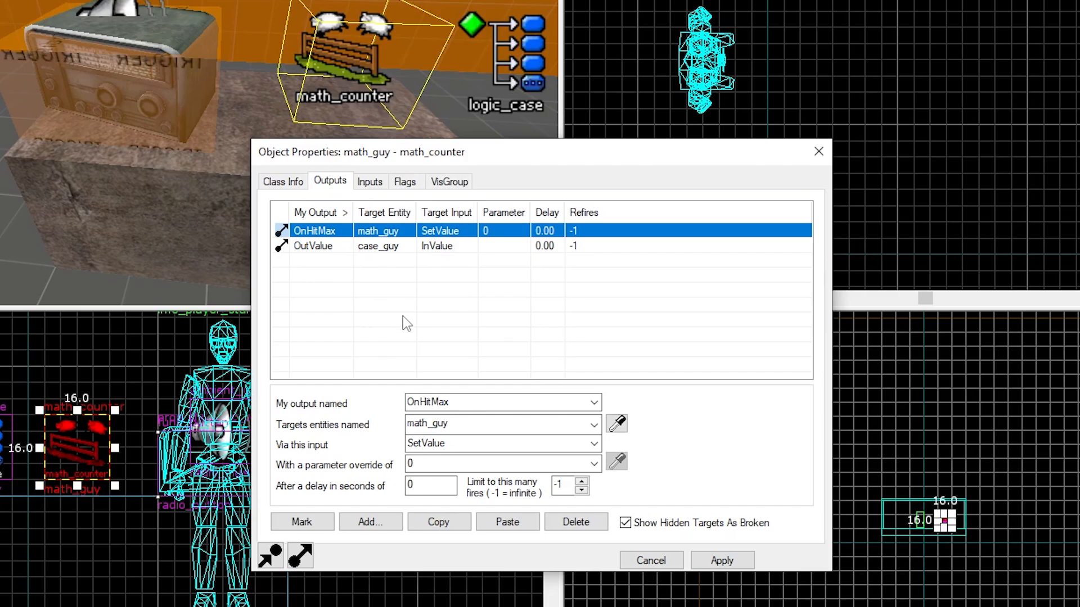
{"action": "left_click", "coordinate": [395, 248]}
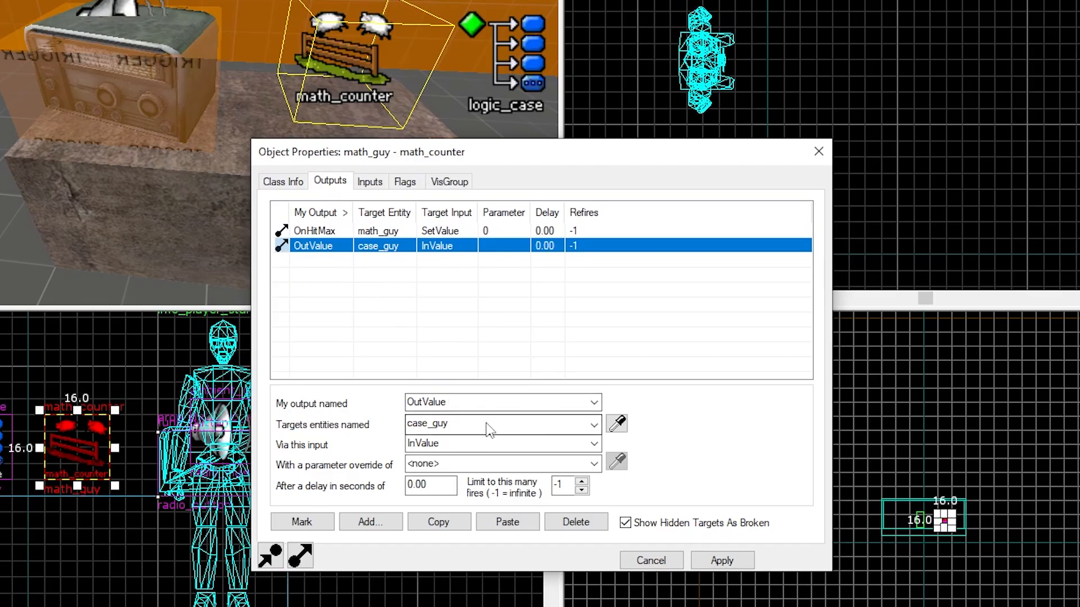
{"action": "left_click", "coordinate": [468, 424]}
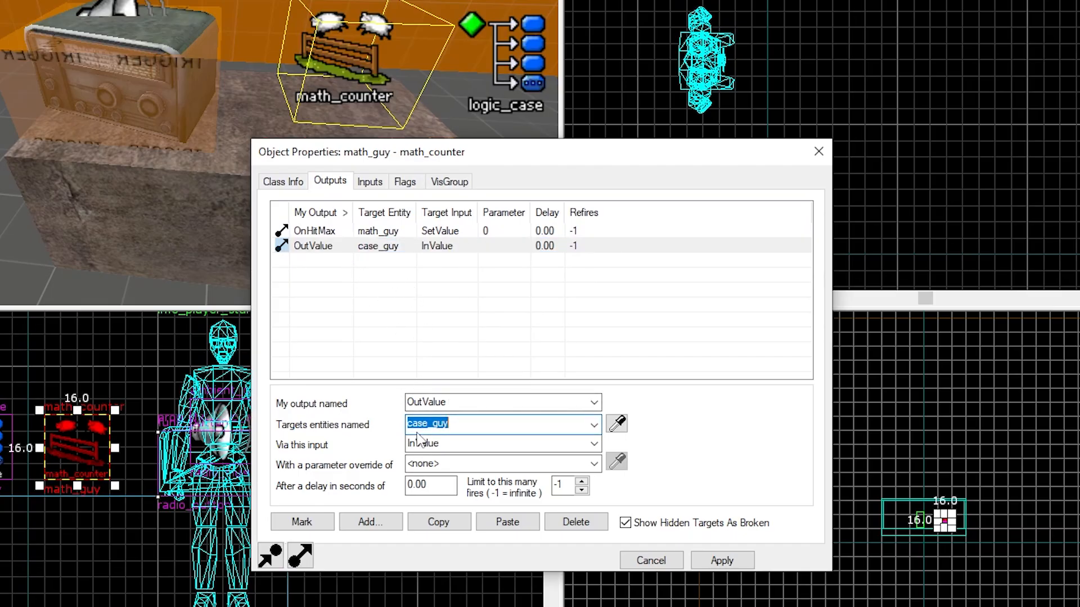
{"action": "left_click", "coordinate": [449, 445]}
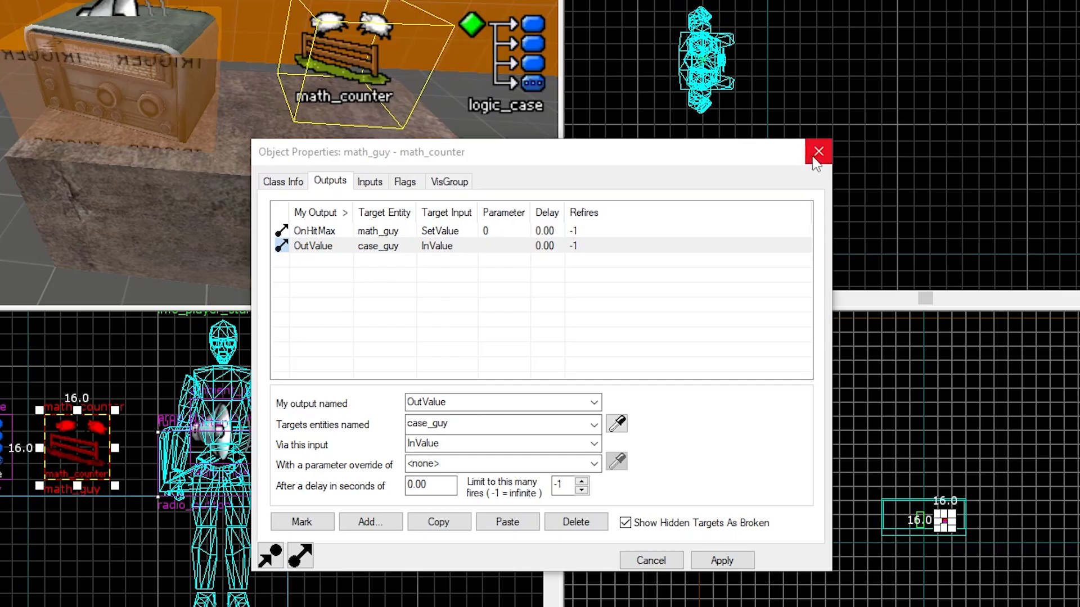
{"action": "left_click", "coordinate": [818, 151]}
Examine the logic_case's case values and its PlaySound and StopSound outputs to radio_music
{"action": "double_click", "coordinate": [485, 86]}
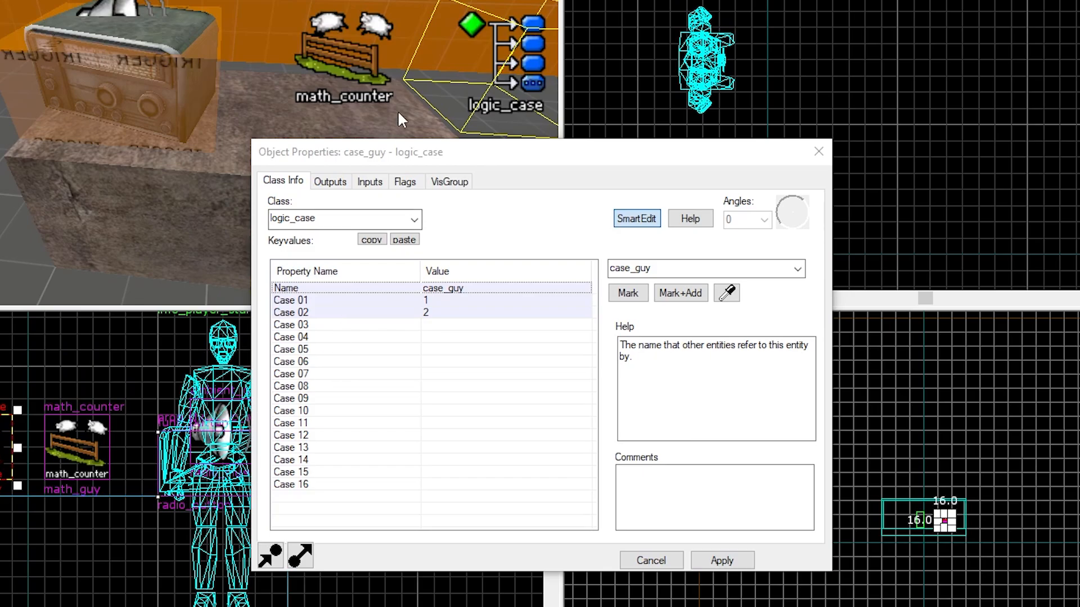
{"action": "left_click", "coordinate": [414, 305]}
{"action": "left_click", "coordinate": [438, 313]}
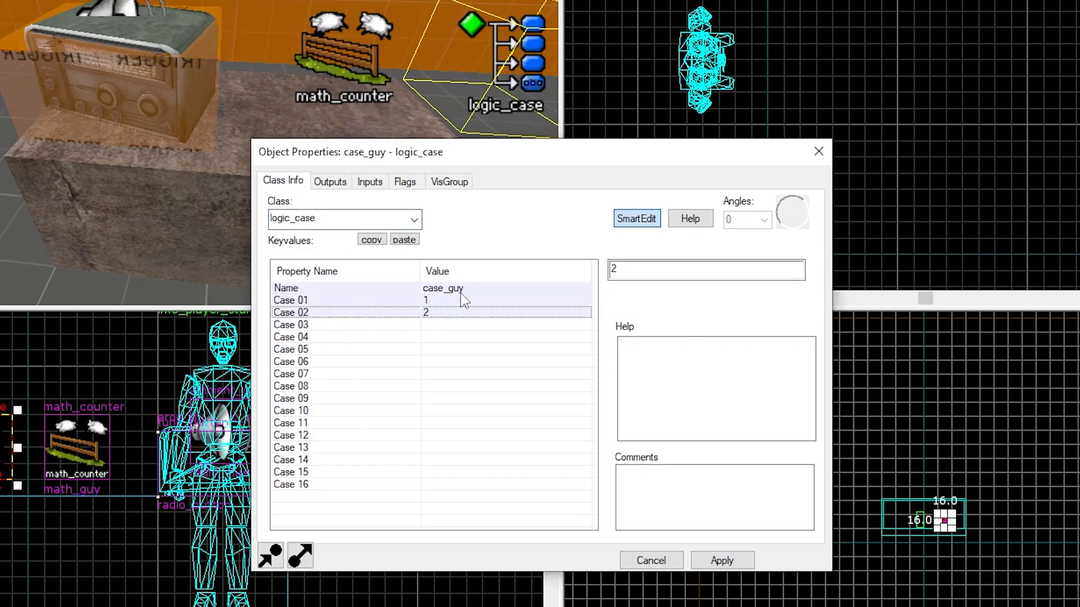
{"action": "left_click", "coordinate": [460, 289]}
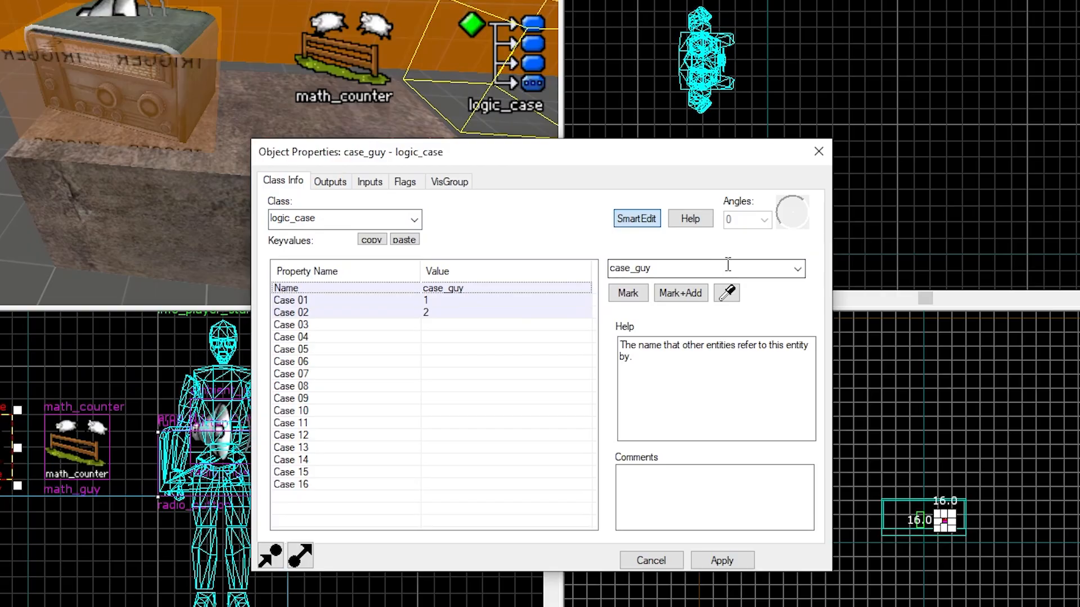
{"action": "left_click", "coordinate": [331, 181]}
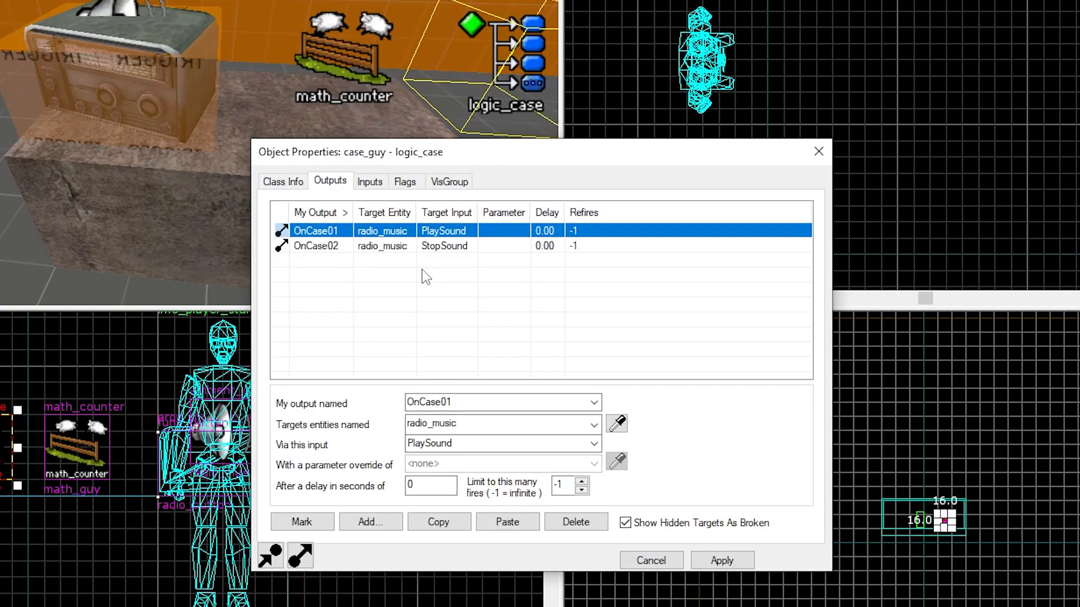
{"action": "left_click", "coordinate": [351, 23]}
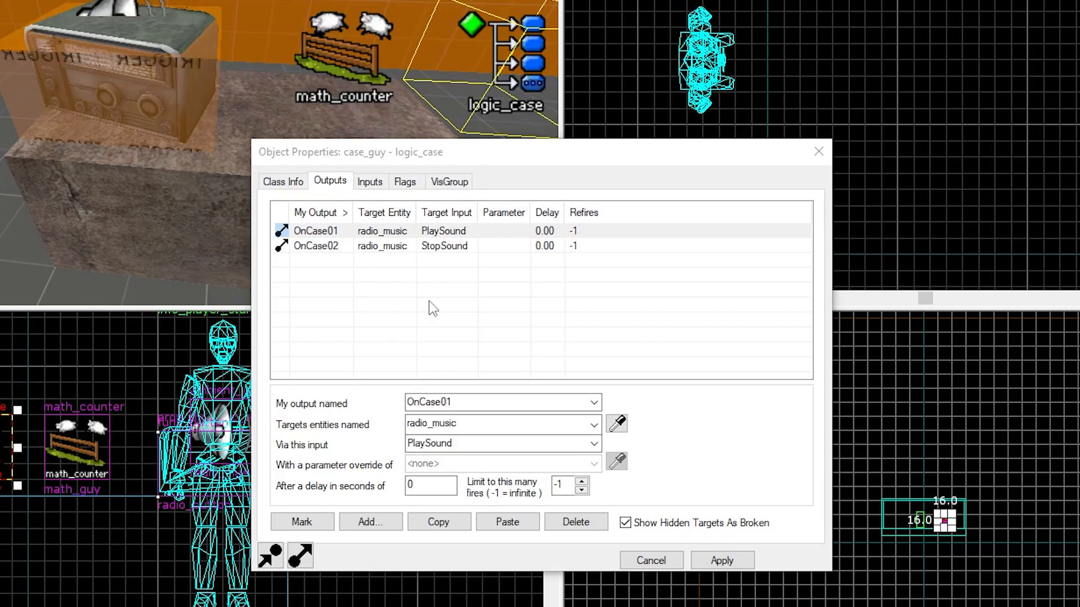
{"action": "left_click", "coordinate": [818, 151]}
Open the radio button's properties again, close them, and clear the selection
{"action": "left_click", "coordinate": [208, 119]}
{"action": "key", "text": "alt+Return"}
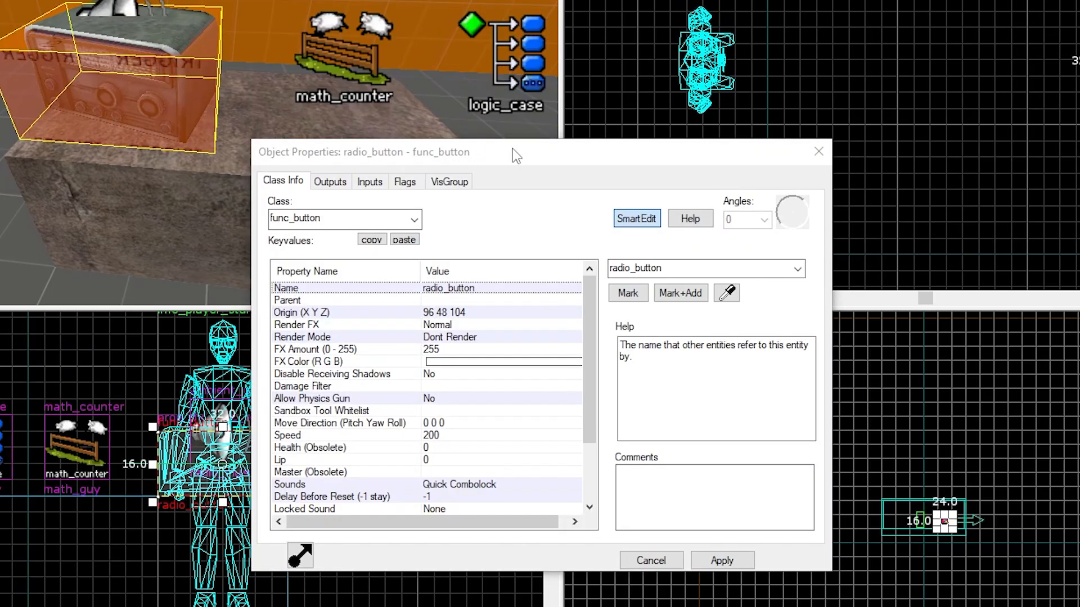
{"action": "left_click", "coordinate": [819, 151]}
{"action": "key", "text": "Escape"}
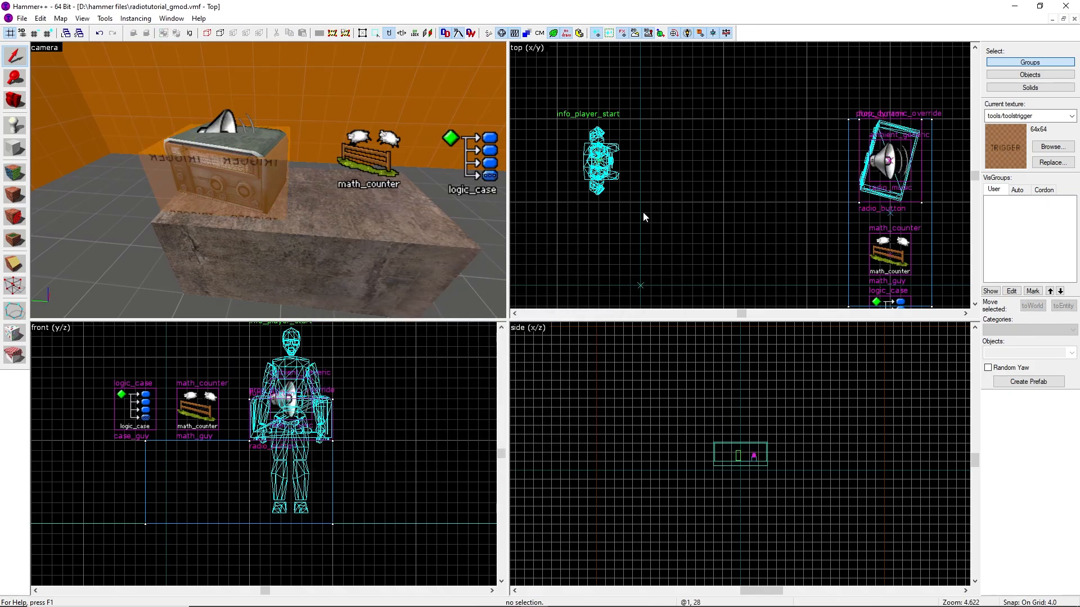
Make copies of the radio_music sound entity stacked above the original
{"action": "left_click", "coordinate": [231, 124]}
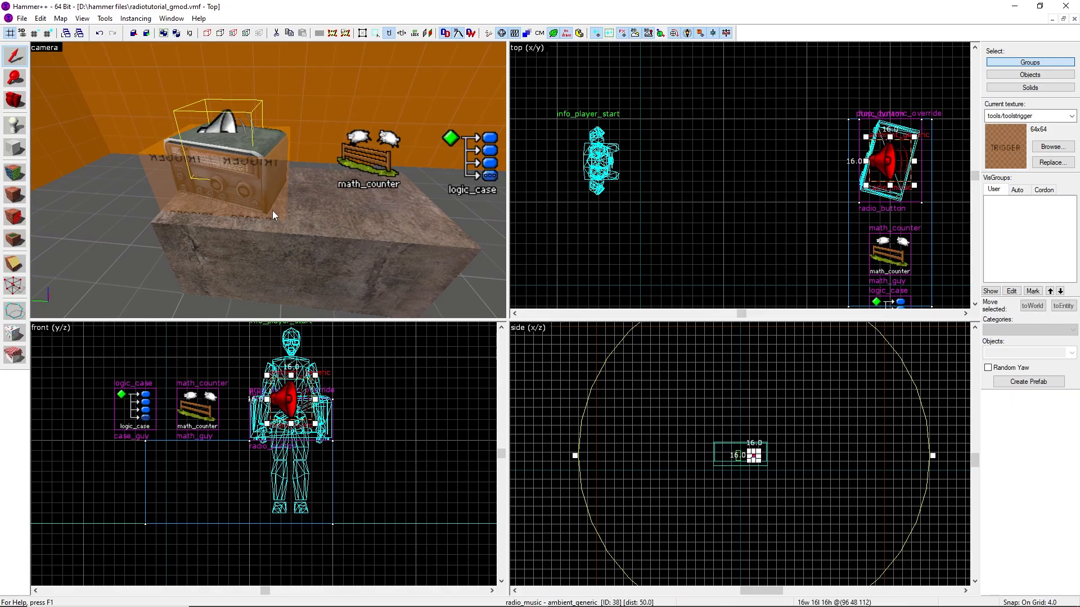
{"action": "scroll", "coordinate": [307, 409], "scroll_direction": "up", "scroll_amount": 2}
{"action": "mouse_move", "coordinate": [300, 406]}
{"action": "left_mouse_down", "text": "shift"}
{"action": "mouse_move", "coordinate": [302, 308]}
{"action": "mouse_move", "coordinate": [302, 366]}
{"action": "mouse_move", "coordinate": [343, 488]}
{"action": "mouse_move", "coordinate": [320, 370]}
{"action": "left_mouse_up", "text": "shift"}
{"action": "scroll", "coordinate": [343, 488], "scroll_direction": "down", "scroll_amount": 3}
{"action": "left_click", "coordinate": [392, 373]}
Rename the first copied sound entity to radio_music2 and apply
{"action": "key", "text": "z"}
{"action": "key", "text": "d"}
{"action": "key", "text": "w"}
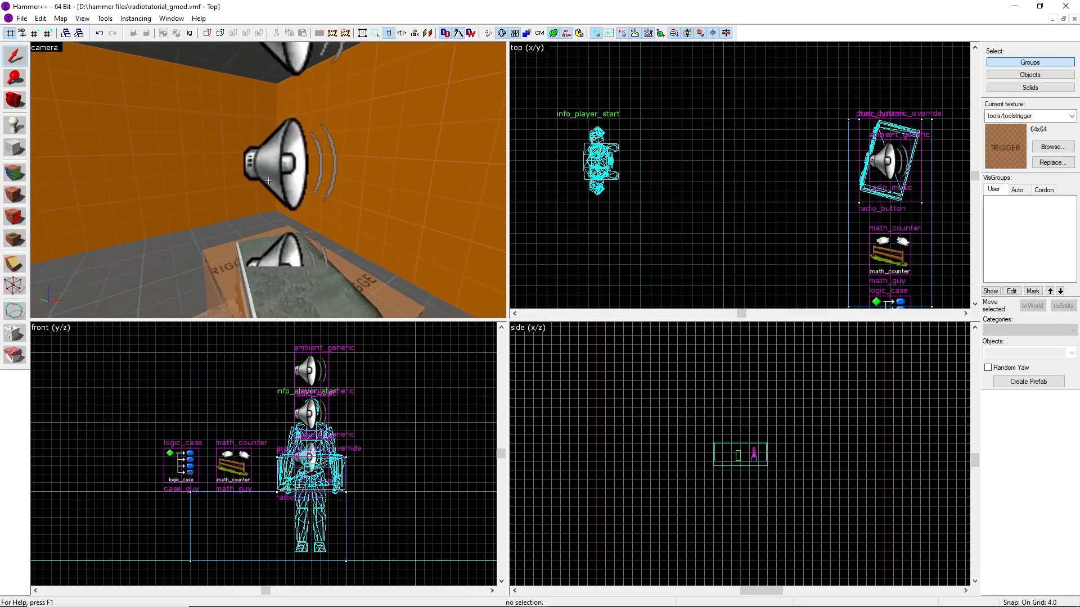
{"action": "key", "text": "s"}
{"action": "key", "text": "z"}
{"action": "double_click", "coordinate": [280, 183]}
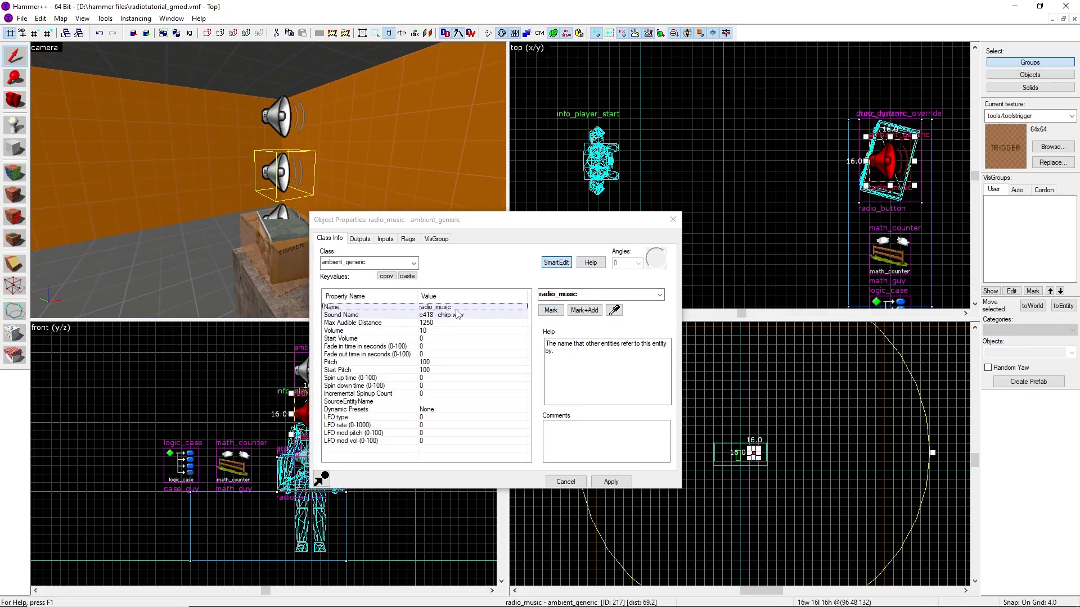
{"action": "left_click", "coordinate": [598, 295]}
{"action": "type", "text": "2"}
{"action": "left_click", "coordinate": [596, 307]}
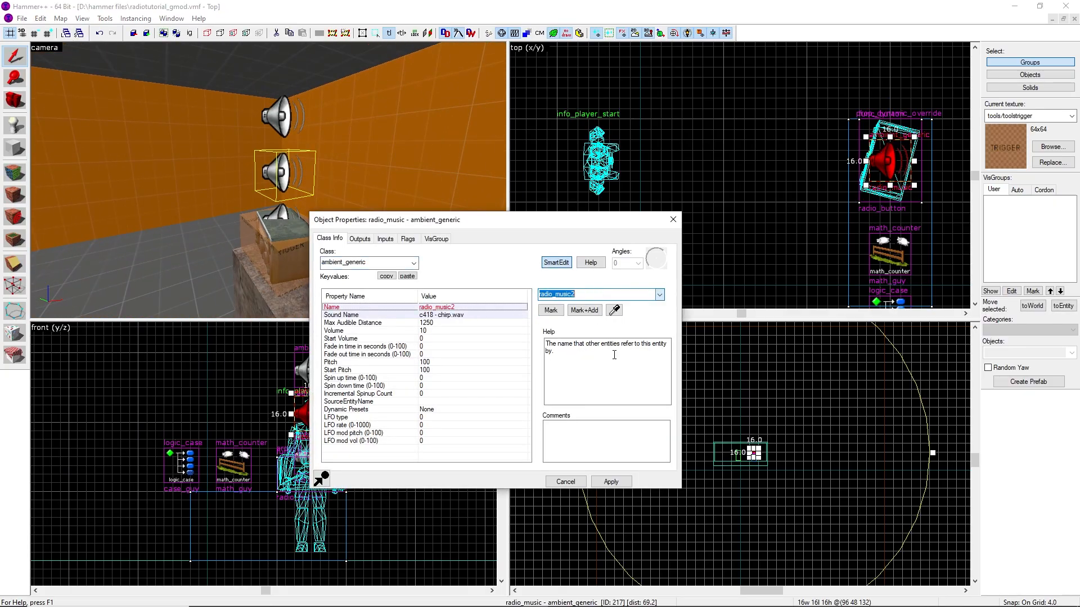
{"action": "left_click", "coordinate": [611, 482]}
Open the radio_music3 sound entity's properties and browse for a different sound file
{"action": "left_click", "coordinate": [279, 117]}
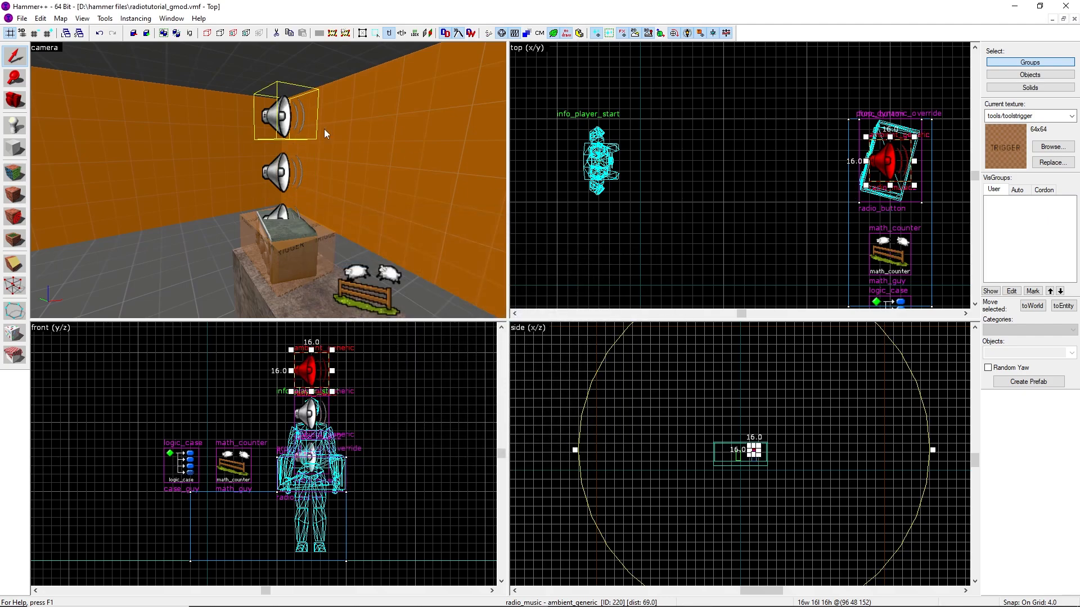
{"action": "double_click", "coordinate": [269, 115]}
{"action": "left_click", "coordinate": [421, 315]}
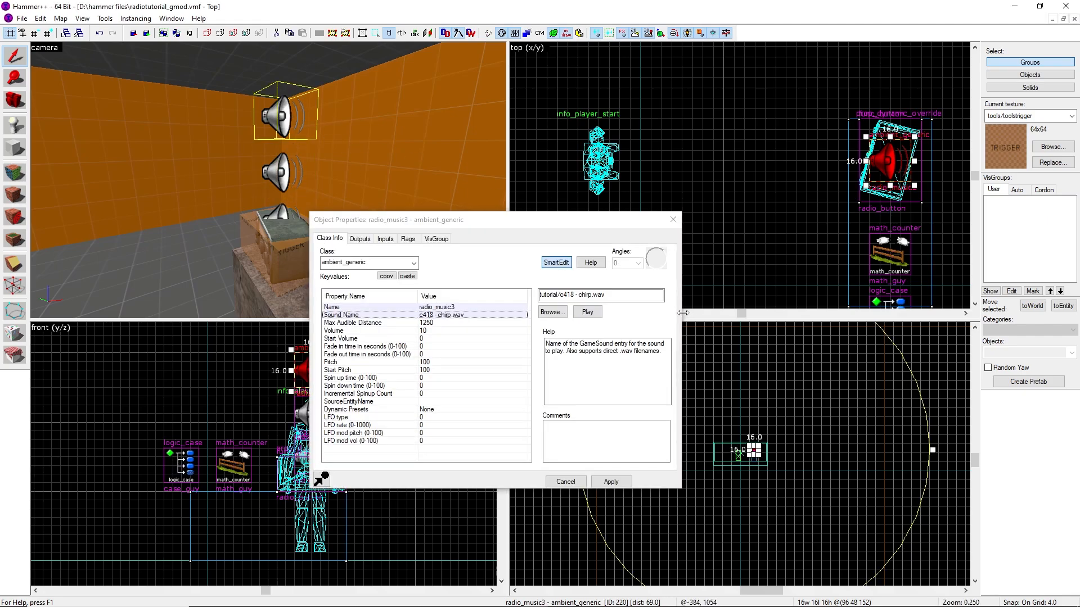
{"action": "left_click", "coordinate": [551, 312]}
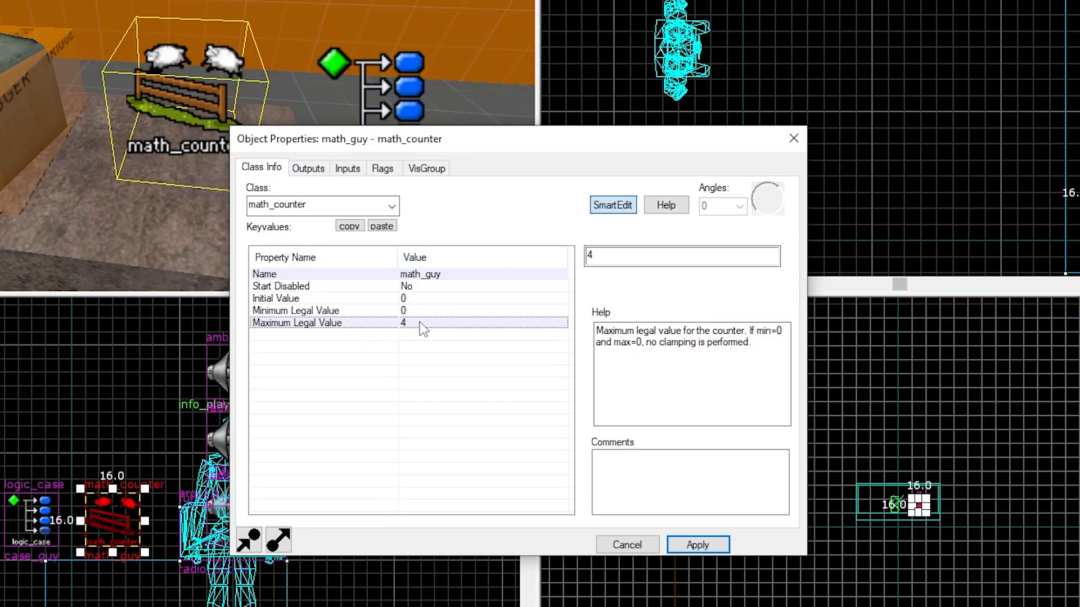
Apply a maximum legal value of 4 to the math_counter
{"action": "left_click", "coordinate": [698, 545]}
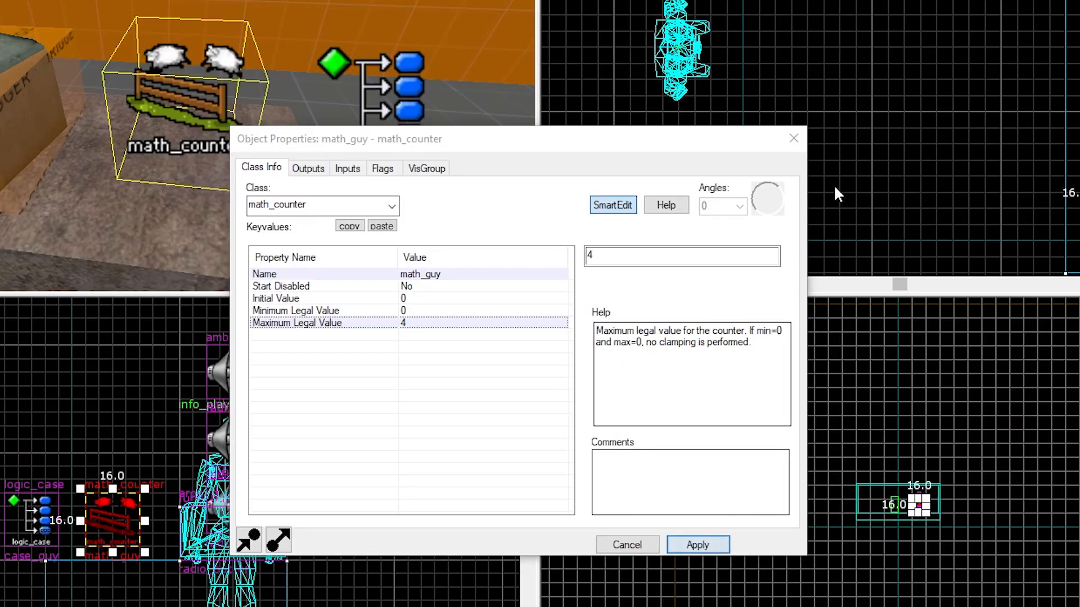
Open the logic_case's properties and set its Case 04 value to 4
{"action": "left_click", "coordinate": [800, 146]}
{"action": "double_click", "coordinate": [327, 90]}
{"action": "left_click", "coordinate": [342, 333]}
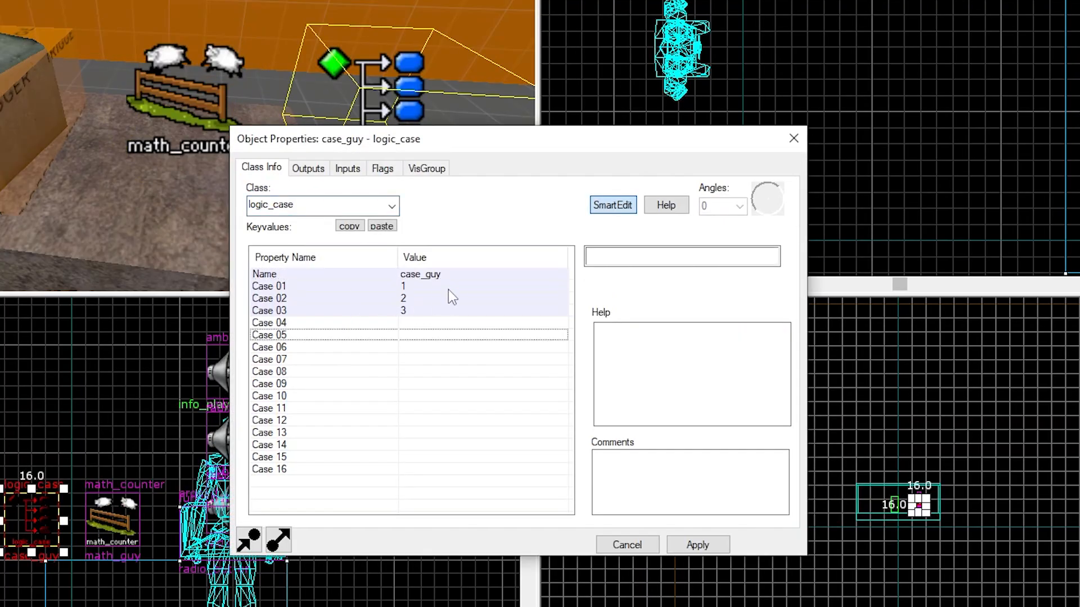
{"action": "left_click", "coordinate": [351, 323]}
{"action": "left_click", "coordinate": [623, 253]}
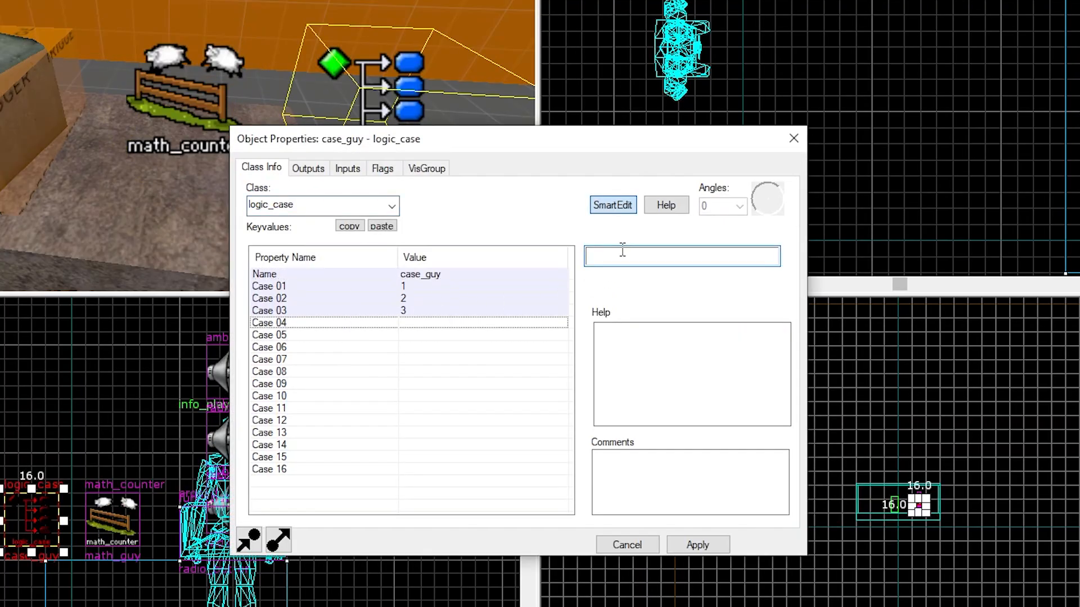
{"action": "type", "text": "4"}
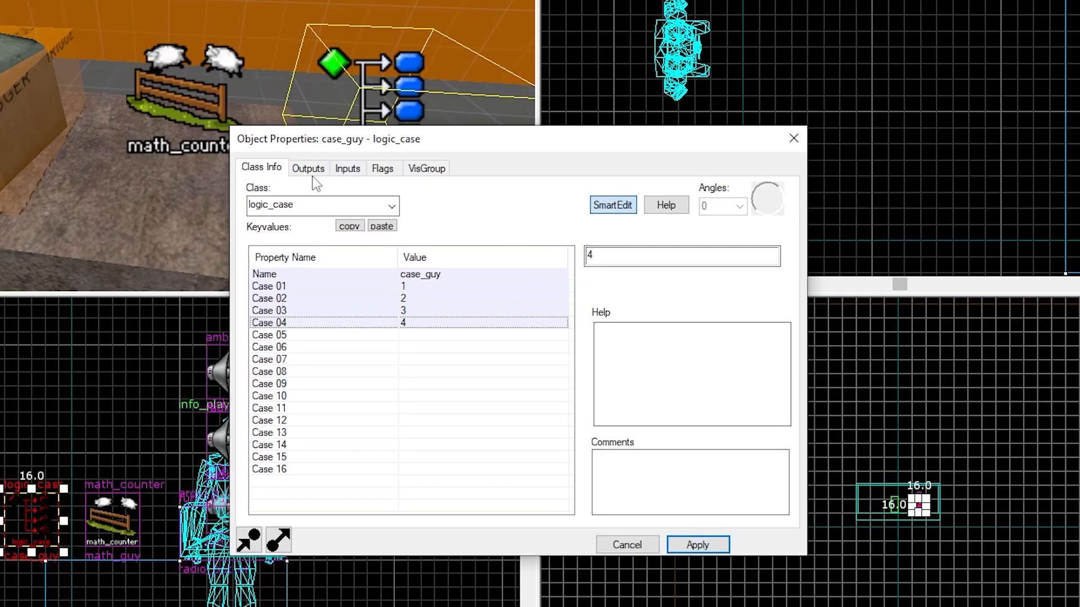
Add a logic_case output OnCase02 that sends PlaySound to radio_music2, and apply
{"action": "left_click", "coordinate": [310, 170]}
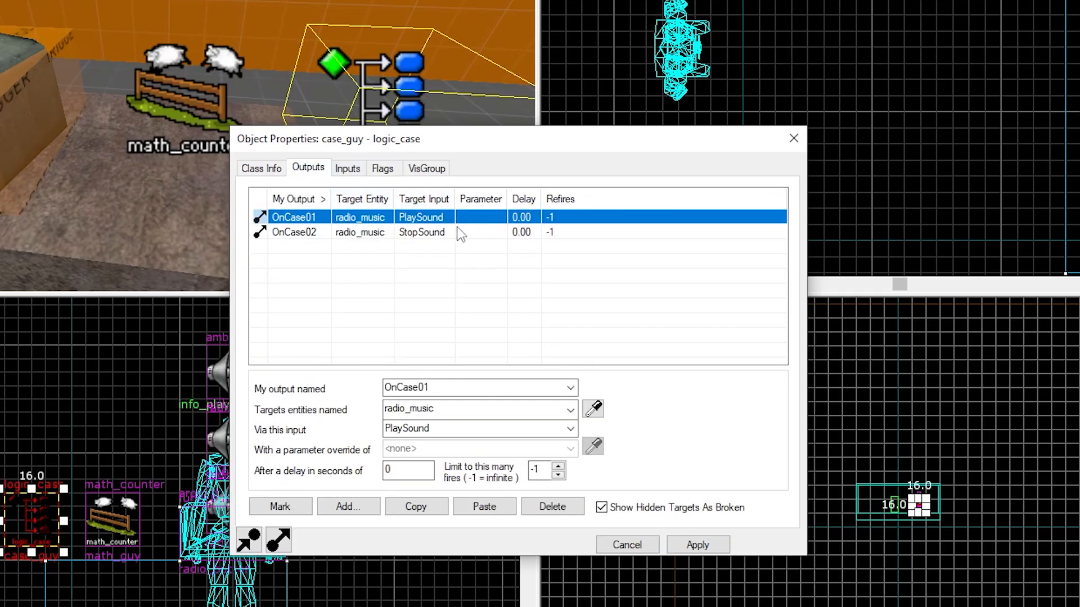
{"action": "left_click", "coordinate": [361, 507]}
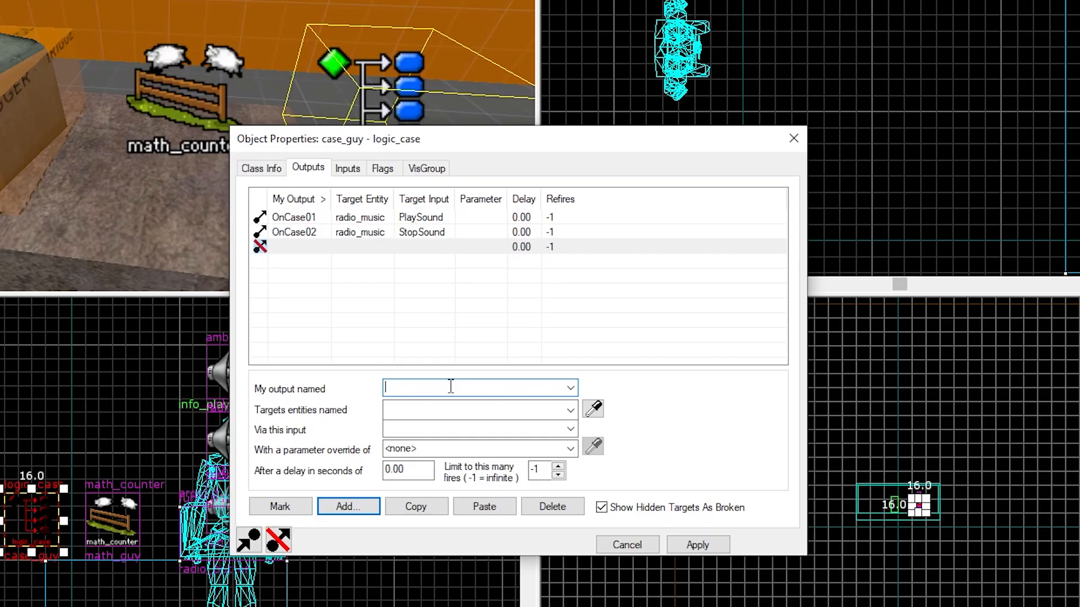
{"action": "type", "text": "OnC"}
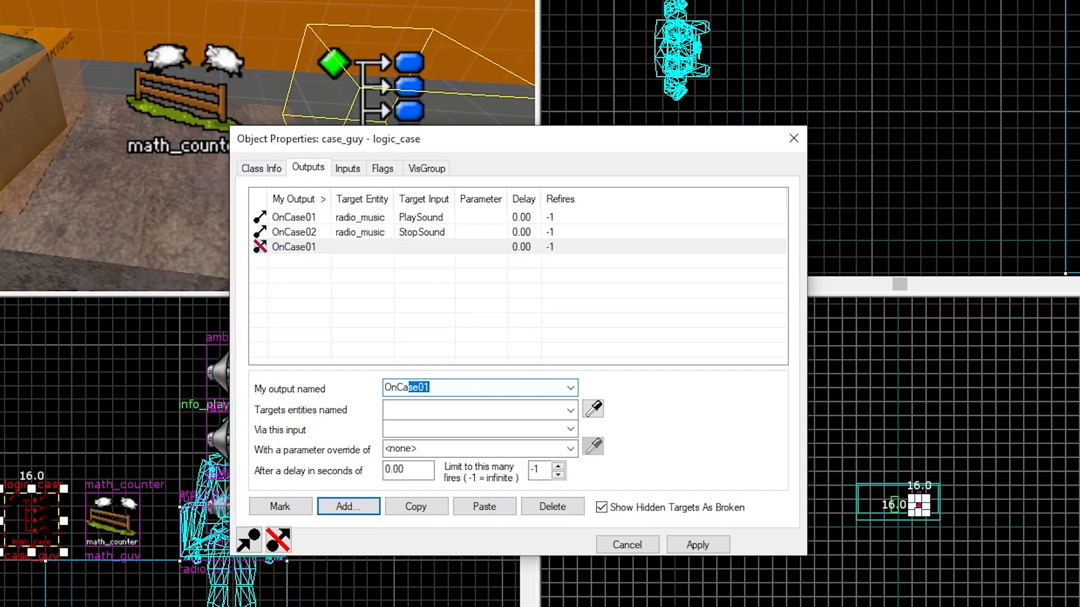
{"action": "type", "text": "a"}
{"action": "left_click", "coordinate": [470, 388]}
{"action": "key", "text": "BackSpace"}
{"action": "type", "text": "2"}
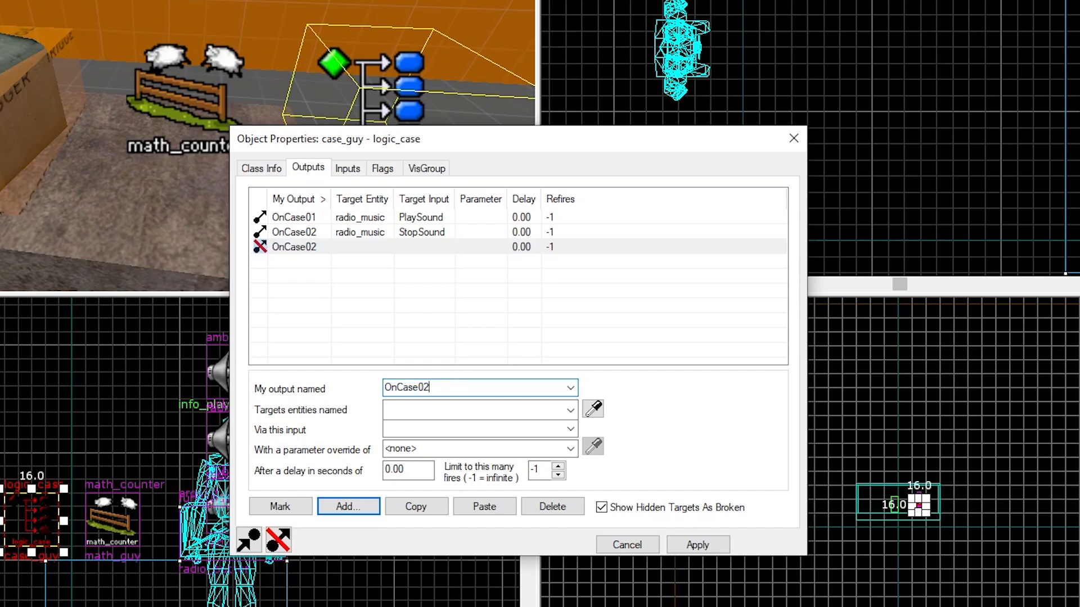
{"action": "left_click", "coordinate": [571, 410]}
{"action": "left_click", "coordinate": [419, 484]}
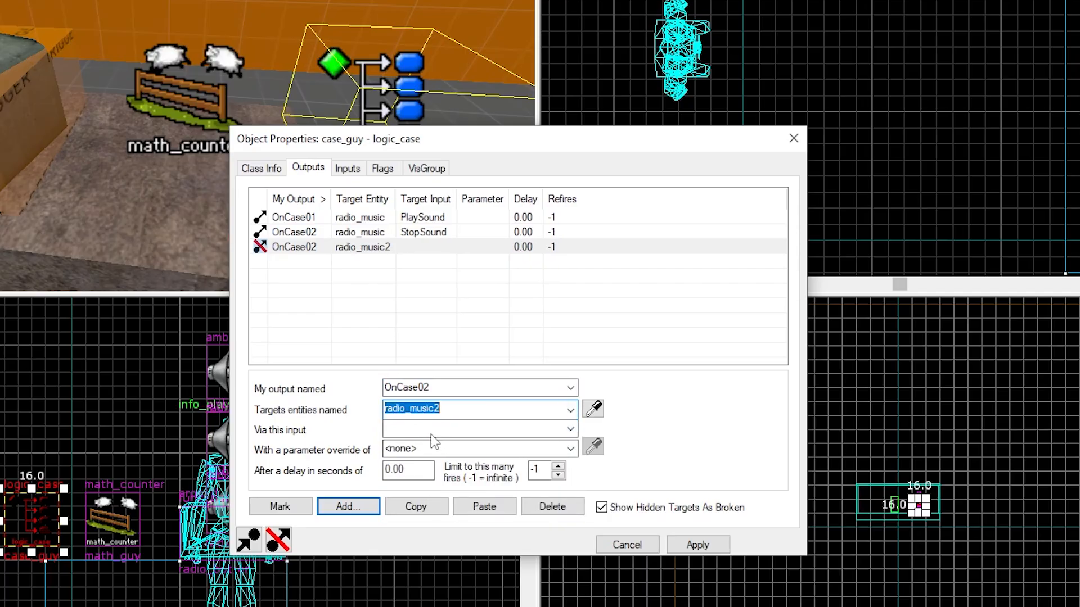
{"action": "left_click", "coordinate": [422, 430]}
{"action": "type", "text": "pl"}
{"action": "key", "text": "Tab"}
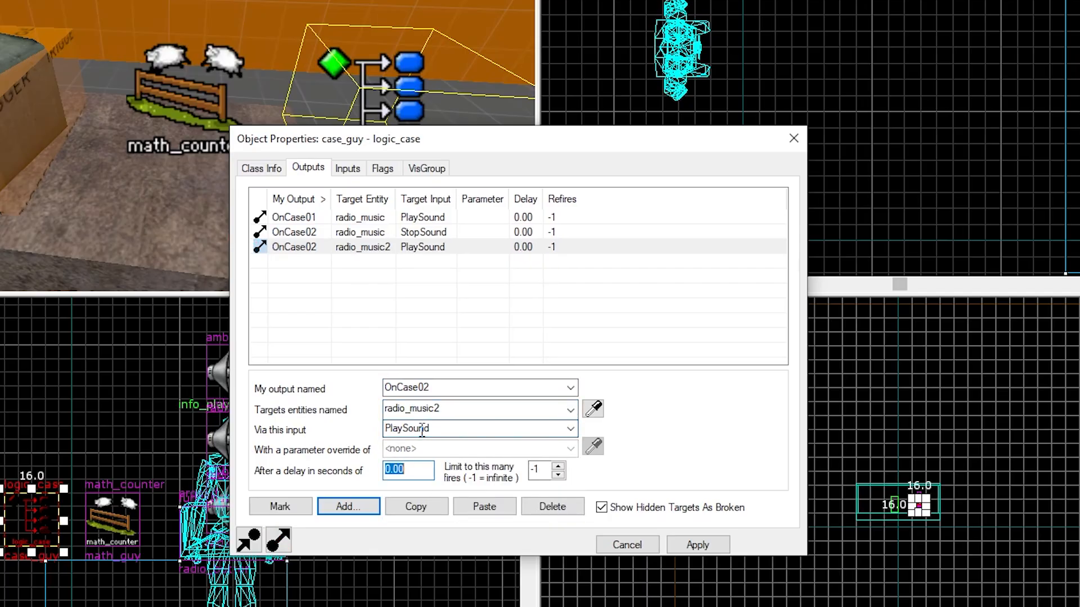
{"action": "left_click", "coordinate": [697, 545]}
Add an OnCase03 output that sends StopSound to radio_music2, and apply
{"action": "left_click", "coordinate": [350, 509]}
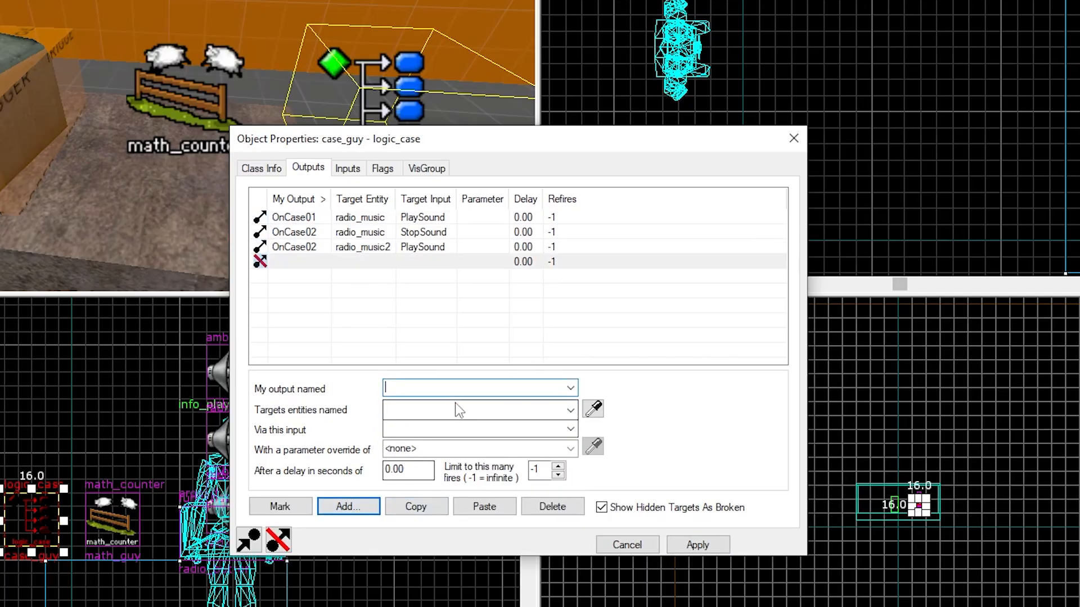
{"action": "type", "text": "OnCase01"}
{"action": "key", "text": "Tab"}
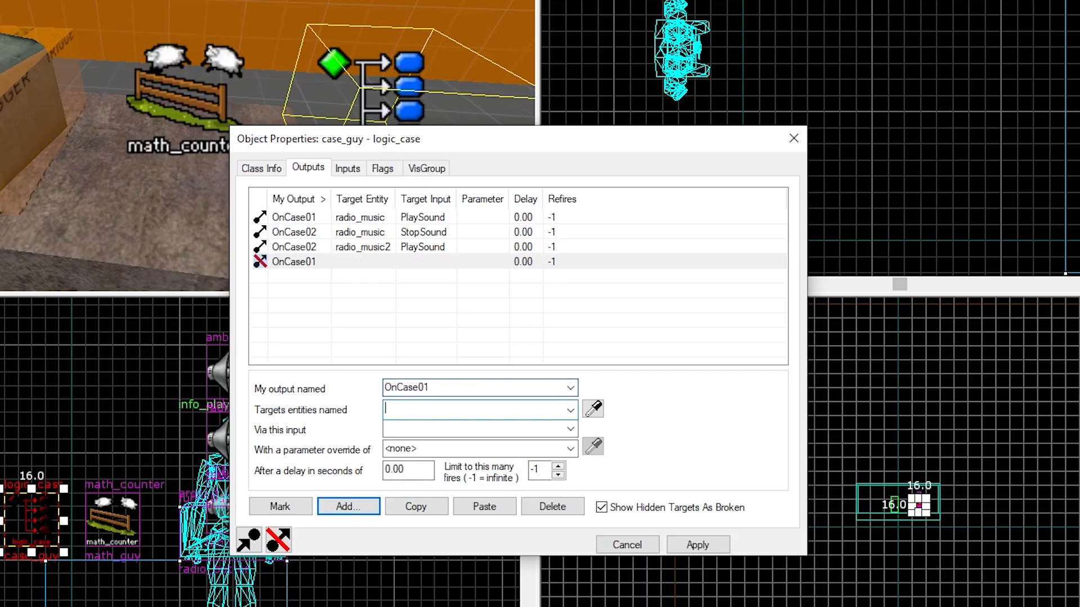
{"action": "left_click", "coordinate": [527, 390]}
{"action": "key", "text": "BackSpace"}
{"action": "type", "text": "3"}
{"action": "left_click", "coordinate": [571, 411]}
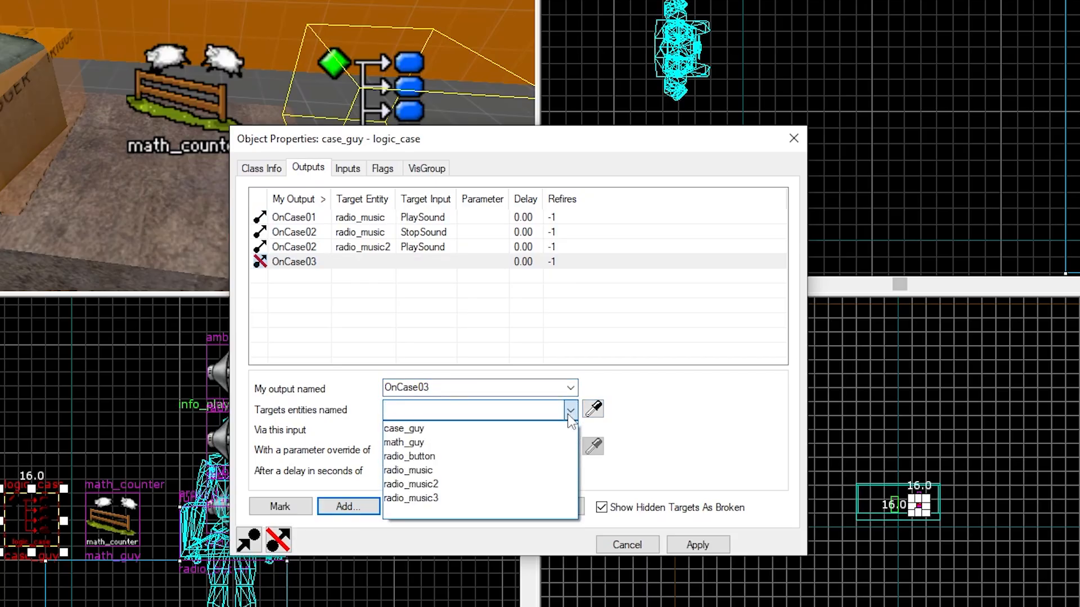
{"action": "left_click", "coordinate": [460, 484]}
{"action": "key", "text": "Tab"}
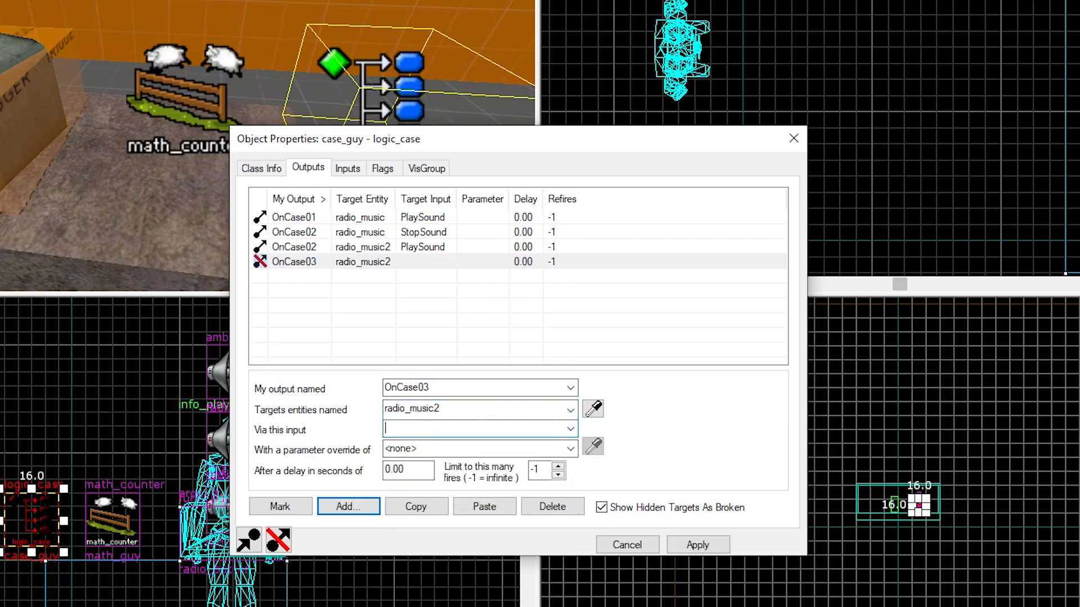
{"action": "type", "text": "StopSound"}
{"action": "key", "text": "Tab"}
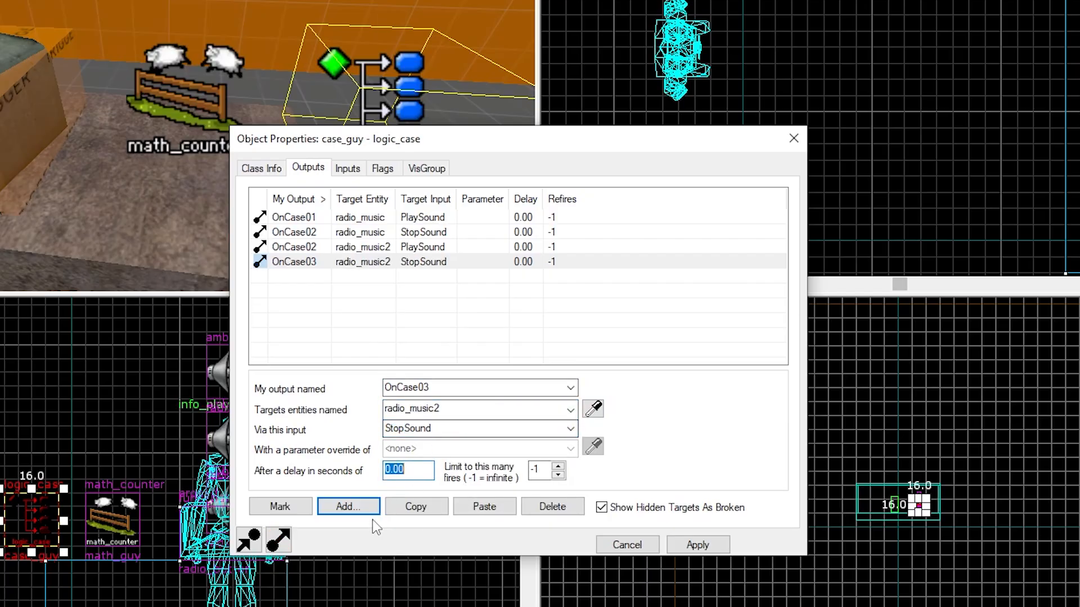
{"action": "left_click", "coordinate": [697, 544]}
{"action": "left_click", "coordinate": [372, 505]}
{"action": "left_click", "coordinate": [330, 262]}
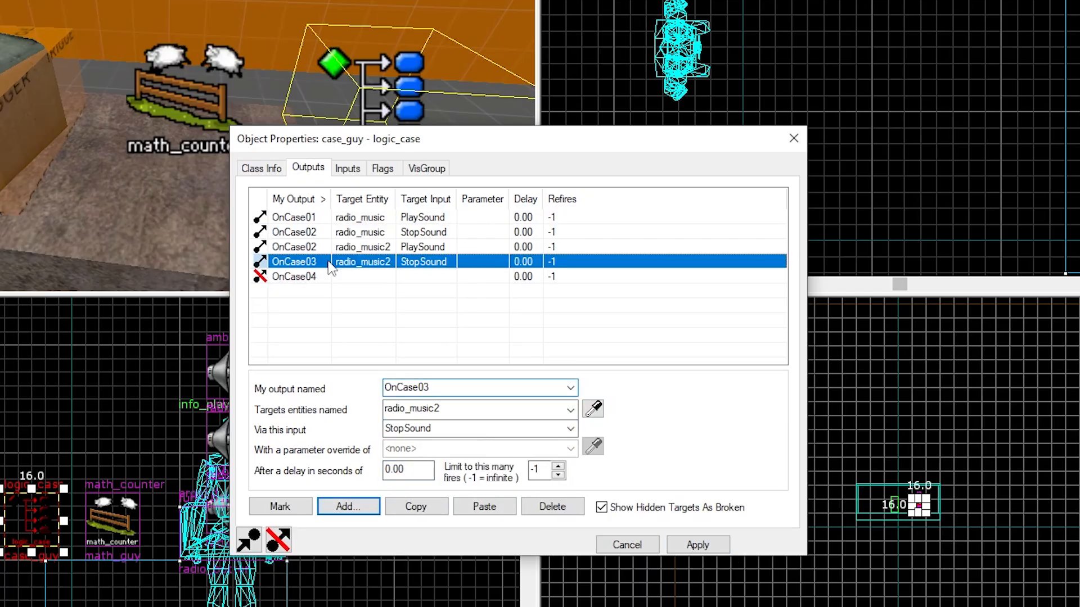
{"action": "left_click", "coordinate": [321, 276]}
{"action": "left_click", "coordinate": [544, 508]}
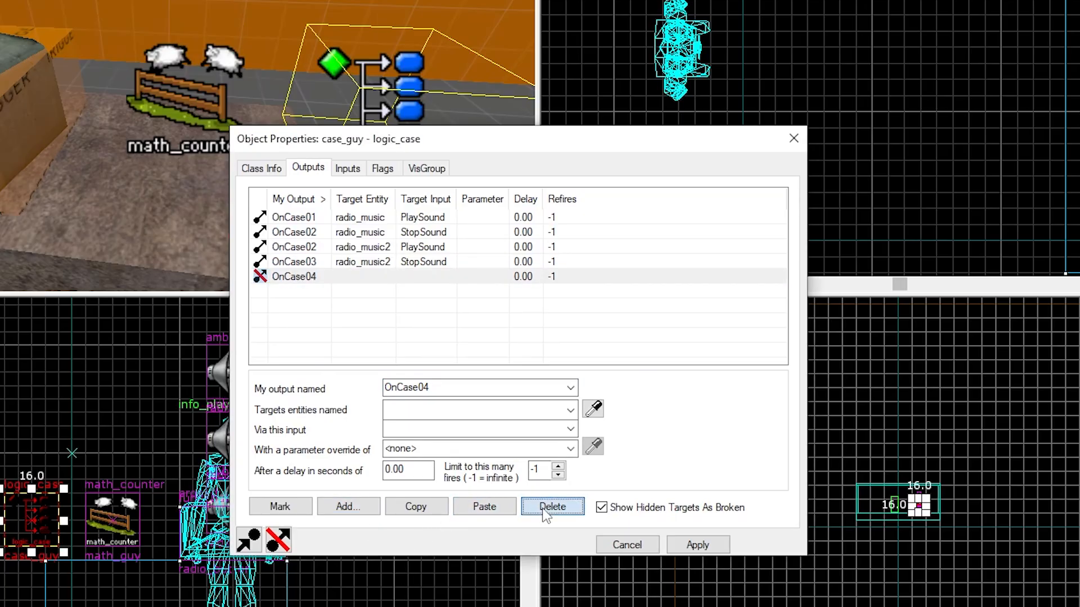
Duplicate the OnCase03 output and retarget the copy to PlaySound on radio_music3, then apply
{"action": "left_click", "coordinate": [313, 267]}
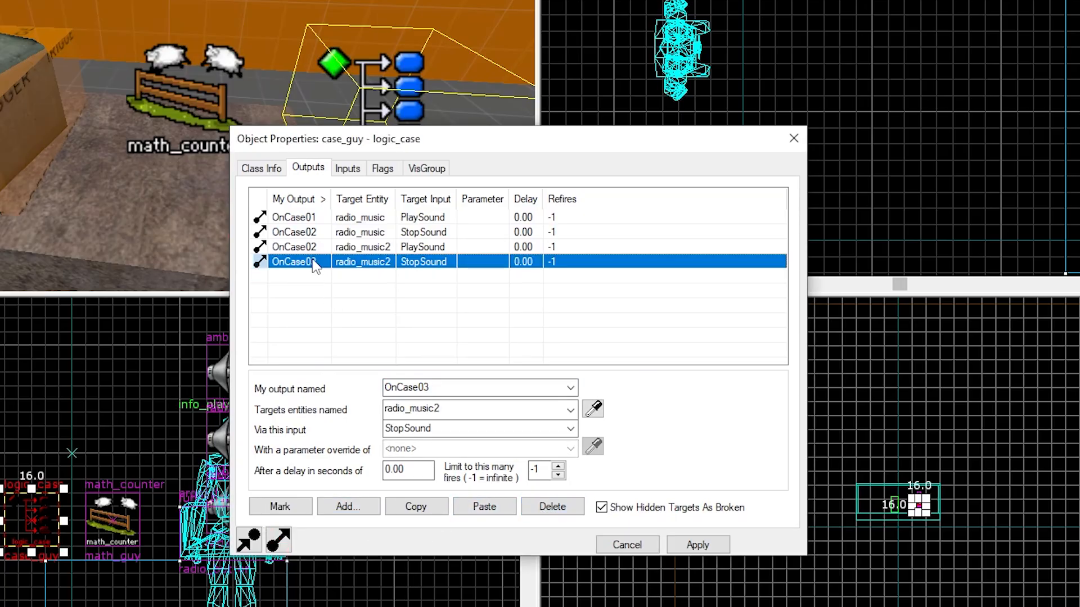
{"action": "left_click", "coordinate": [415, 510]}
{"action": "left_click", "coordinate": [474, 507]}
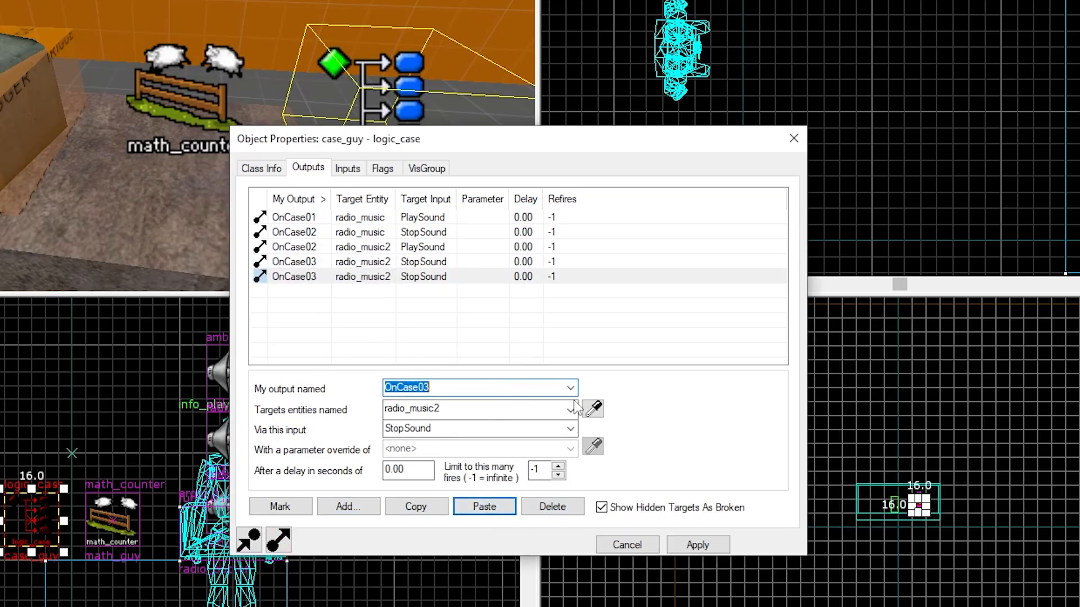
{"action": "left_click", "coordinate": [570, 409]}
{"action": "left_click", "coordinate": [479, 499]}
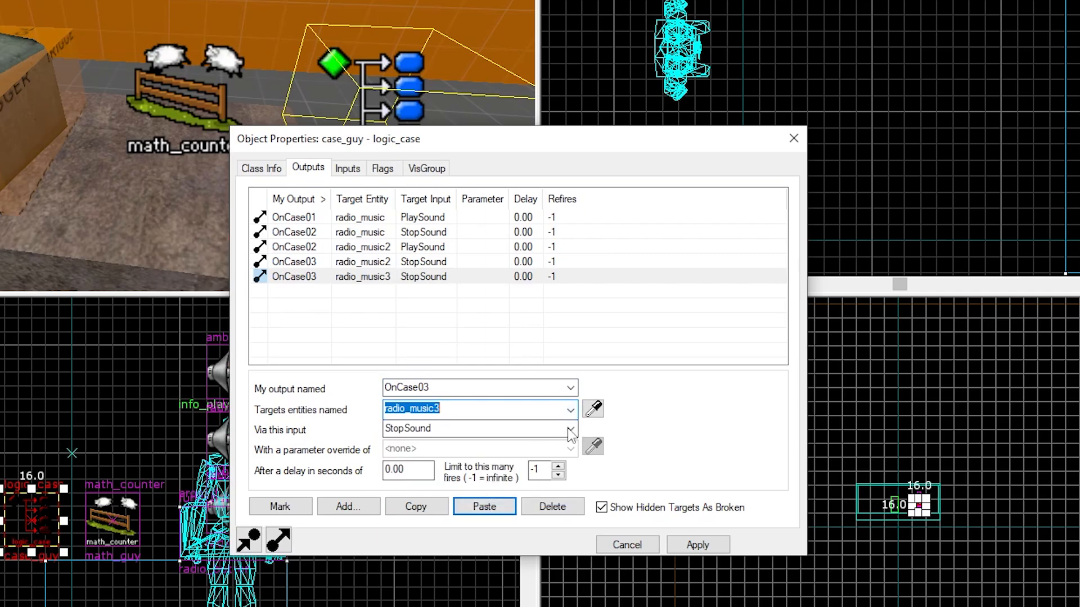
{"action": "left_click", "coordinate": [570, 429]}
{"action": "left_click", "coordinate": [540, 568]}
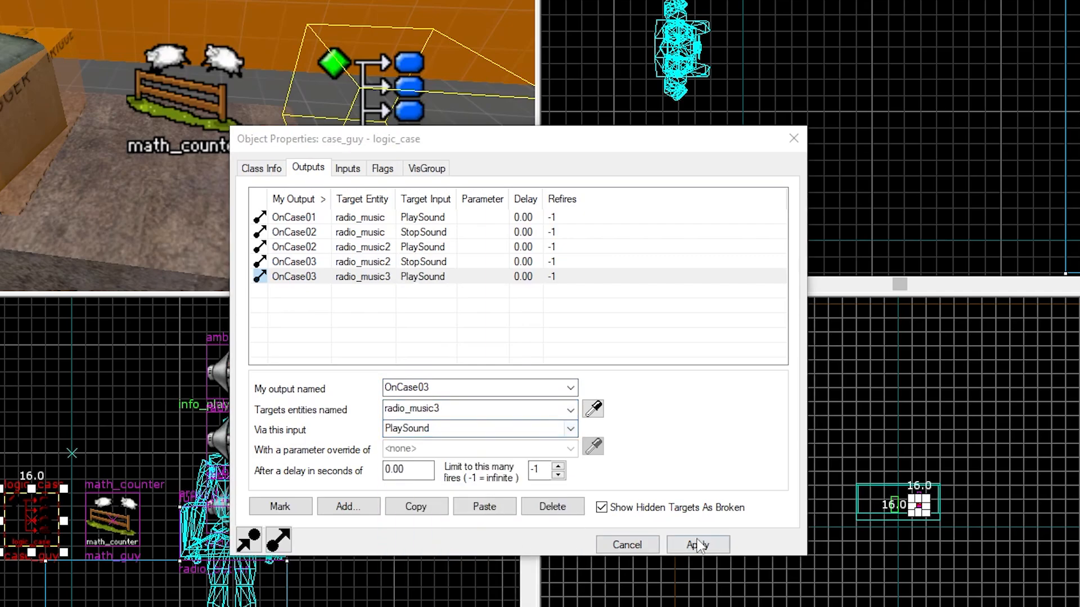
{"action": "left_click", "coordinate": [698, 545]}
Add an OnCase04 output that sends StopSound to radio_music3, apply, and close the dialog
{"action": "left_click", "coordinate": [349, 506]}
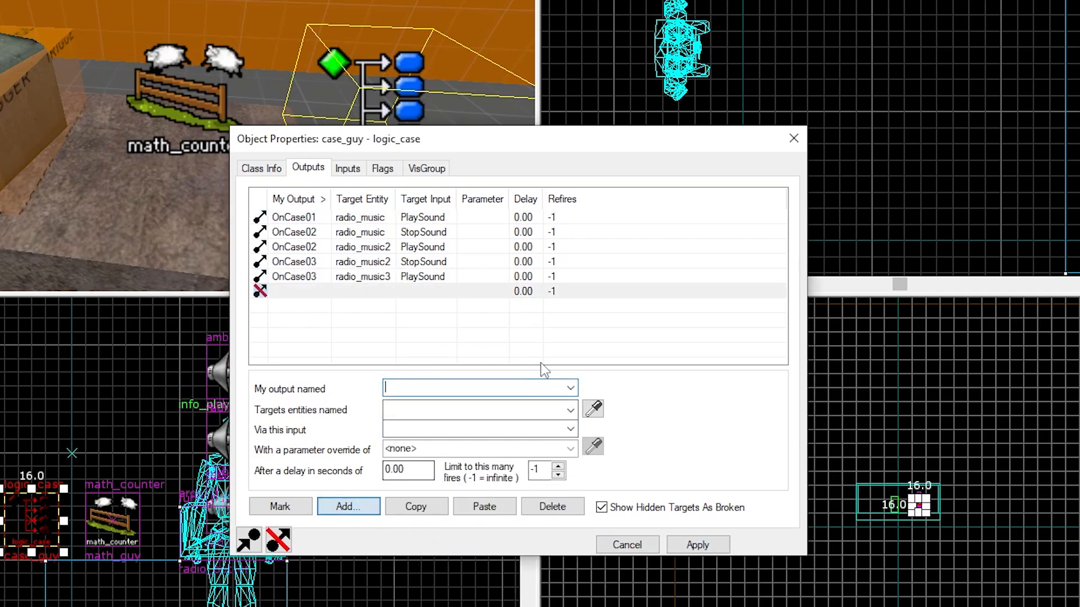
{"action": "type", "text": "OnCase01"}
{"action": "key", "text": "Tab"}
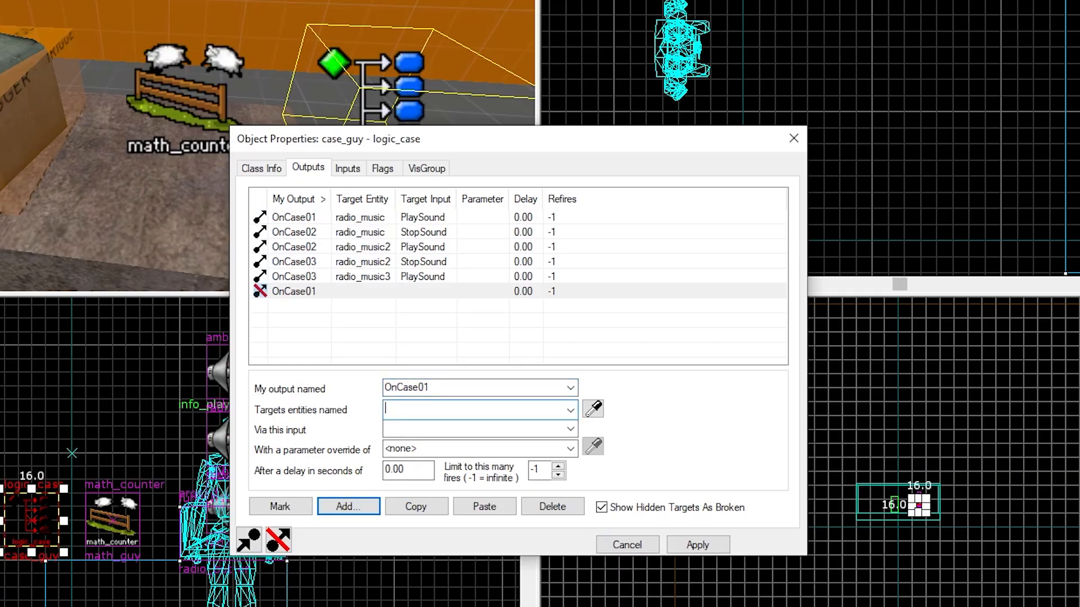
{"action": "left_click", "coordinate": [472, 387]}
{"action": "key", "text": "BackSpace"}
{"action": "type", "text": "4"}
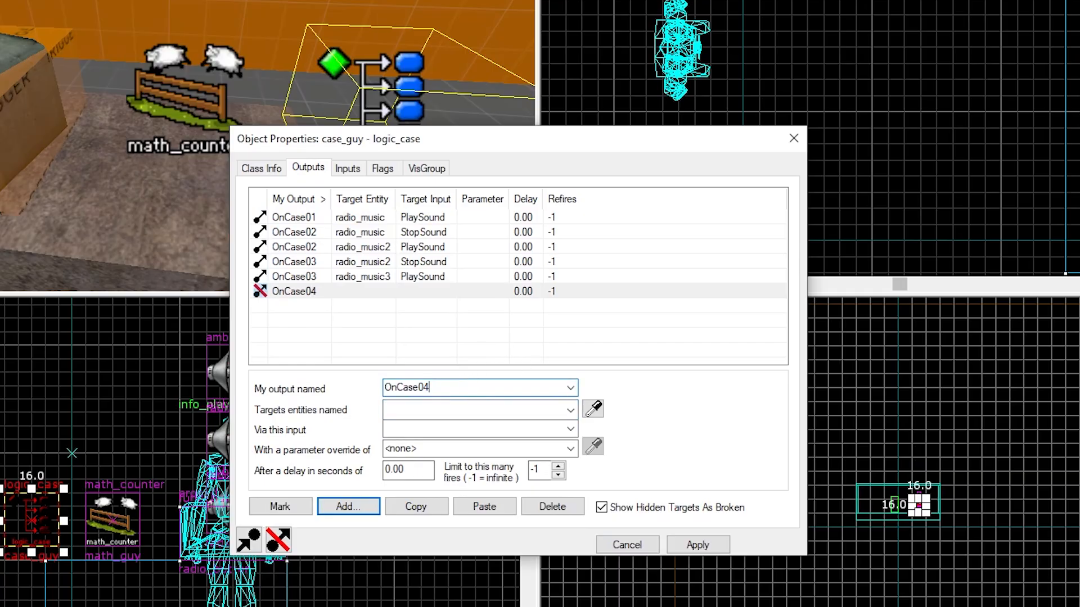
{"action": "left_click", "coordinate": [452, 409]}
{"action": "left_click", "coordinate": [570, 410]}
{"action": "left_click", "coordinate": [450, 513]}
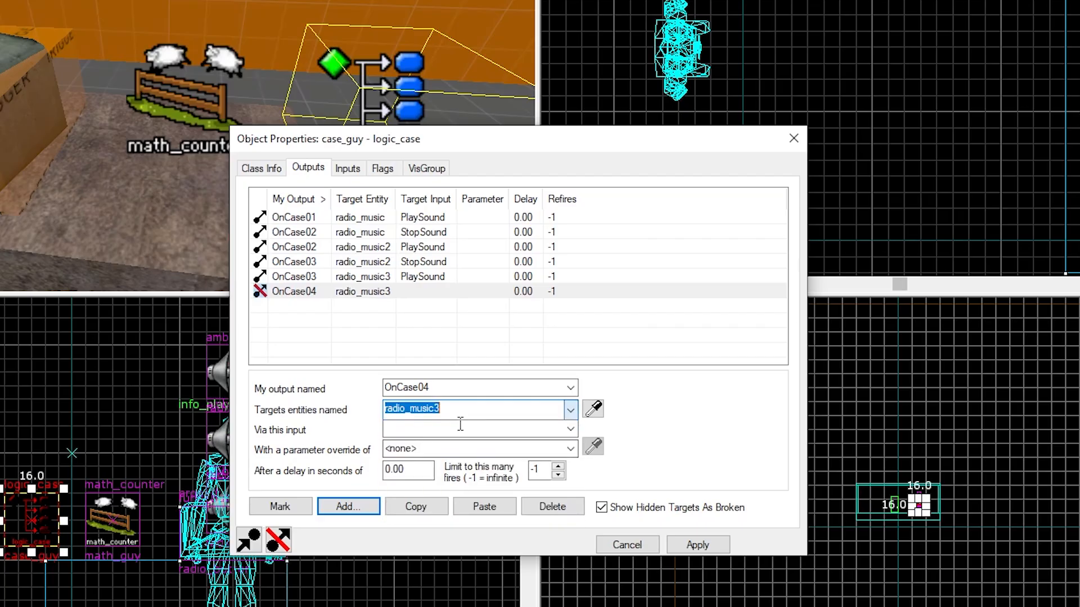
{"action": "left_click", "coordinate": [450, 428]}
{"action": "type", "text": "st"}
{"action": "key", "text": "Tab"}
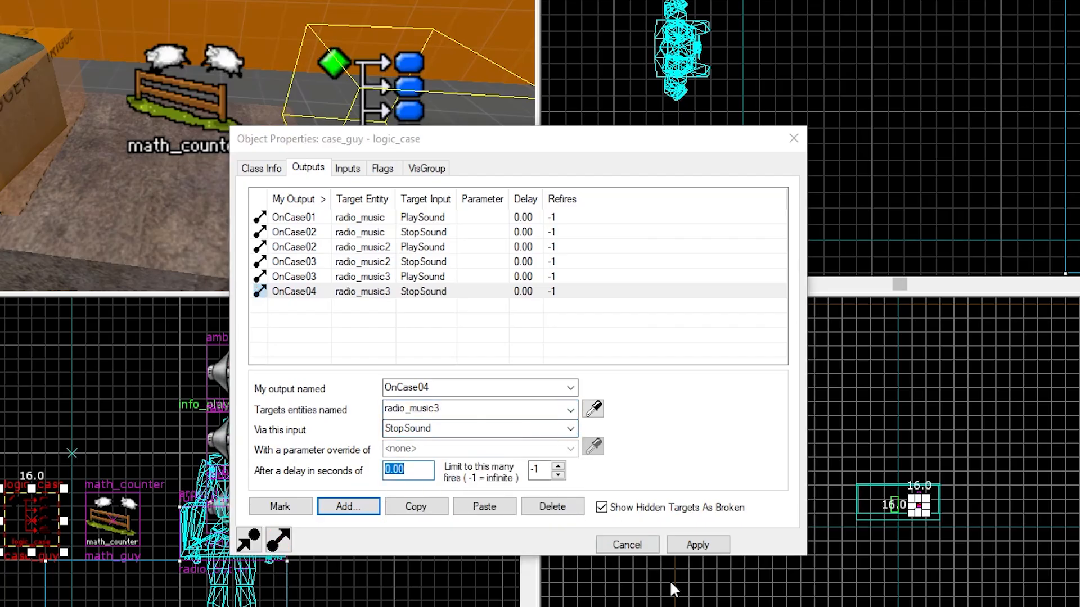
{"action": "left_click", "coordinate": [706, 546]}
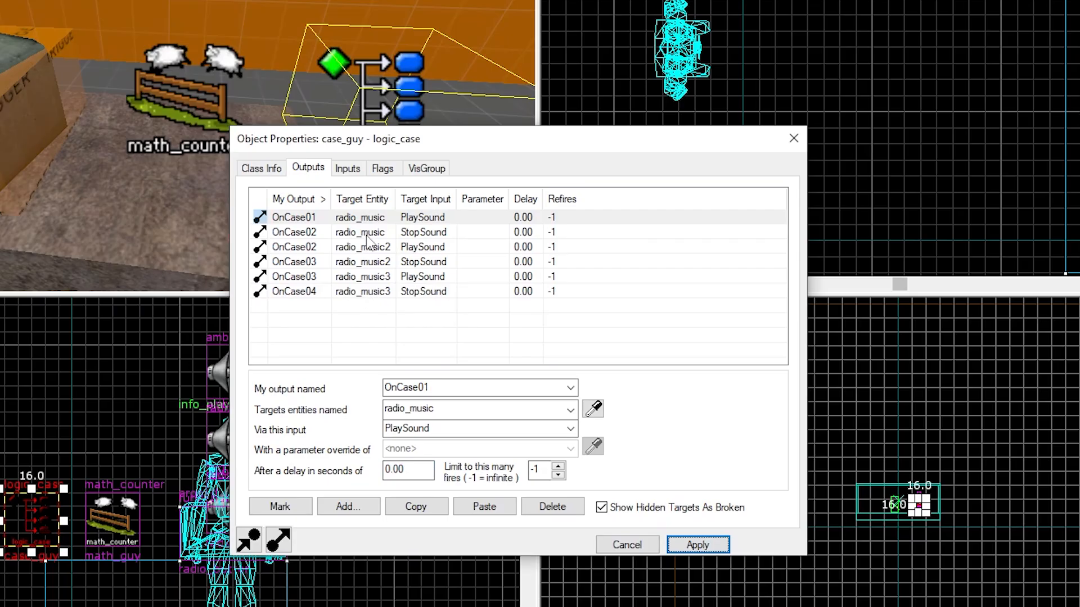
{"action": "left_click", "coordinate": [261, 168]}
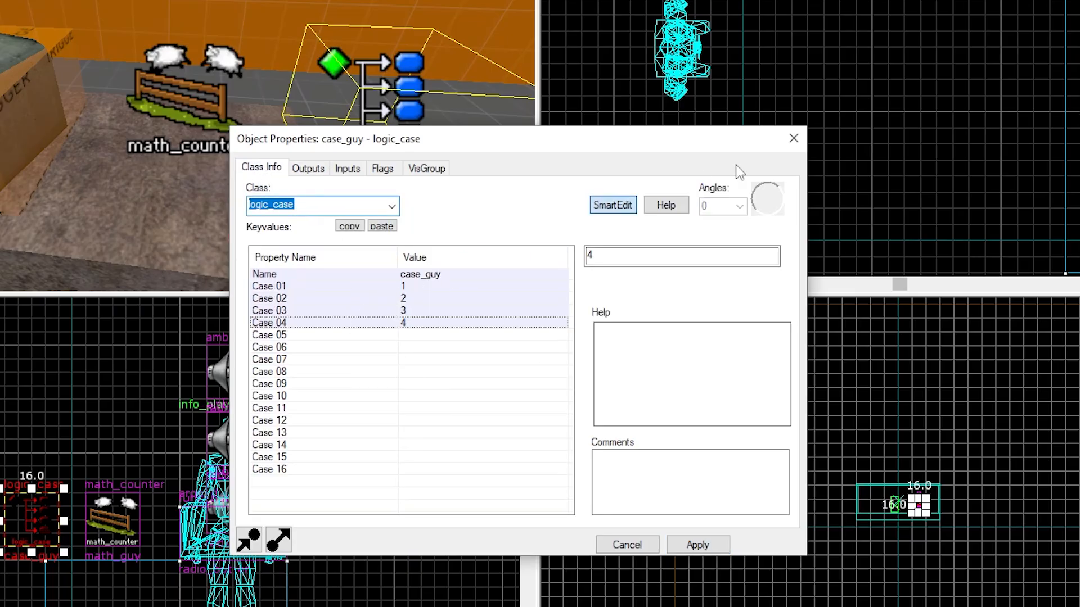
{"action": "left_click", "coordinate": [793, 138]}
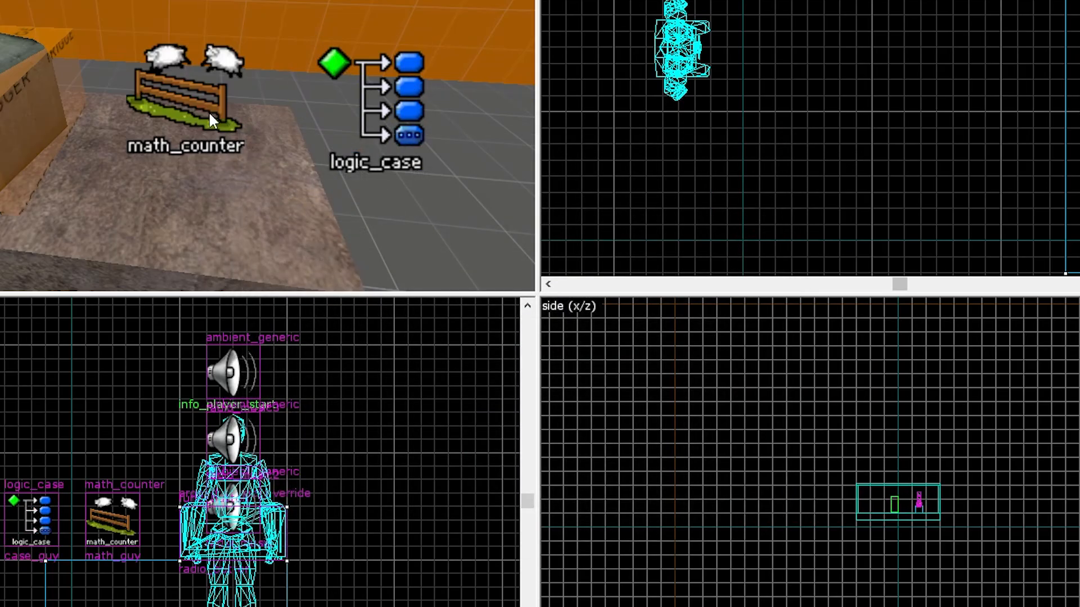
Review the math_counter's outputs and the logic_case's case values
{"action": "double_click", "coordinate": [209, 116]}
{"action": "left_click", "coordinate": [313, 170]}
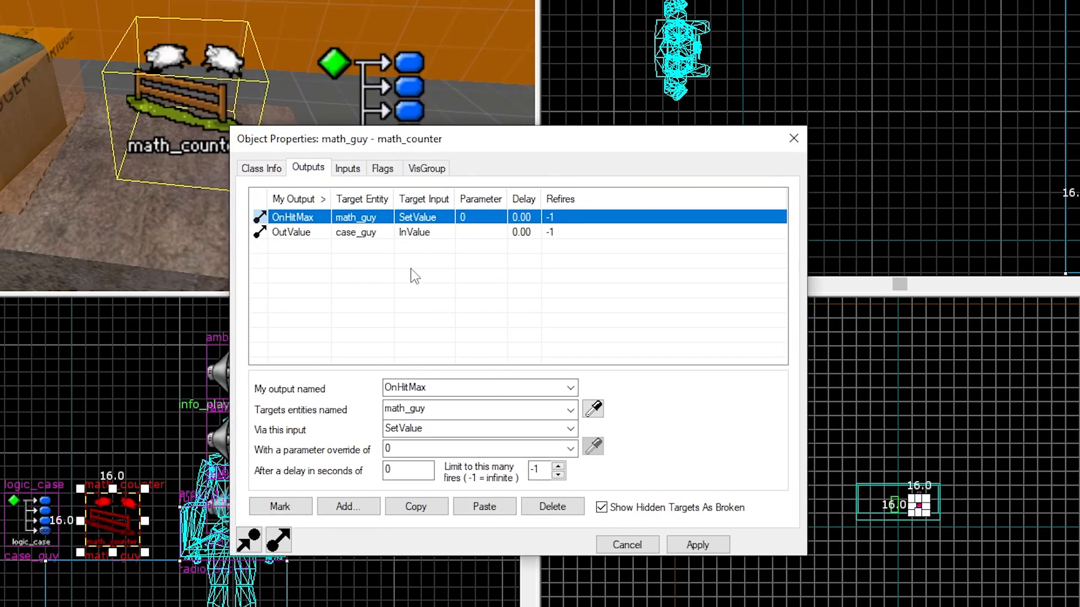
{"action": "left_click", "coordinate": [793, 139]}
{"action": "double_click", "coordinate": [366, 97]}
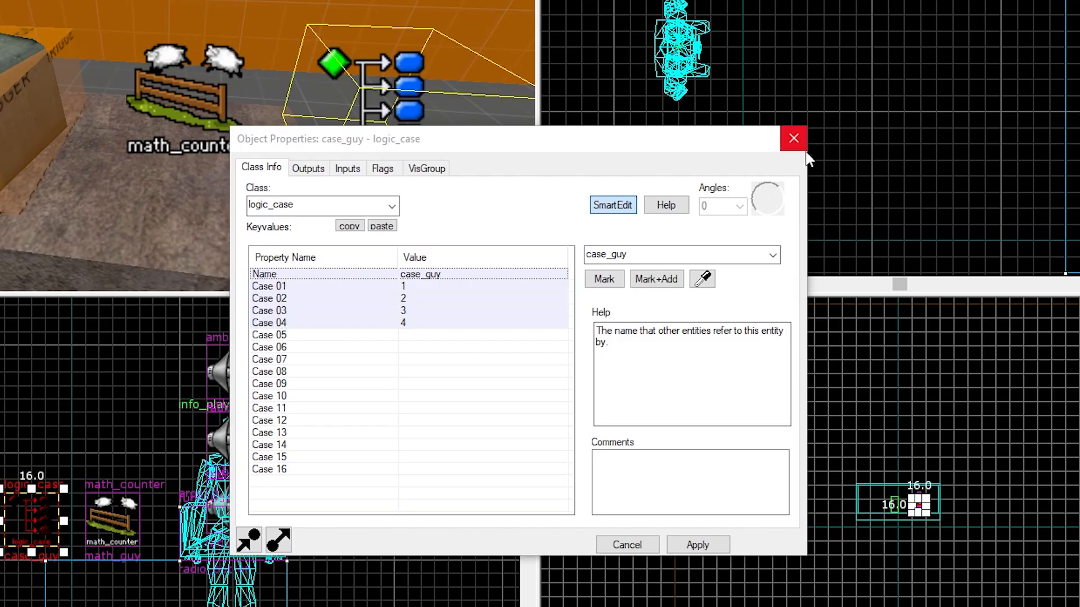
{"action": "left_click", "coordinate": [796, 140]}
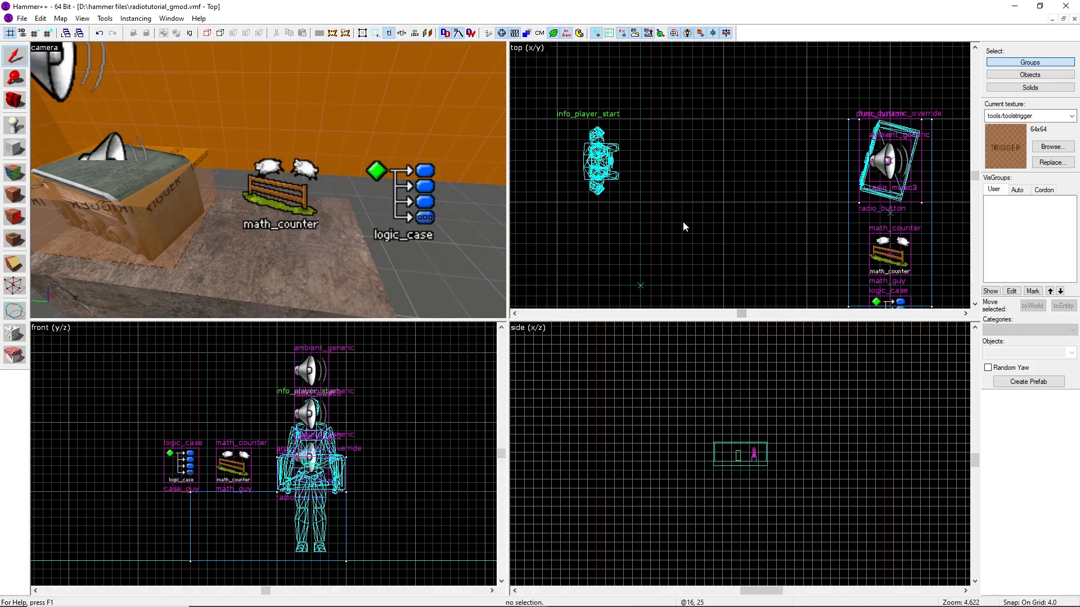
Inspect the radio prop and the ambient_generic sound entities stacked above it in the 3D view, including radio_music's properties
{"action": "key", "text": "z"}
{"action": "key", "text": "s"}
{"action": "key", "text": "z"}
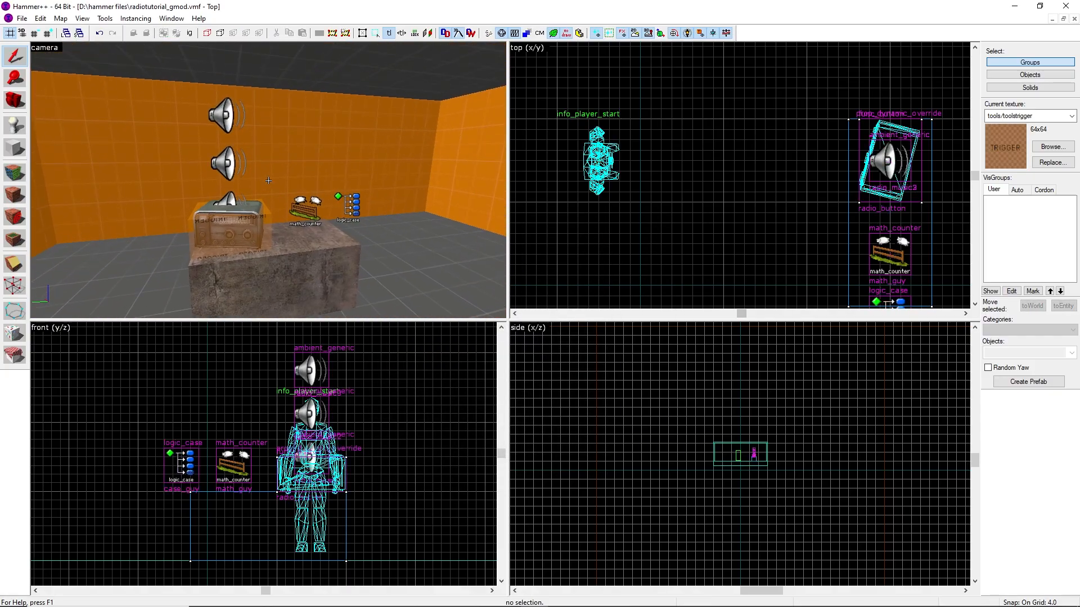
{"action": "left_click", "coordinate": [231, 168]}
{"action": "left_click", "coordinate": [225, 115]}
{"action": "left_click", "coordinate": [227, 163]}
{"action": "left_click", "coordinate": [236, 203]}
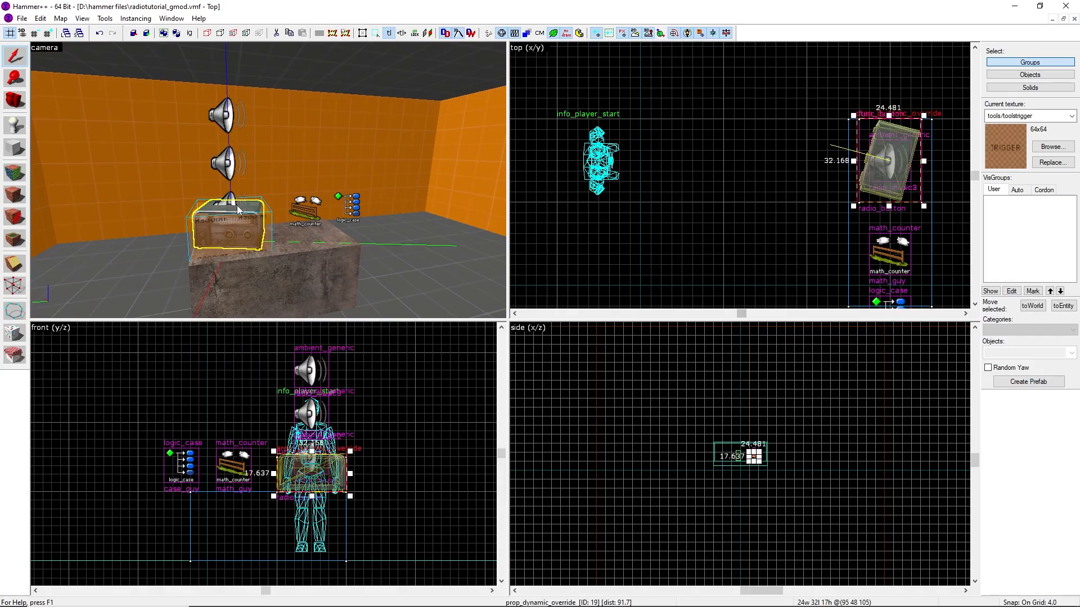
{"action": "left_click", "coordinate": [233, 174]}
{"action": "left_click", "coordinate": [233, 126]}
{"action": "left_click", "coordinate": [231, 197]}
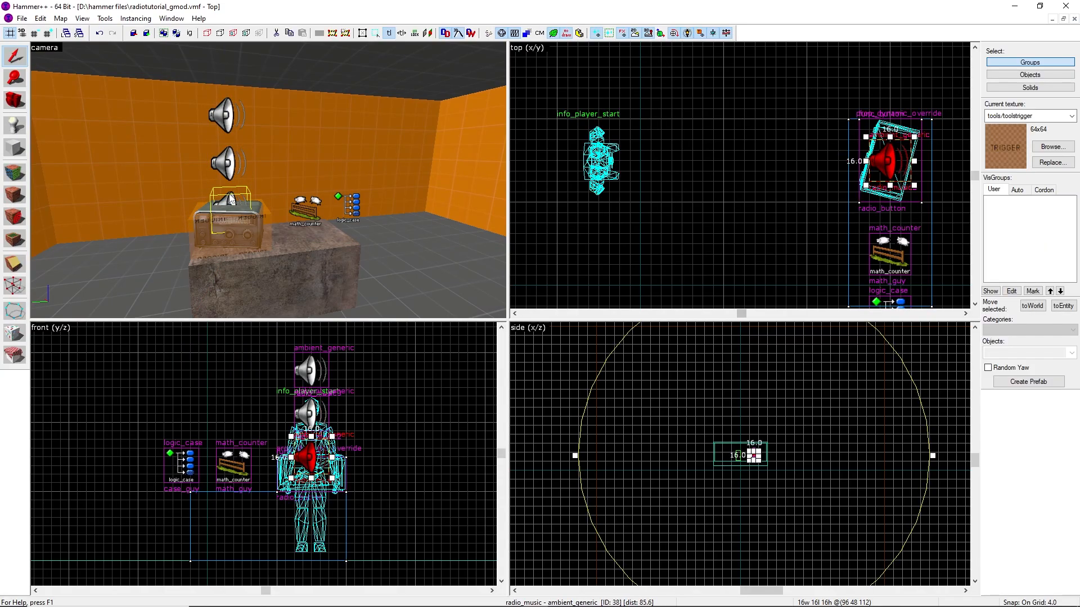
{"action": "double_click", "coordinate": [230, 197]}
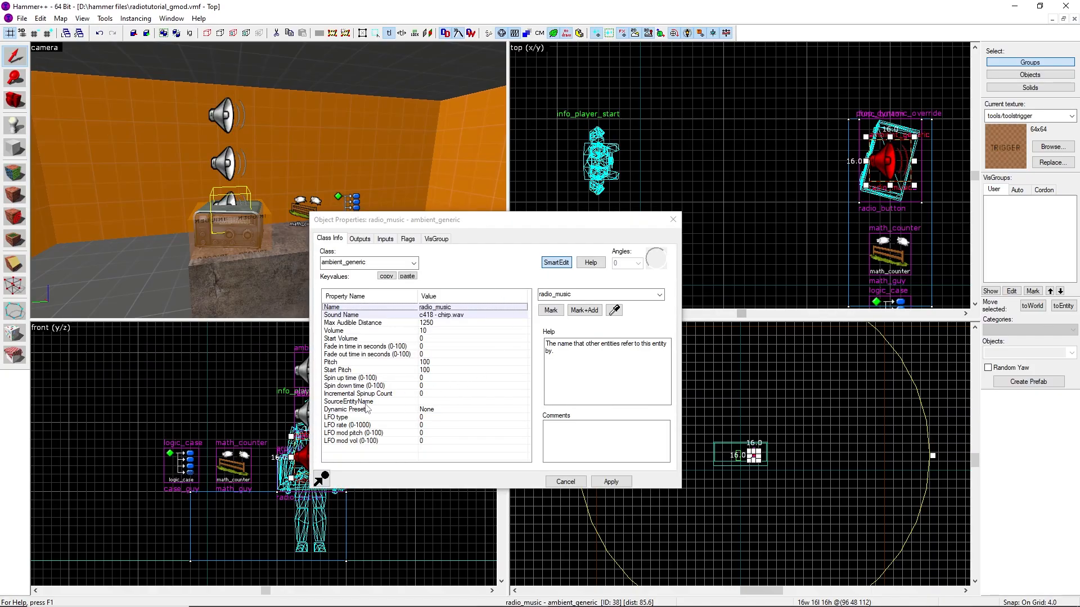
{"action": "left_click", "coordinate": [673, 219]}
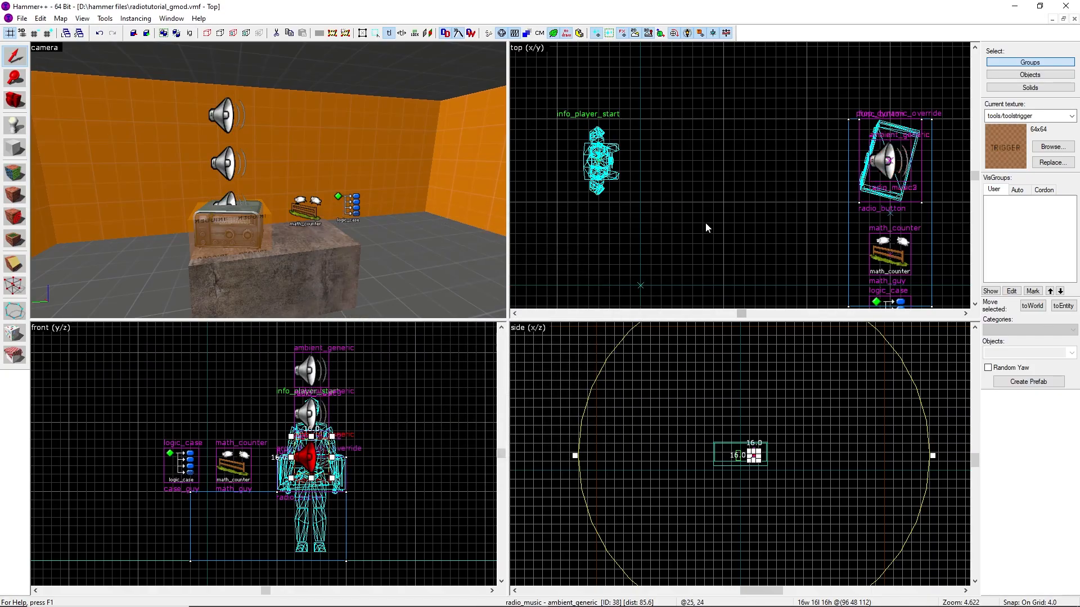
{"action": "key", "text": "Escape"}
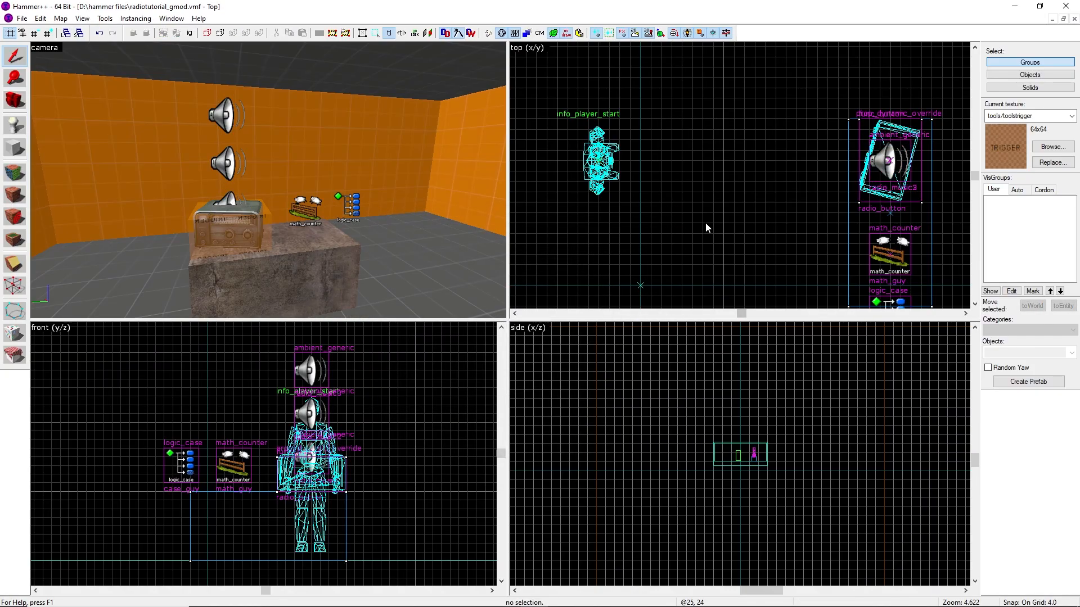
{"action": "key", "text": "z"}
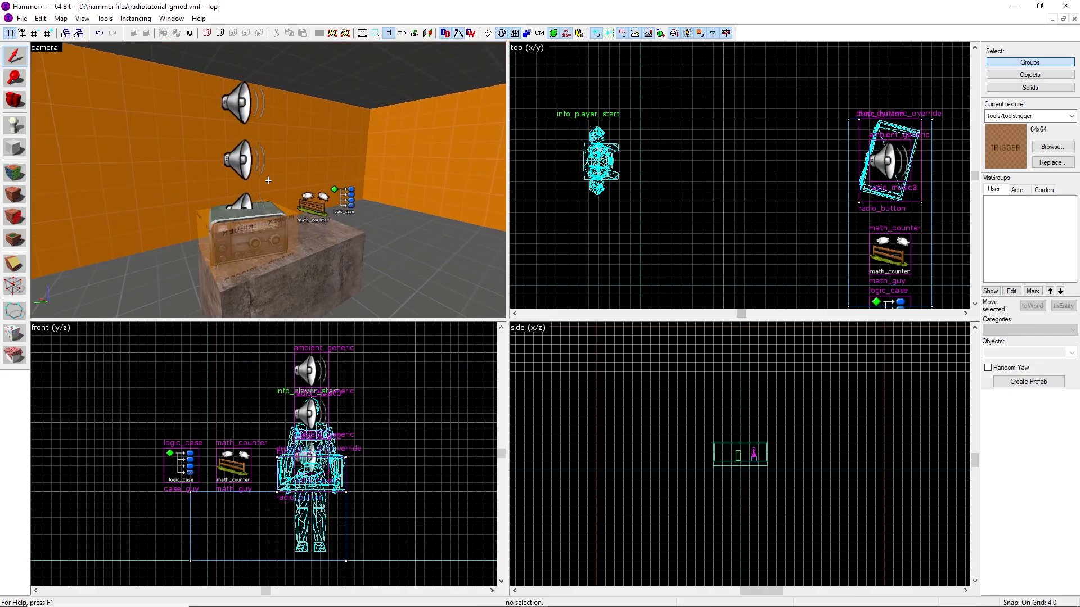
{"action": "key", "text": "z"}
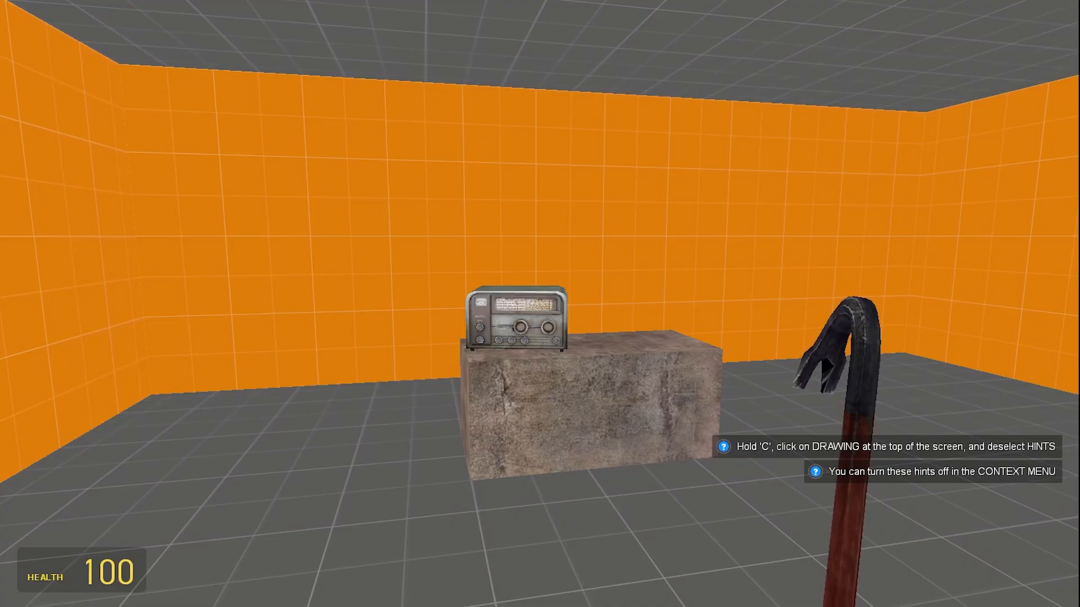
Test the map in game by walking up to the radio and hitting it with the gravity gun and crowbar
{"action": "key", "text": "w"}
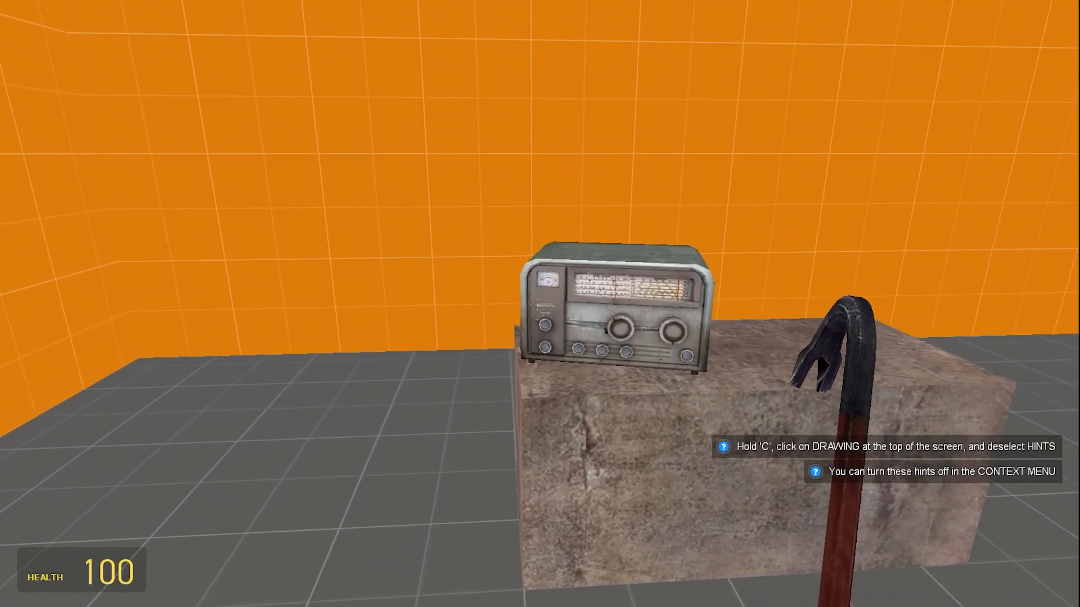
{"action": "key", "text": "w"}
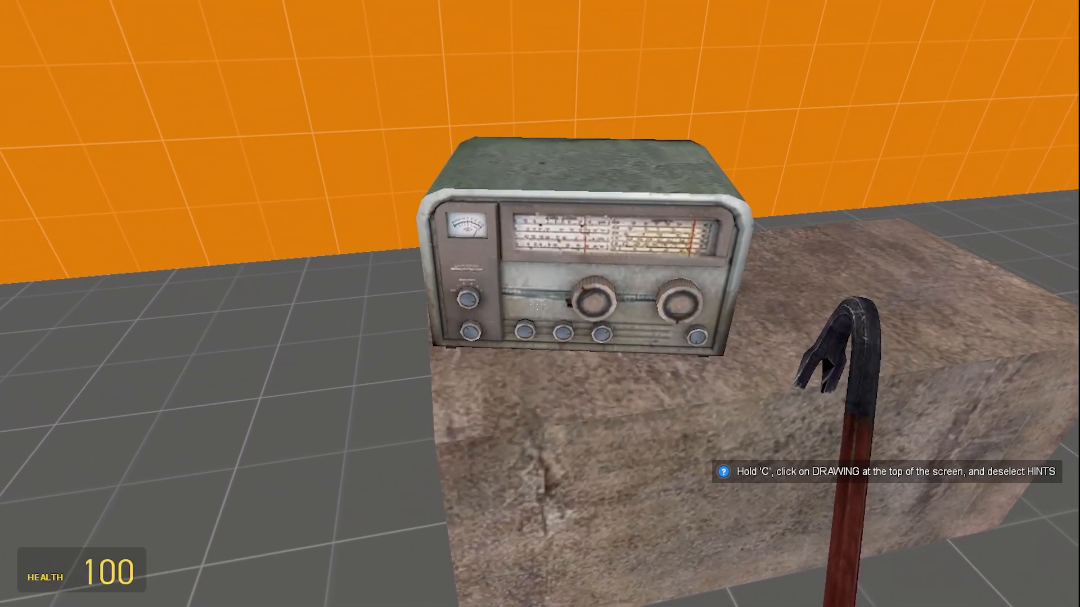
{"action": "key", "text": "d"}
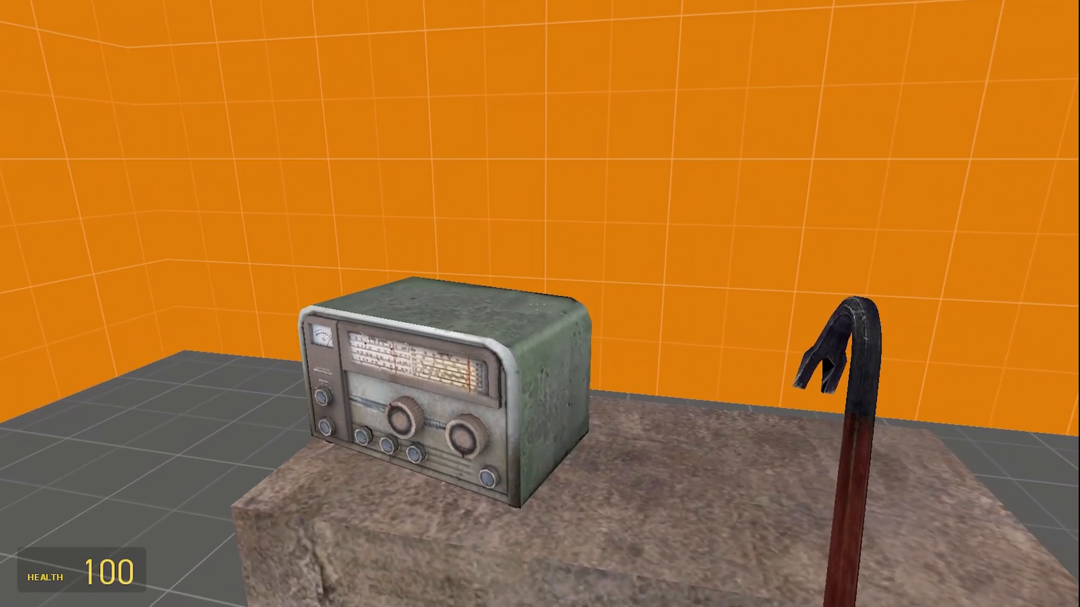
{"action": "key", "text": "a"}
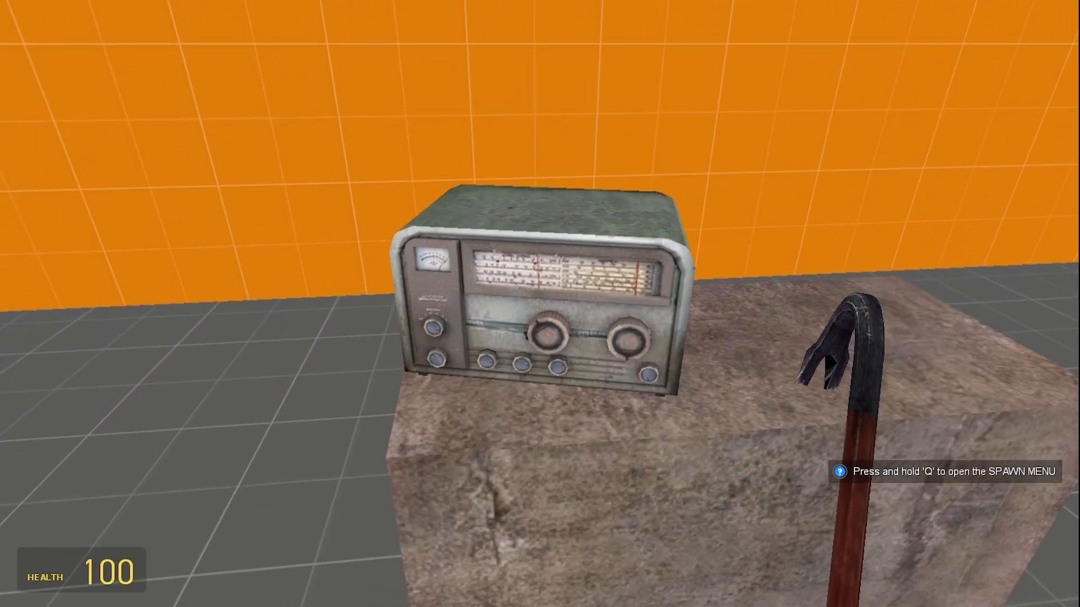
{"action": "key", "text": "s"}
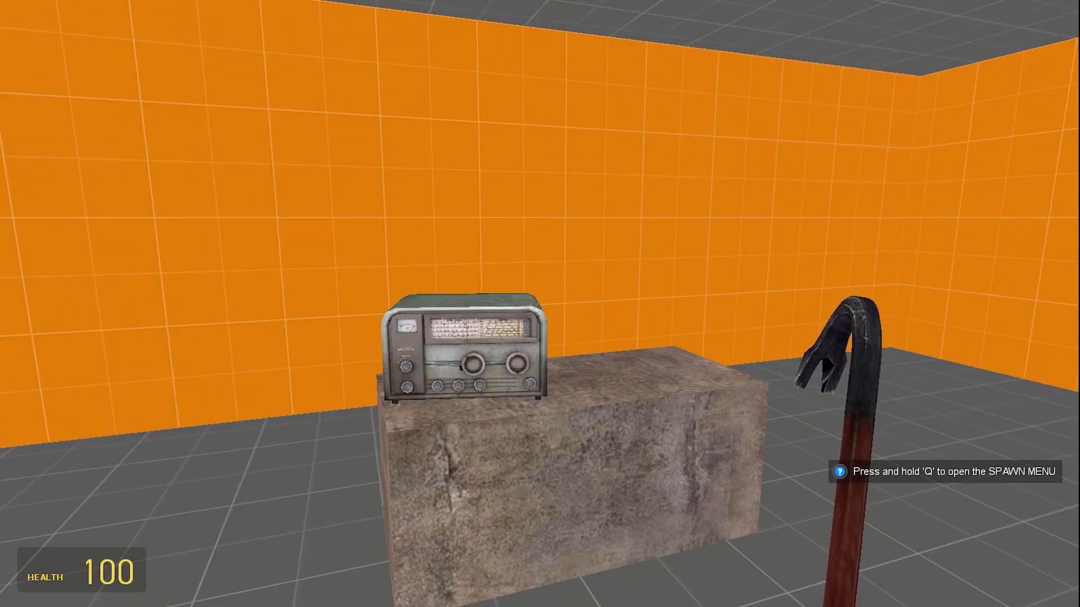
{"action": "scroll", "coordinate": [540, 304], "scroll_direction": "up", "scroll_amount": 1}
{"action": "left_click", "coordinate": [540, 303]}
{"action": "left_click", "coordinate": [540, 304]}
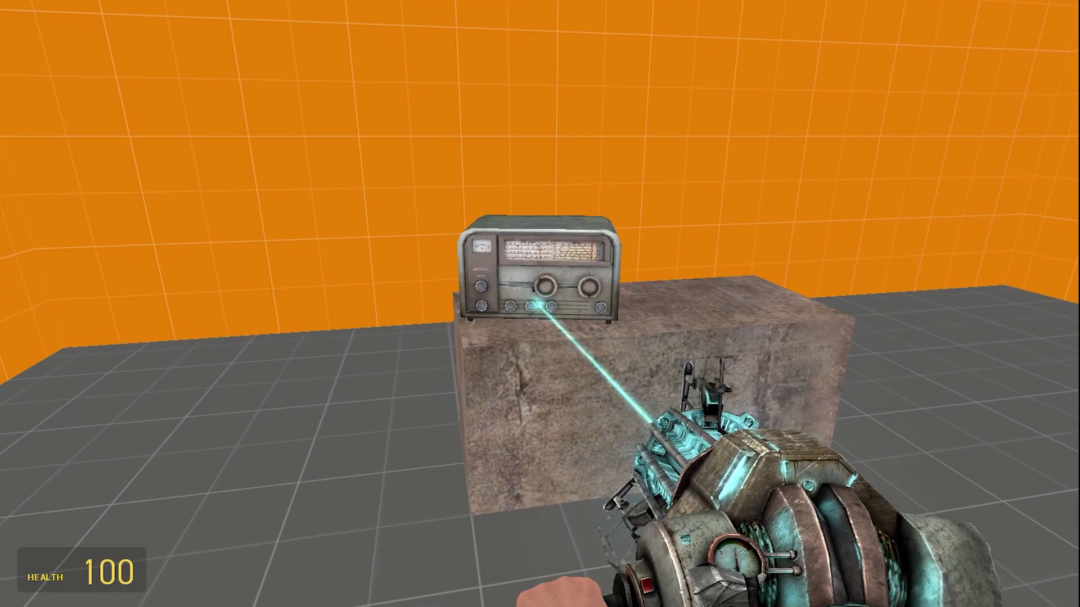
{"action": "scroll", "coordinate": [540, 303], "scroll_direction": "down", "scroll_amount": 1}
{"action": "left_click", "coordinate": [540, 303]}
{"action": "key", "text": "w"}
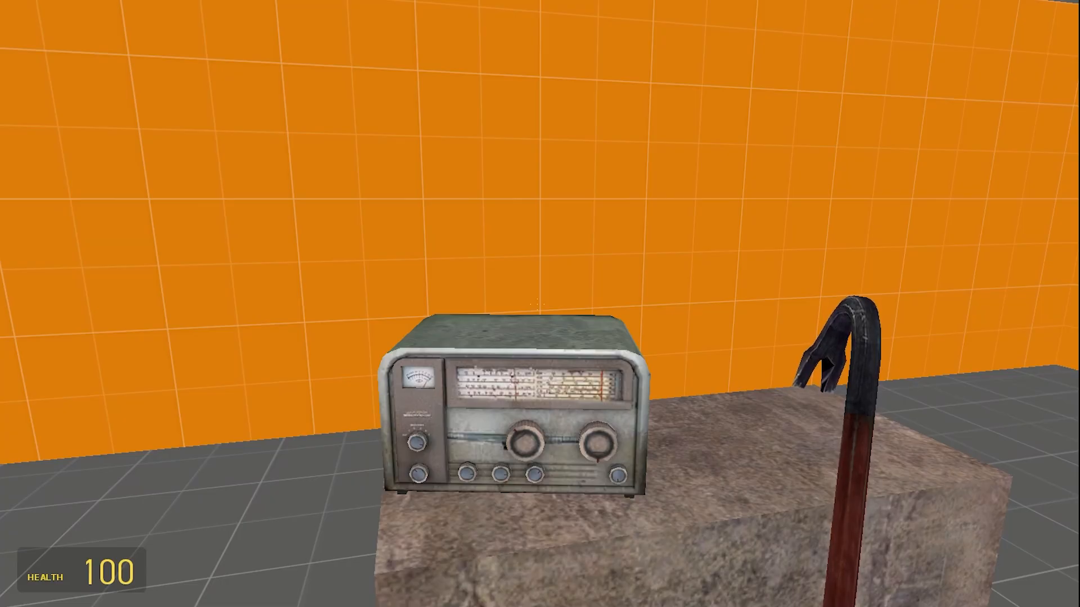
{"action": "key", "text": "Escape"}
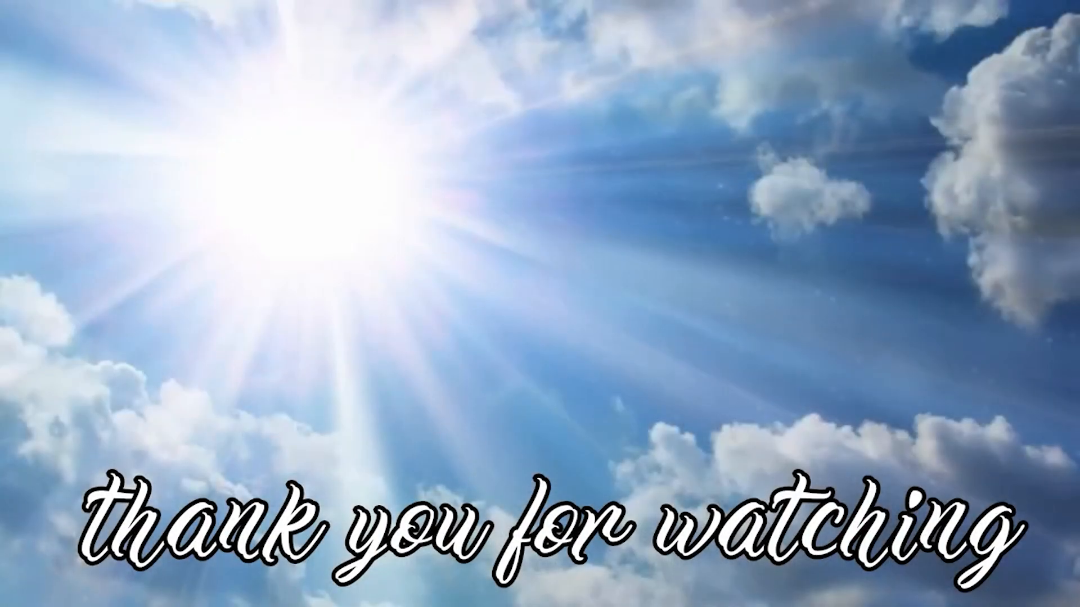